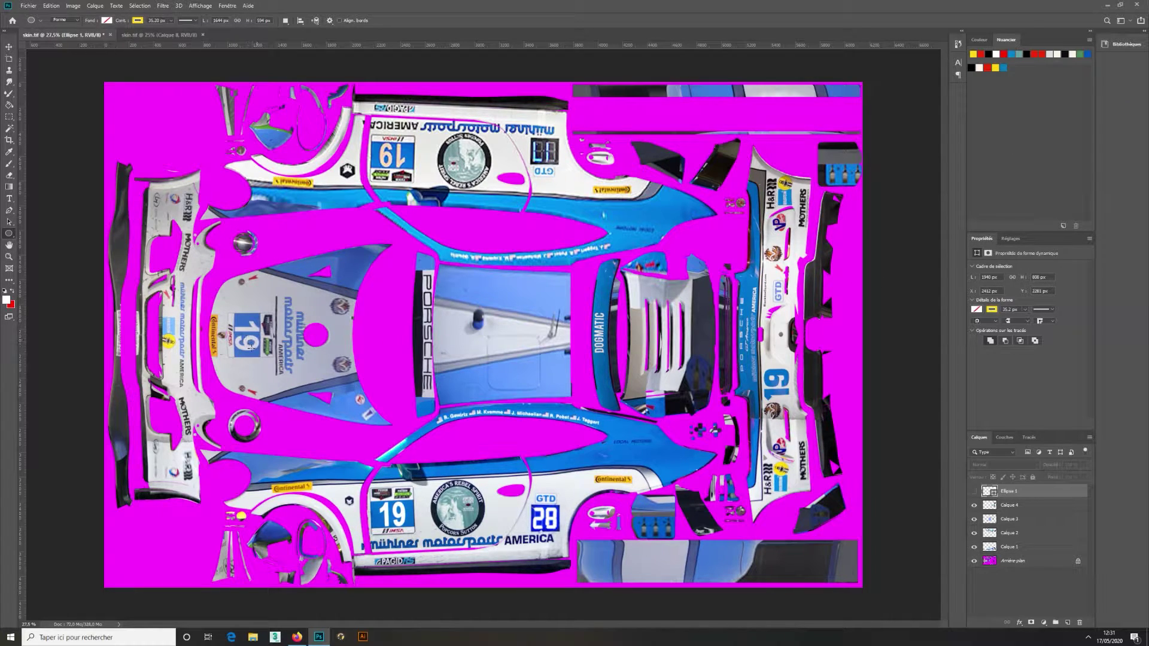
Draw yellow ellipse outlines around both front-bumper MOTHERS logos, the lower side's driver names and rear fender, the rear lettering and two door-gap spots
left_click_drag(168, 366, 209, 459)
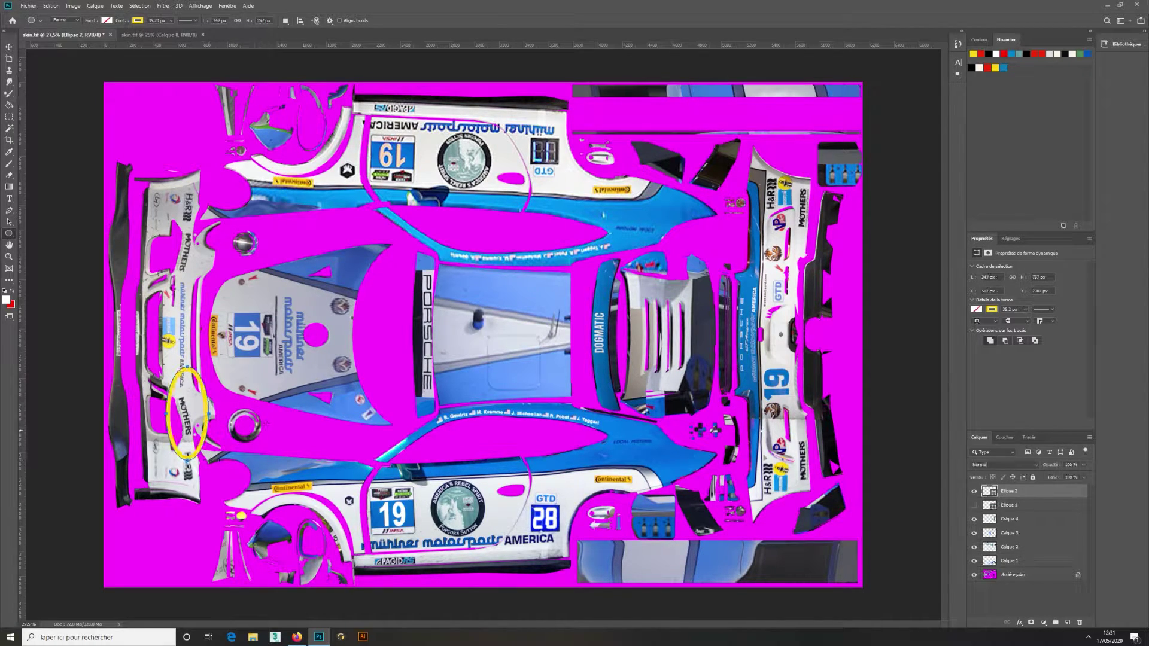
left_click_drag(159, 213, 210, 295)
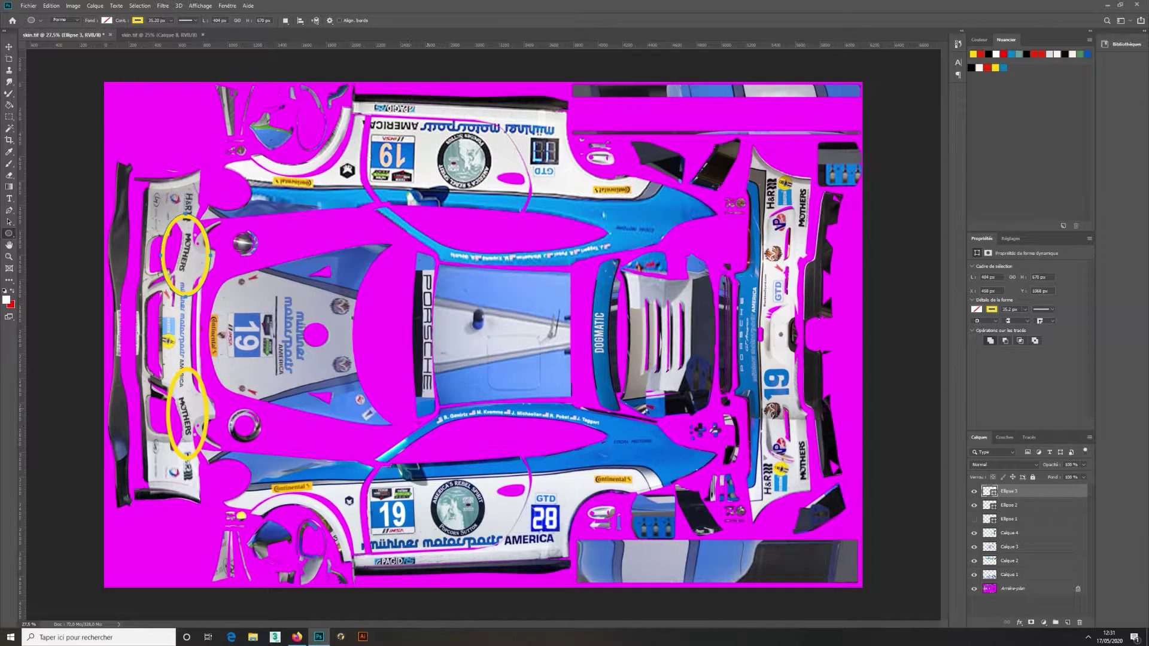
left_click_drag(428, 395, 618, 445)
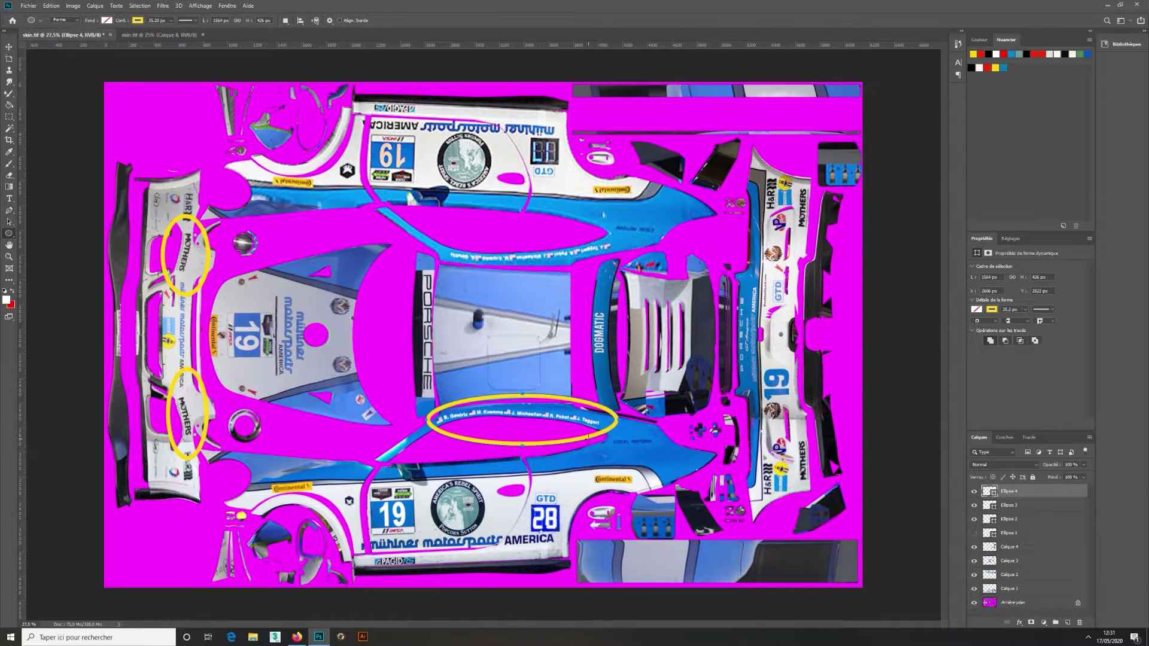
left_click_drag(561, 437, 687, 493)
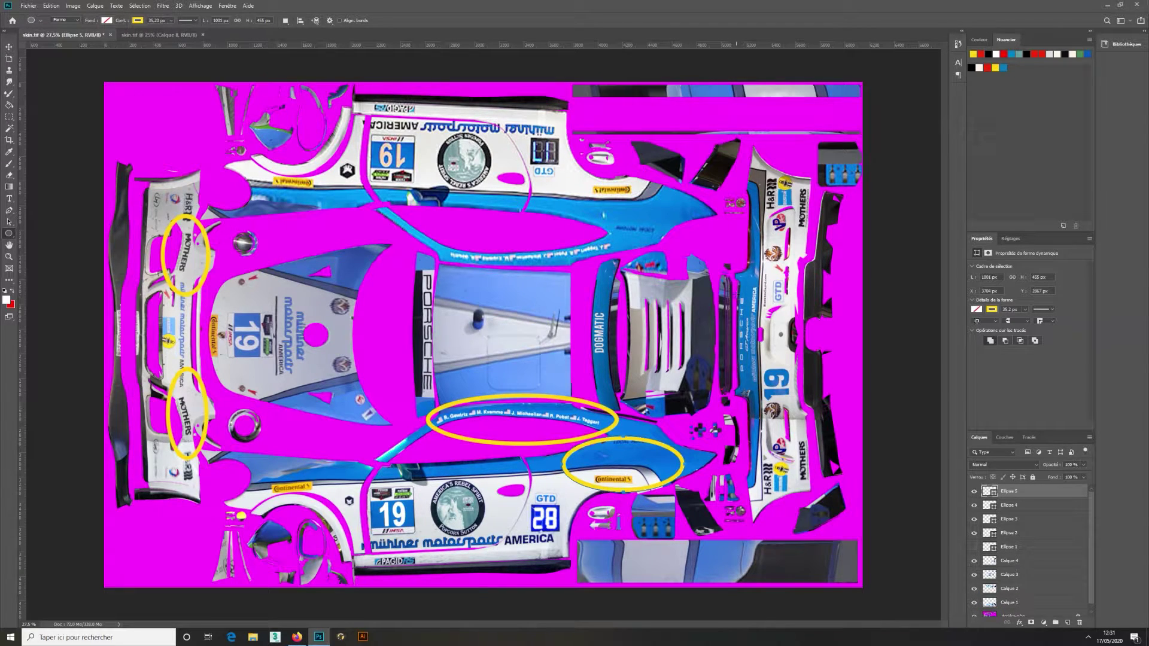
left_click_drag(741, 247, 784, 395)
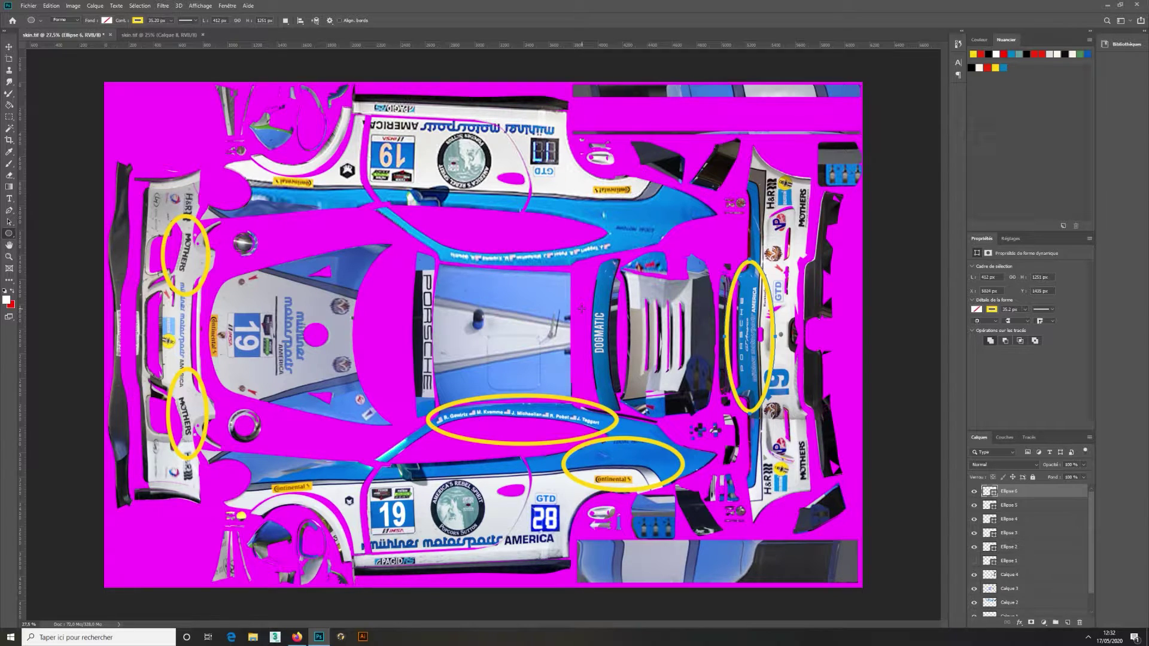
left_click_drag(516, 468, 543, 484)
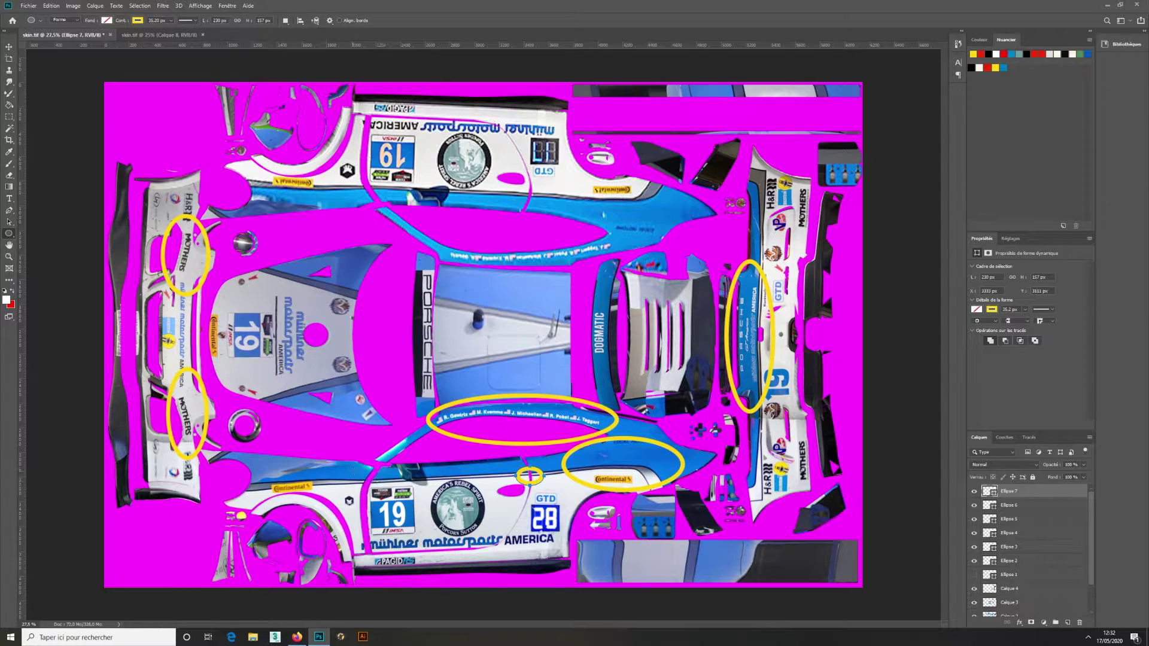
left_click_drag(353, 472, 386, 491)
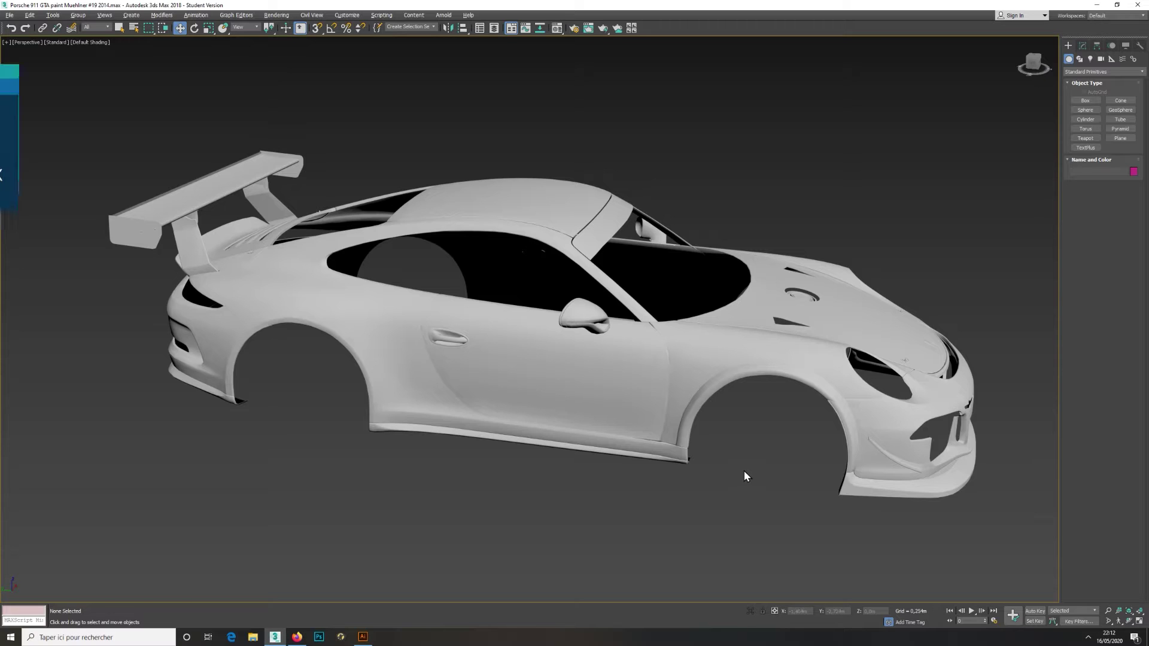
Switch to the 3ds Max car scene and unhide all hidden objects
middle_click_drag(742, 447, 747, 465)
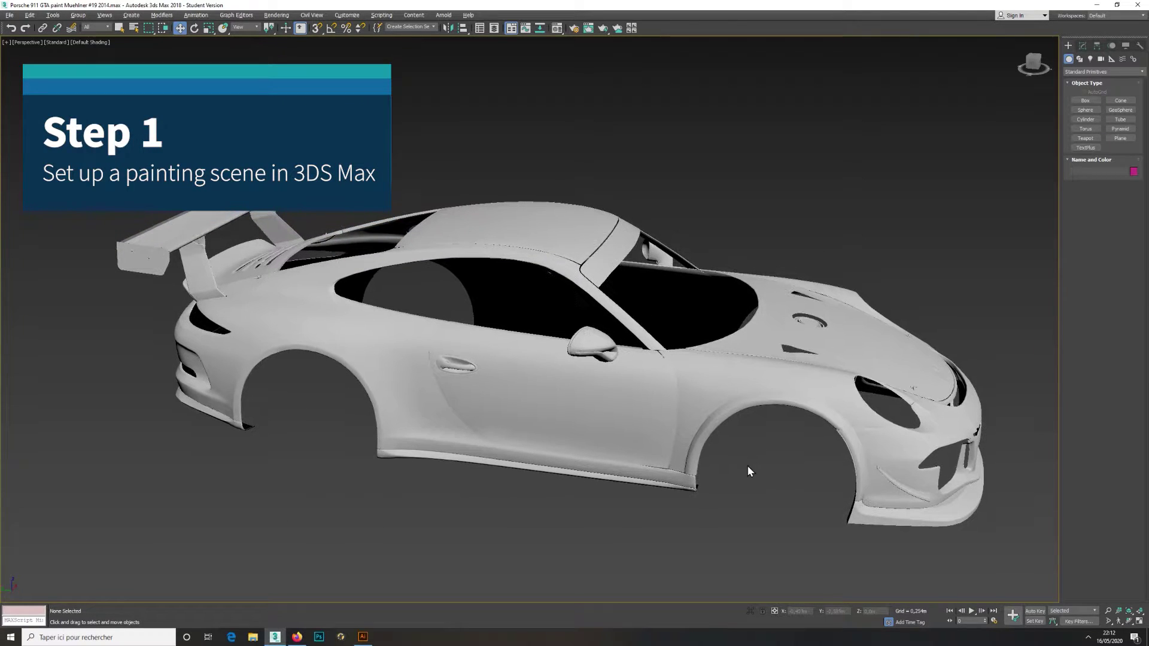
scroll(748, 460, "down", 5)
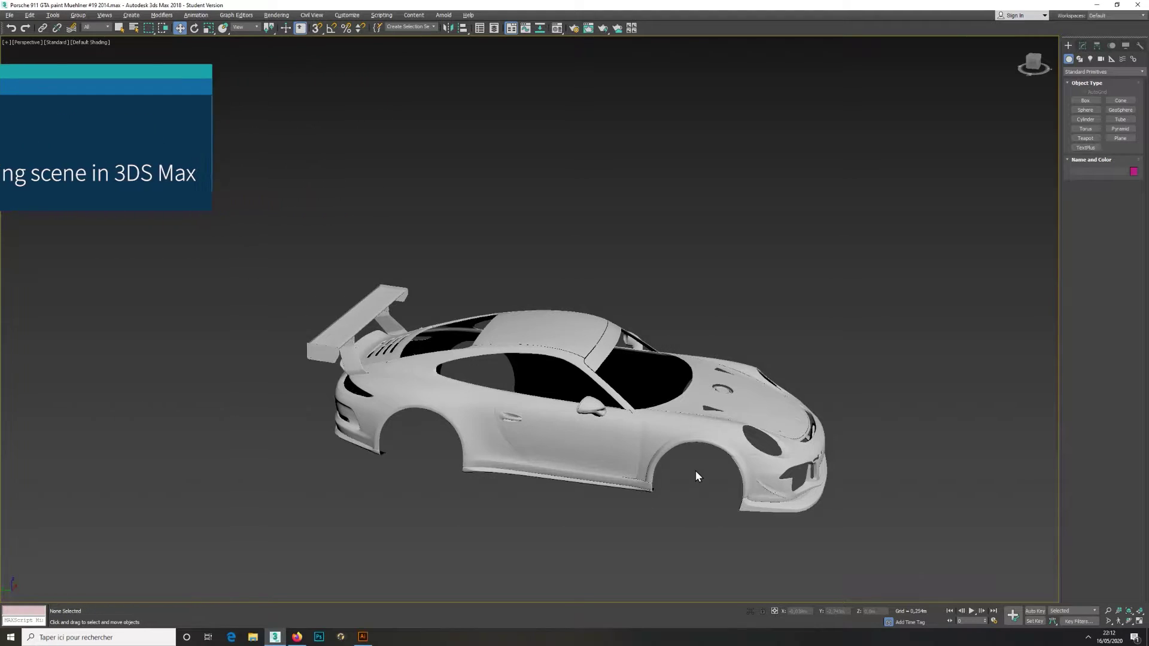
right_click(741, 266)
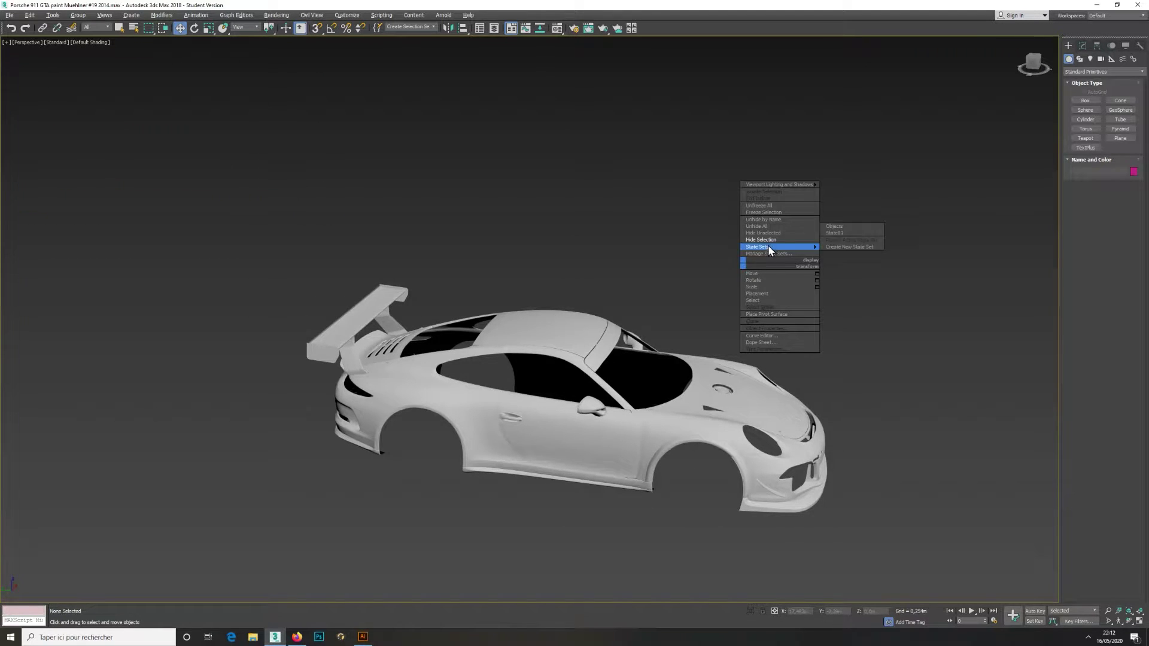
left_click(778, 226)
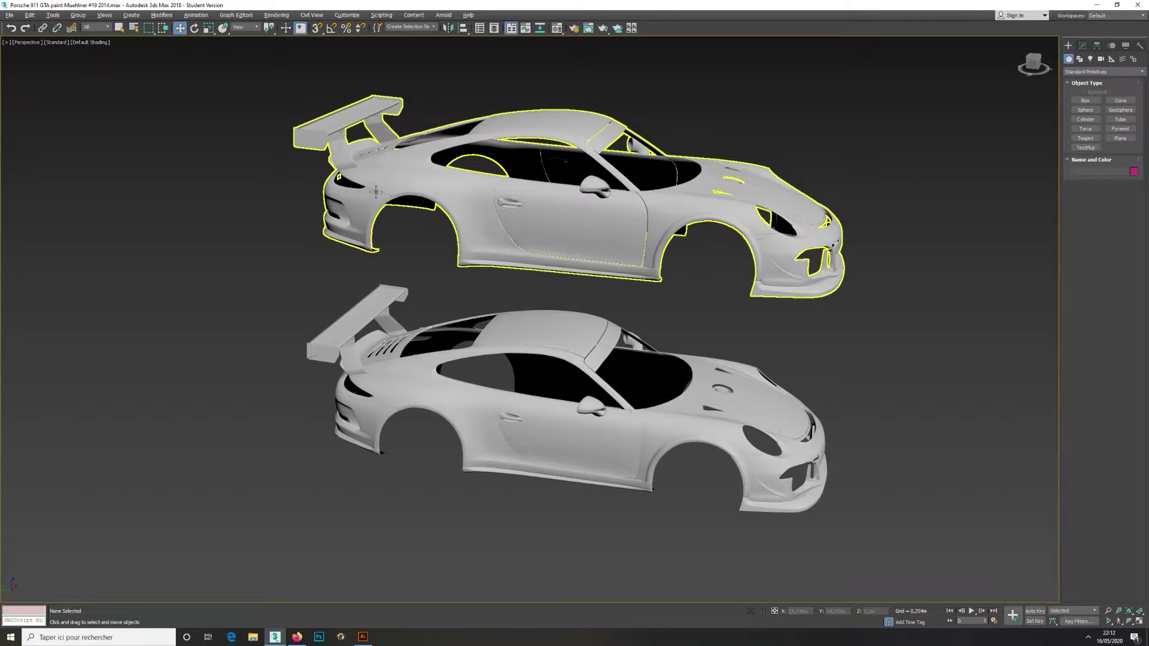
Turn on edged faces in the perspective viewport to display the wireframes of both car bodies
left_click_drag(416, 73, 528, 384)
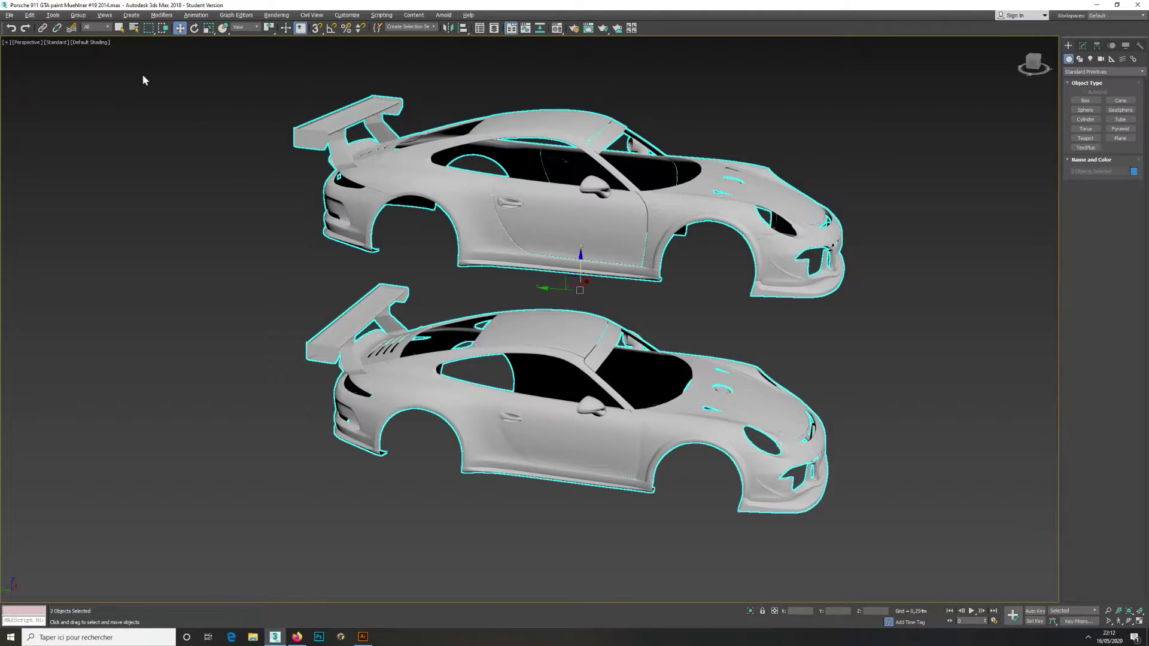
left_click(102, 44)
left_click(100, 42)
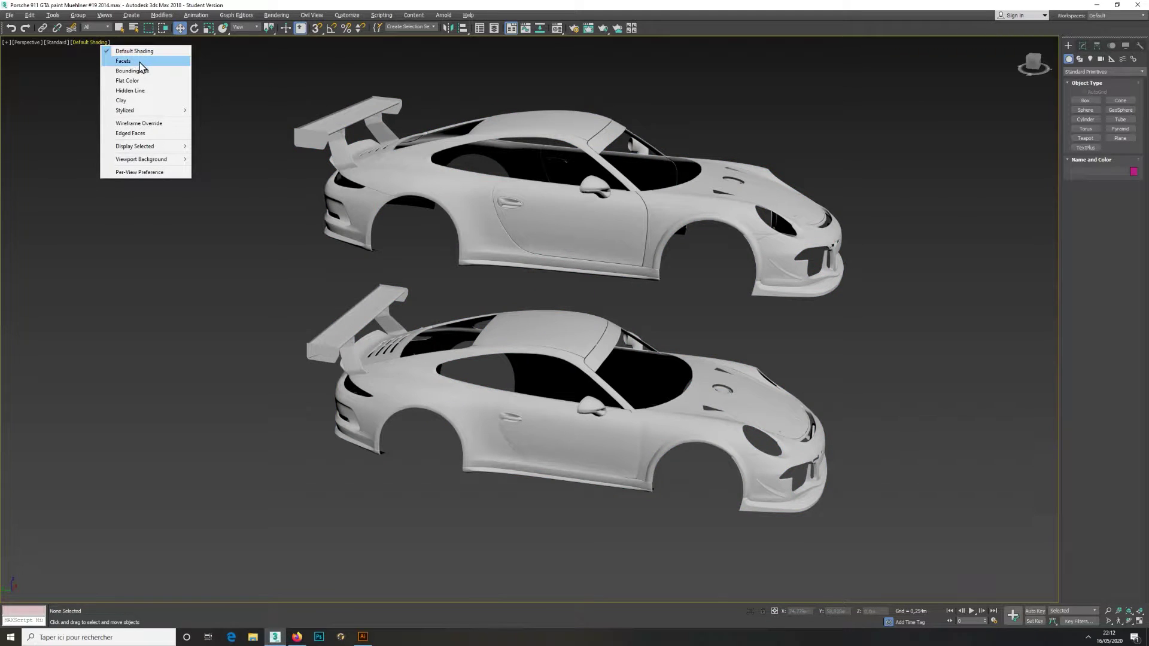
left_click(139, 134)
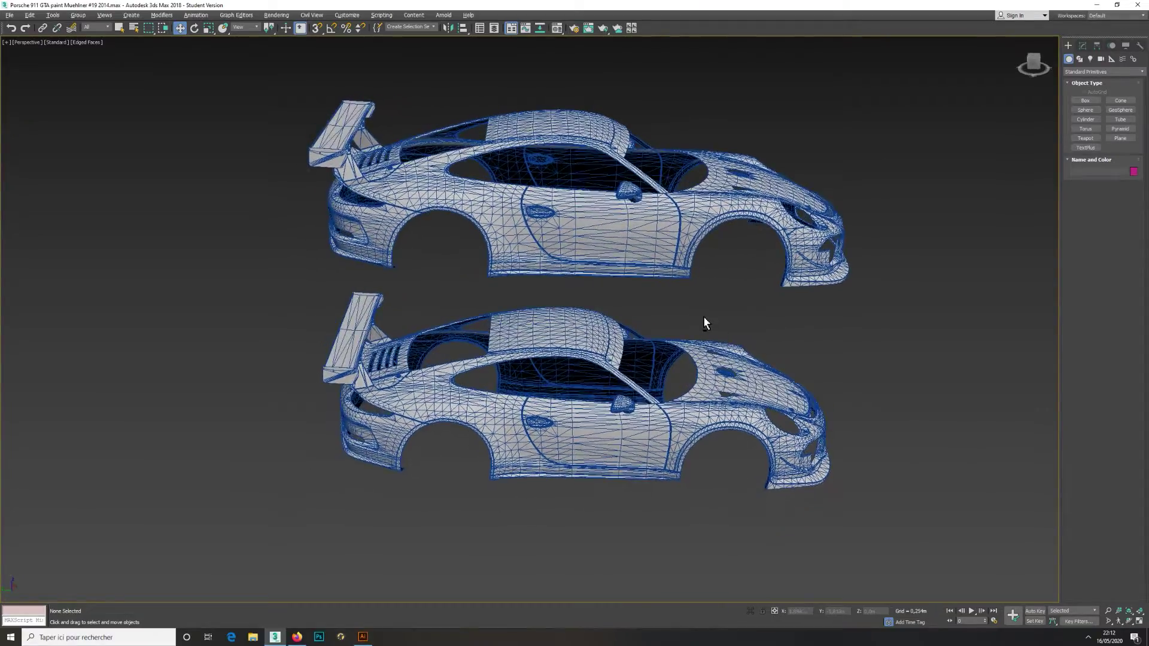
Examine the mesh edges of the car body along the gap between the door and the front fender
scroll(697, 299, "up", 5)
middle_click_drag(691, 291, 682, 292, "alt")
middle_click_drag(666, 367, 645, 311)
scroll(628, 193, "up", 5)
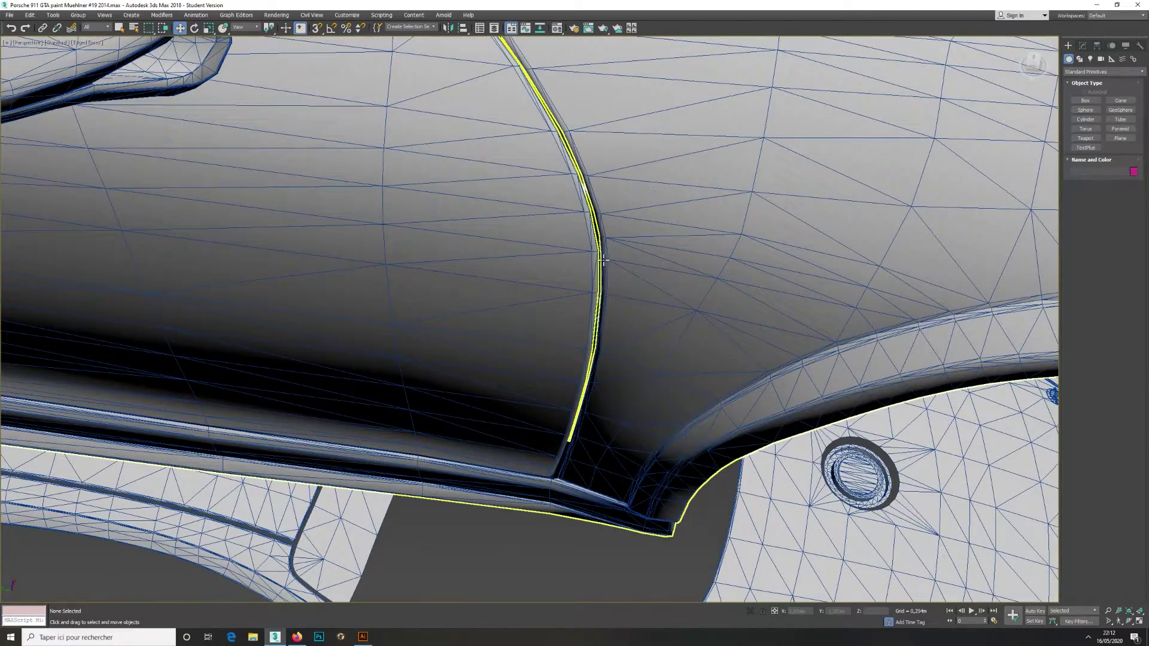
middle_click_drag(597, 233, 635, 209, "alt")
scroll(609, 358, "down", 5)
scroll(622, 377, "up", 5)
scroll(628, 341, "up", 3)
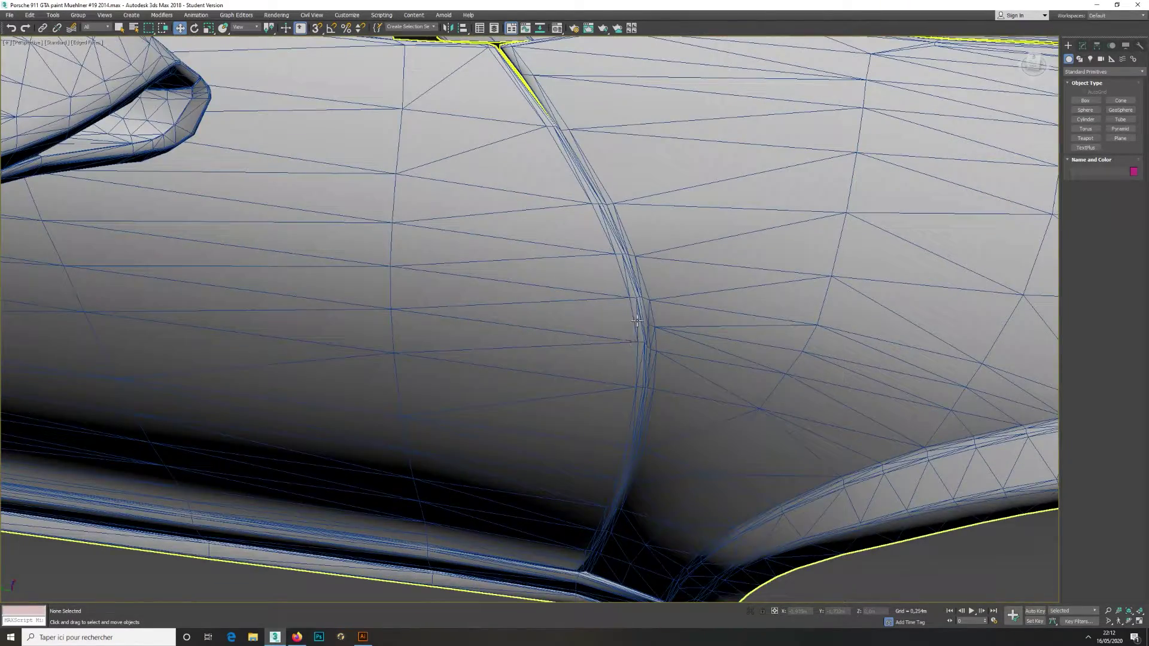
scroll(656, 376, "down", 5)
scroll(658, 372, "down", 6)
middle_click_drag(667, 374, 607, 377, "alt")
Delete the upper of the two car bodies and reframe the remaining one
left_click(655, 220)
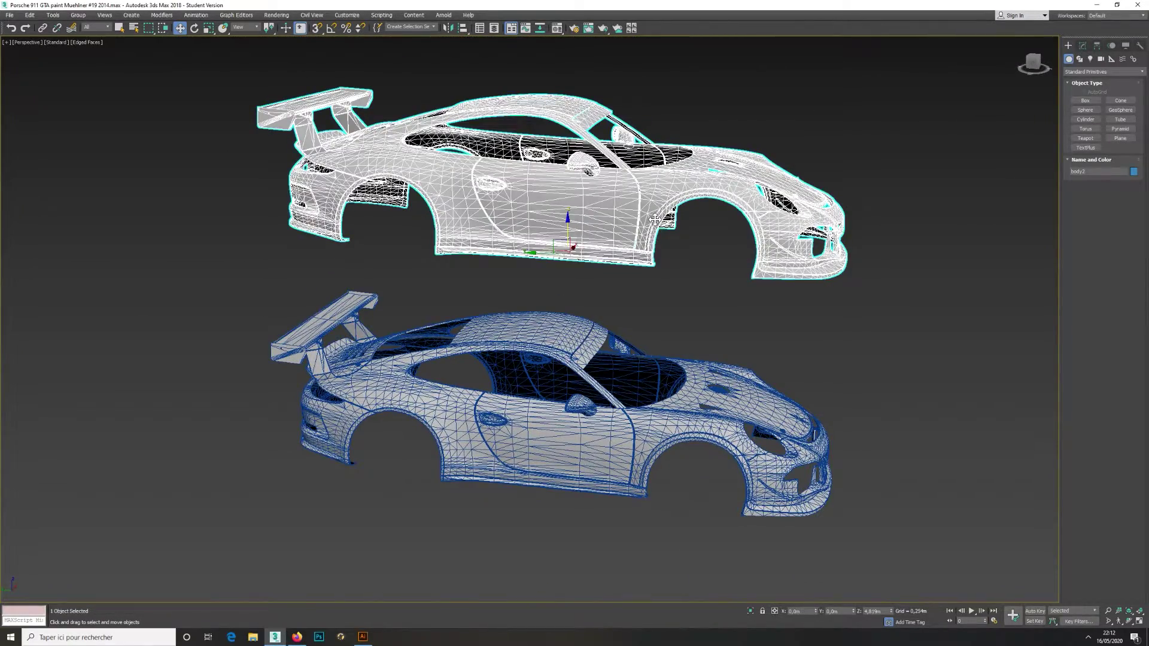
key("Delete")
middle_click_drag(681, 390, 683, 284)
scroll(685, 277, "up", 3)
Turn off edged faces so that the car body is displayed with default shading only
left_click(86, 42)
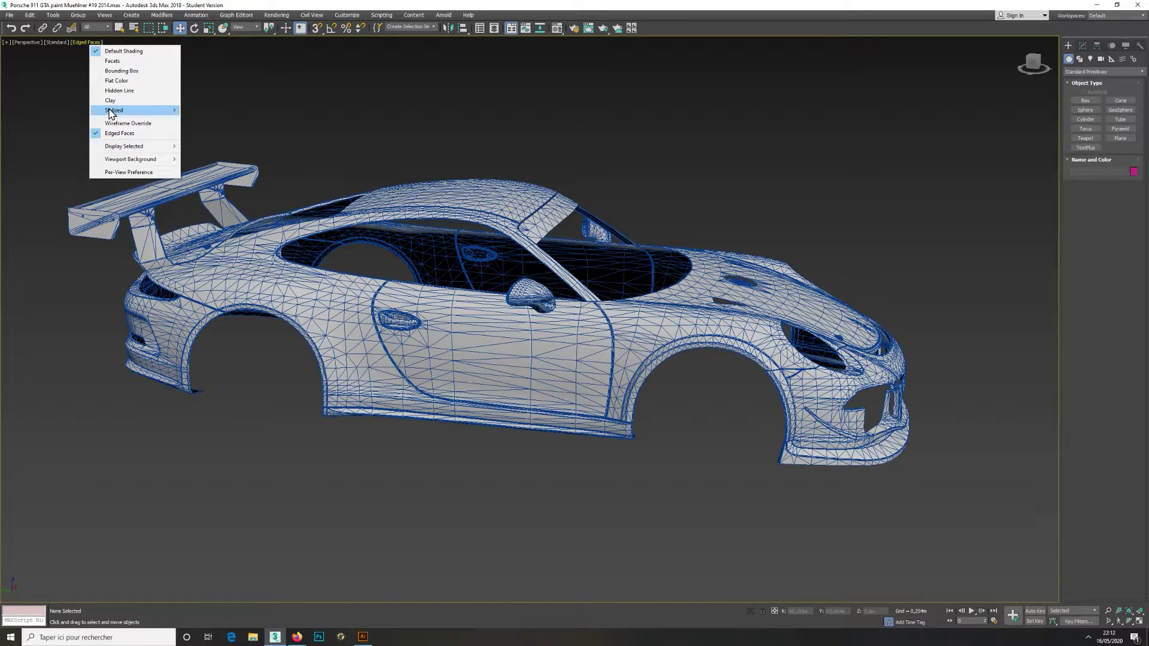
left_click(118, 133)
middle_click_drag(398, 161, 412, 179)
Load skin.tif from the Muhlner 2014 #19 folder as the diffuse color bitmap of the 02 - Default material
key("m")
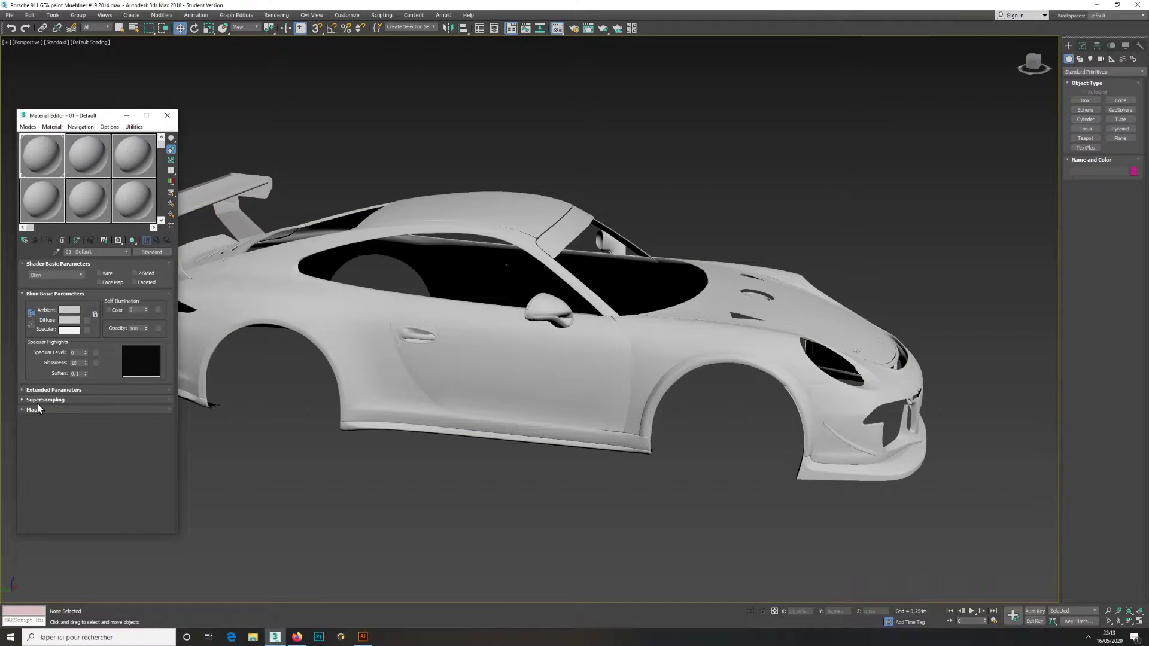
left_click(85, 170)
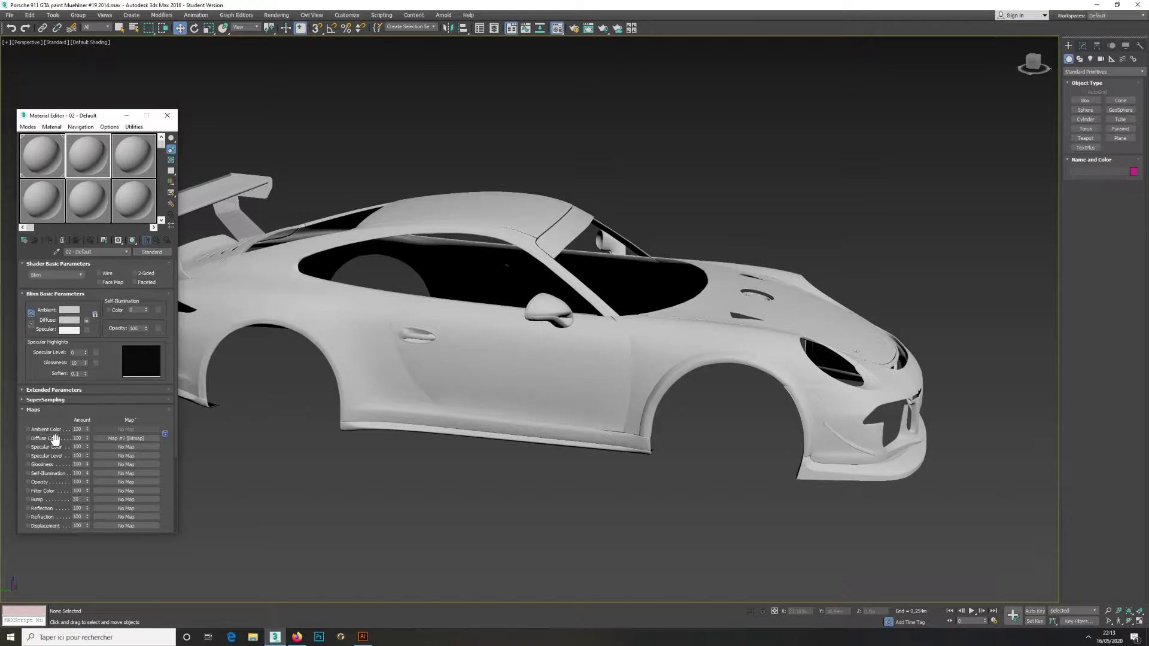
left_click(108, 438)
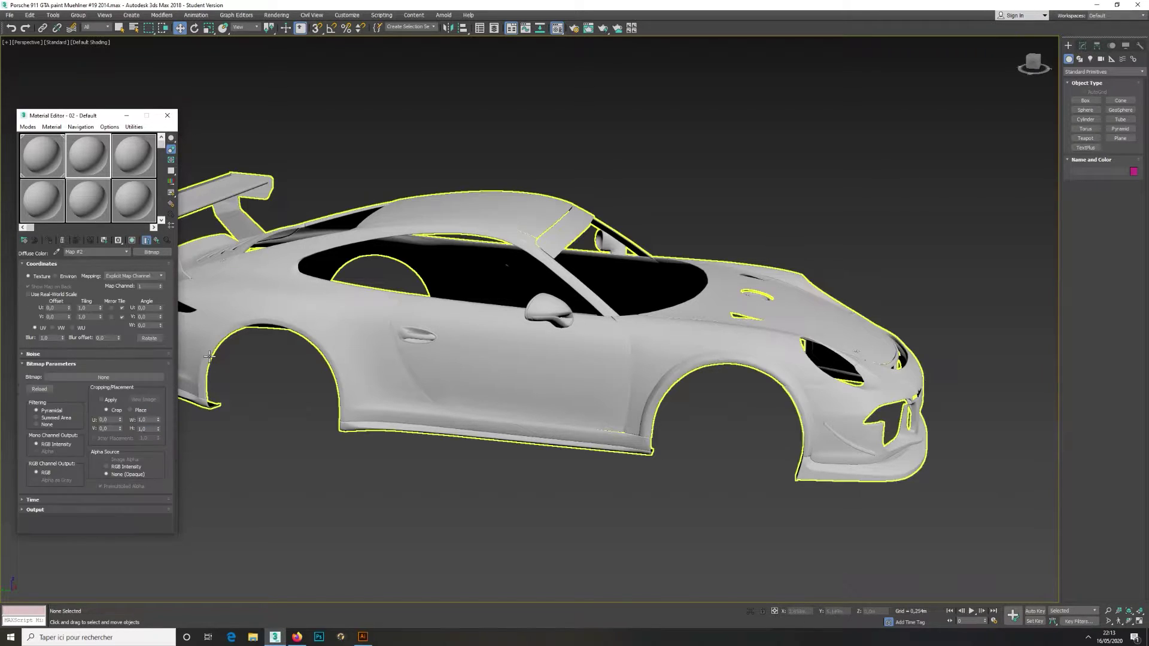
left_click(83, 376)
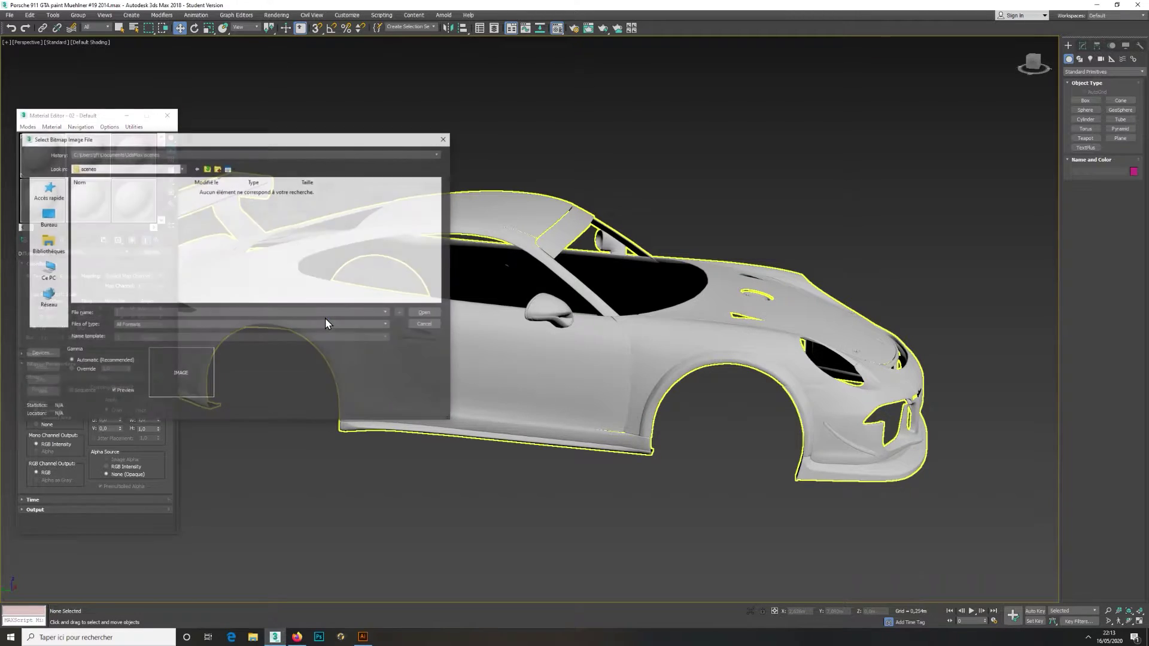
left_click(48, 190)
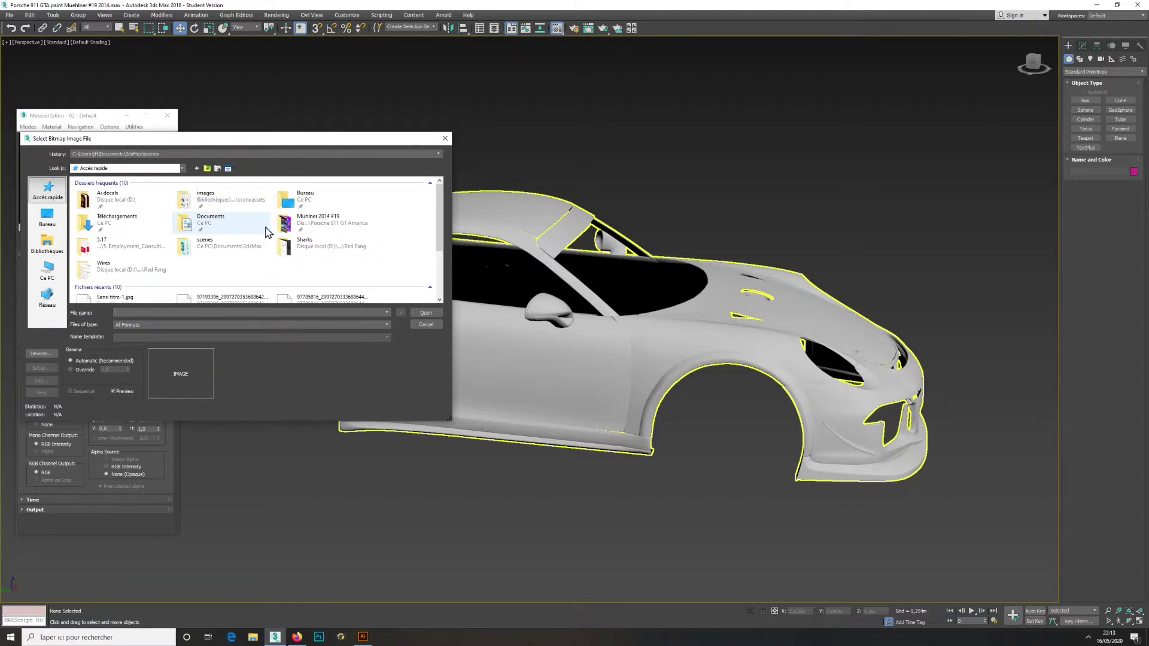
double_click(328, 226)
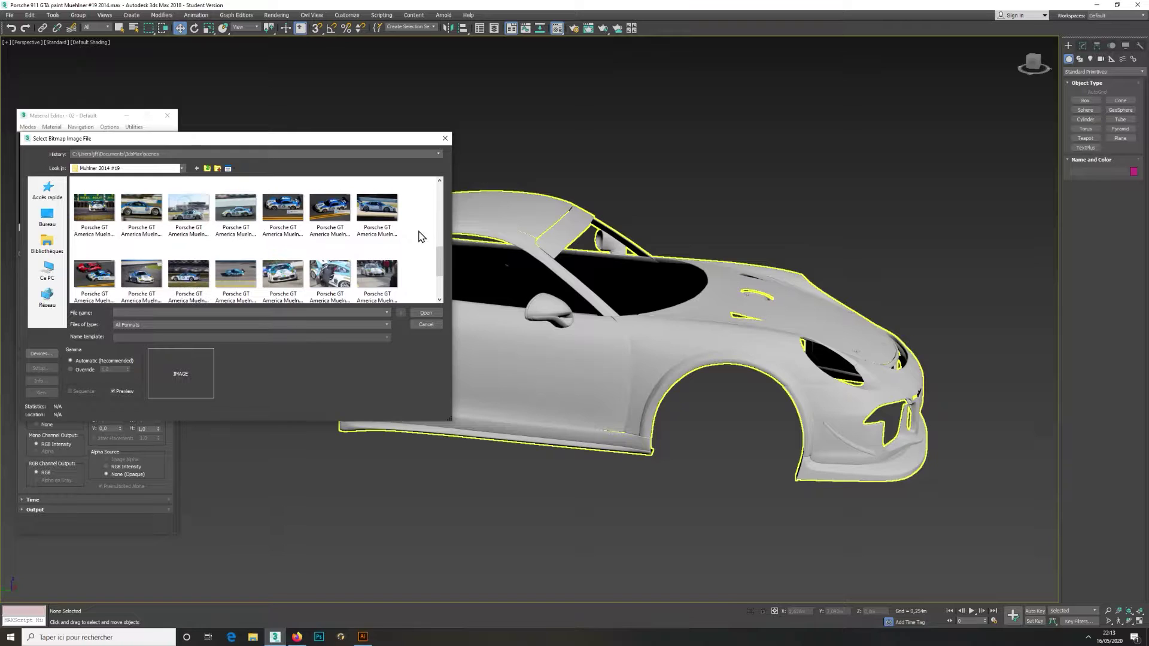
scroll(418, 239, "down", 2)
double_click(325, 258)
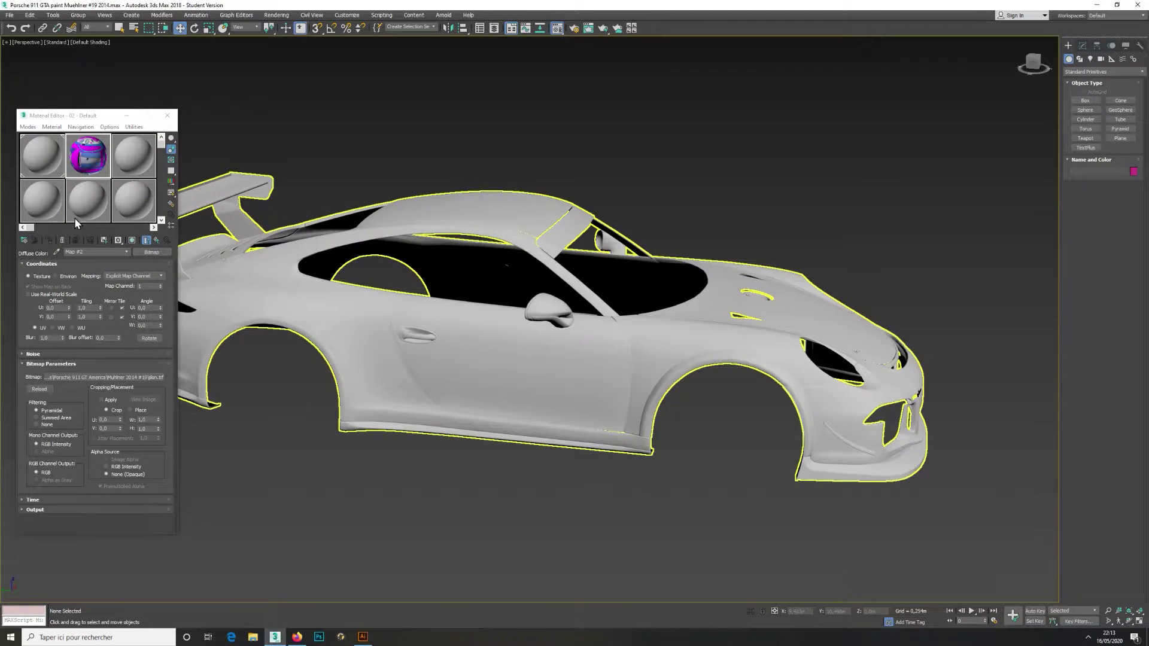
Assign the skin material to the car body with its texture shown in the viewport, and save the scene
left_click(345, 295)
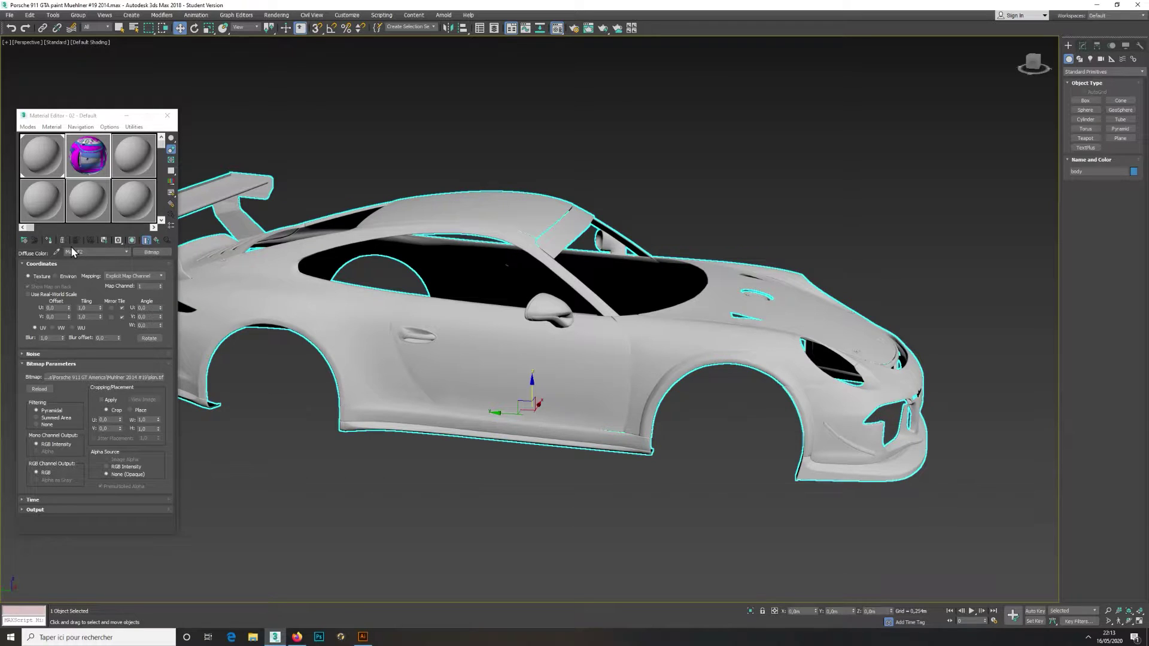
left_click(132, 240)
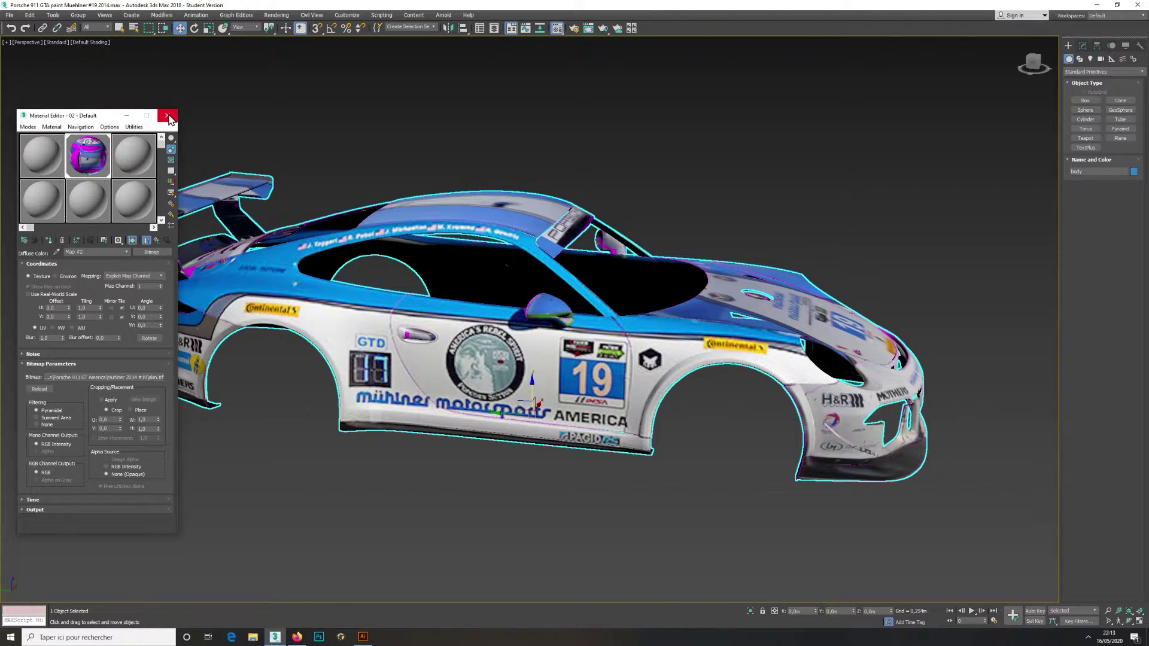
left_click(168, 118)
middle_click_drag(449, 332, 486, 339, "alt")
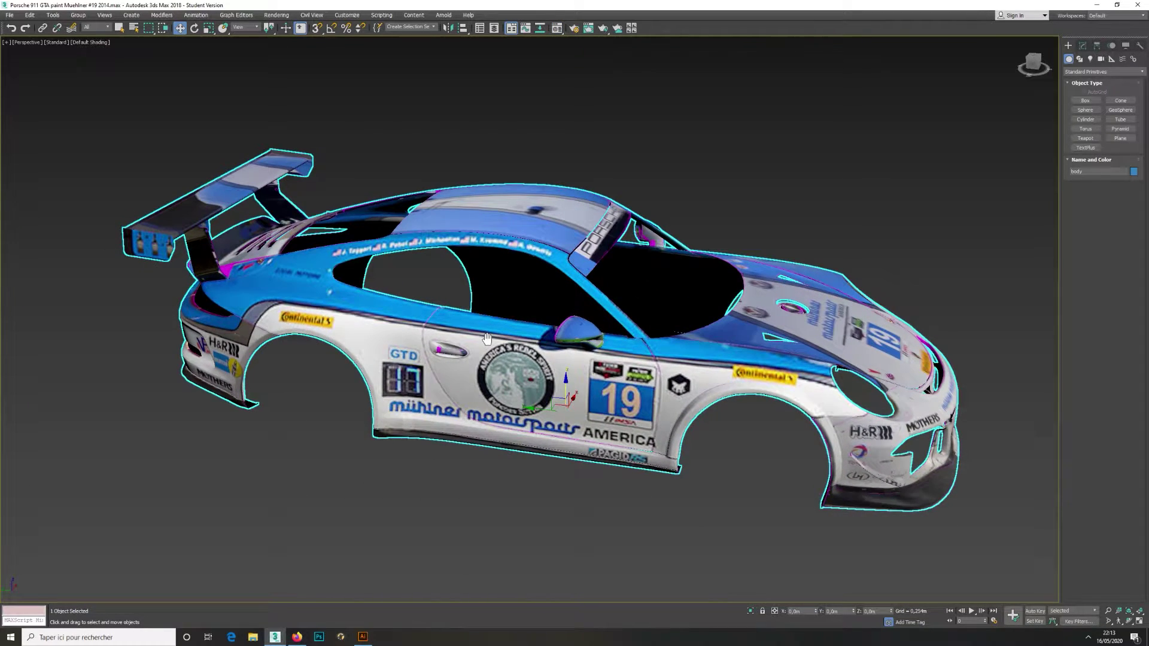
left_click(10, 16)
left_click(22, 87)
Add an Unwrap UVW modifier to the car body and open its UV editor
left_click(1081, 47)
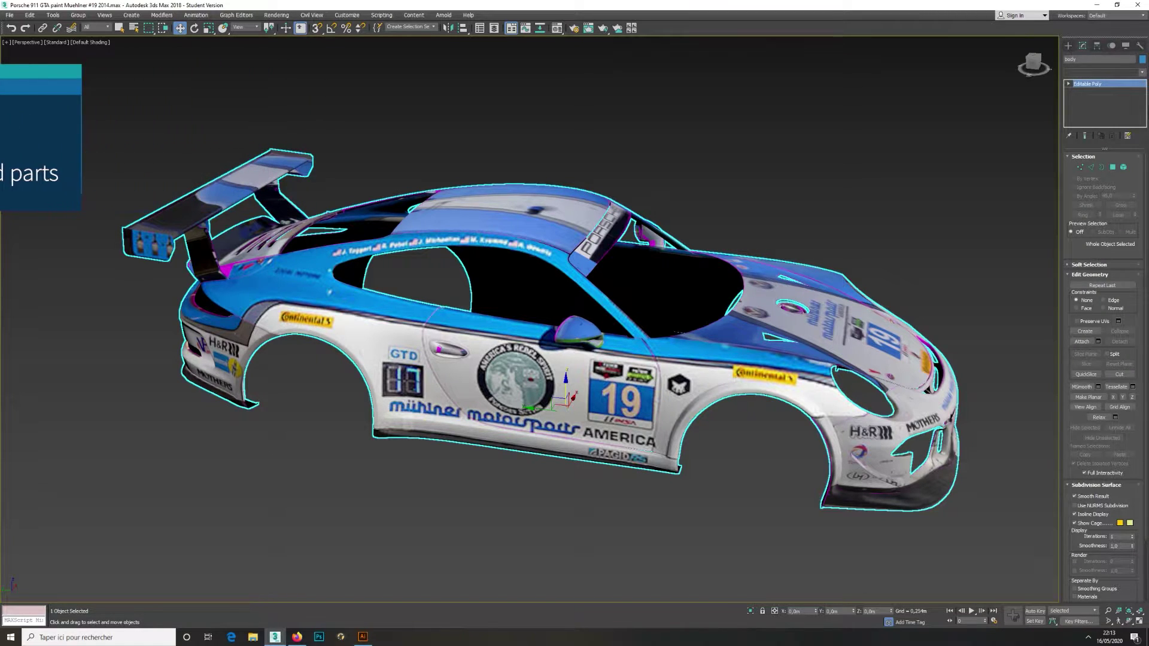
left_click(1142, 72)
left_click_drag(1144, 149, 1144, 366)
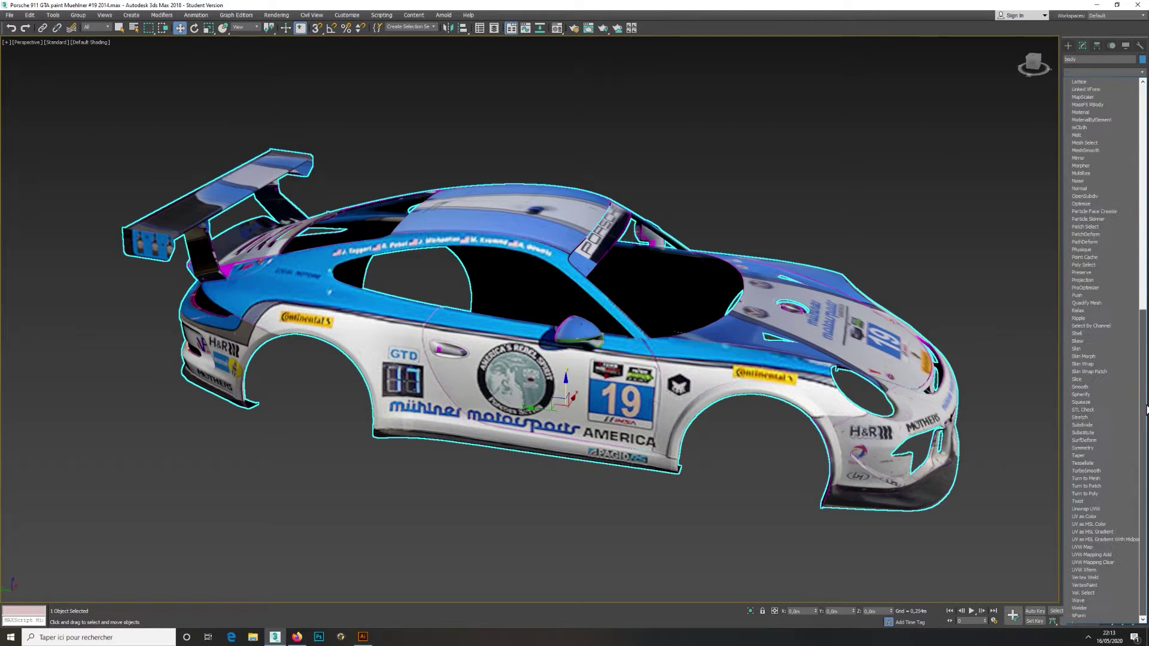
left_click(1100, 510)
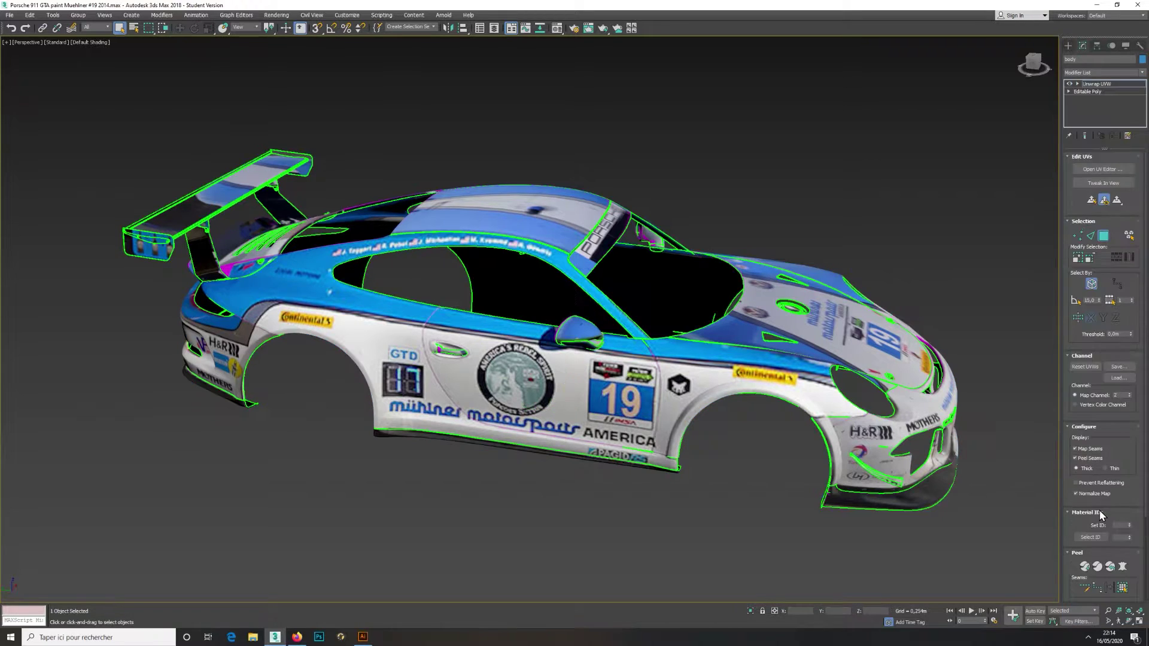
left_click(1100, 170)
scroll(357, 171, "down", 3)
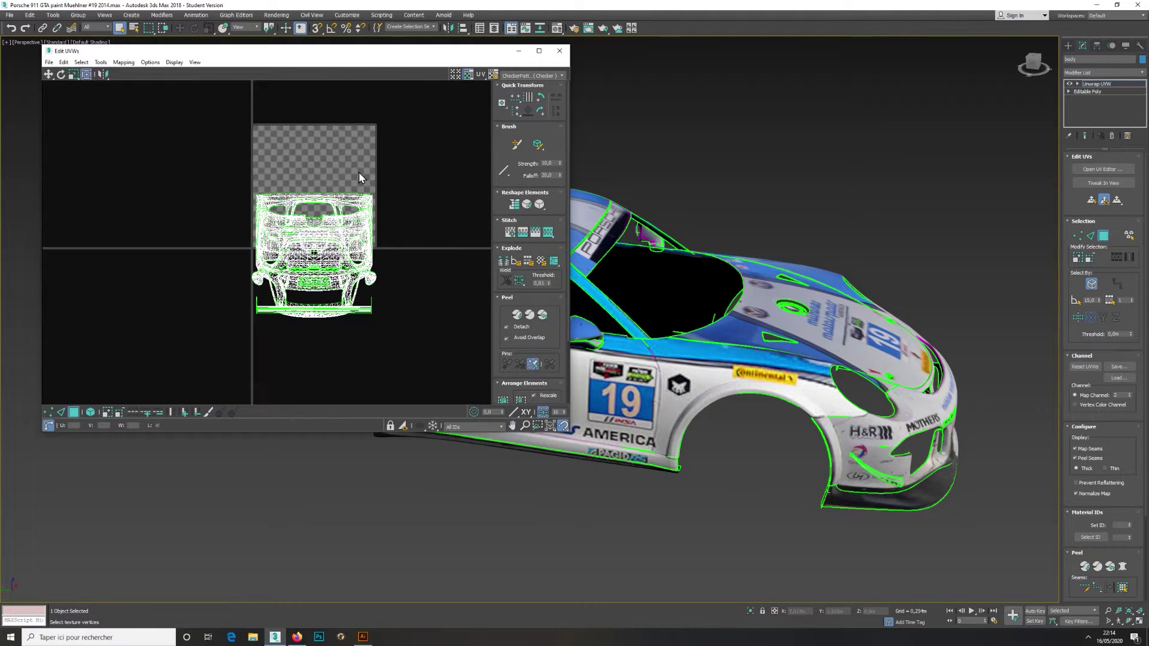
Set the Unwrap UVW map channel to 1, abandoning the modifier's edits to load that channel's existing UVs
left_click(1129, 397)
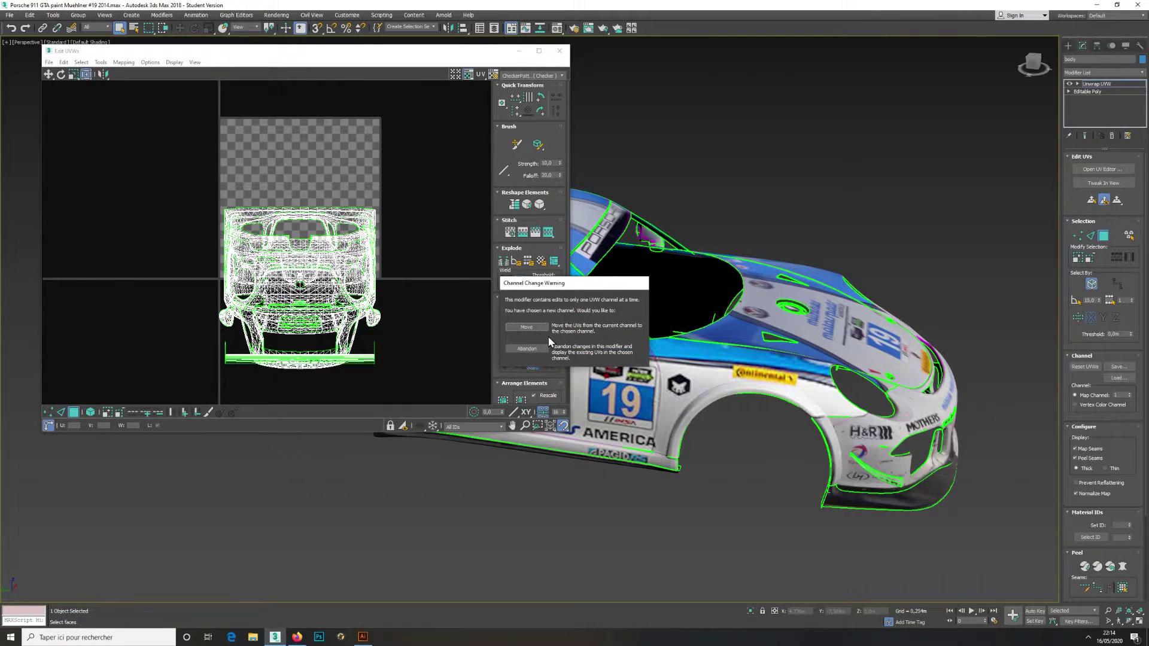
left_click(528, 349)
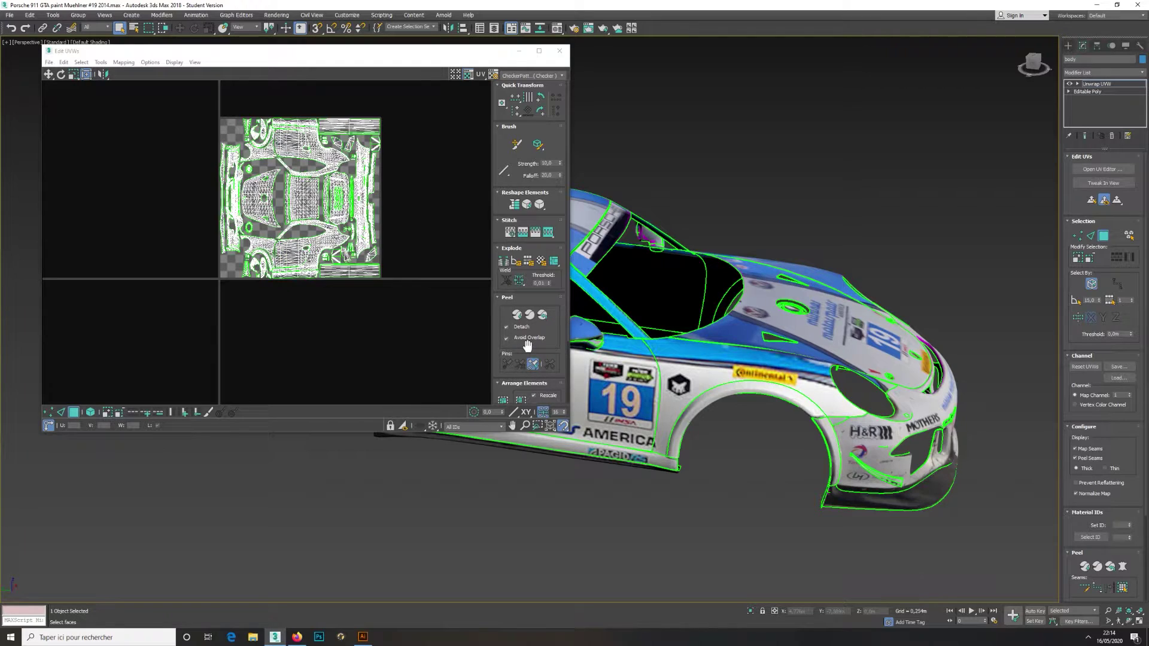
Set the Unwrap UVW map channel to 2, moving the current channel's UVs into it
left_click(1130, 395)
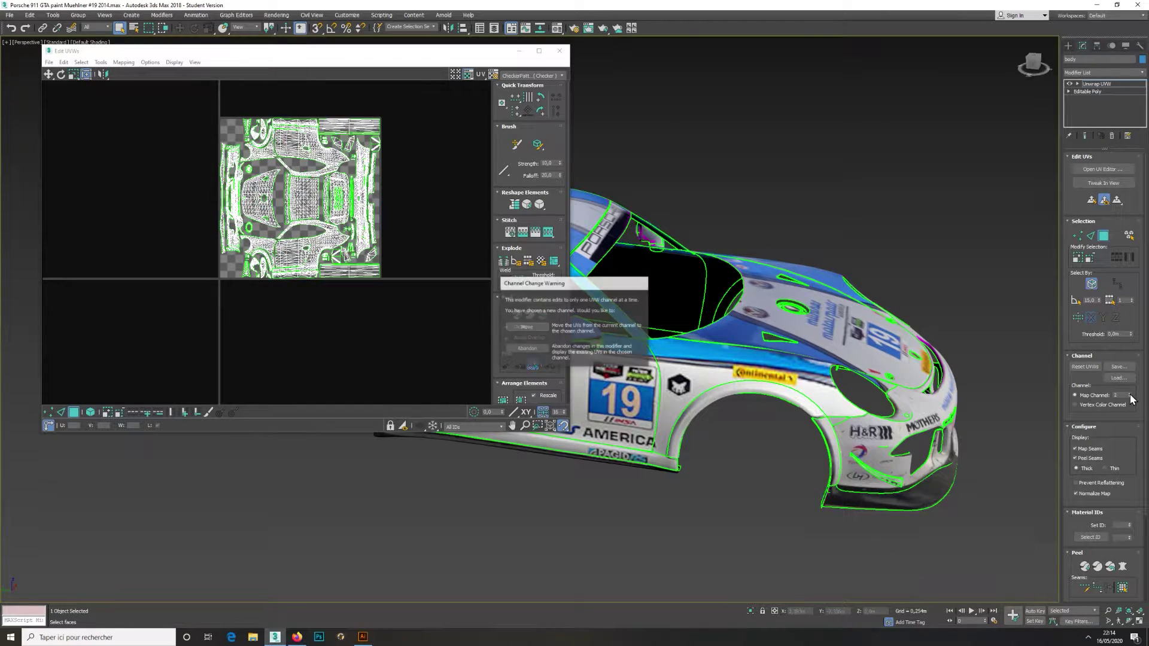
left_click(536, 326)
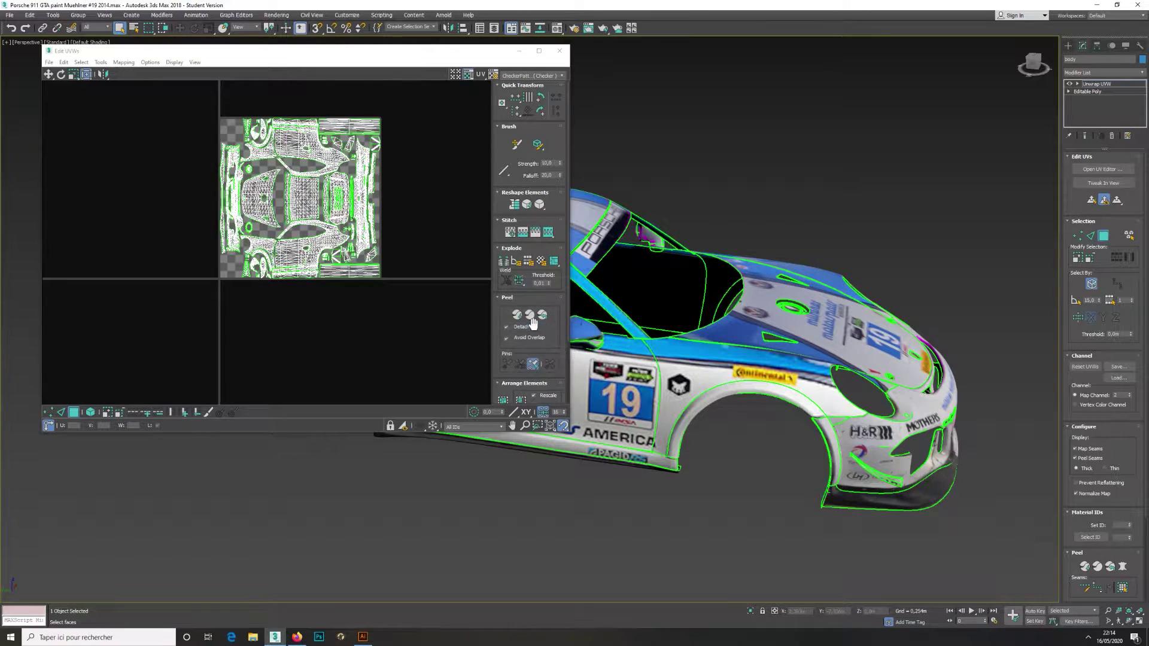
middle_click_drag(439, 261, 434, 275)
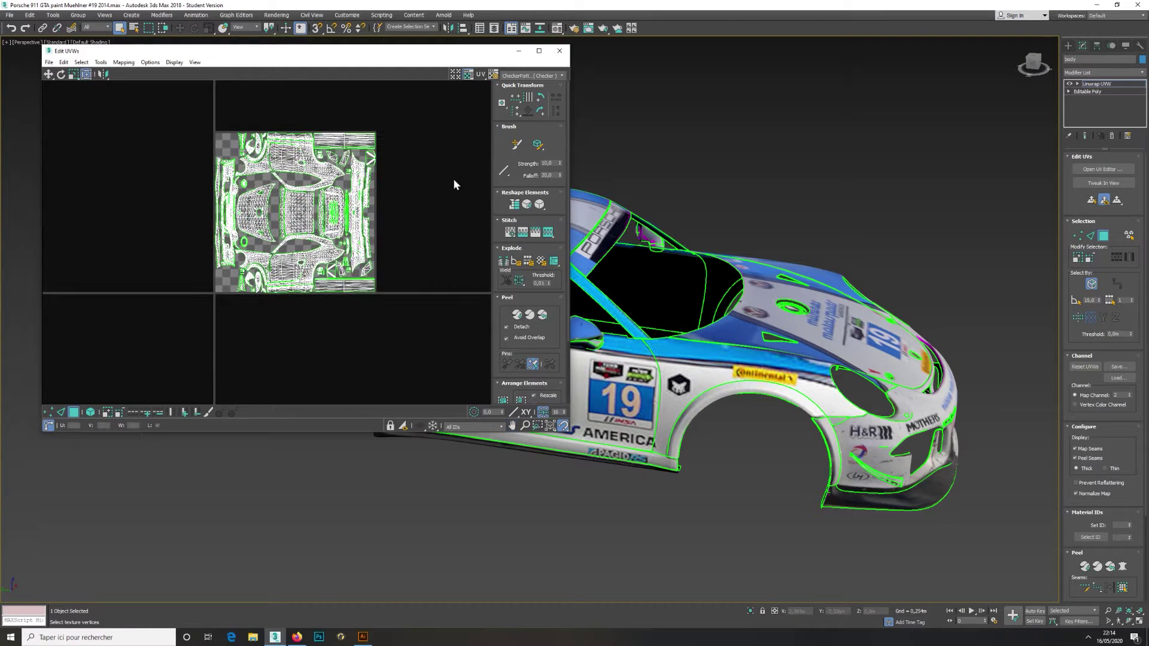
Display the skin.tif map as the background texture behind the UV layout
left_click(558, 75)
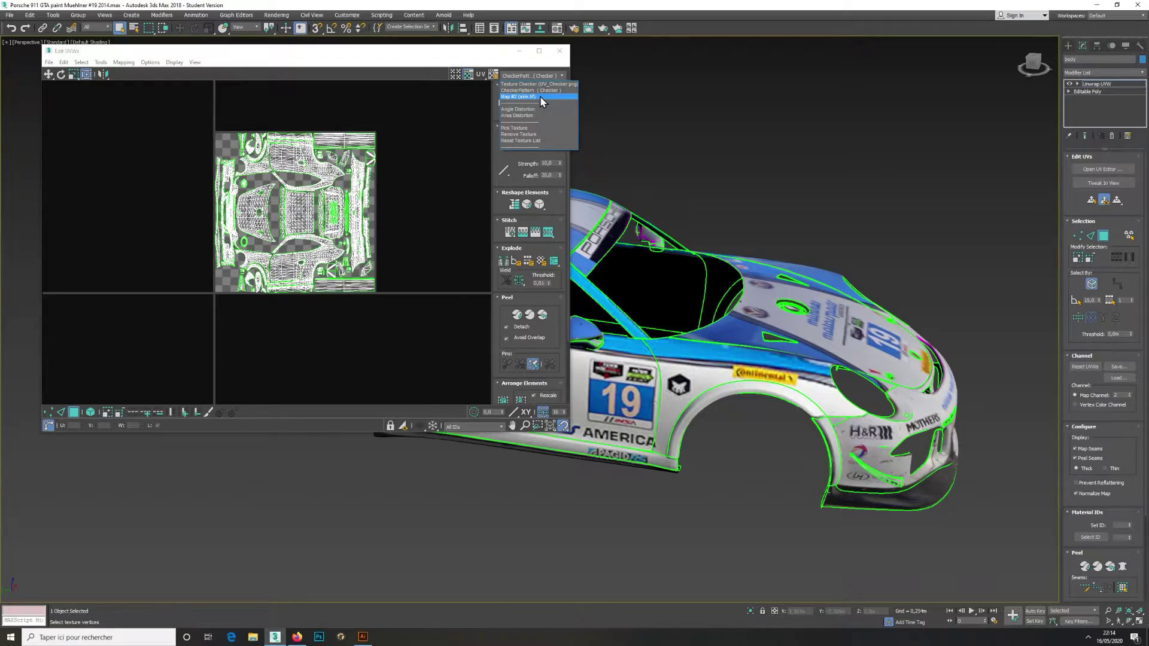
left_click(539, 96)
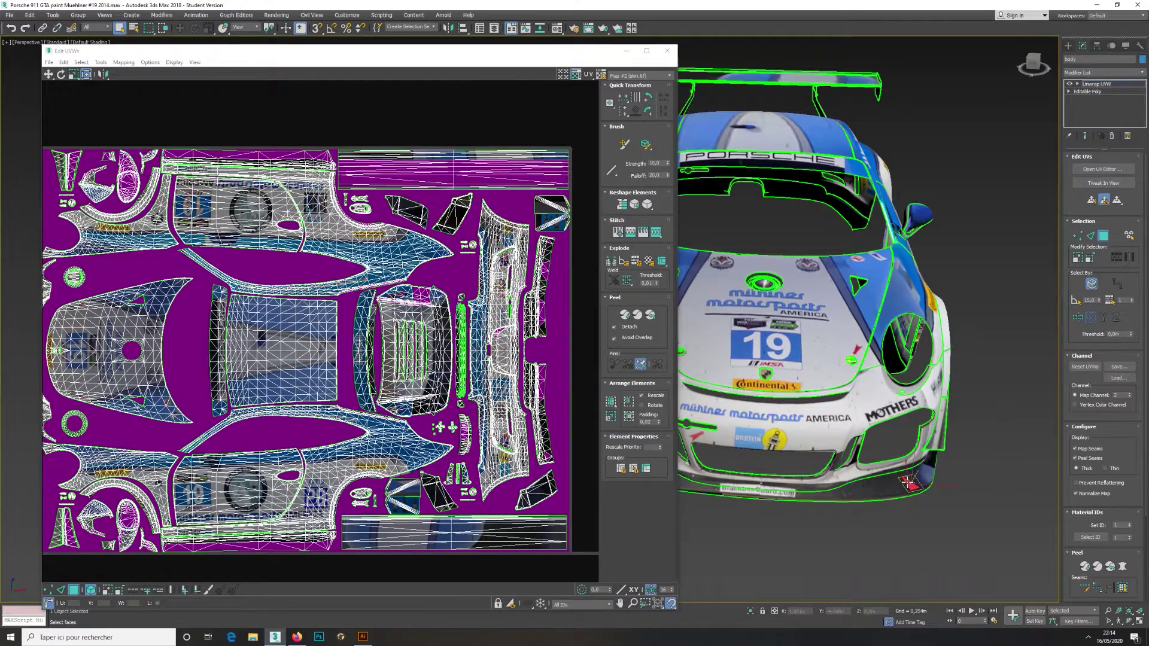
middle_click_drag(323, 327, 352, 323)
scroll(342, 313, "down", 2)
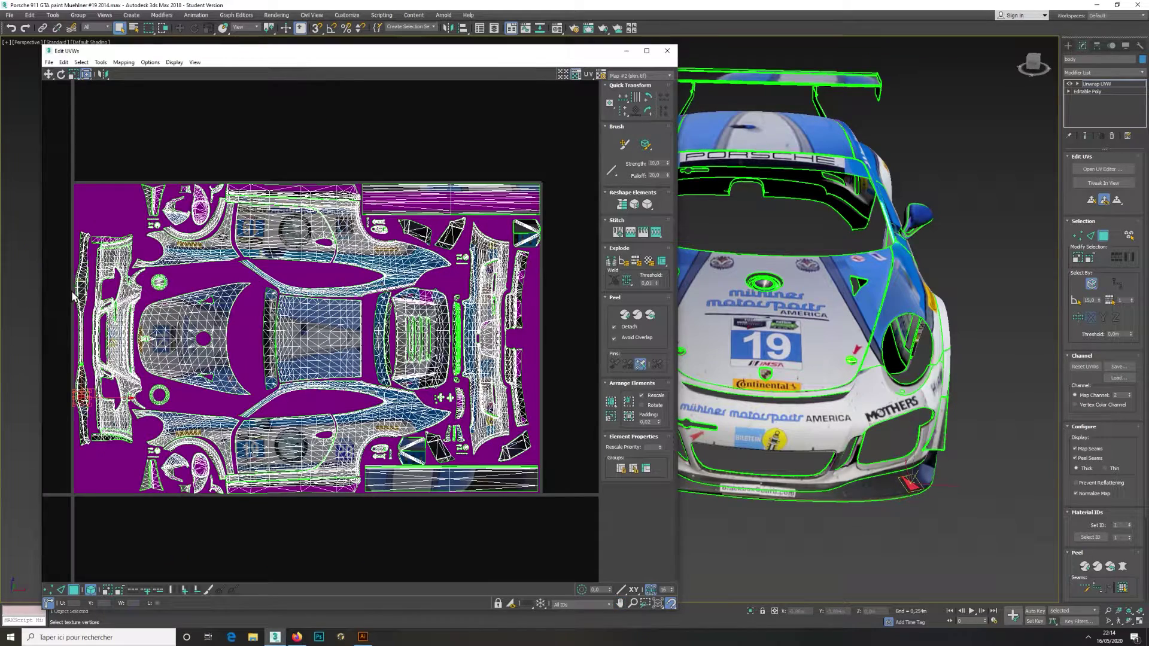
Move the front splitter's UV island out above the texture and rotate it 90 degrees to lie horizontally
left_click(83, 371)
scroll(84, 343, "down", 1)
left_click_drag(85, 343, 338, 180)
left_click(648, 111)
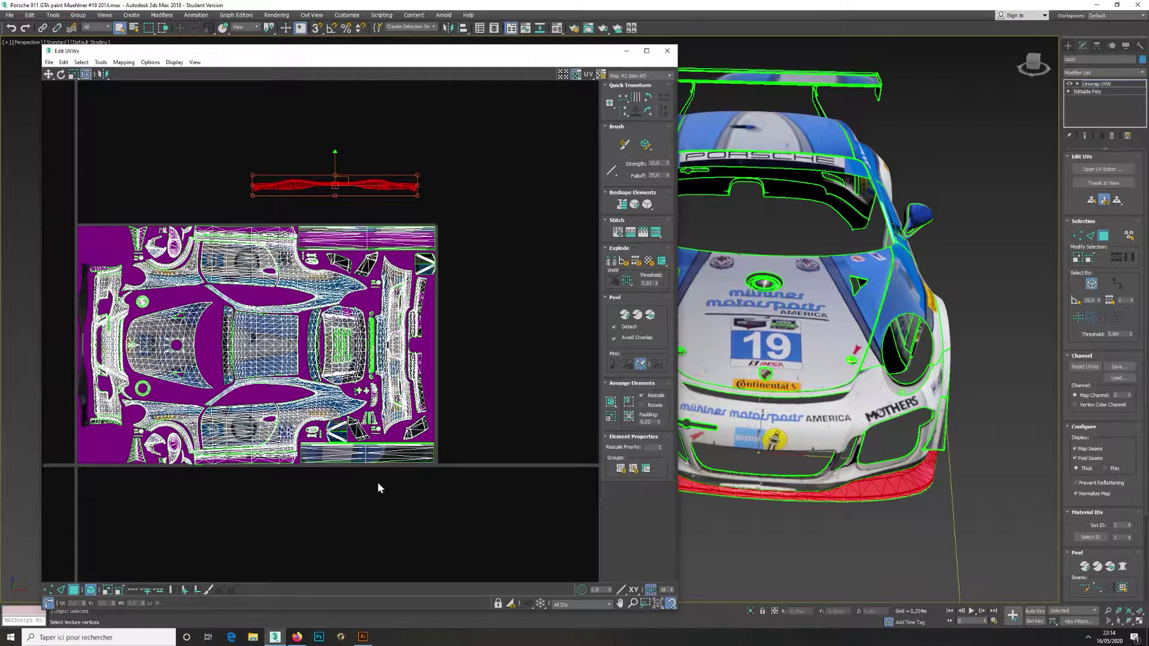
Move the rear wing's UV island out of the texture to join the splitter island above it
left_click(357, 447)
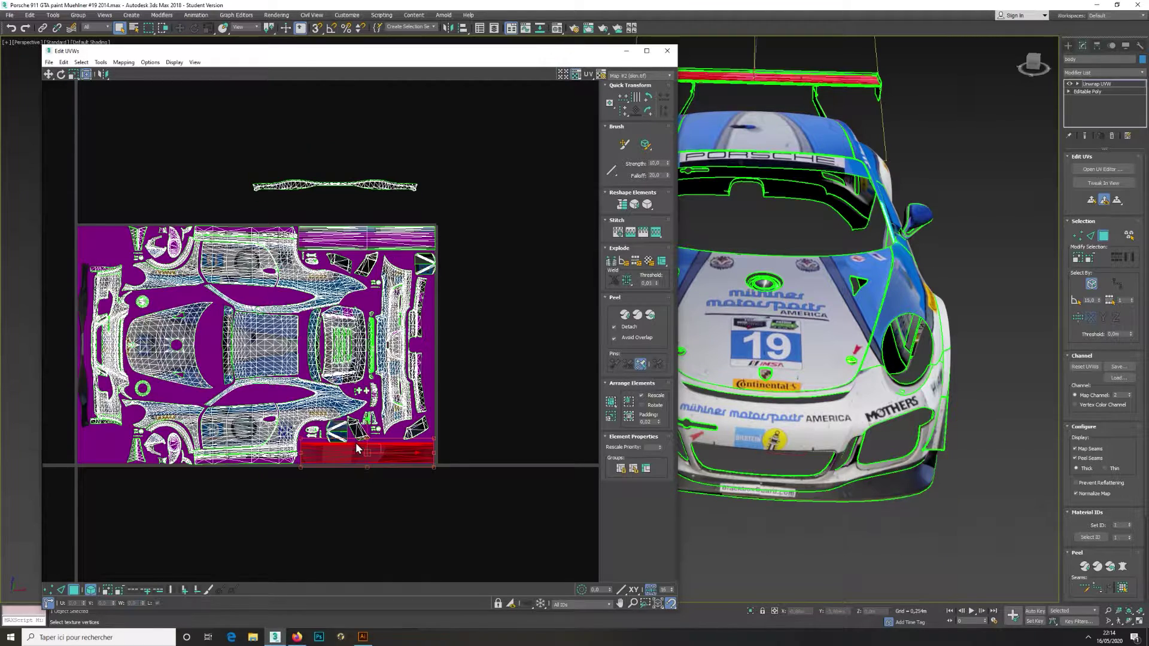
middle_click_drag(708, 345, 895, 404, "alt")
left_click_drag(367, 453, 394, 255)
left_click_drag(267, 192, 426, 270)
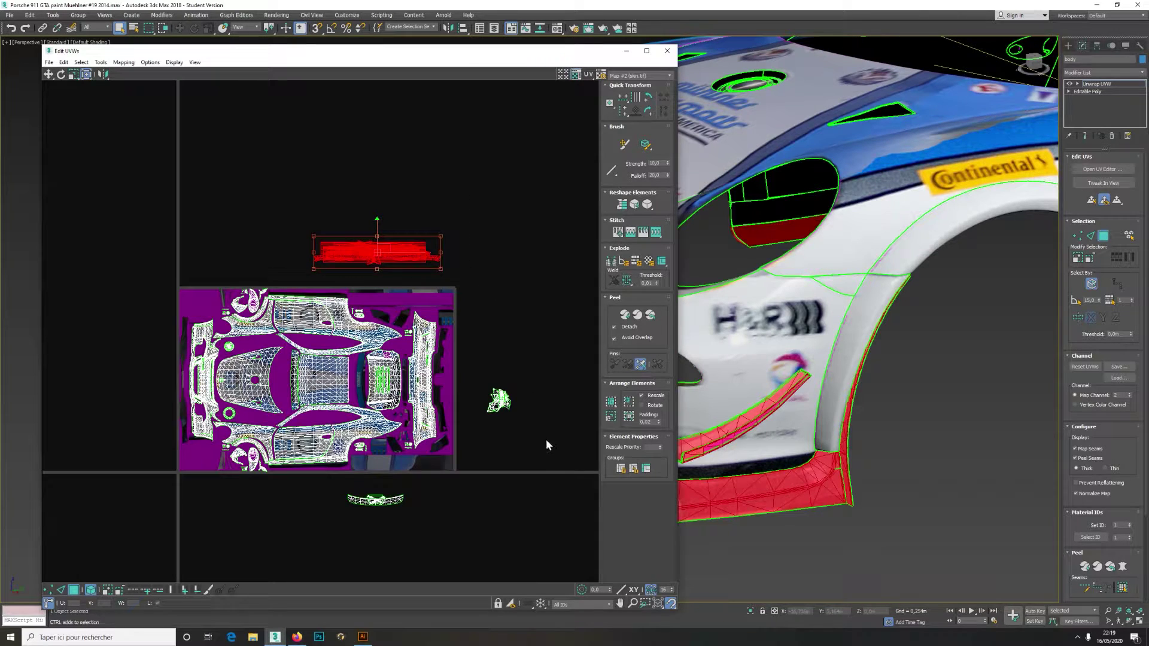
Add the islands beside and below the texture to the selection and freeze all the separated islands
left_click(497, 398, "ctrl")
left_click_drag(357, 504, 304, 486, "ctrl")
key("ctrl+f")
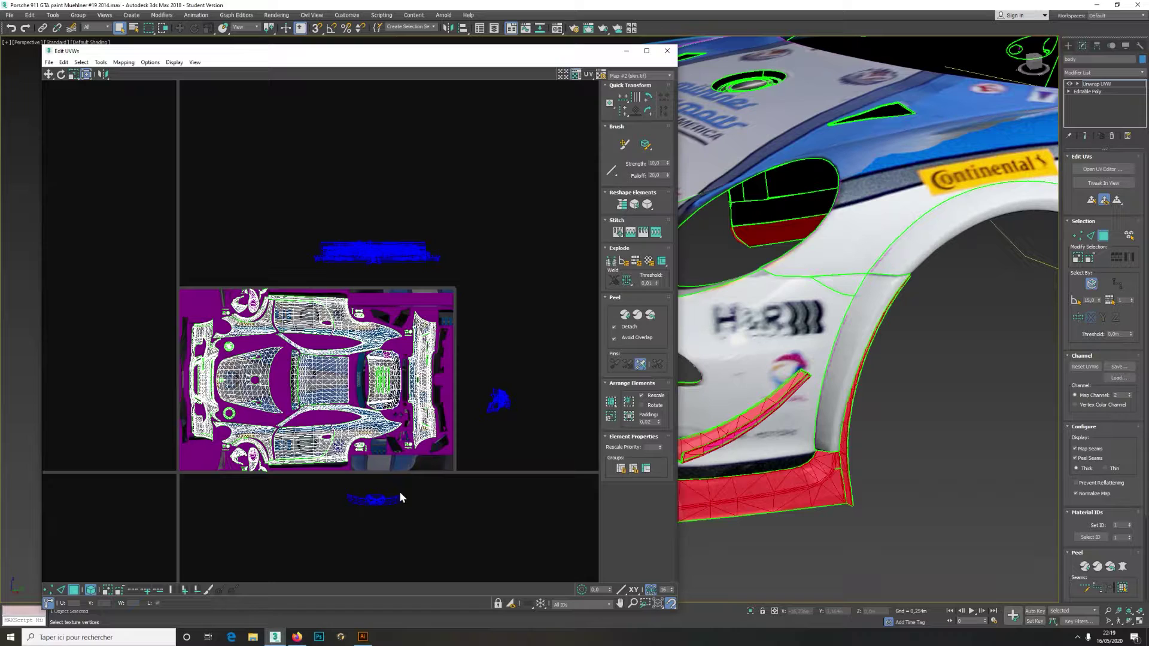
scroll(429, 400, "down", 2)
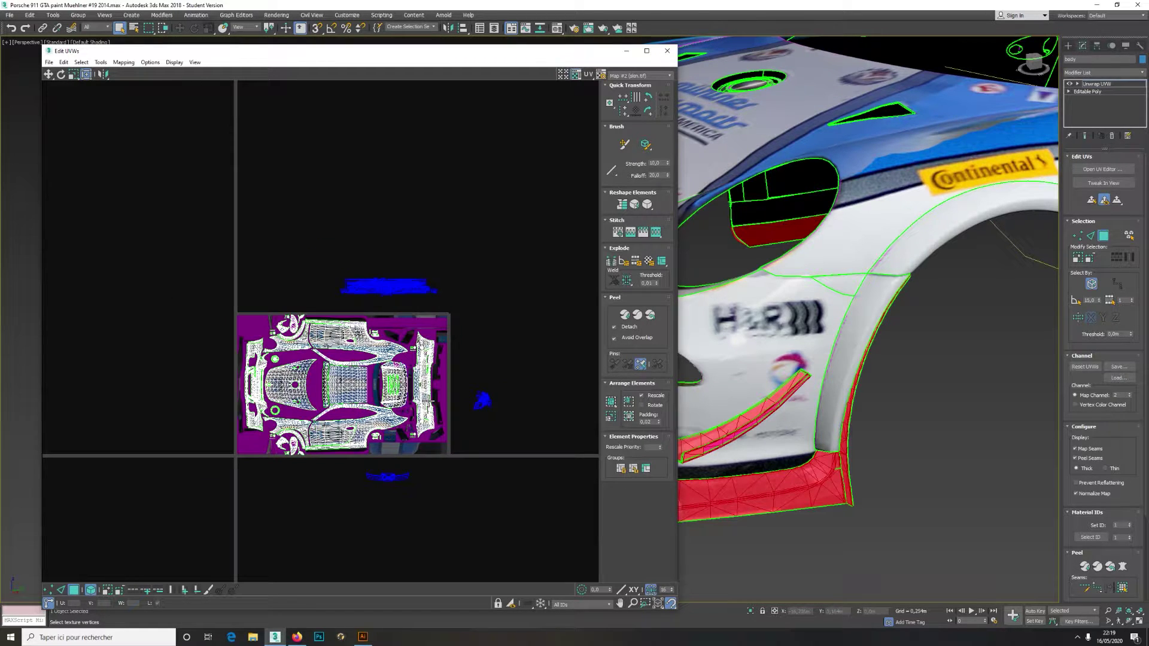
Move all the remaining body UV islands together off the texture, up and to its left
left_click_drag(202, 312, 442, 458)
scroll(442, 458, "down", 2)
left_click_drag(377, 401, 177, 250)
left_click(194, 373)
middle_click_drag(191, 331, 230, 383)
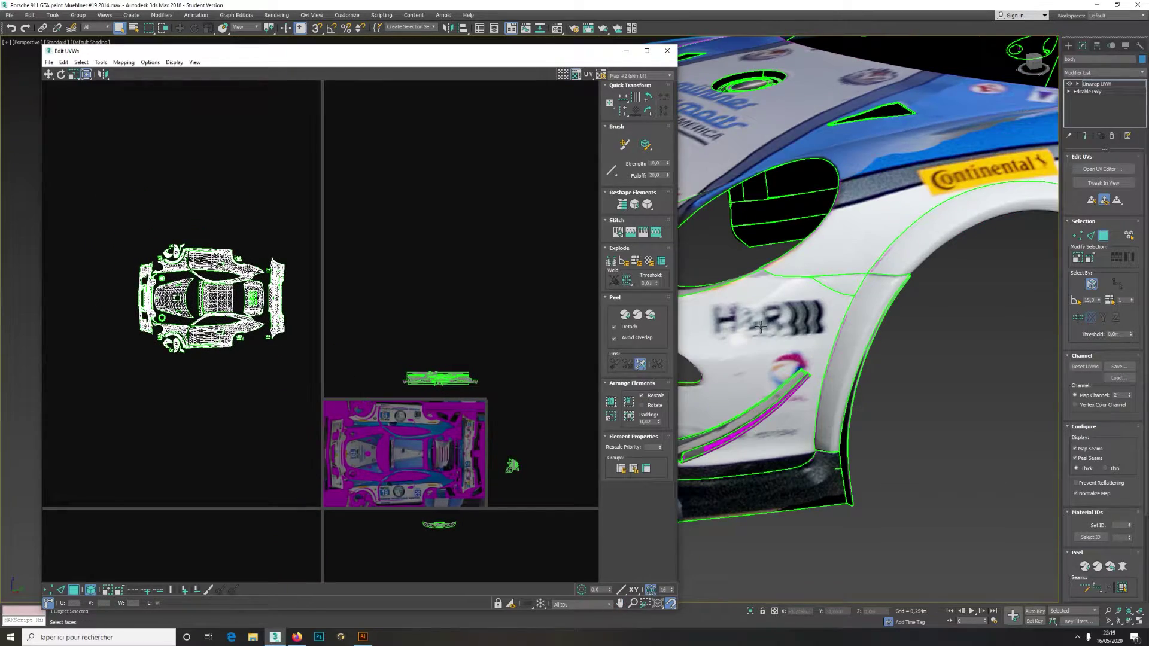
Select the whole UV island of the PORSCHE windshield banner strip
scroll(799, 416, "down", 5)
middle_click_drag(772, 420, 840, 346, "alt")
left_click(876, 302)
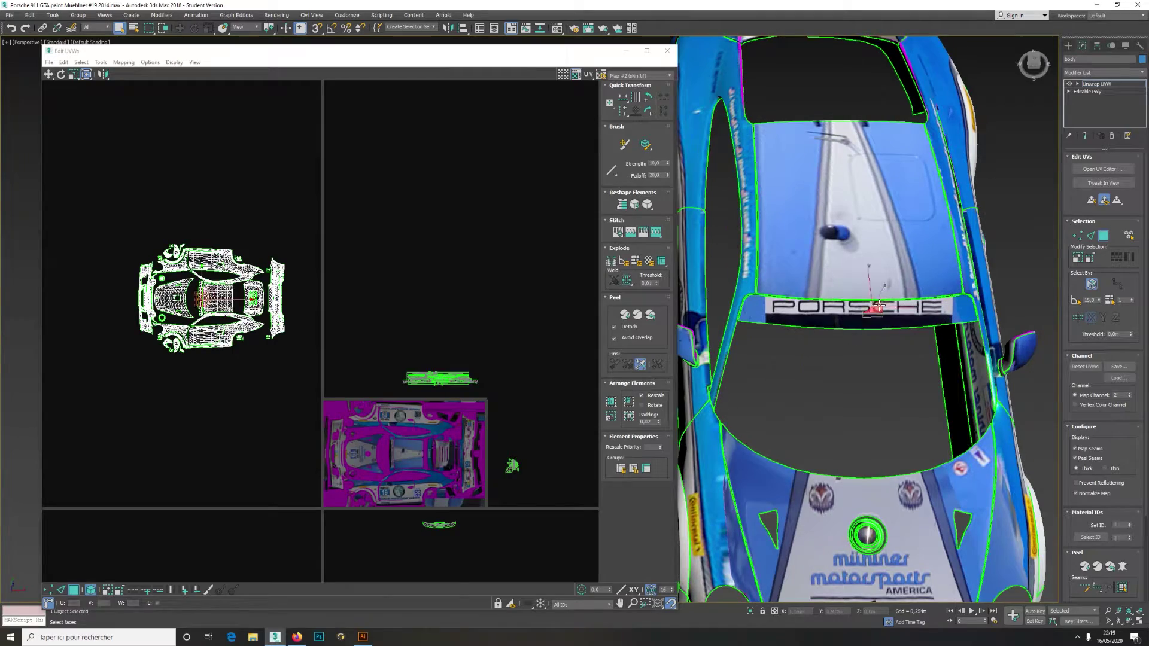
left_click(225, 319)
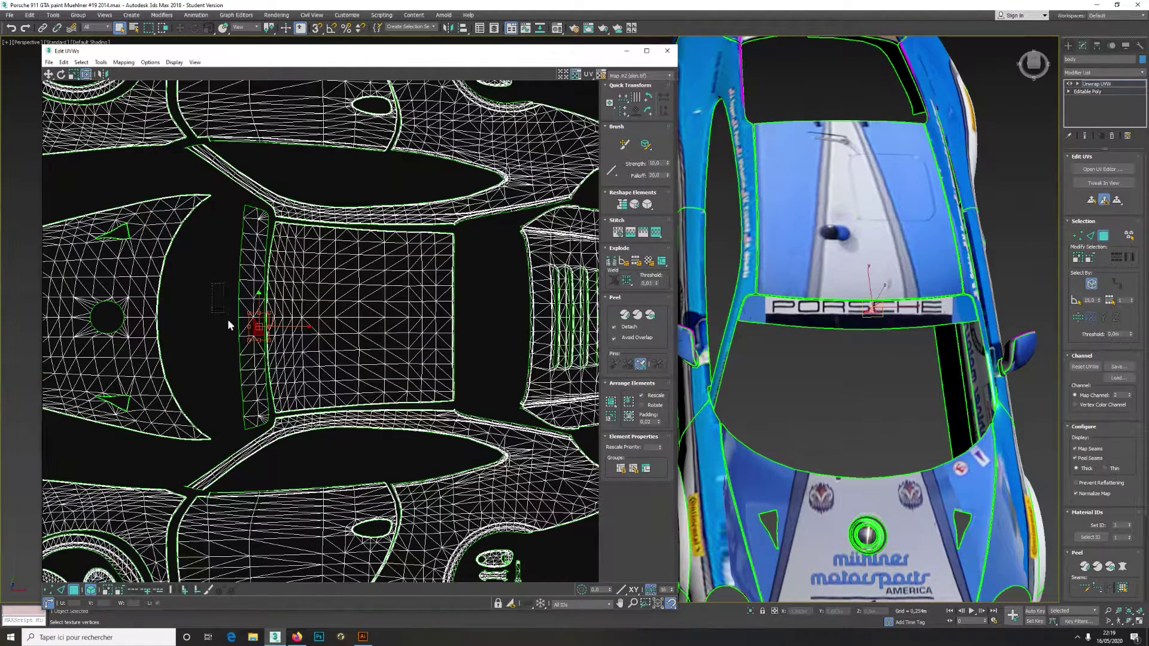
key("3")
scroll(255, 341, "down", 6)
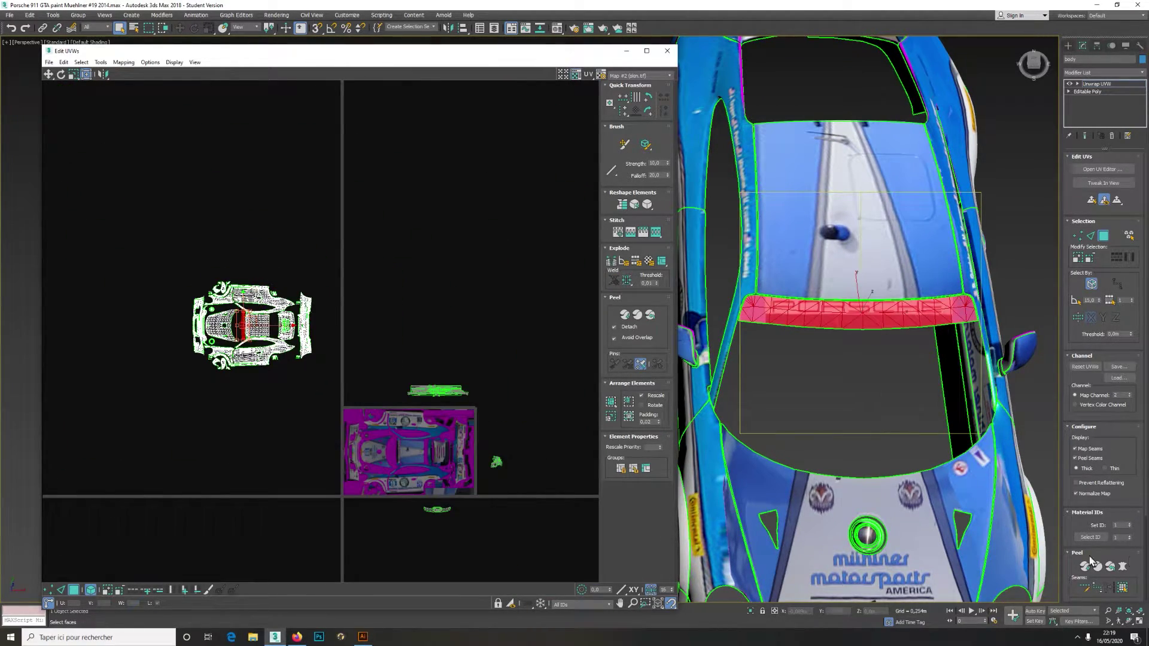
Turn off Normalize Map, planar map the windshield banner strip and move its island down below the texture area
left_click(1103, 494)
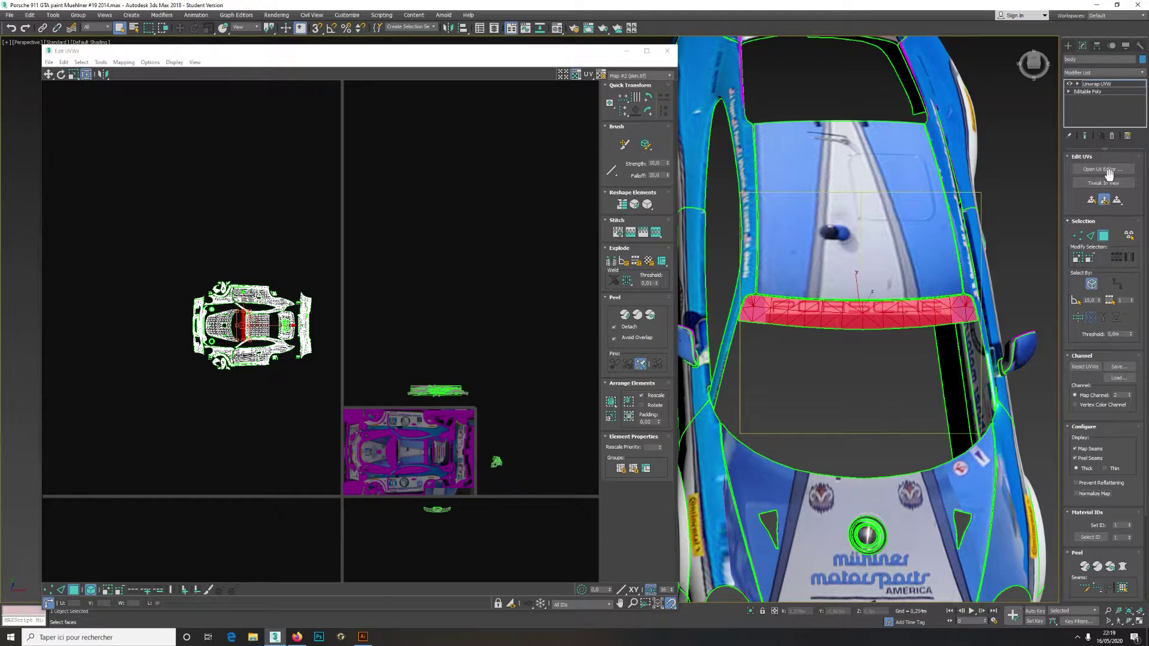
scroll(192, 315, "up", 15)
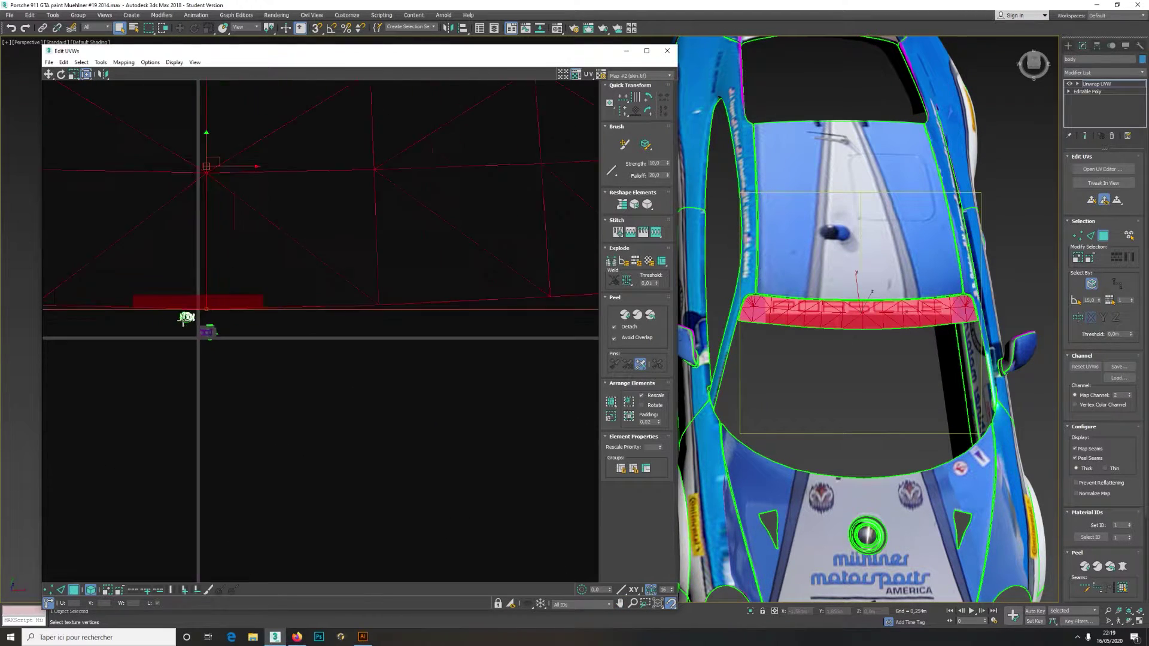
scroll(183, 319, "down", 5)
left_click_drag(194, 297, 201, 395)
scroll(182, 310, "up", 4)
scroll(203, 321, "down", 20)
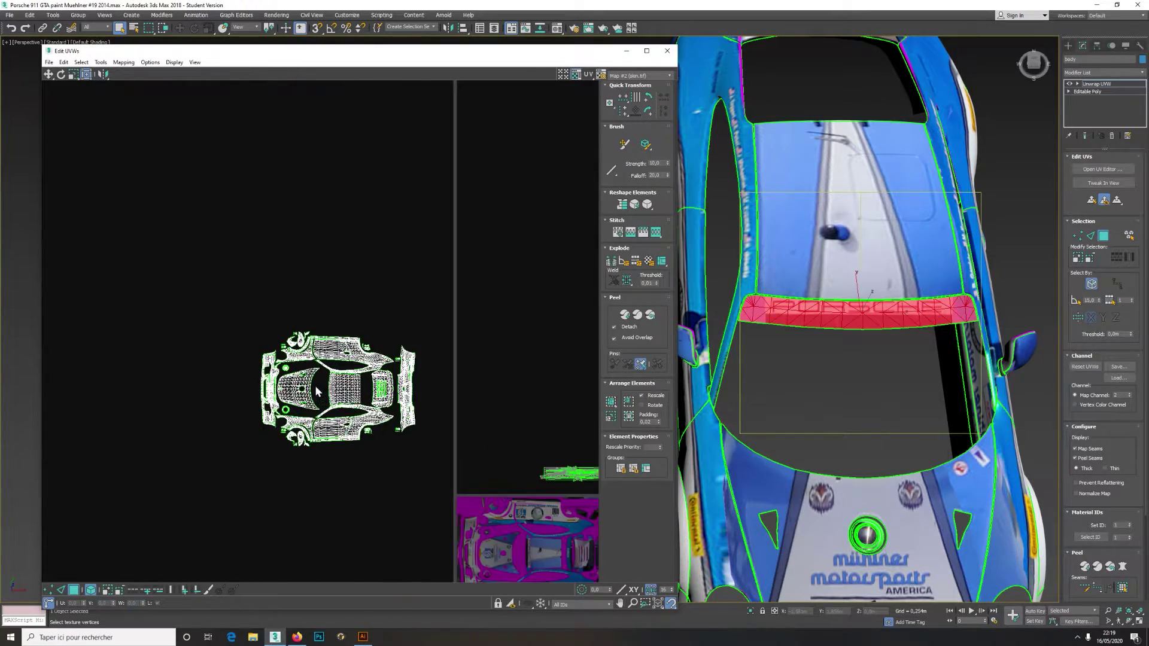
Select the roof island and remove its front central faces from the selection with X symmetry enabled
scroll(306, 366, "up", 10)
left_click(405, 416)
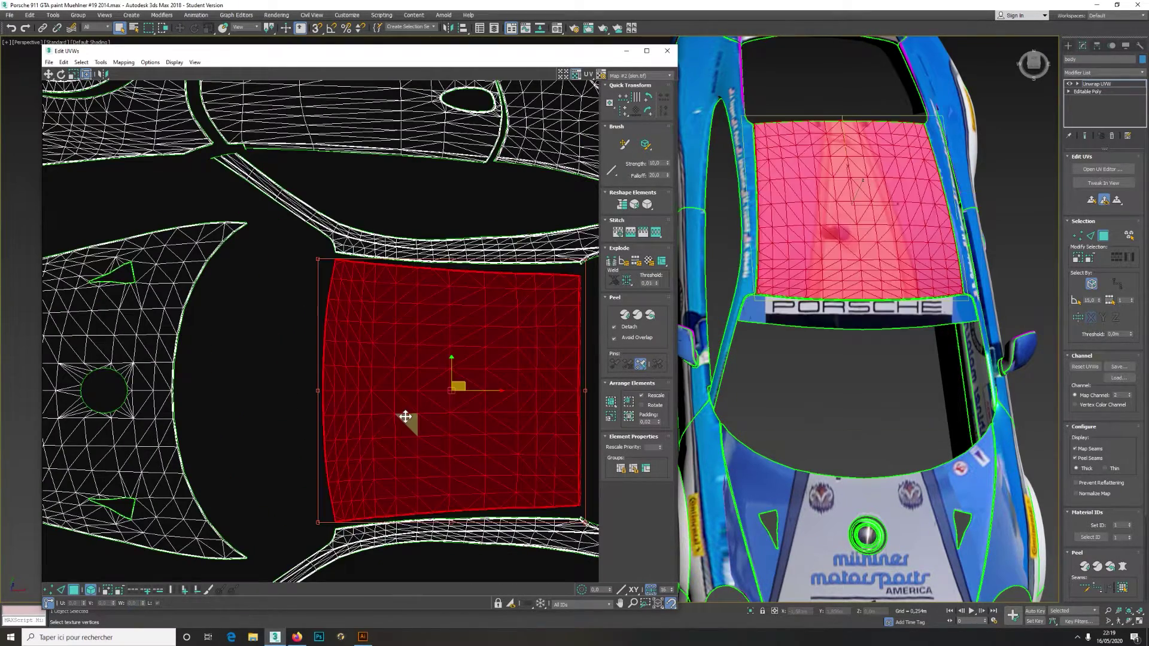
key("z")
left_click_drag(148, 28, 148, 83)
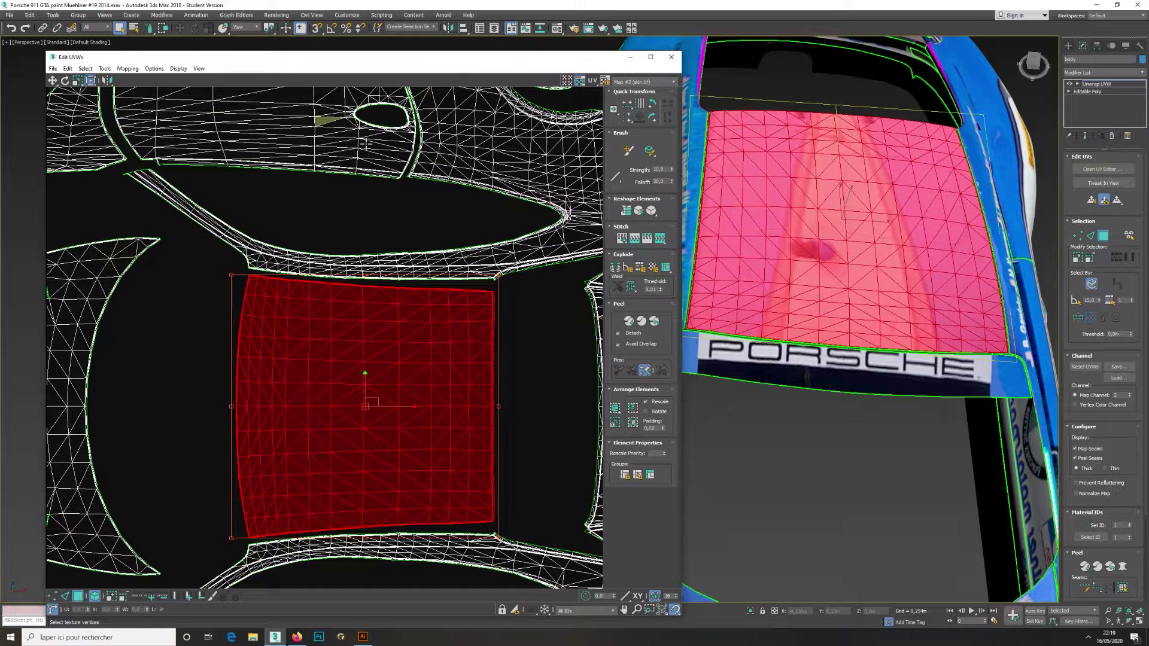
left_click(1078, 318)
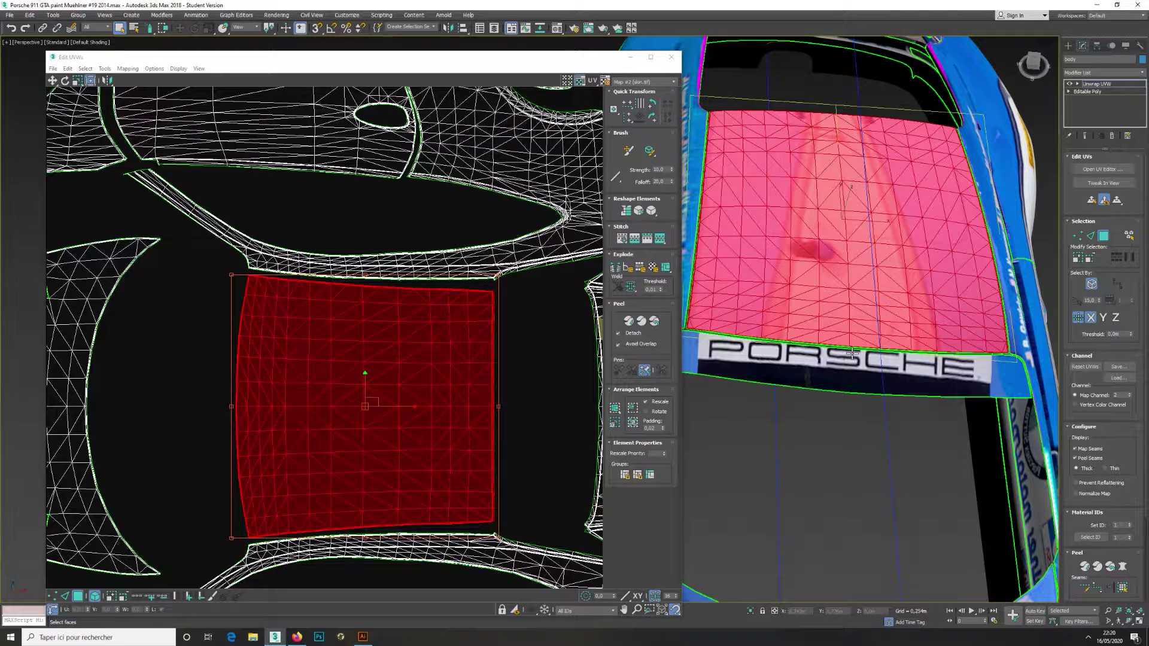
left_click_drag(851, 345, 843, 201, "alt")
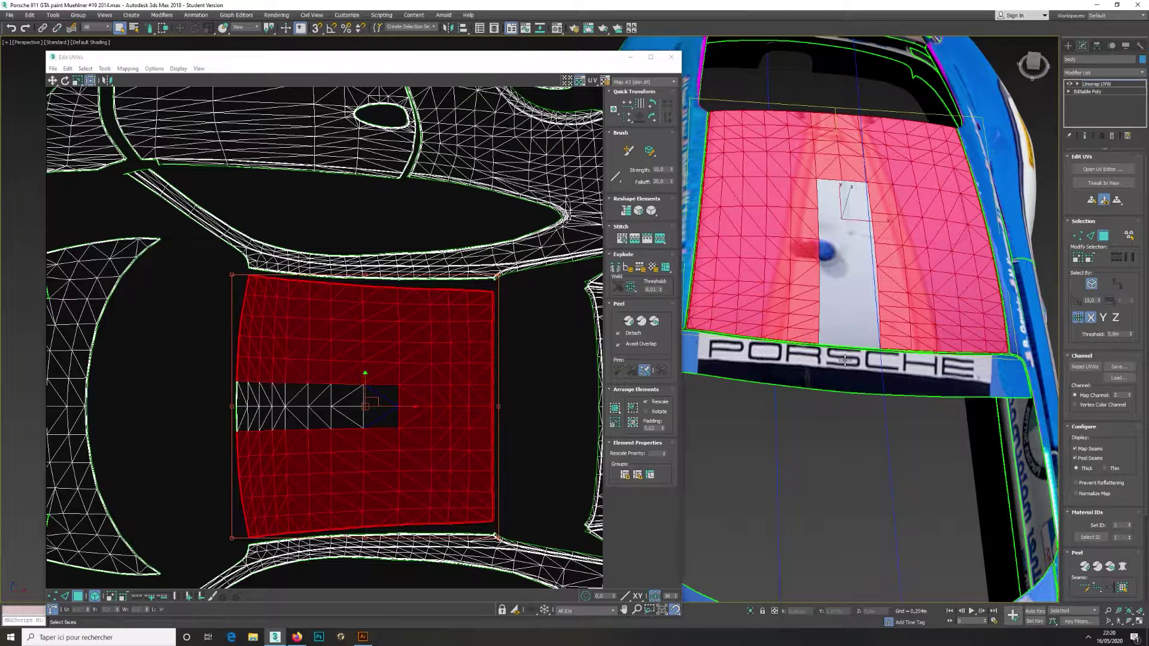
Planar map the selected roof faces and move the resulting island below the windshield banner strip
scroll(379, 298, "down", 10)
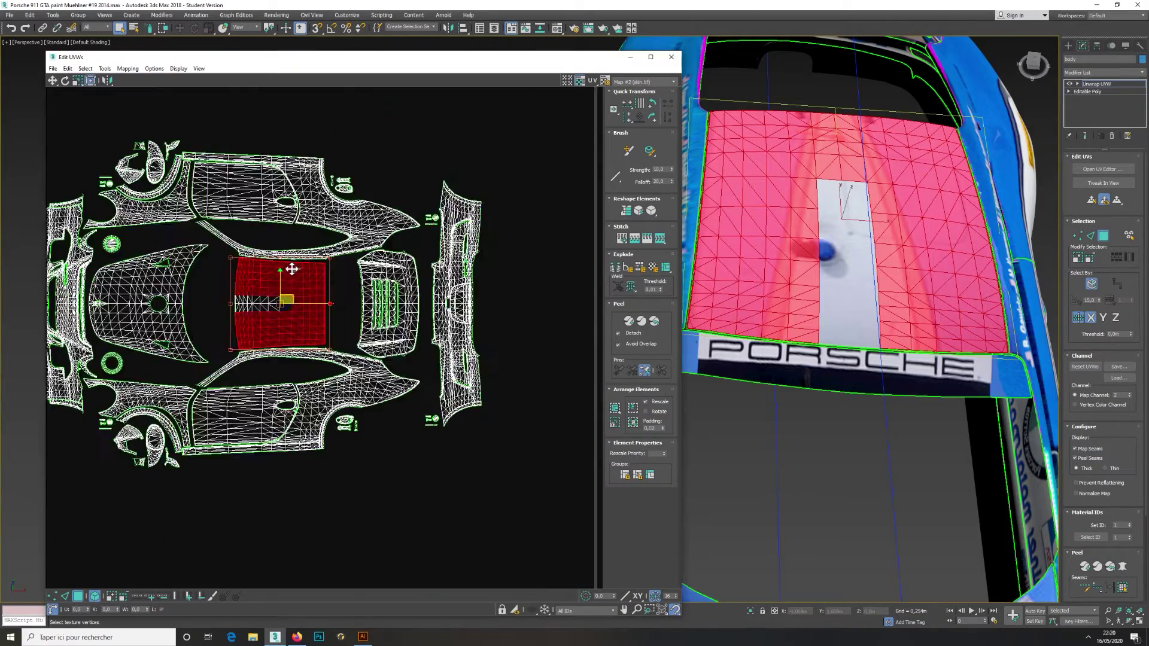
left_click(1087, 201)
scroll(393, 292, "down", 8)
scroll(393, 292, "up", 12)
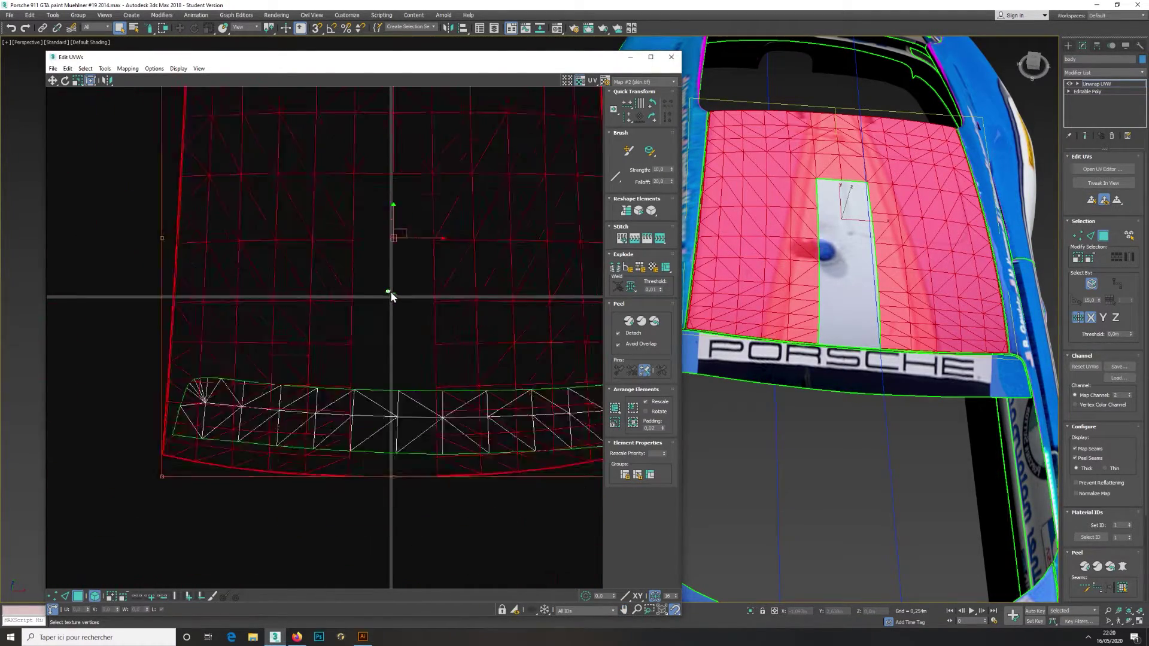
scroll(390, 290, "down", 3)
left_click_drag(399, 269, 399, 437)
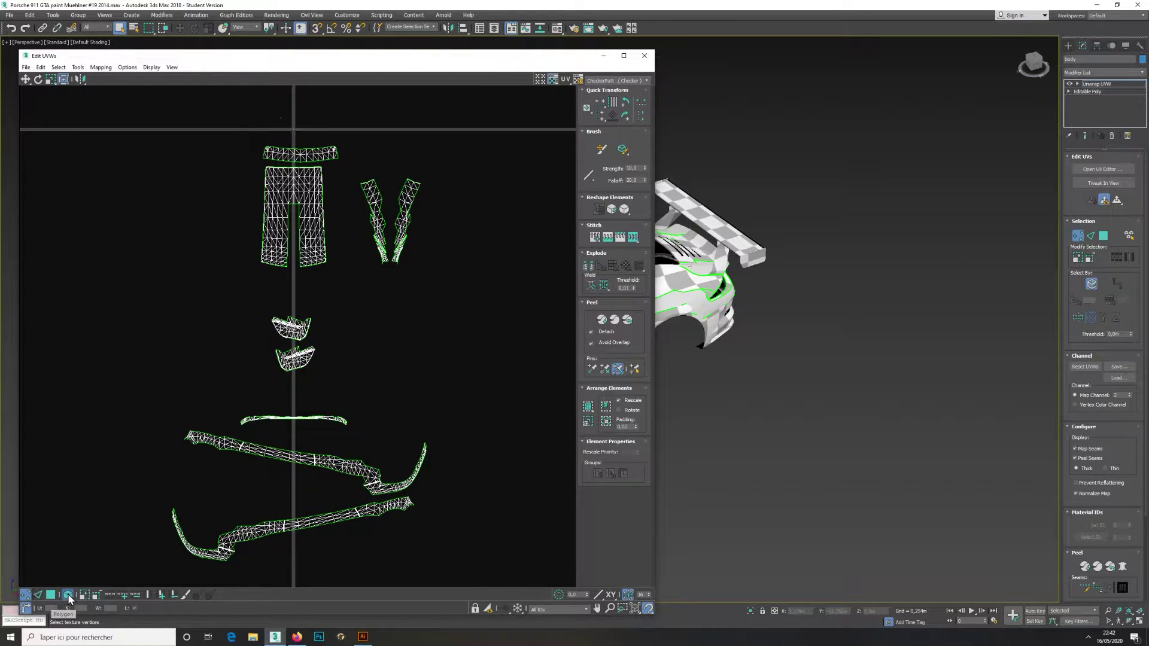
Select the roof and windshield banner islands as elements and relax them by polygon angles with an amount of 1.0
left_click(67, 594)
left_click_drag(341, 273, 346, 270)
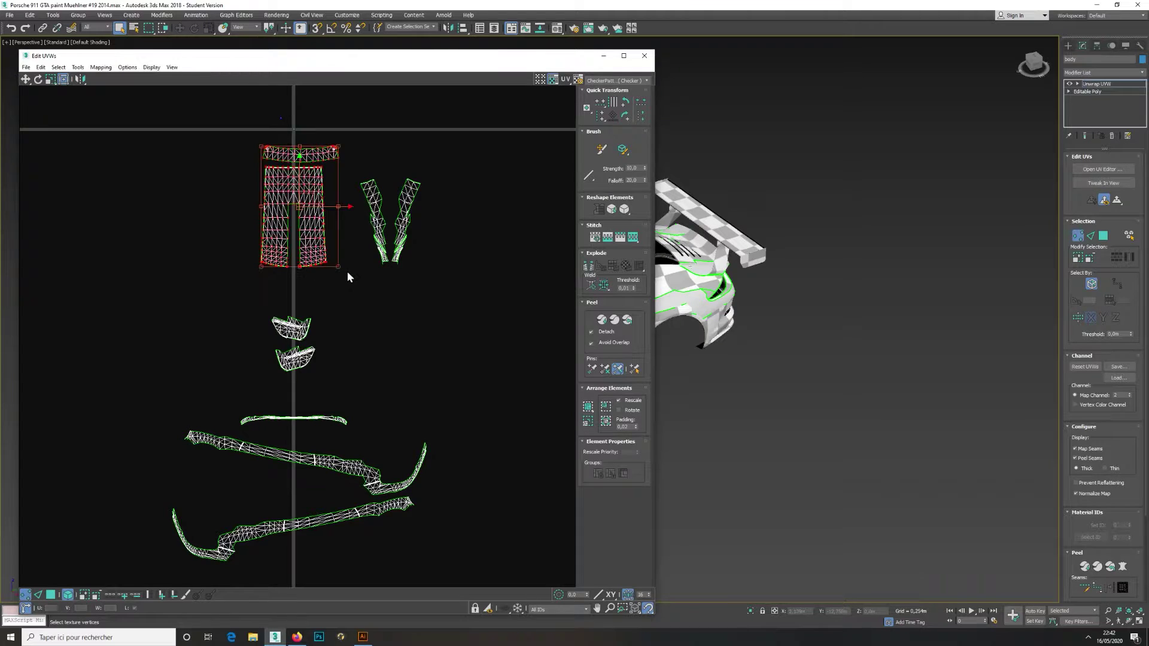
left_click(625, 210)
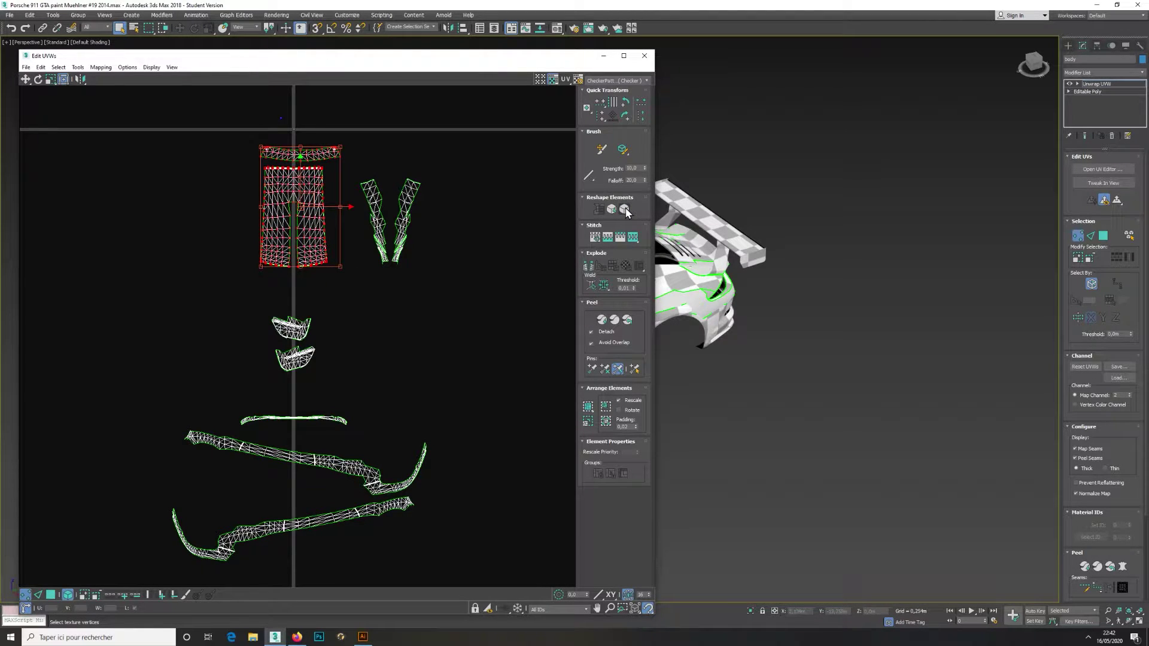
left_click(626, 209)
left_click_drag(626, 210, 625, 222)
left_click_drag(75, 116, 48, 117)
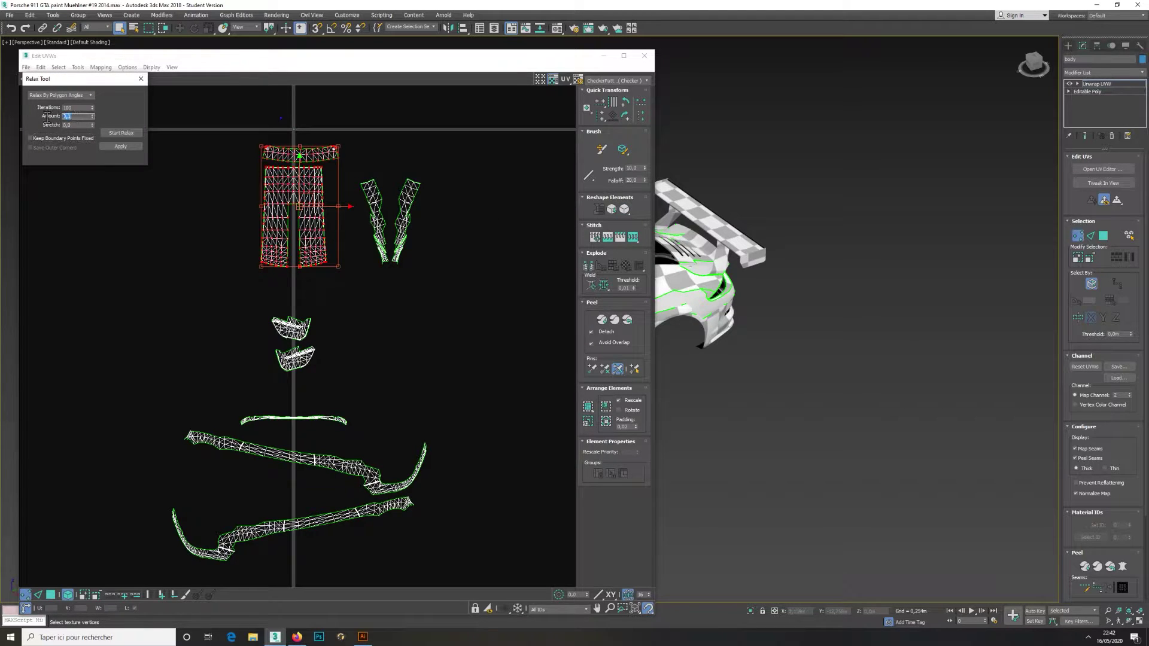
type("1")
left_click(128, 132)
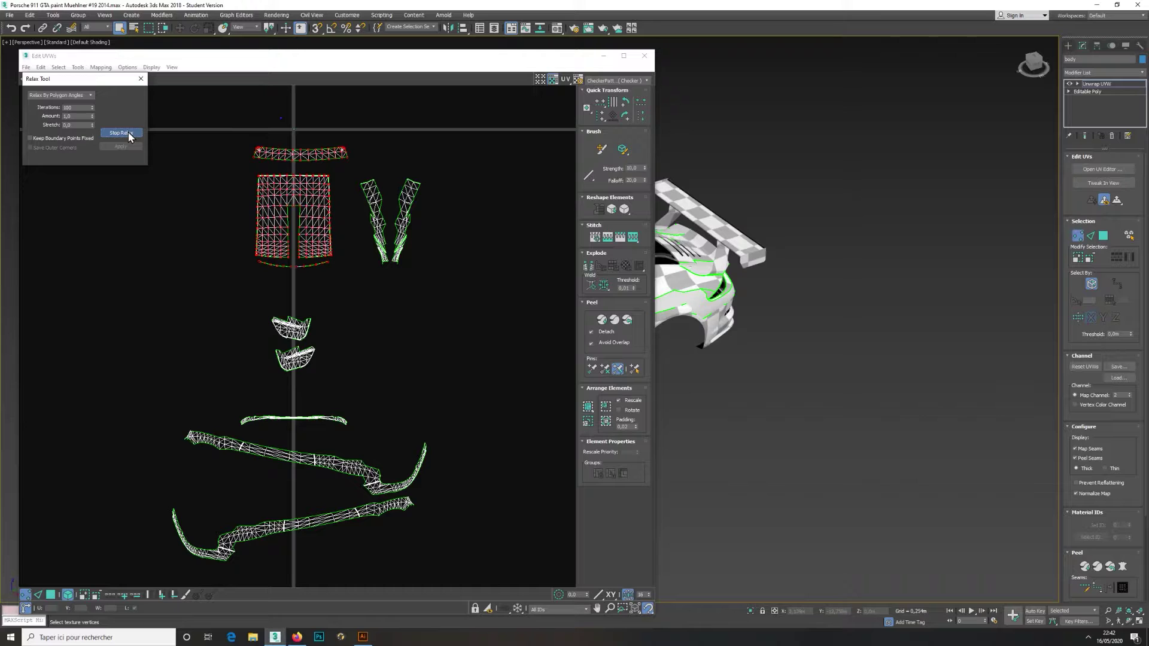
left_click(128, 132)
Relax the two small crescent-shaped islands below the roof by polygon angles
left_click_drag(265, 310, 324, 377)
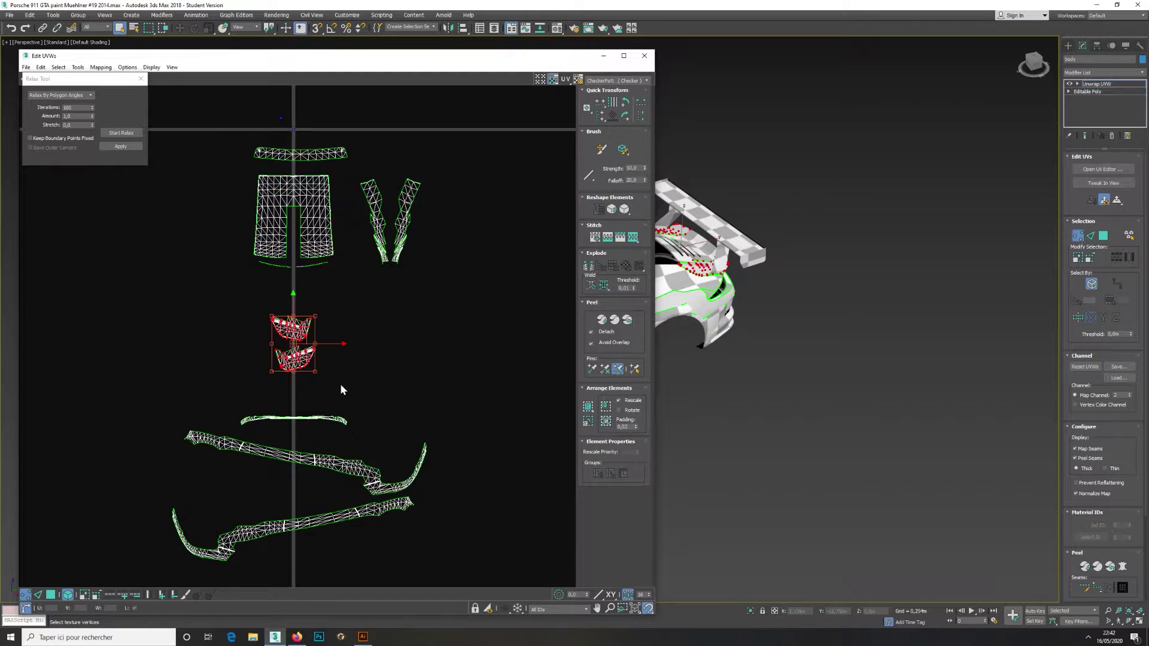
left_click(123, 133)
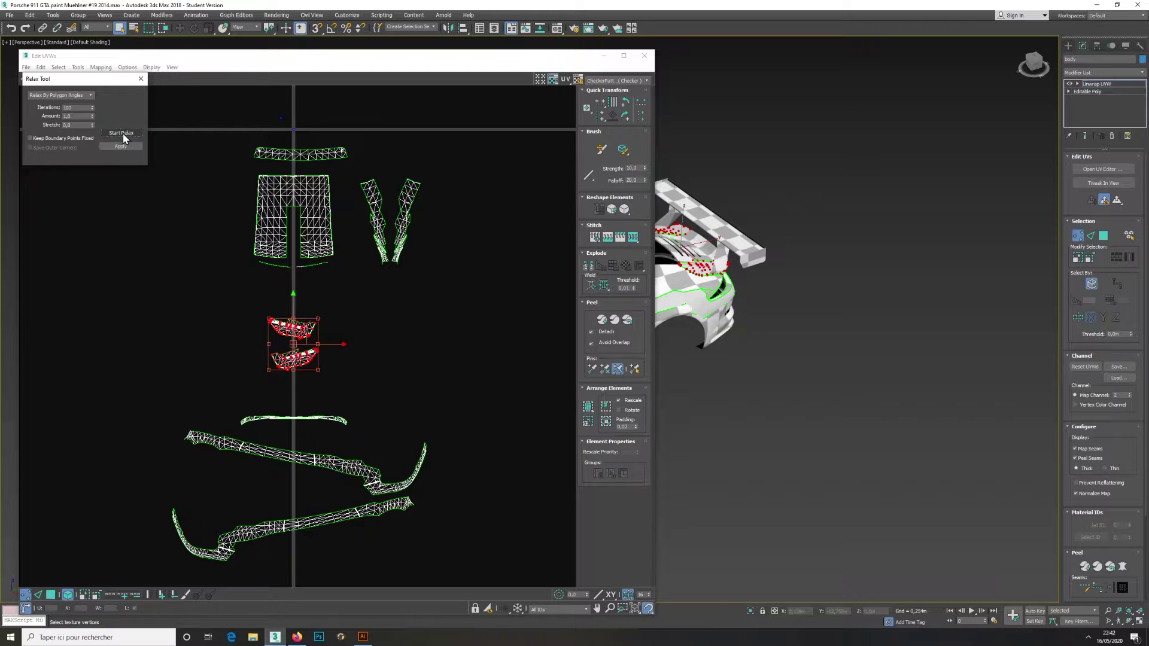
left_click(124, 133)
left_click(124, 132)
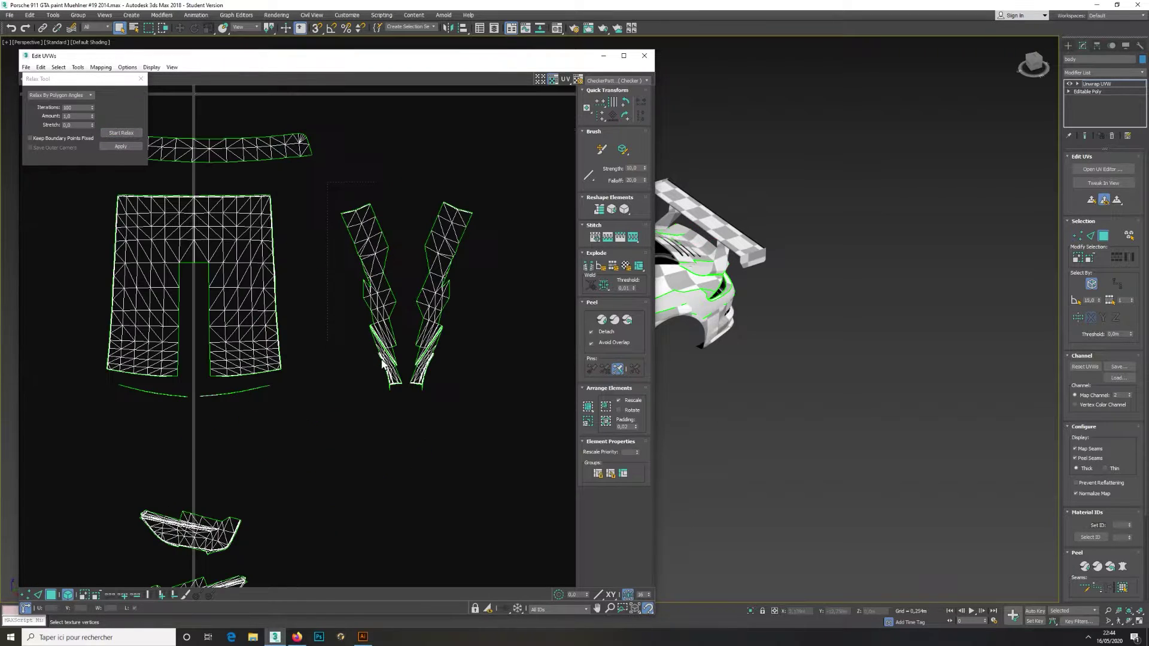
Planar map the left narrow strip island beside the roof with Normalize Map off, and move it to the far right of the roof island
left_click_drag(403, 407, 403, 407)
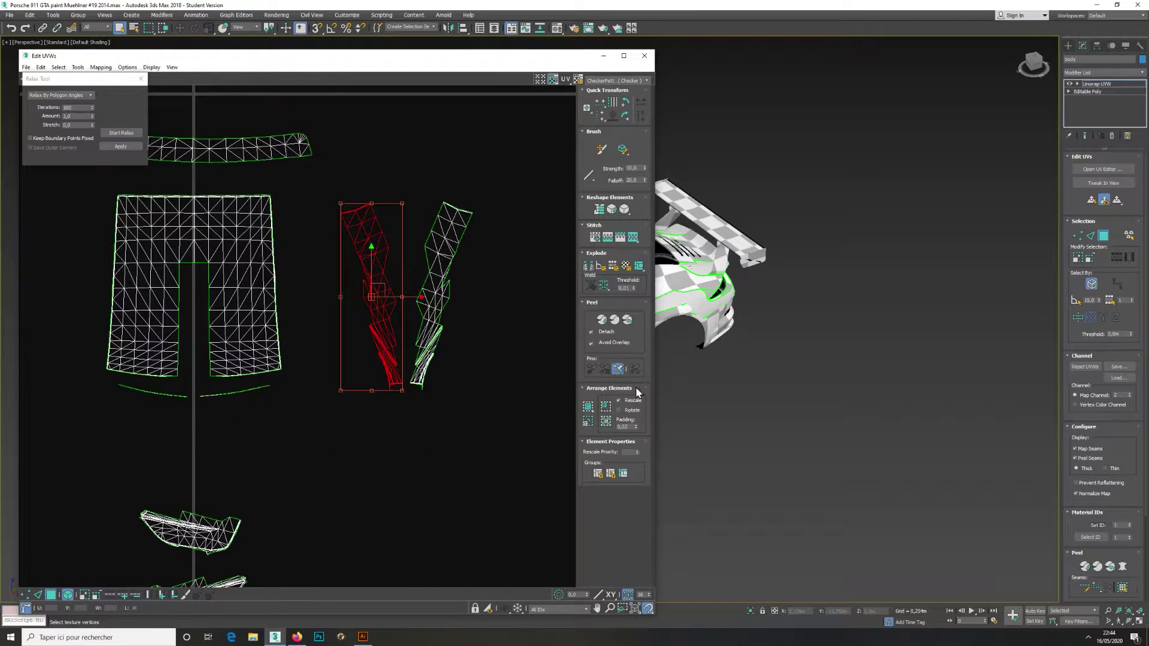
left_click(1092, 201)
scroll(447, 360, "down", 3)
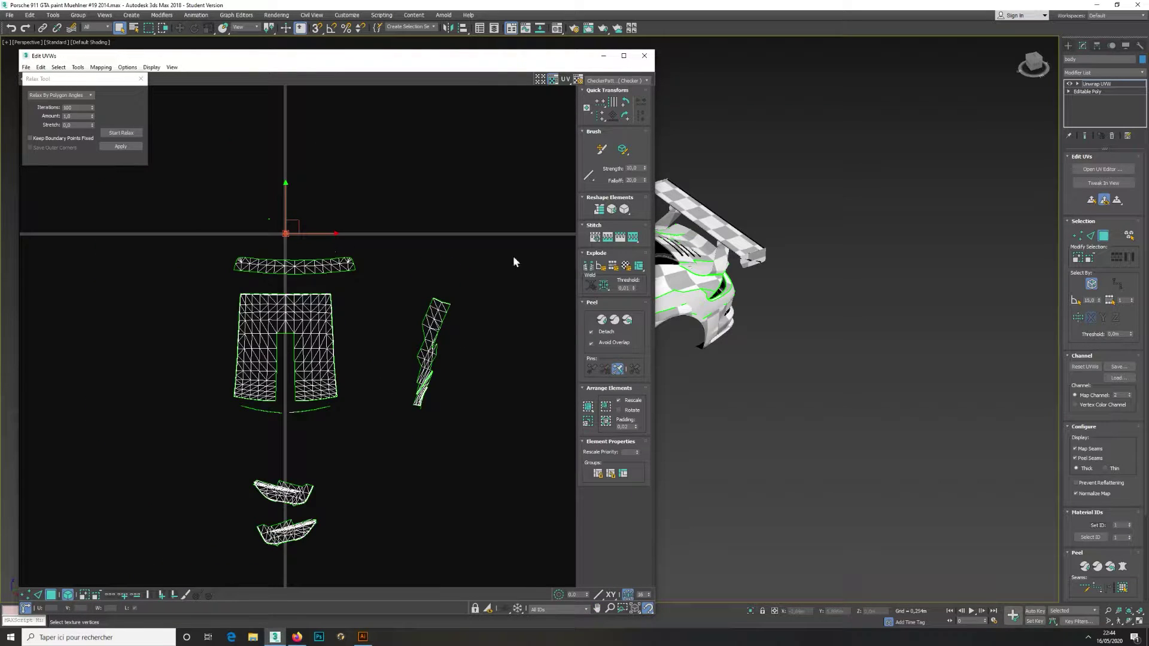
left_click(1089, 497)
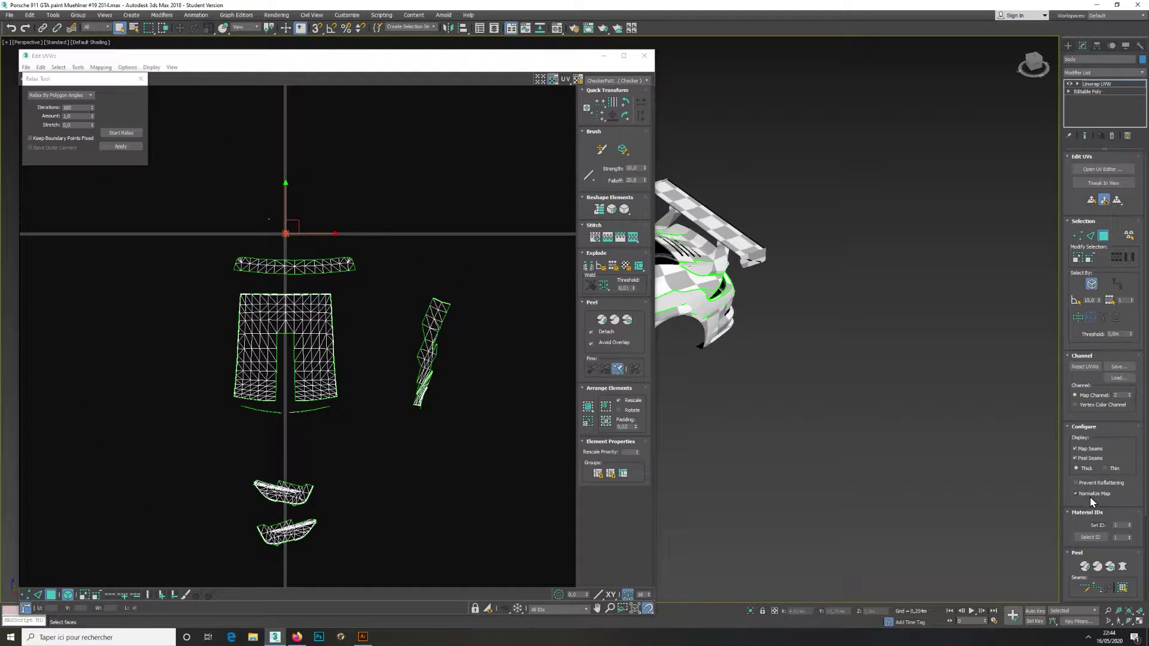
left_click(1092, 199)
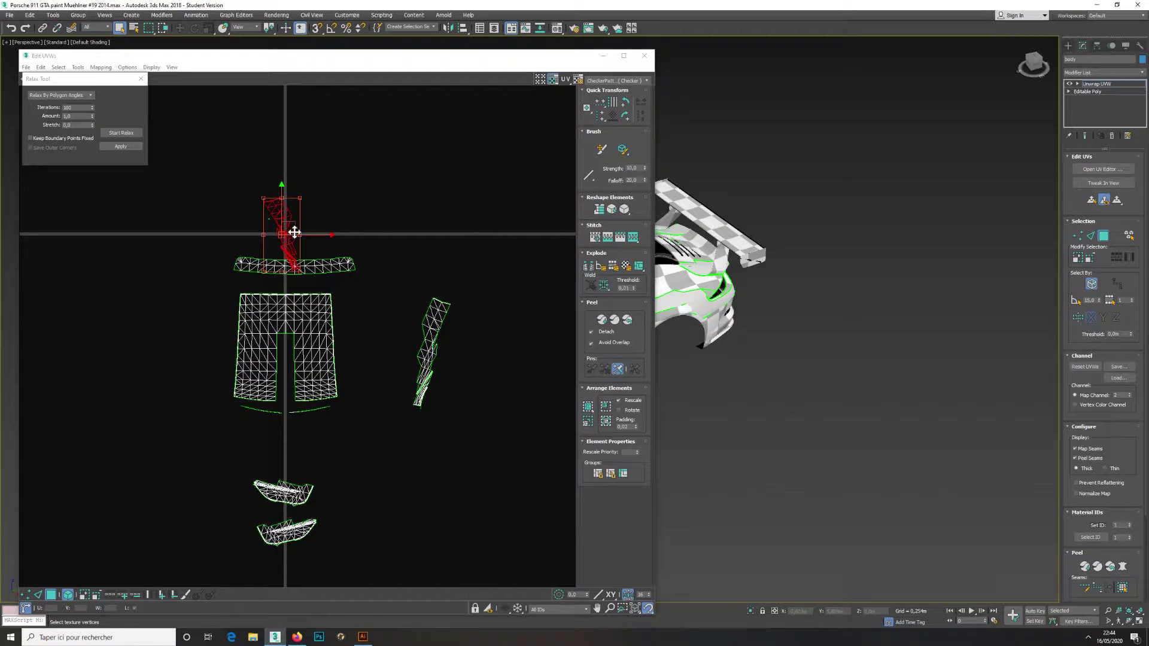
left_click_drag(298, 232, 498, 345)
Planar map the other narrow strip island and move it beside the first one, aligned as its mirrored counterpart
mouse_move(392, 274)
left_mouse_down()
mouse_move(427, 409)
mouse_move(447, 422)
left_mouse_up()
left_click(1091, 200)
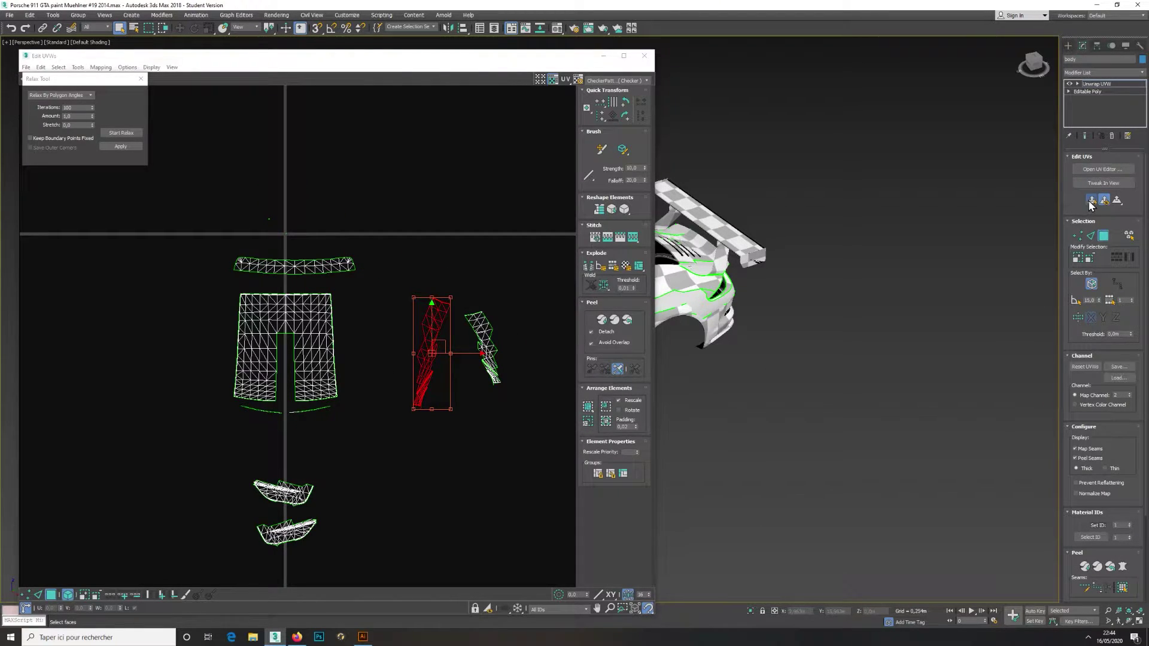
left_click_drag(311, 236, 531, 347)
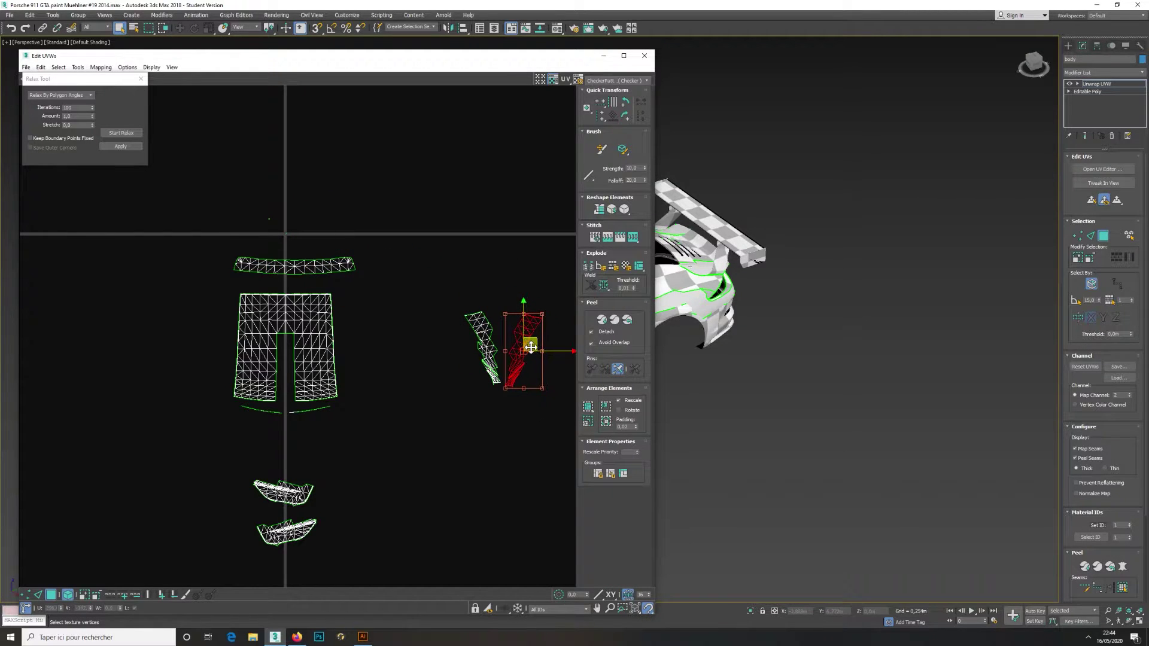
middle_click_drag(543, 390, 417, 413)
scroll(414, 406, "up", 6)
scroll(389, 405, "up", 3)
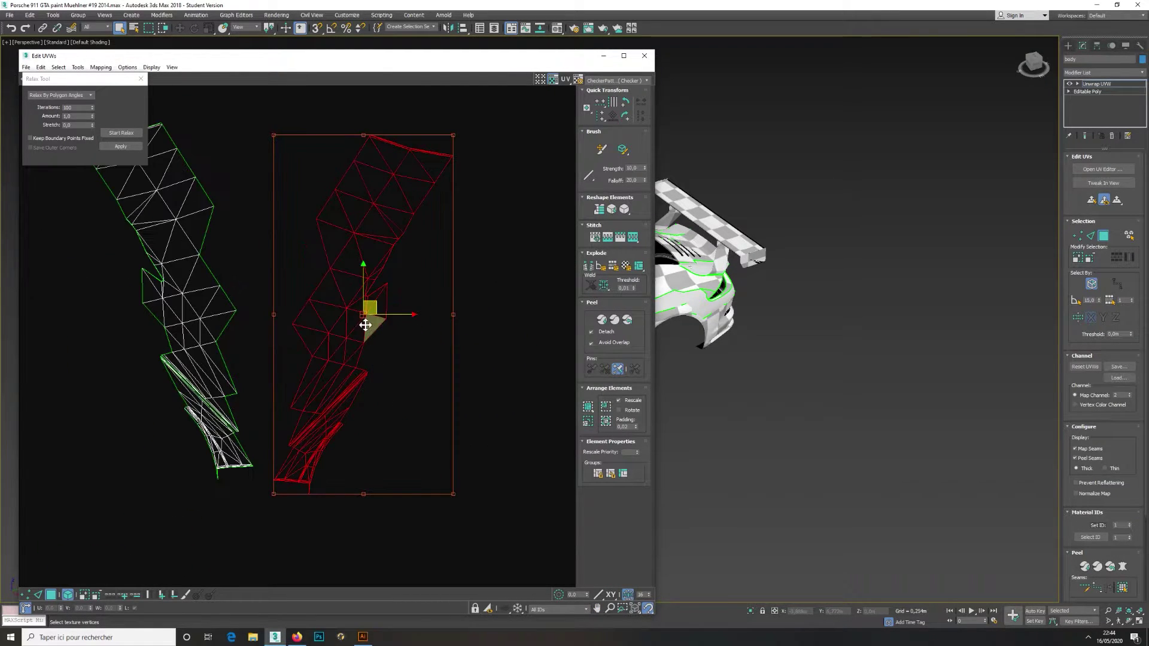
left_click_drag(368, 304, 359, 295)
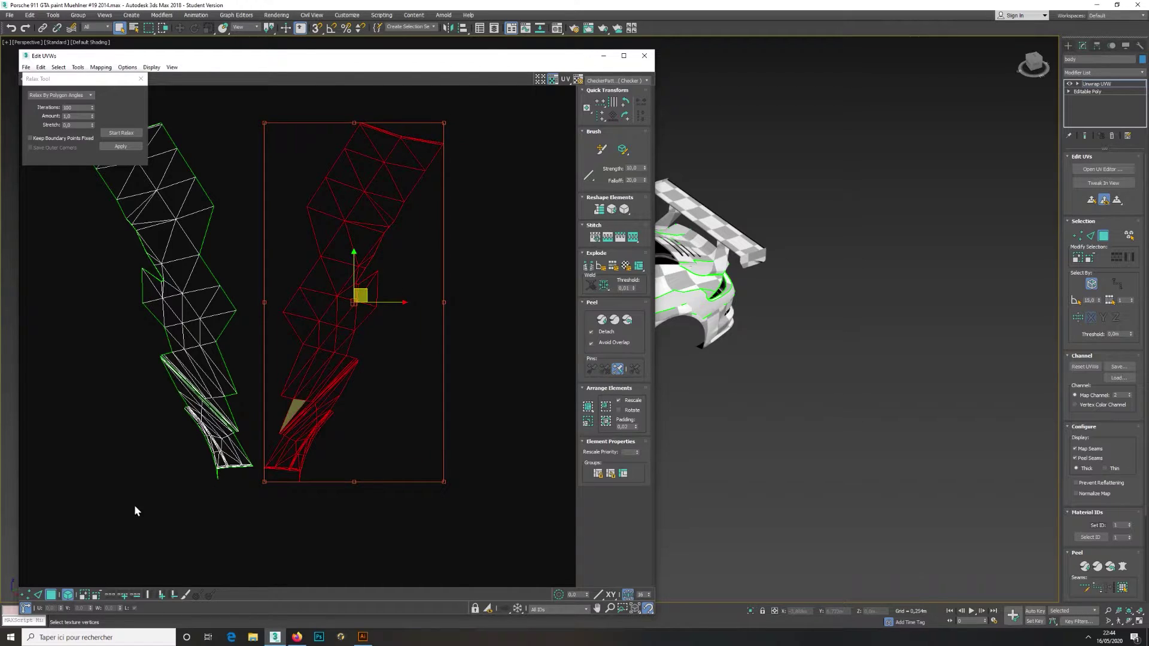
Select all UV vertices of the two narrow strip islands
left_click(25, 595)
key("ctrl+a")
middle_click_drag(178, 500, 305, 470)
scroll(299, 470, "down", 3)
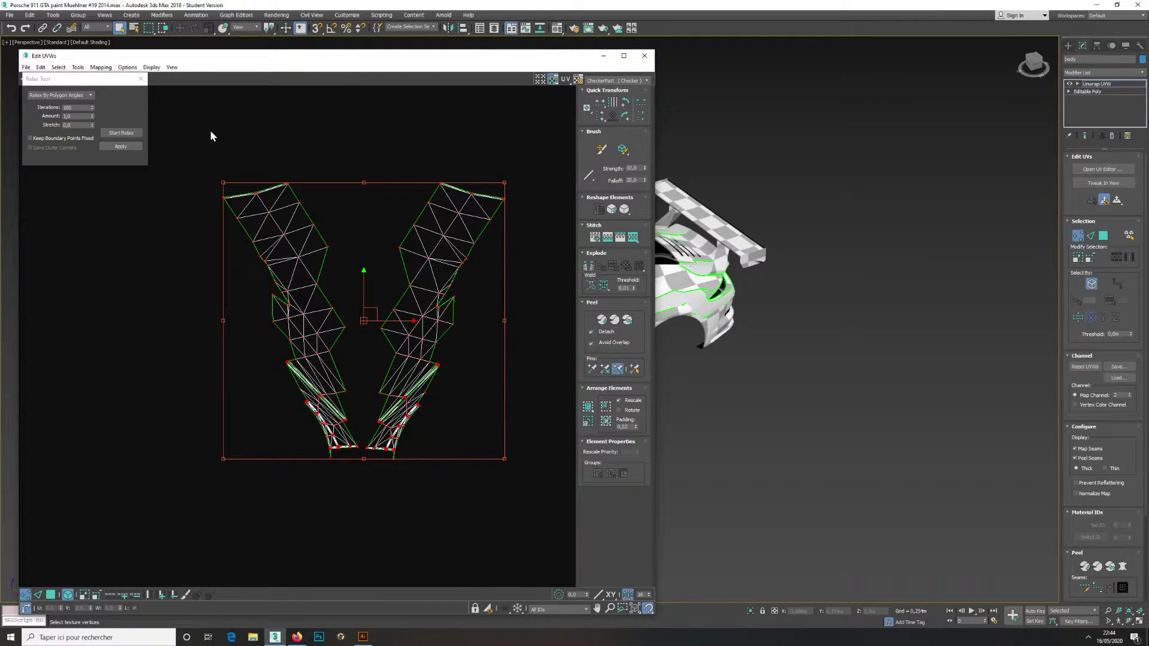
left_click_drag(511, 525, 511, 525)
scroll(374, 413, "up", 5)
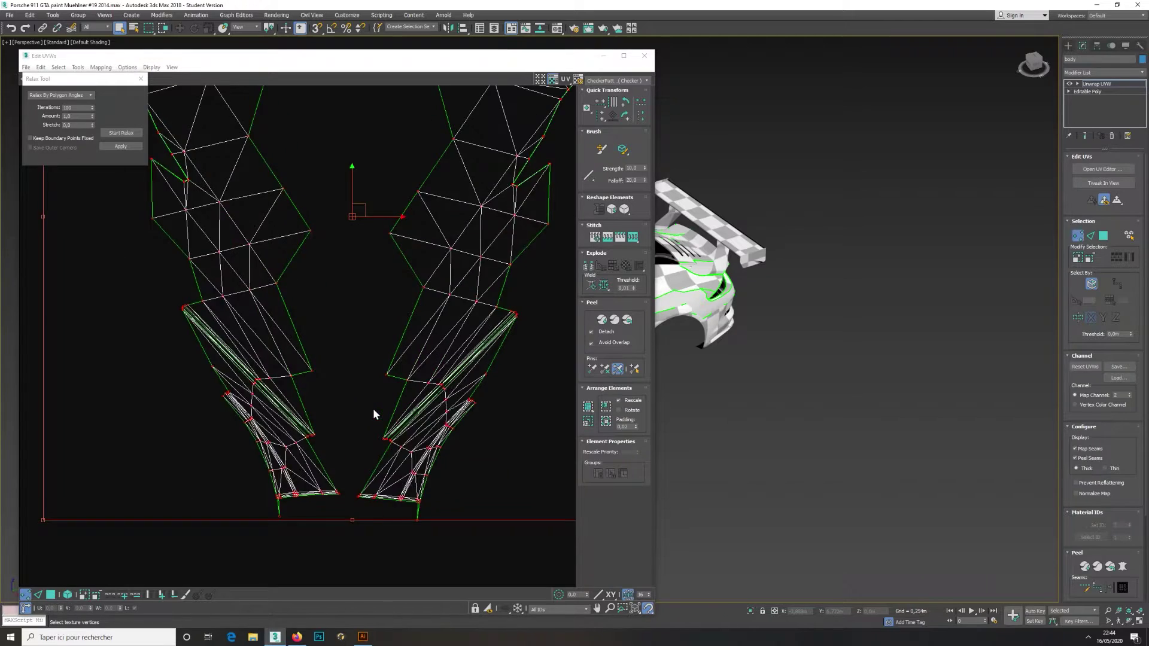
Remove the tips of the thin folded slivers on both strips from the vertex selection with paint selection, and relax the rest by polygon angles
left_click(186, 594)
scroll(415, 403, "up", 4)
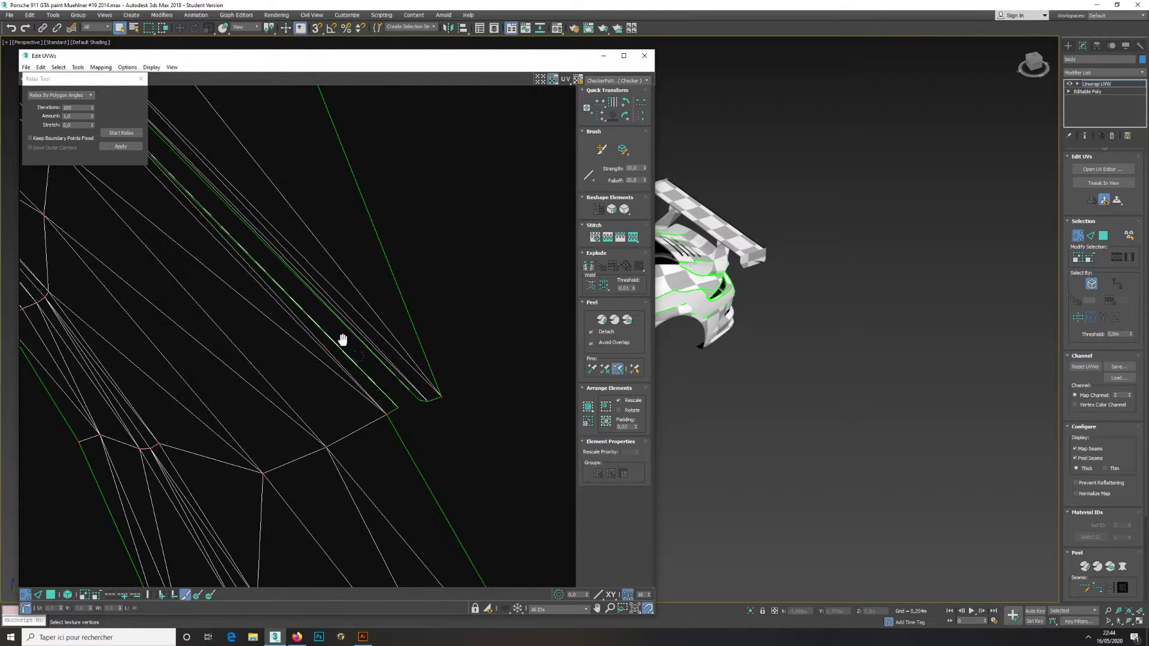
scroll(380, 376, "down", 3)
scroll(264, 326, "up", 4)
scroll(279, 289, "up", 3)
middle_click_drag(328, 308, 200, 236)
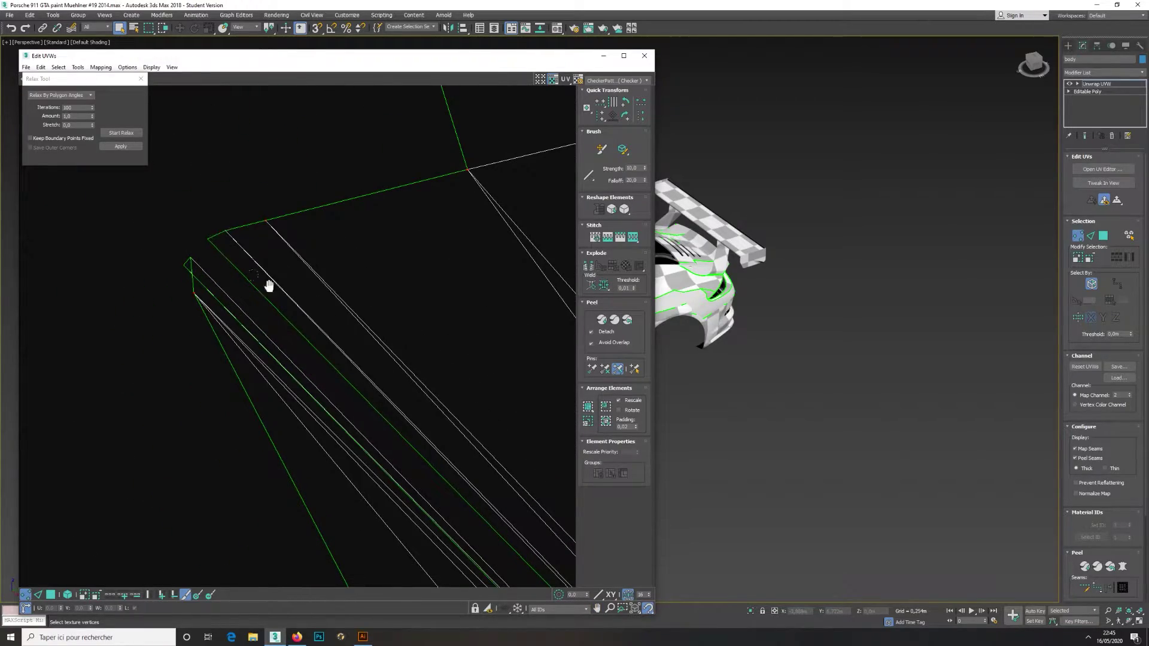
scroll(230, 252, "down", 3)
scroll(300, 400, "up", 3)
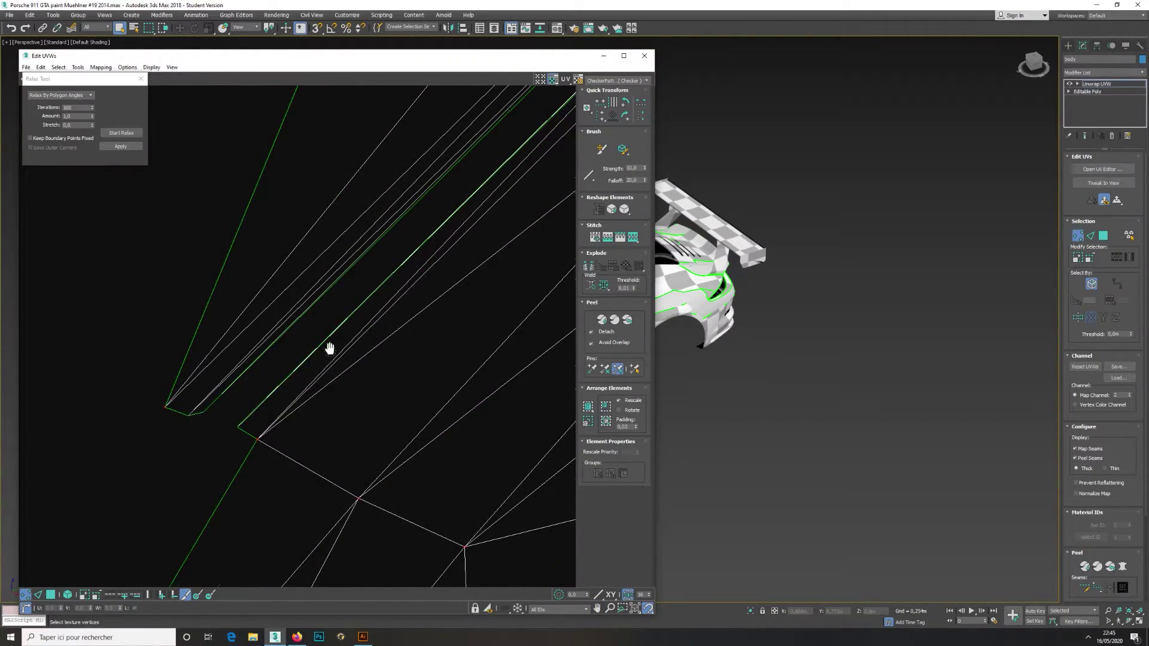
scroll(325, 363, "down", 4)
middle_click_drag(389, 320, 228, 472)
scroll(446, 266, "up", 4)
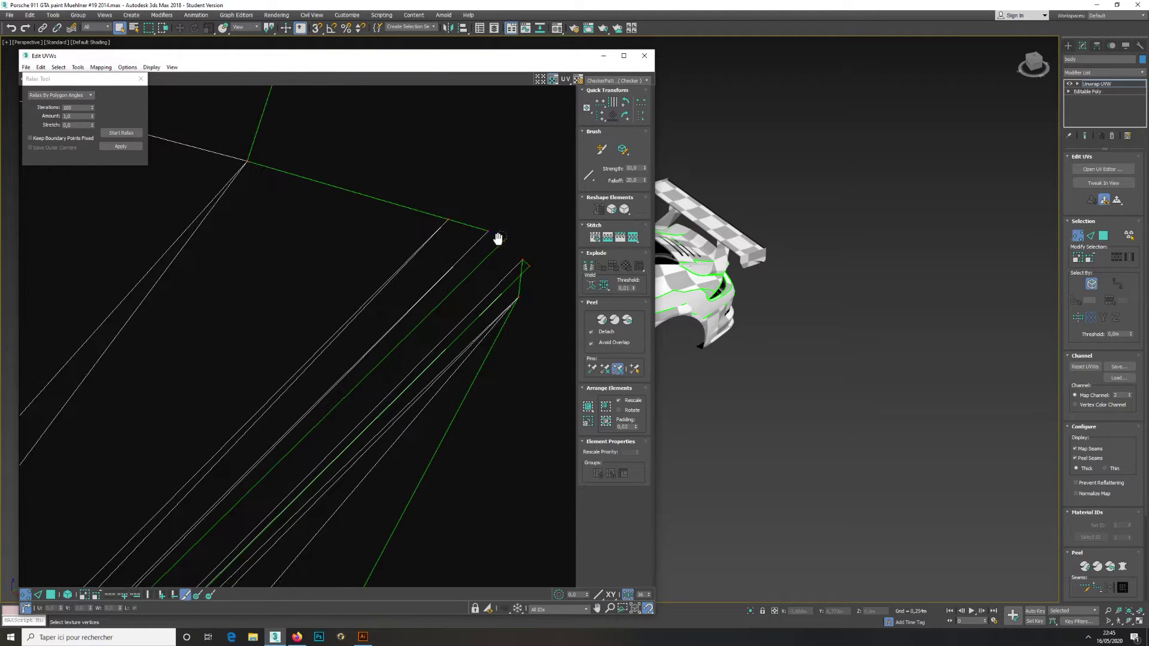
scroll(487, 329, "down", 4)
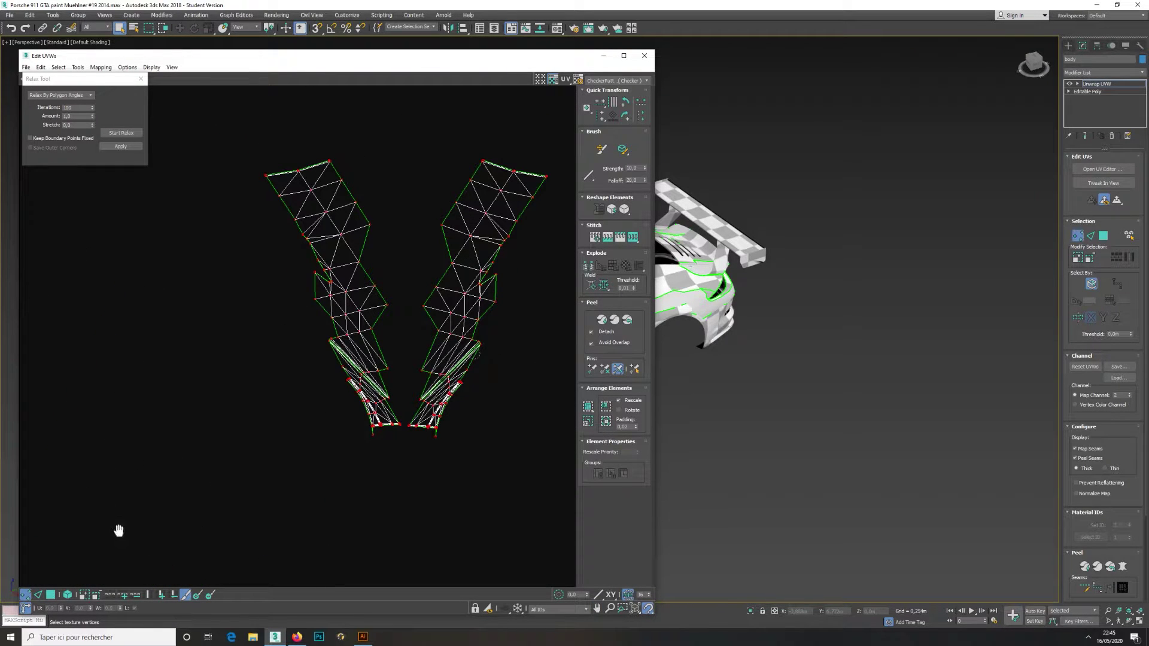
left_click(121, 133)
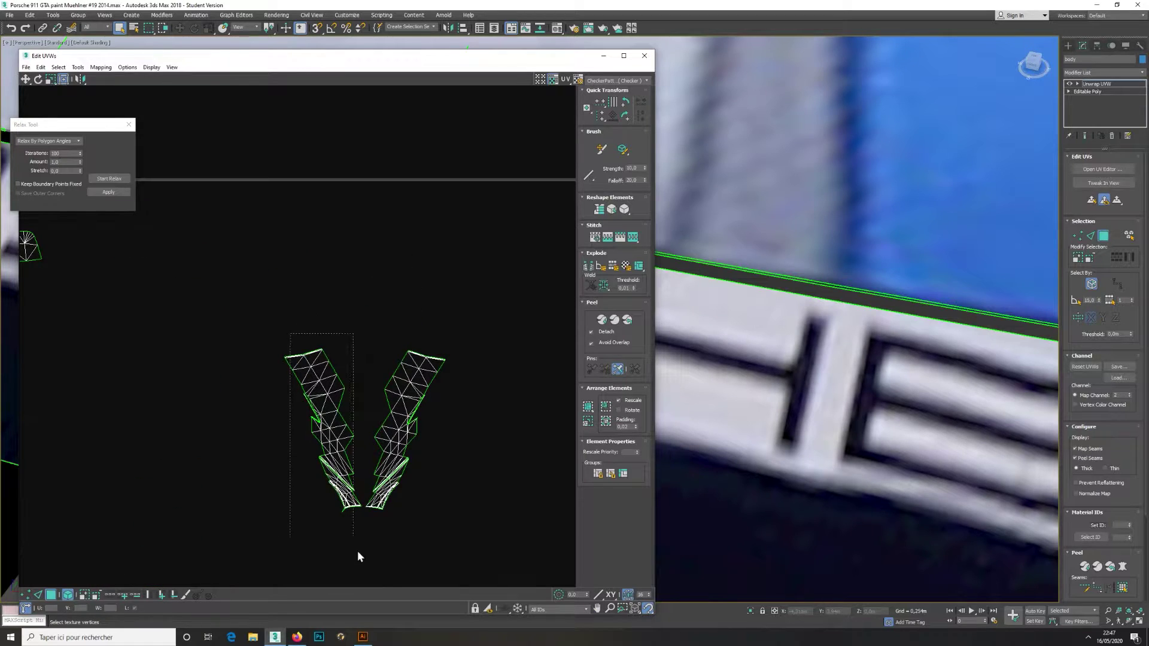
Group each narrow strip island separately, and pack all the remapped islands into the UV tile with the Non-Convex method
left_click_drag(357, 556, 359, 559)
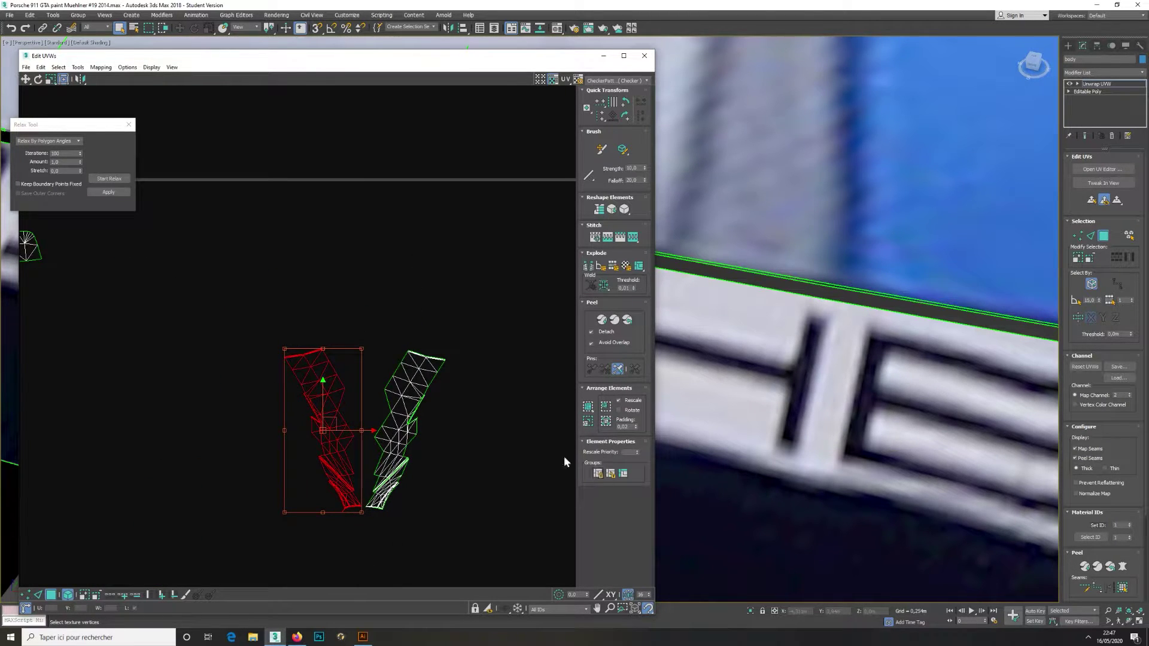
left_click(407, 452)
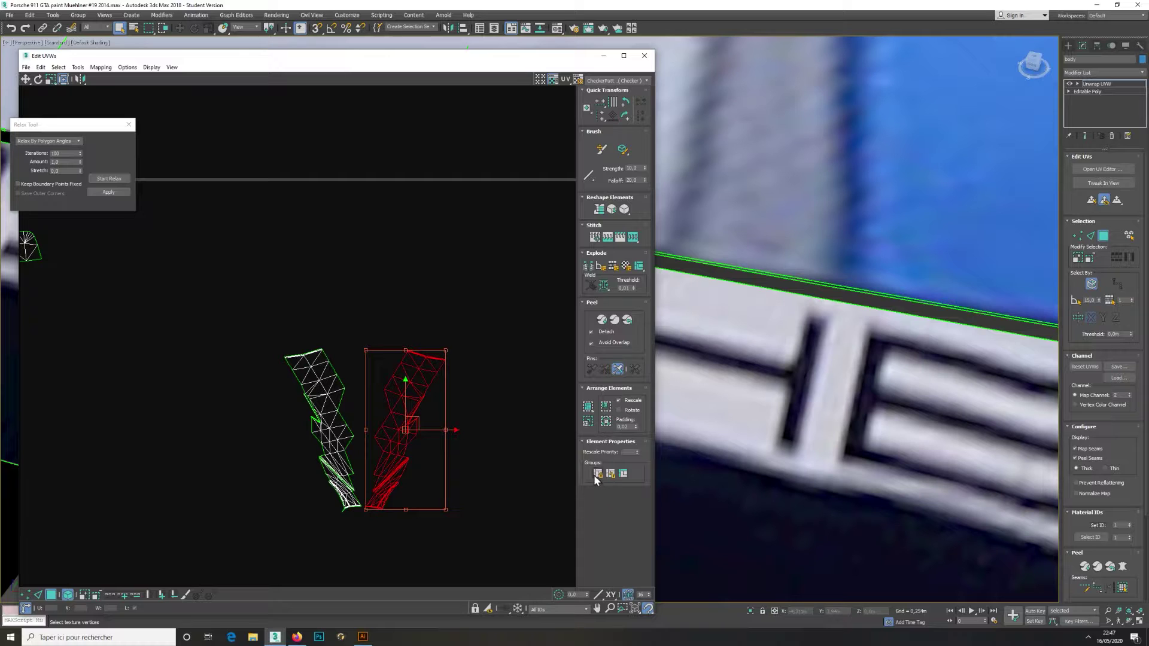
scroll(359, 317, "down", 6)
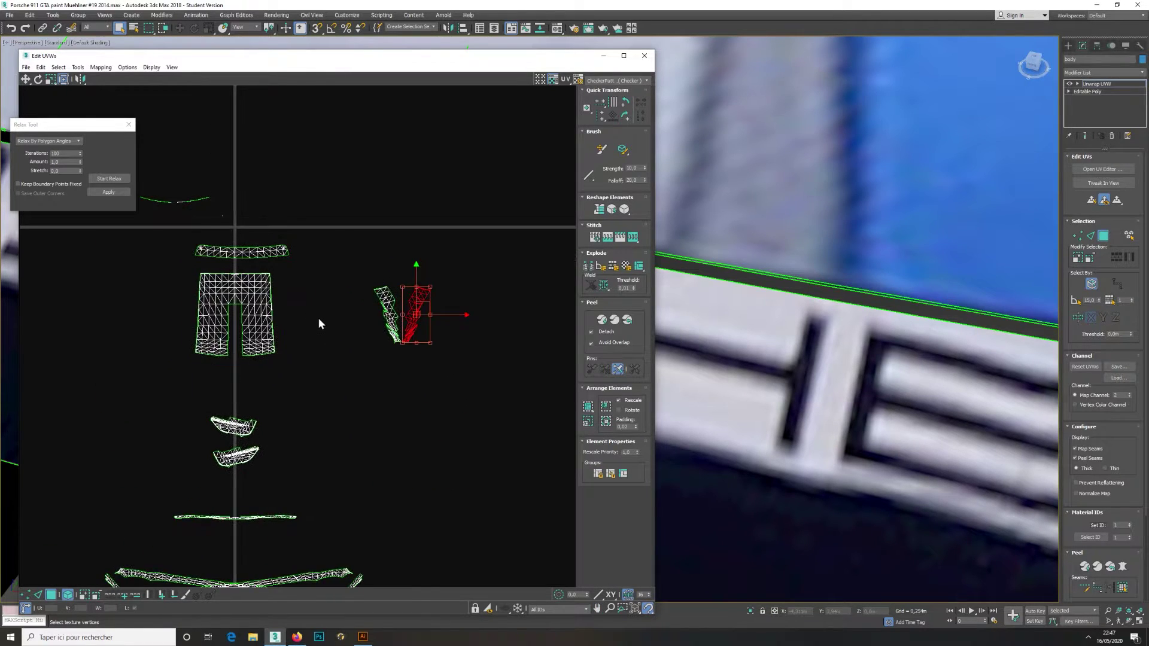
left_click_drag(96, 252, 505, 556)
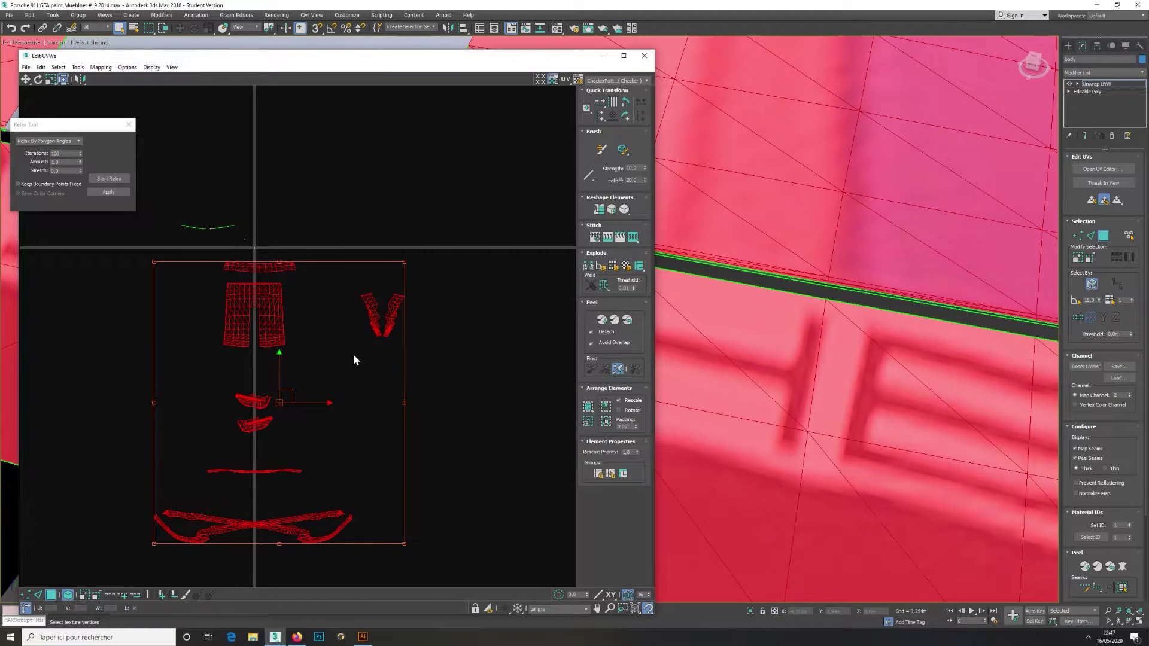
left_click(78, 67)
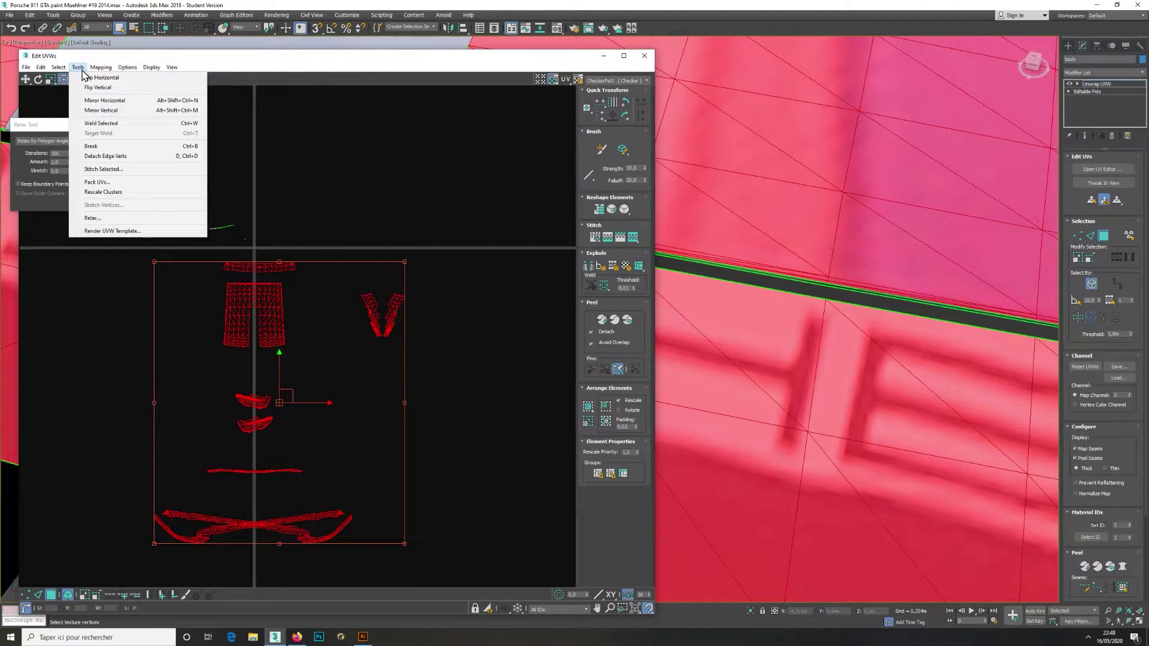
left_click(97, 182)
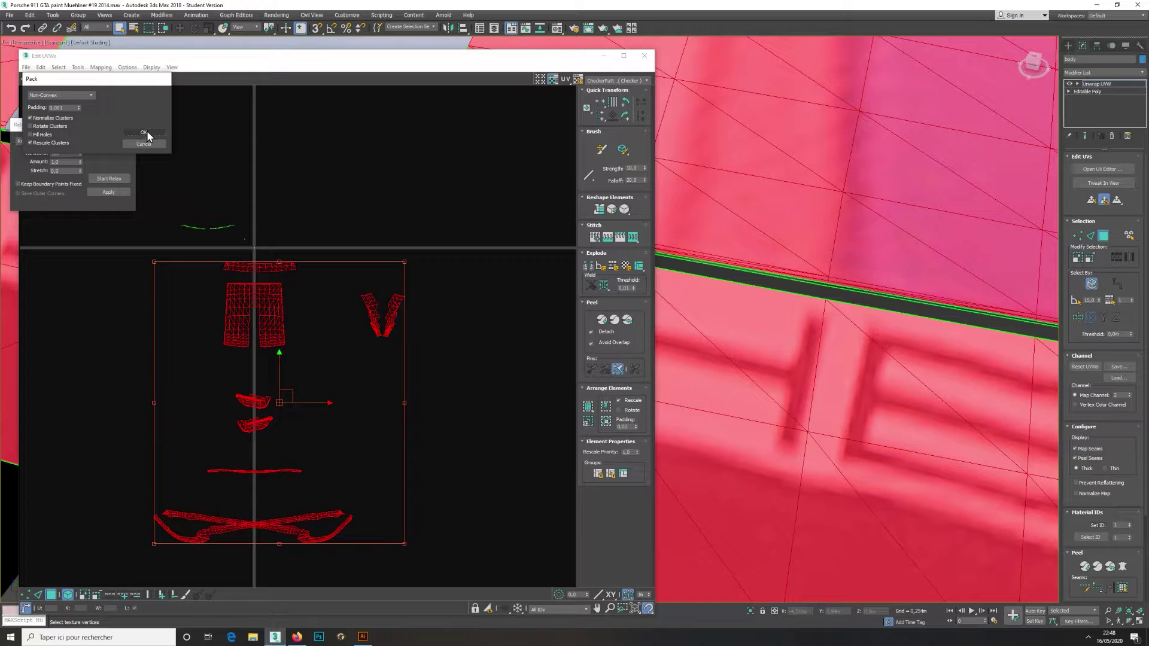
left_click_drag(124, 79, 406, 105)
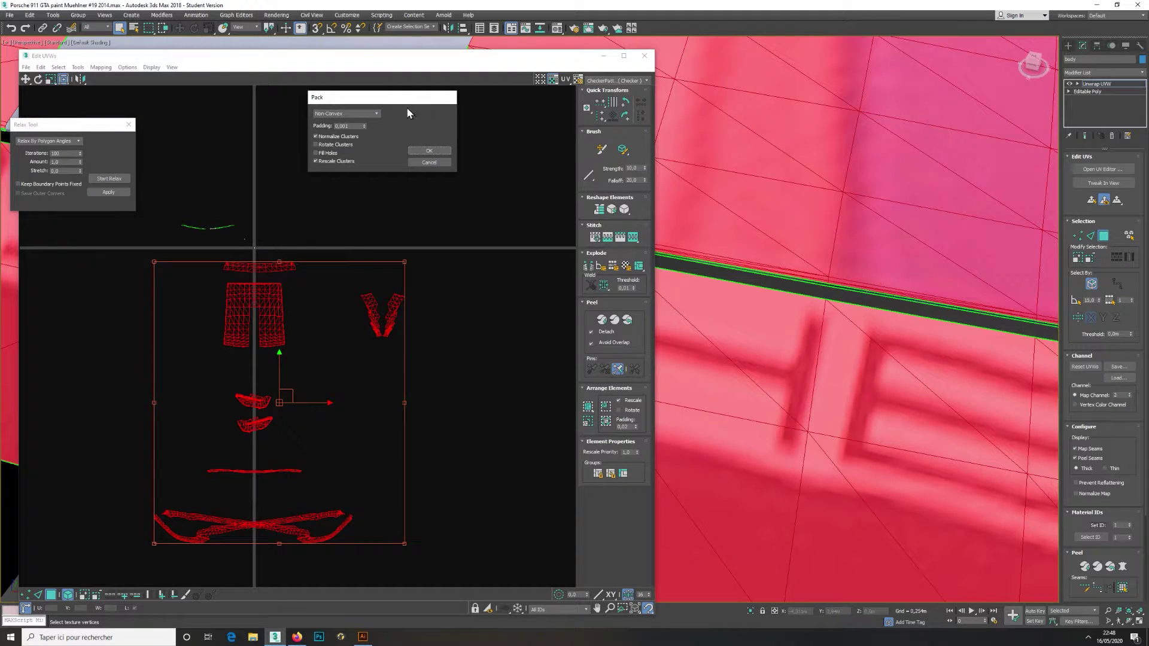
left_click(429, 150)
Place the two narrow strip islands side by side in the free area above the roof island in the UV tile
scroll(258, 240, "up", 12)
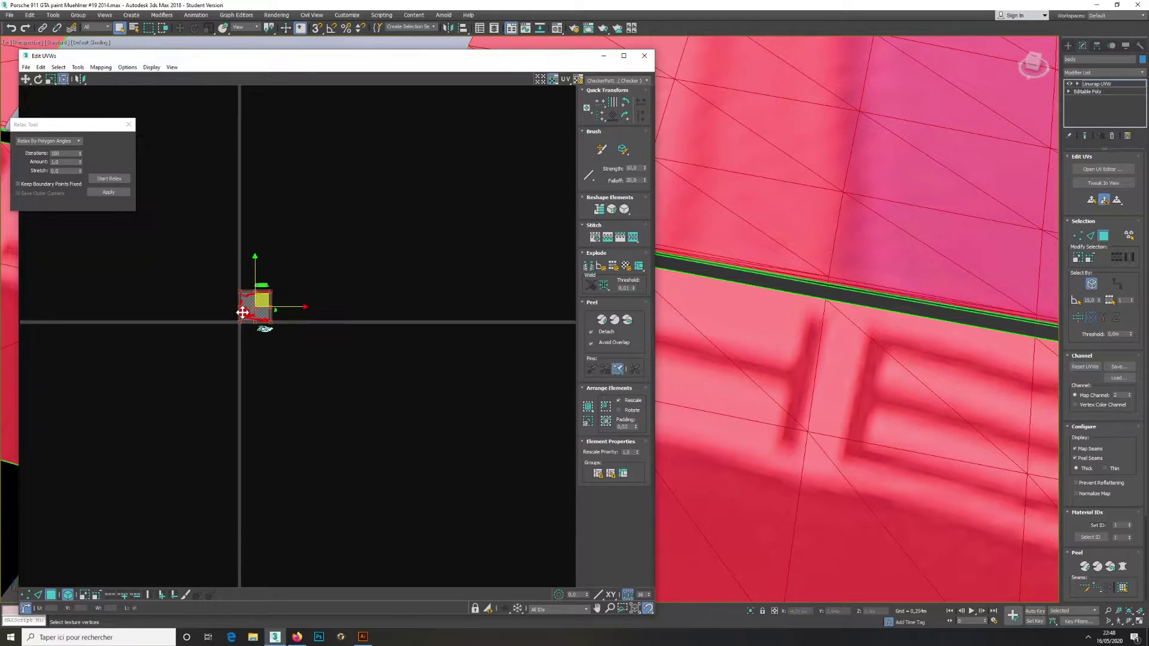
scroll(242, 312, "up", 10)
scroll(254, 325, "up", 3)
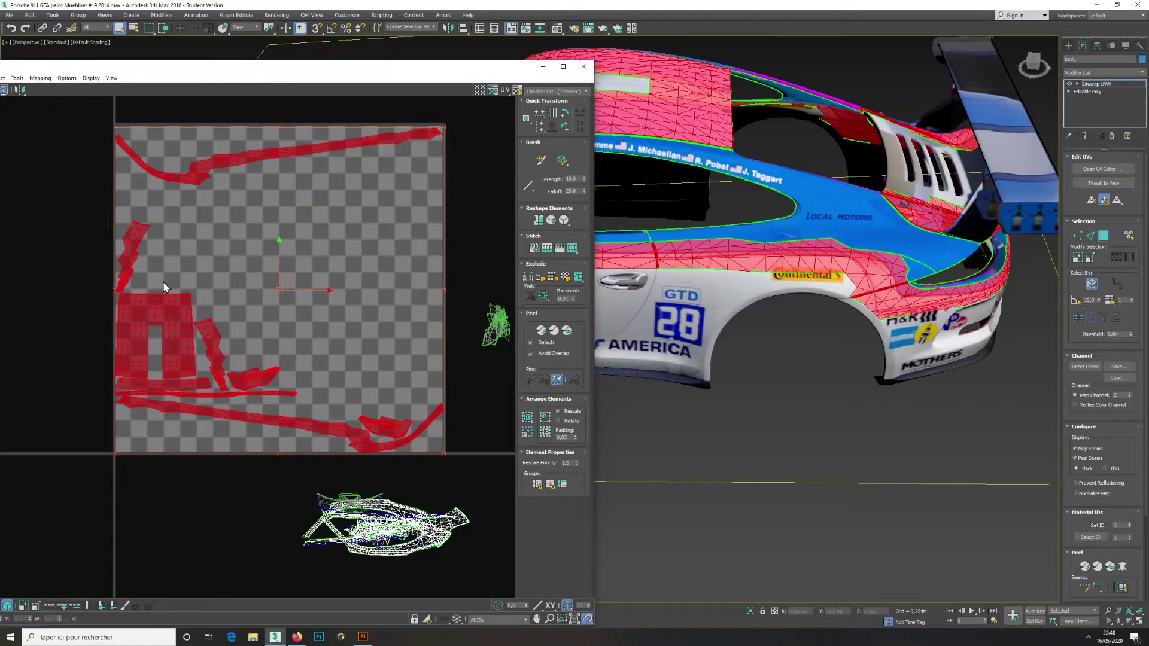
left_click(128, 250)
left_click_drag(128, 250, 142, 230)
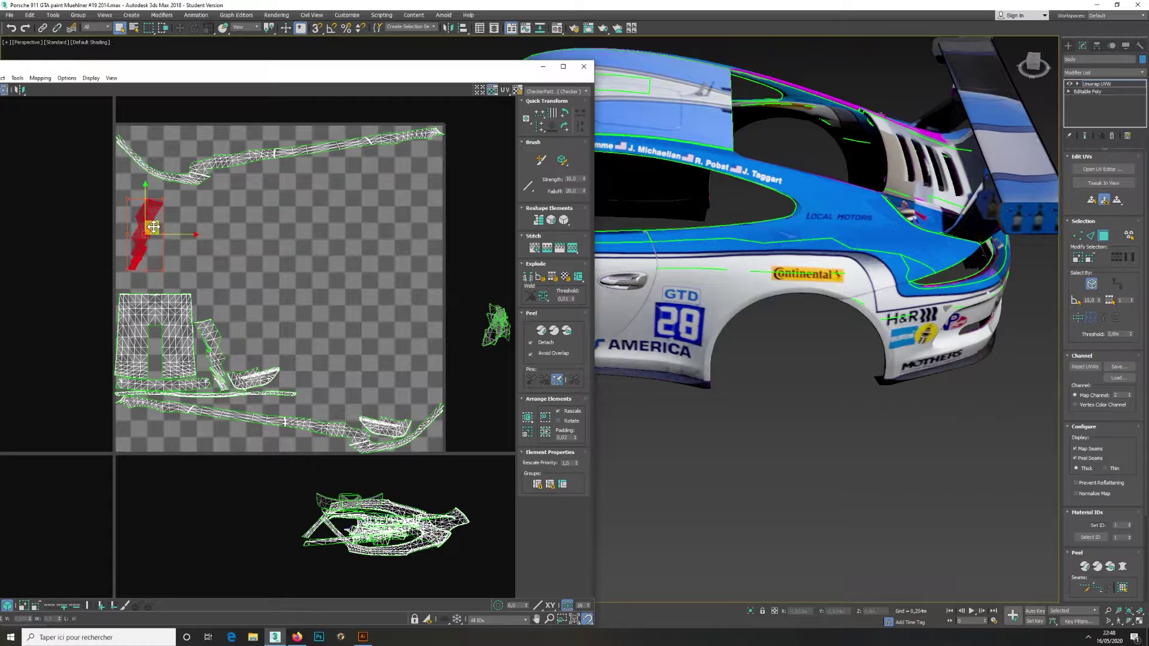
left_click_drag(221, 359, 205, 233)
scroll(219, 362, "up", 3)
left_click(229, 399, "ctrl")
scroll(236, 378, "down", 5)
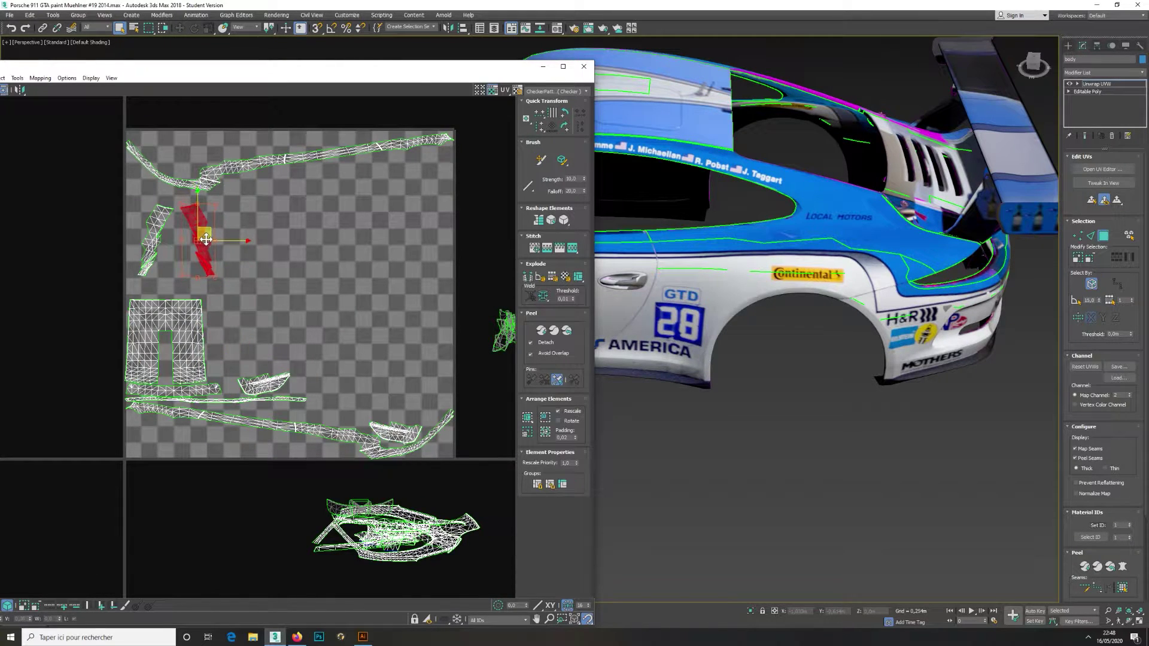
Spread the long thin strip, roof and lower crescent islands apart in the tile, with the two crescents side by side
left_click(214, 393)
left_click_drag(216, 391, 350, 198)
left_click(164, 342)
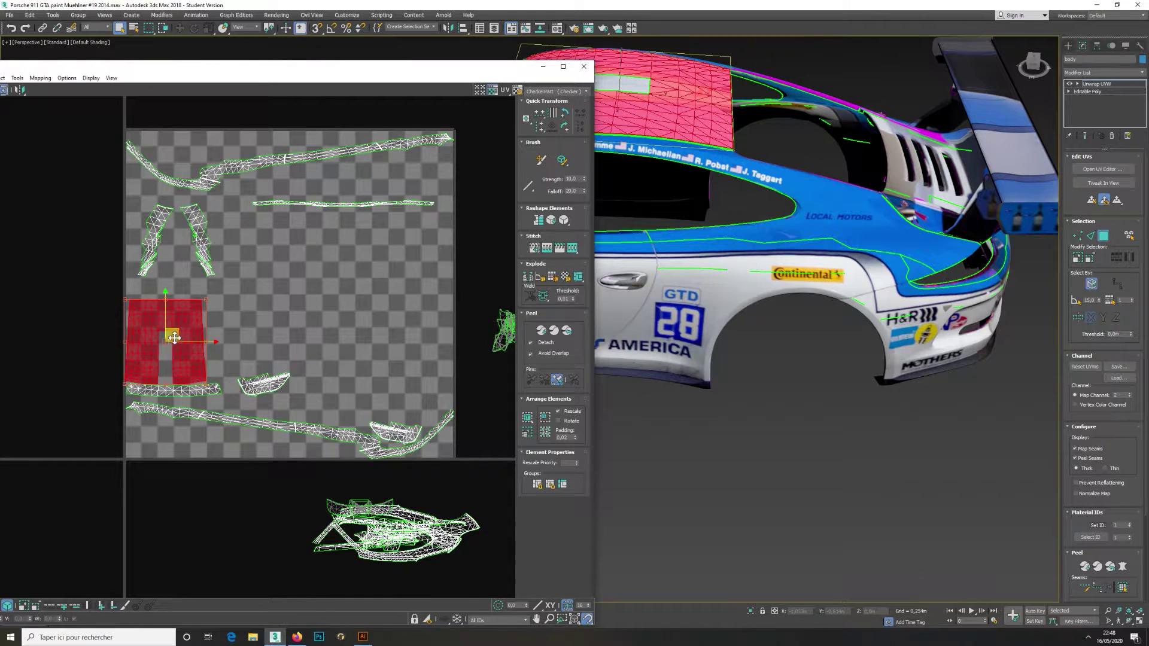
left_click_drag(165, 342, 172, 327)
left_click(399, 431)
left_click_drag(399, 430, 318, 383)
Move the three islands lying outside the UV tile into its empty center and right area, shrinking the upper and lower ones to fit
scroll(333, 399, "down", 2)
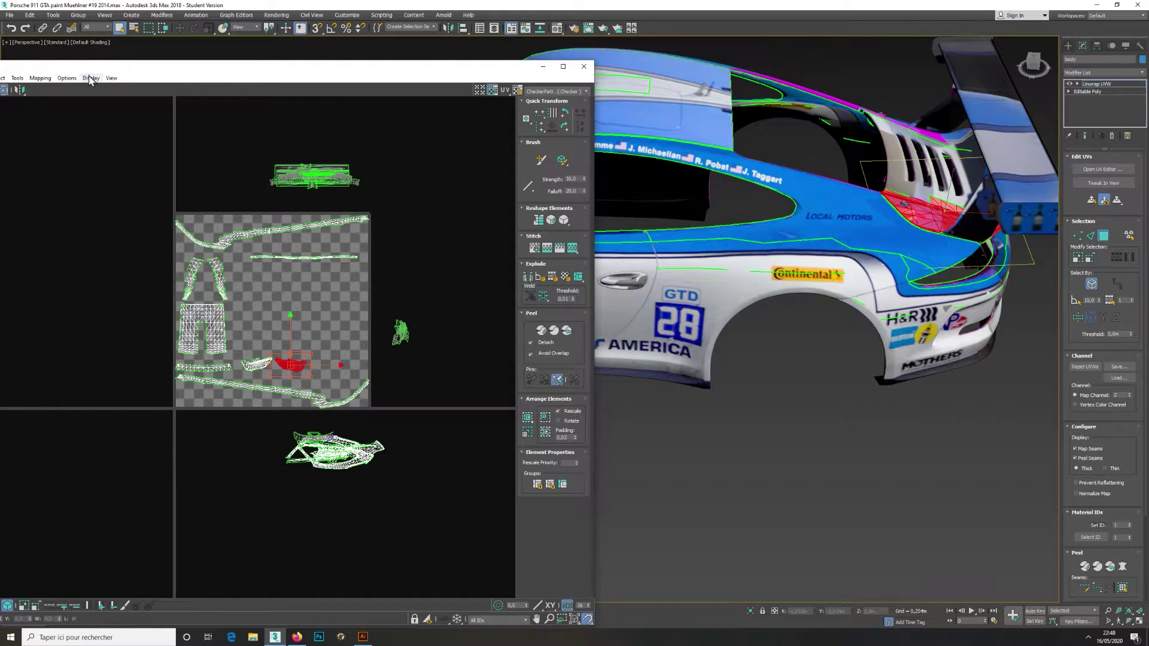
left_click(111, 78)
mouse_move(94, 79)
left_click(112, 110)
left_click_drag(244, 144, 362, 198)
scroll(350, 184, "up", 1)
left_click_drag(364, 153, 348, 310, "ctrl")
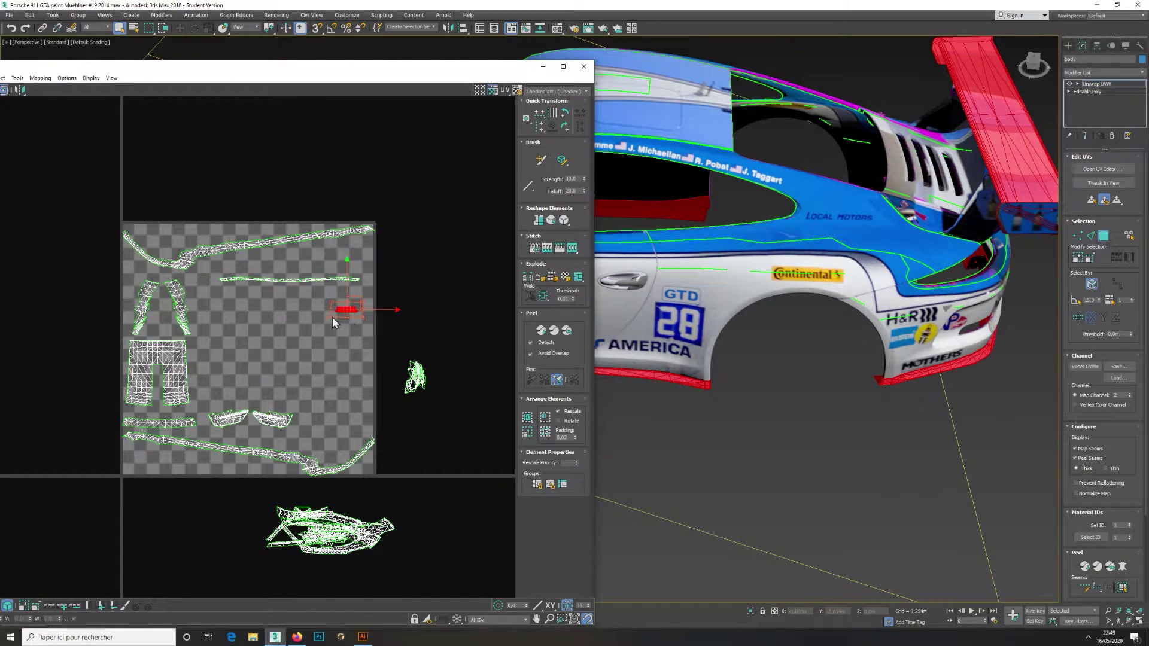
left_click(413, 376)
left_click_drag(405, 373, 255, 323)
left_click_drag(244, 498, 340, 361)
left_click(400, 287)
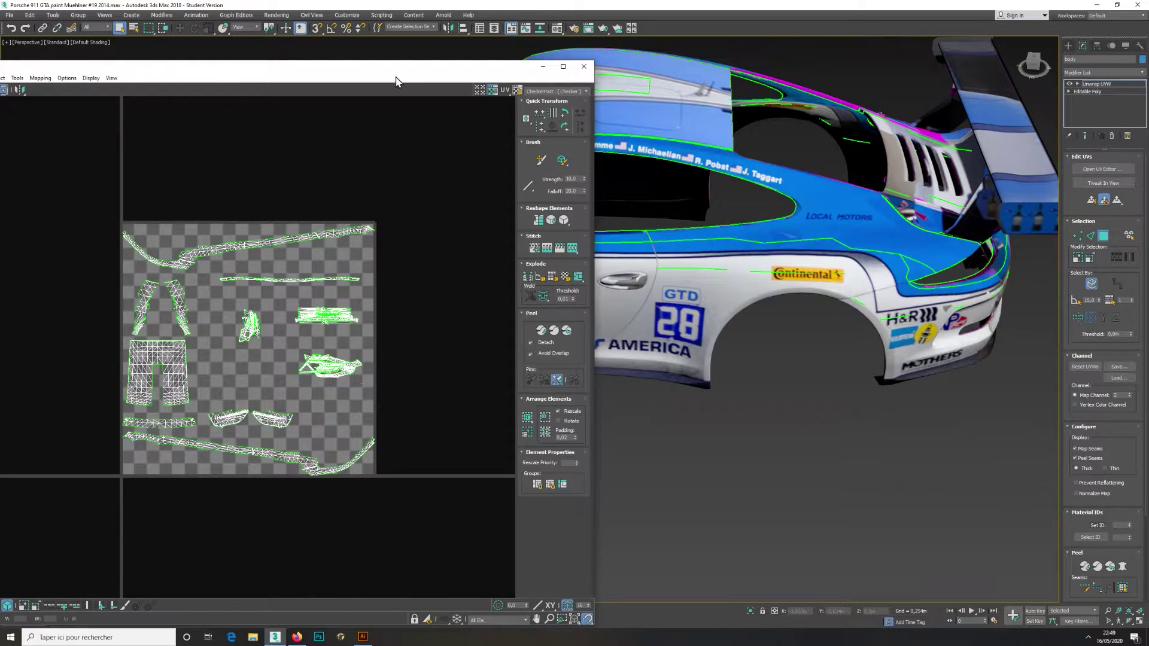
Close the UV editor and open the Render To Texture dialog for the car body
left_click_drag(367, 78, 565, 78)
scroll(509, 265, "down", 3)
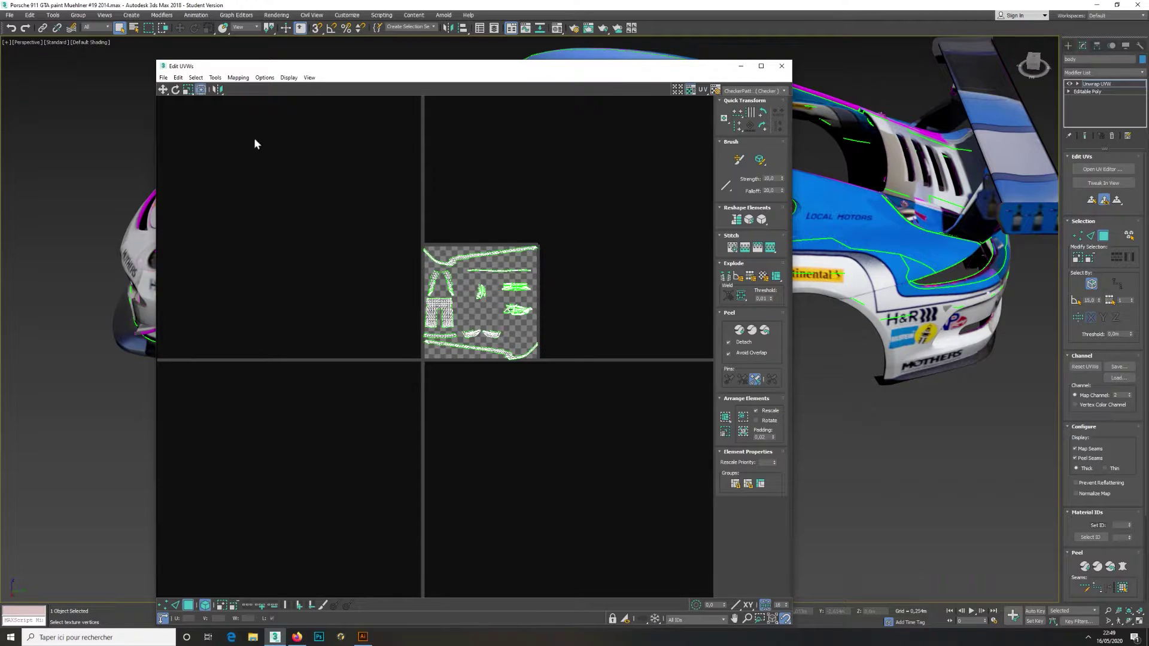
left_click(165, 78)
left_click(309, 78)
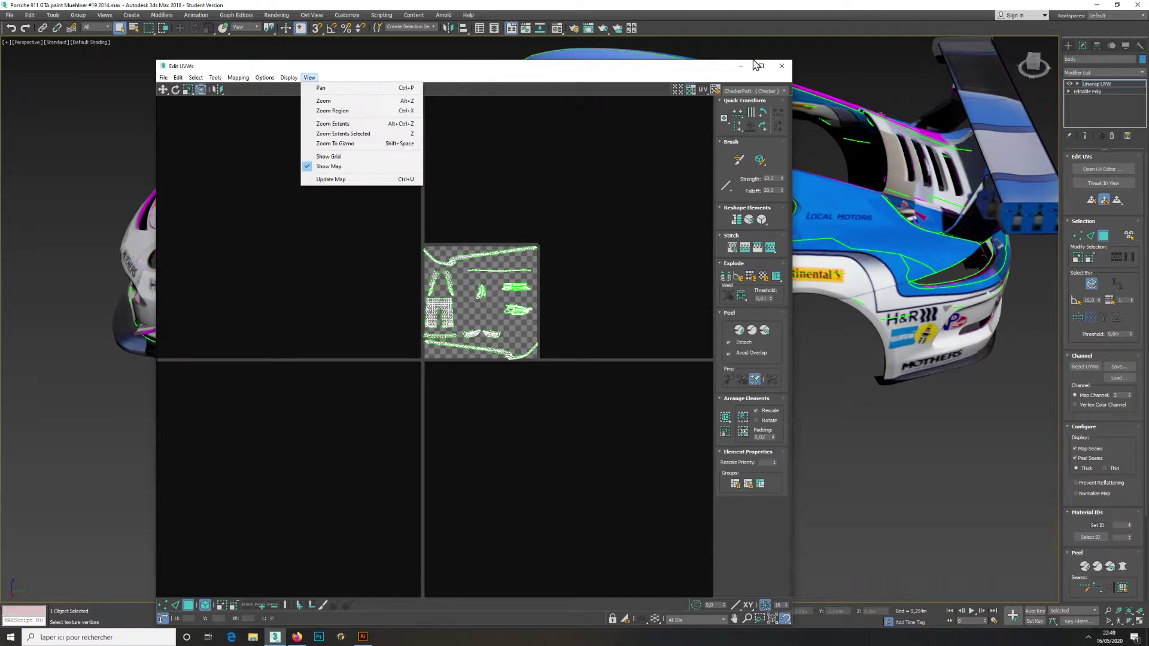
left_click(782, 66)
middle_click_drag(390, 170, 413, 299, "alt")
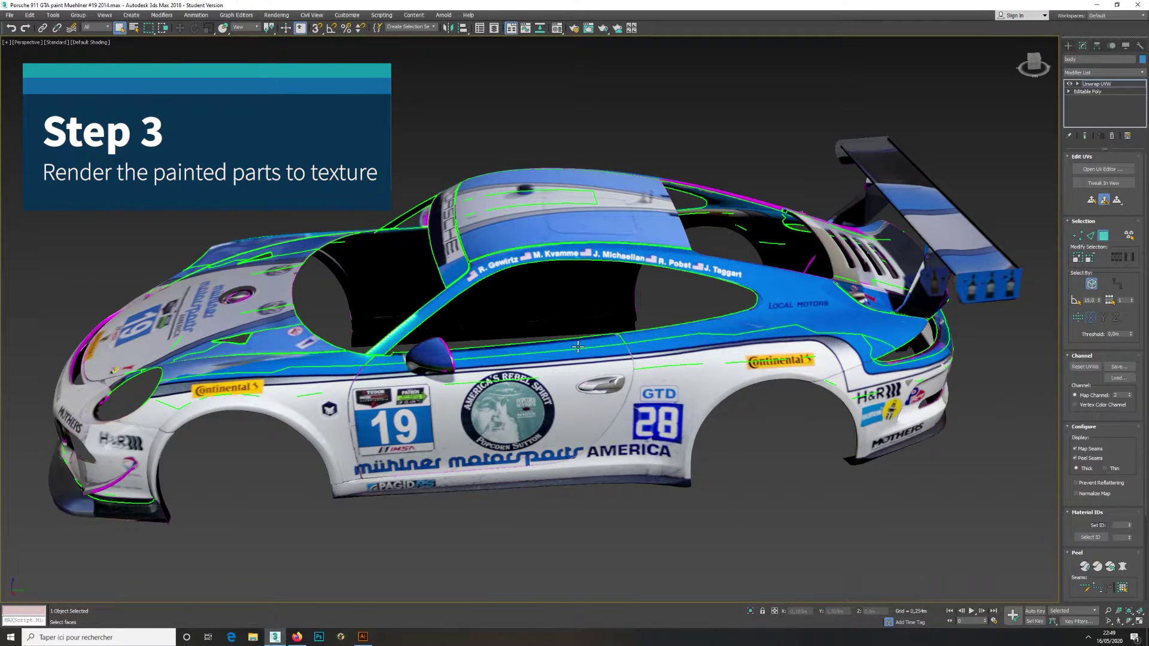
key("0")
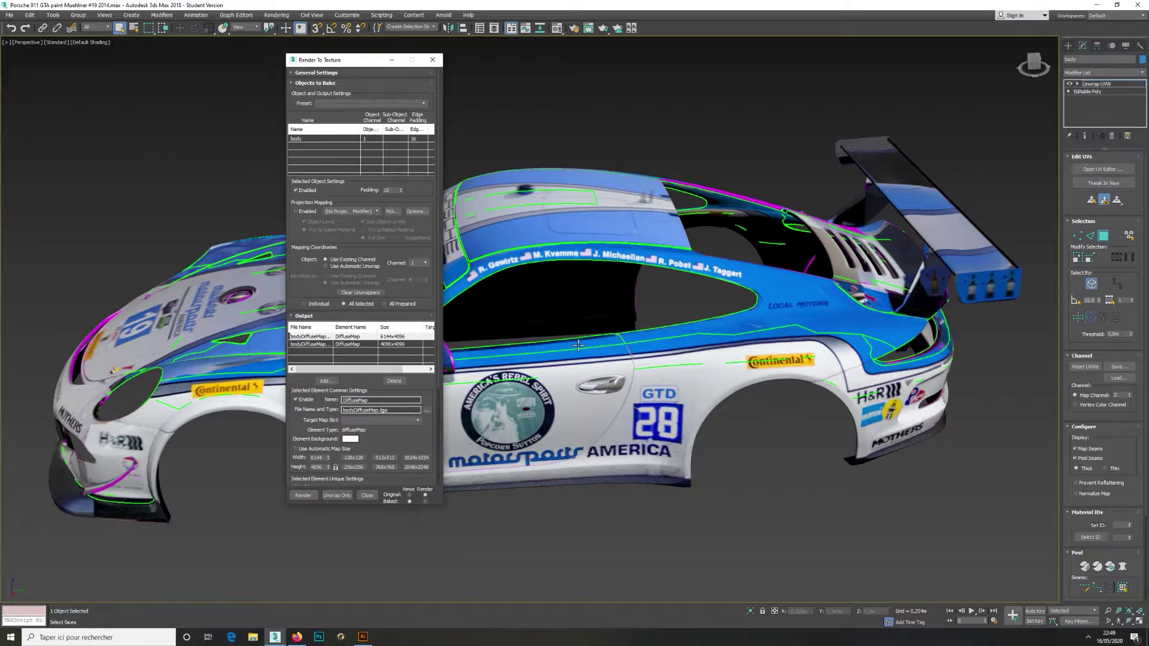
Set the body's bake to existing mapping channel 2, disable the 6144x4096 diffuse output and enable the 4096x4096 one
left_click(423, 265)
left_click(419, 276)
left_click(404, 337)
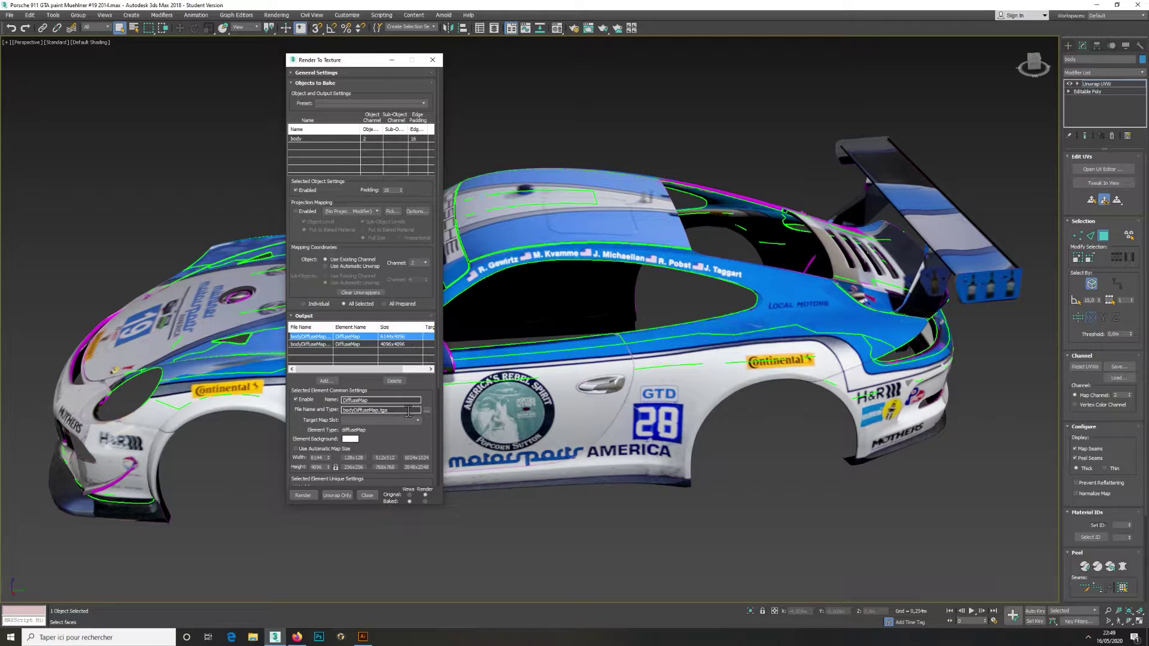
left_click(296, 400)
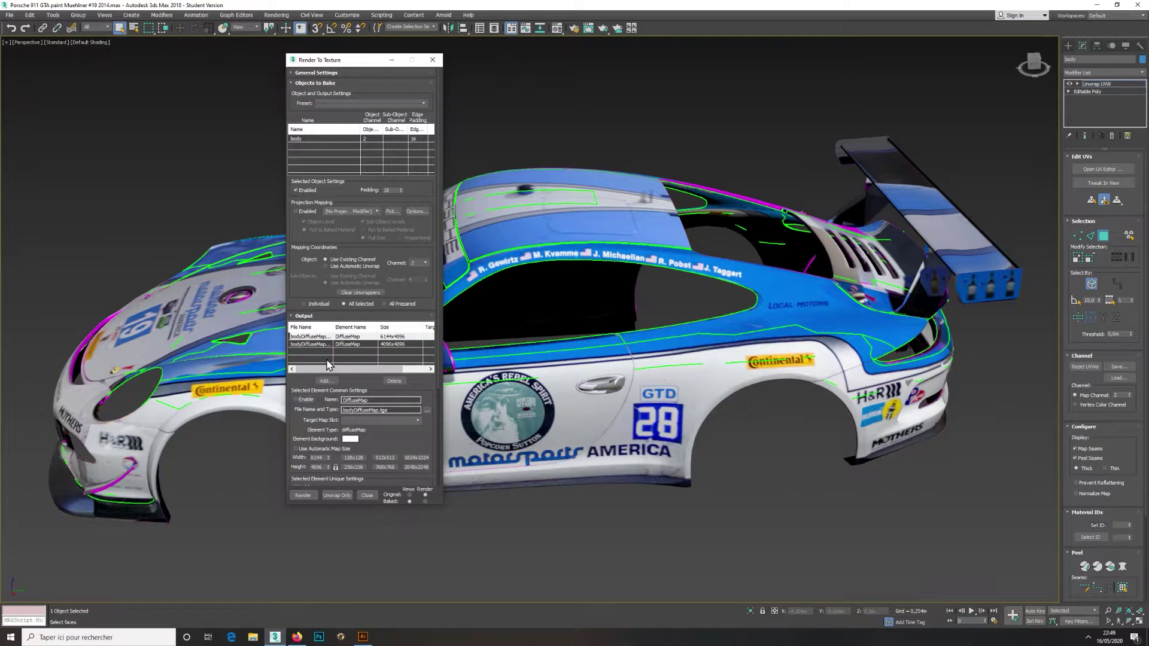
left_click(369, 343)
left_click(297, 401)
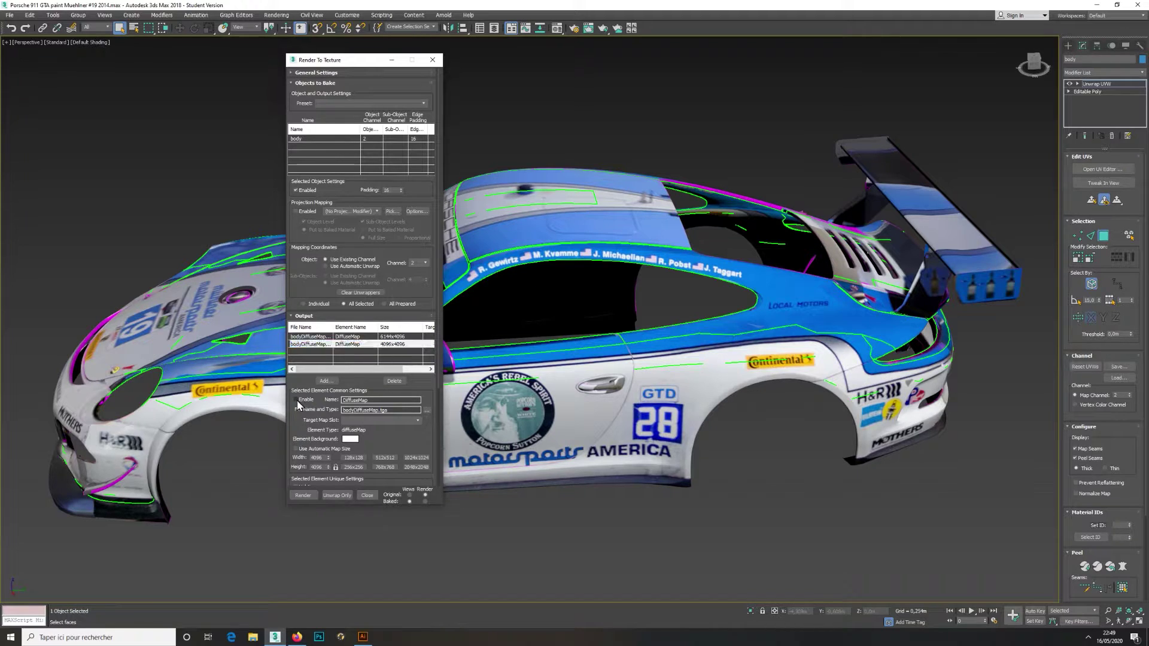
Render the body's diffuse map to texture, continuing without a target map slot
left_click_drag(404, 441, 401, 258)
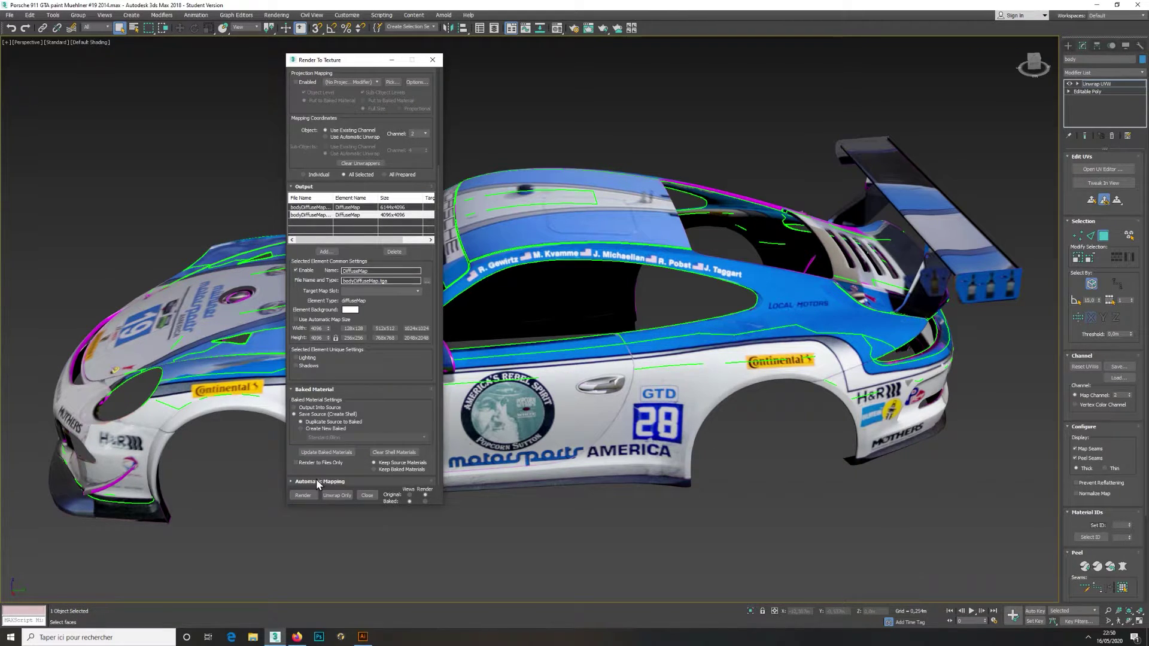
left_click(302, 495)
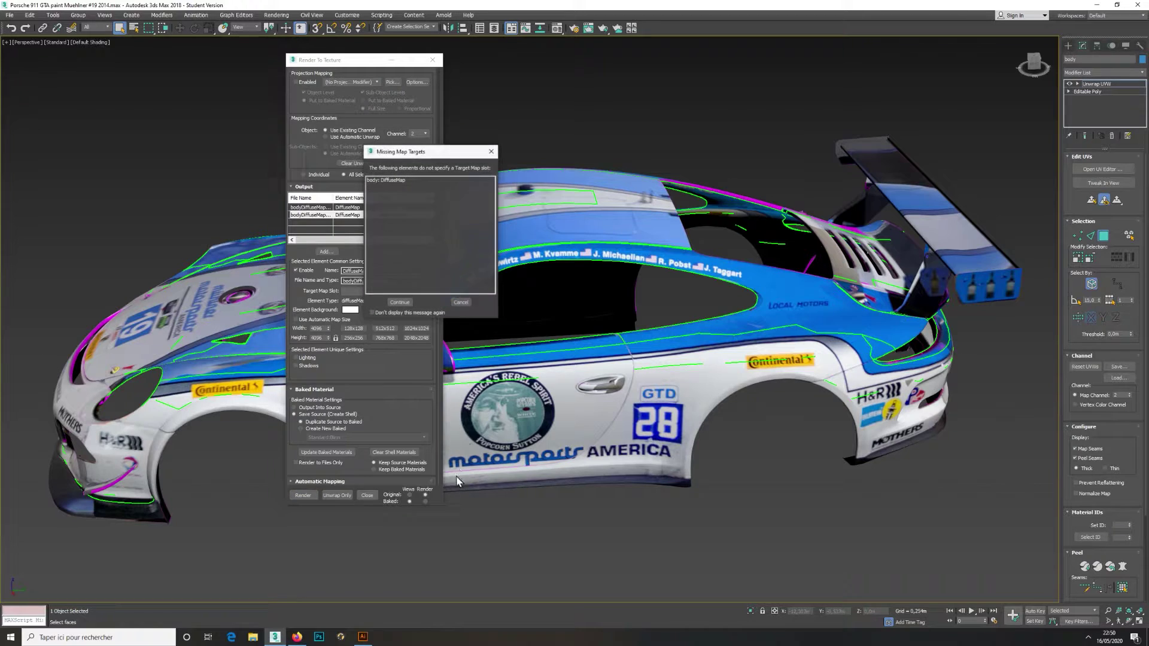
left_click(399, 302)
left_click(404, 248)
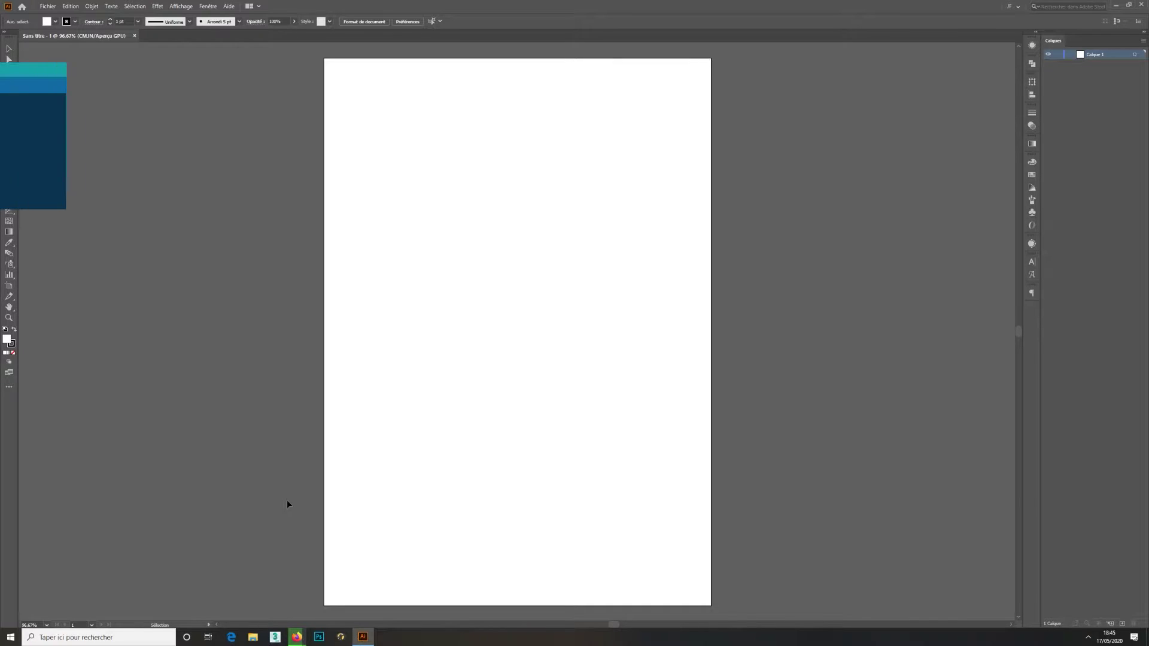
In Illustrator, open BodyDiffuseMap.tga from the Muhlner 2014 folder
left_click(48, 6)
left_click(63, 37)
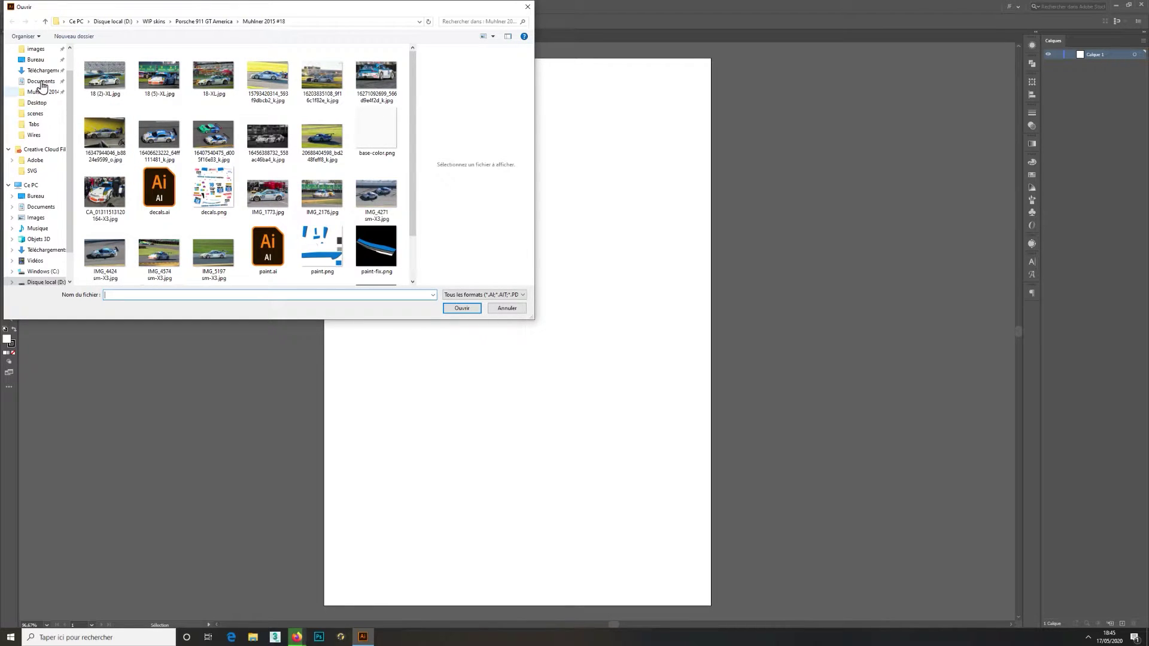
left_click(38, 49)
double_click(133, 63)
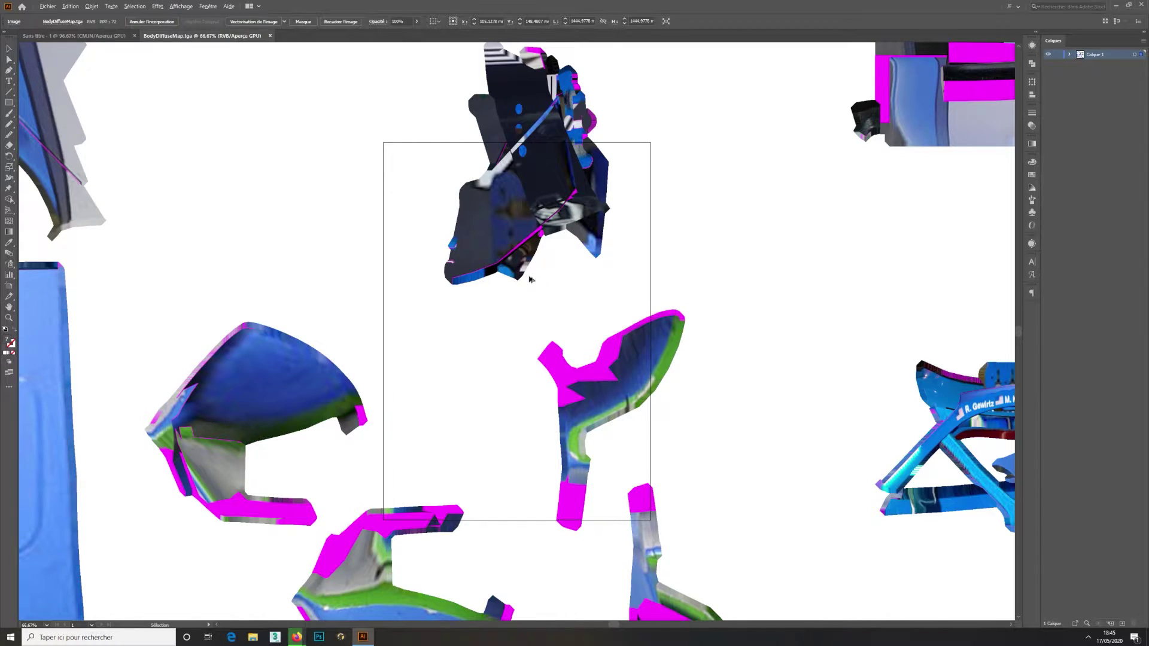
scroll(525, 270, "down", 4, "alt")
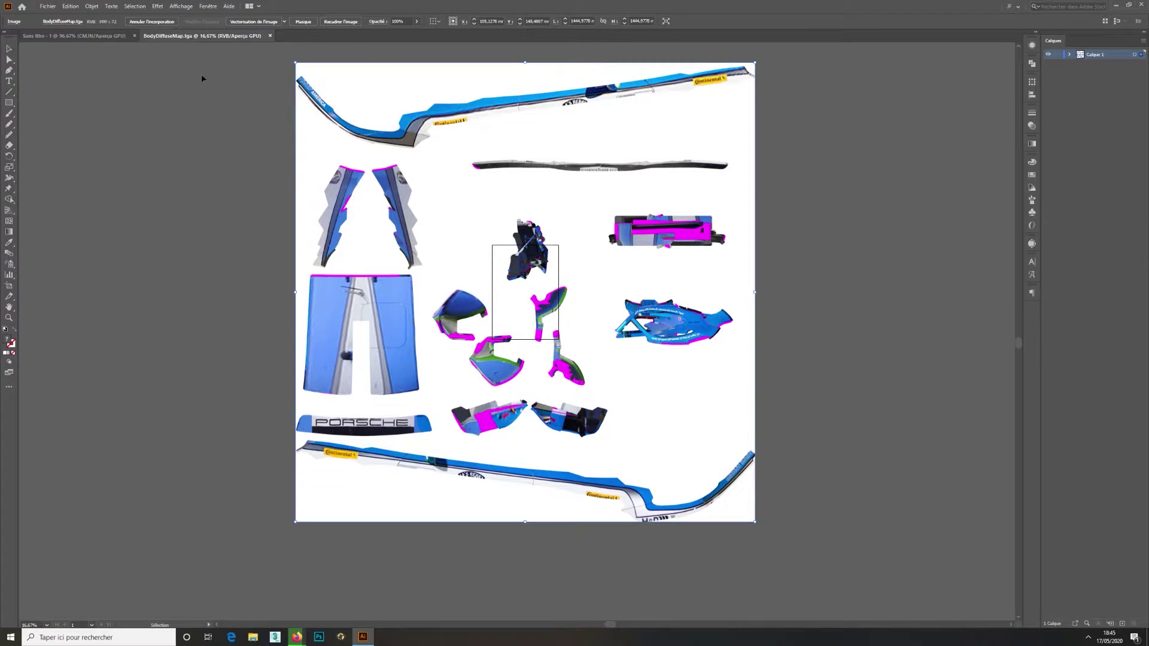
Fit the artboard to the bounds of the baked texture artwork
left_click(91, 6)
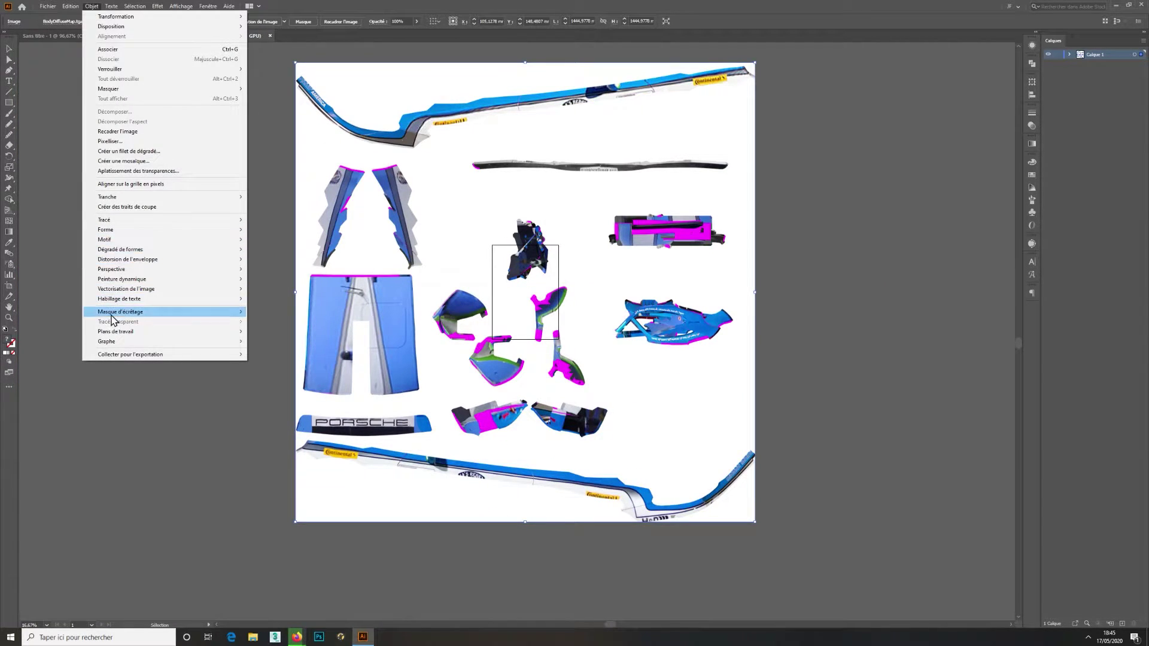
mouse_move(119, 331)
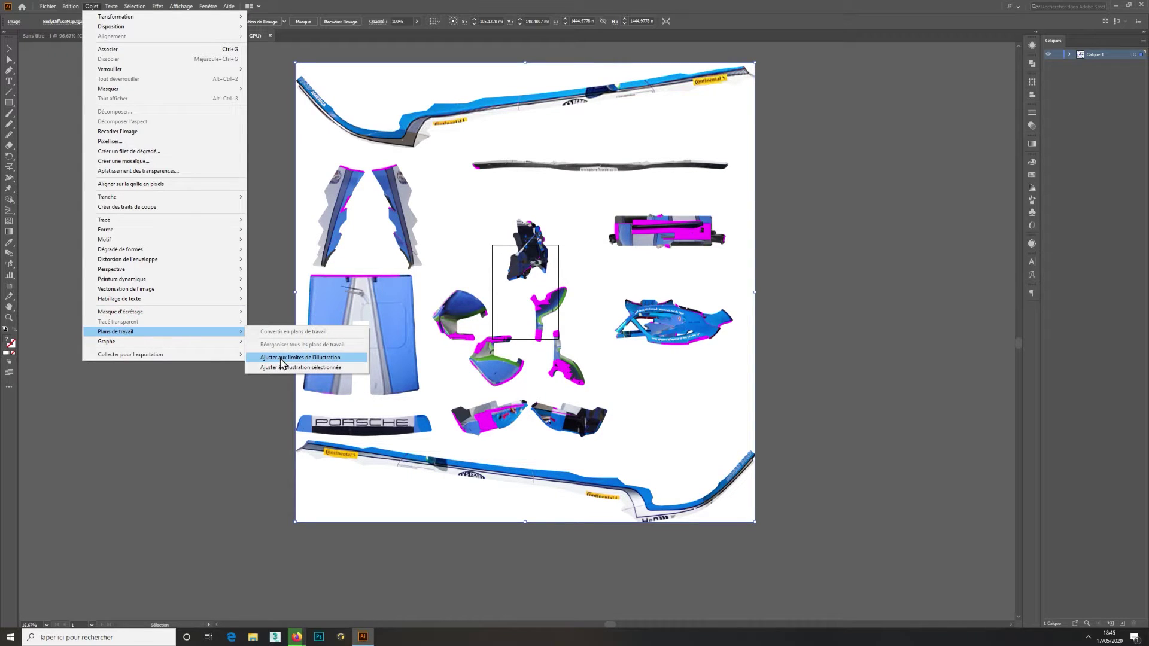
left_click(280, 358)
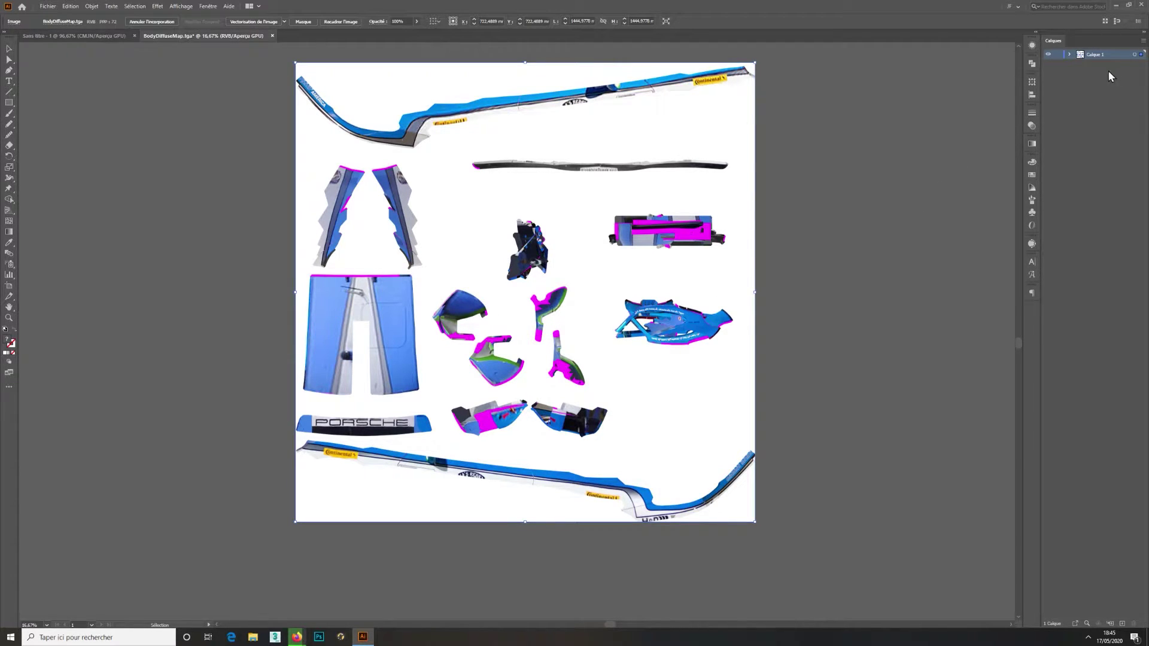
Add a new layer with default options above the baked texture layer
left_click(1142, 40)
left_click(1107, 42)
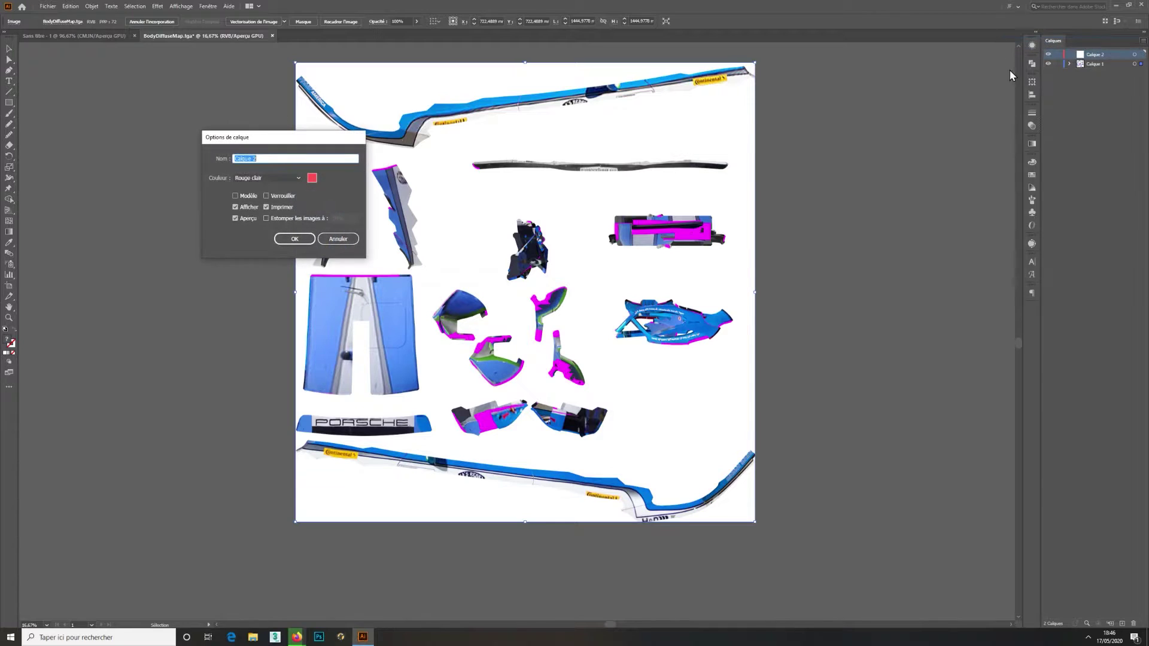
left_click(293, 239)
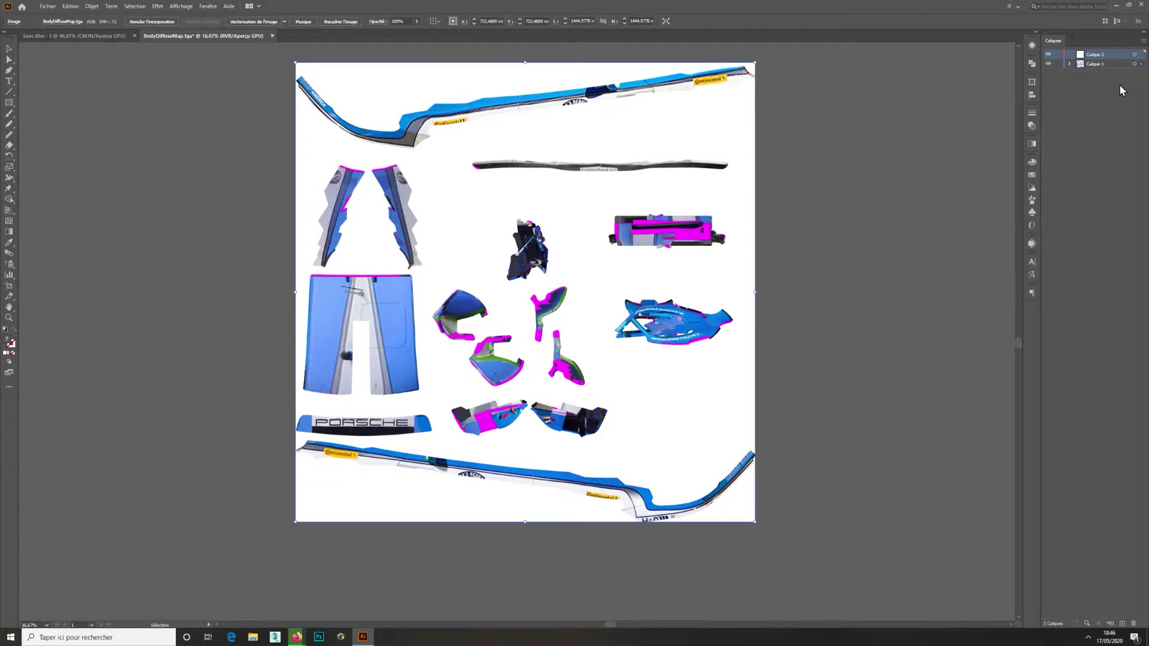
Turn the baked texture layer, Calque 1, into a template layer with image dimming switched off
double_click(1119, 63)
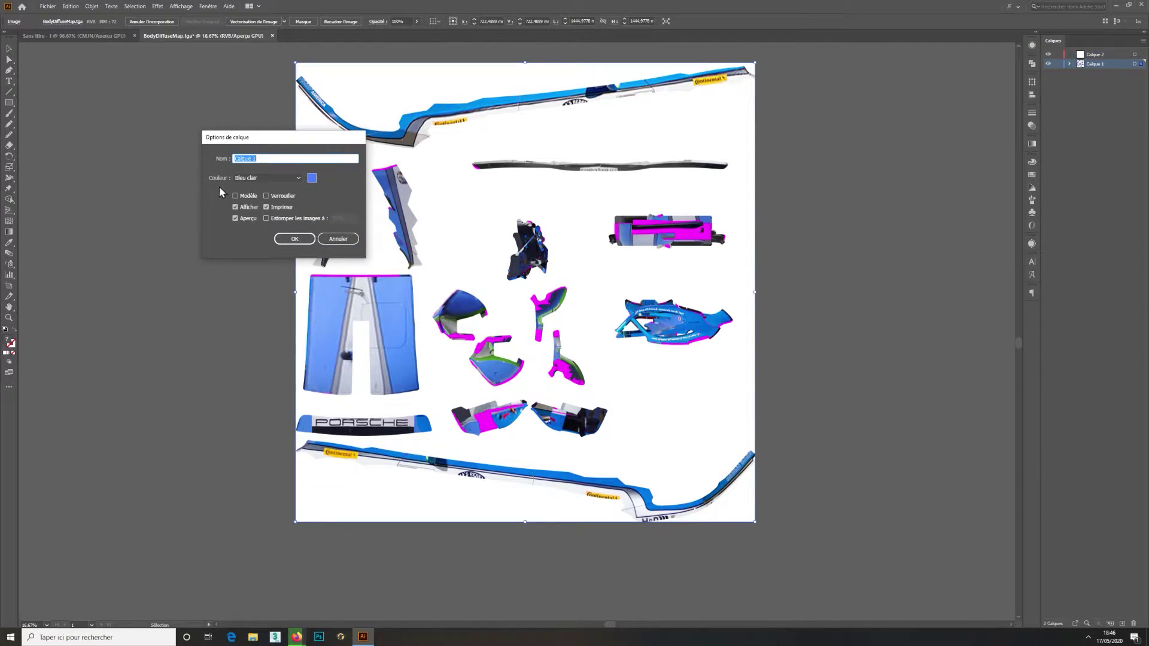
left_click(235, 196)
left_click(266, 218)
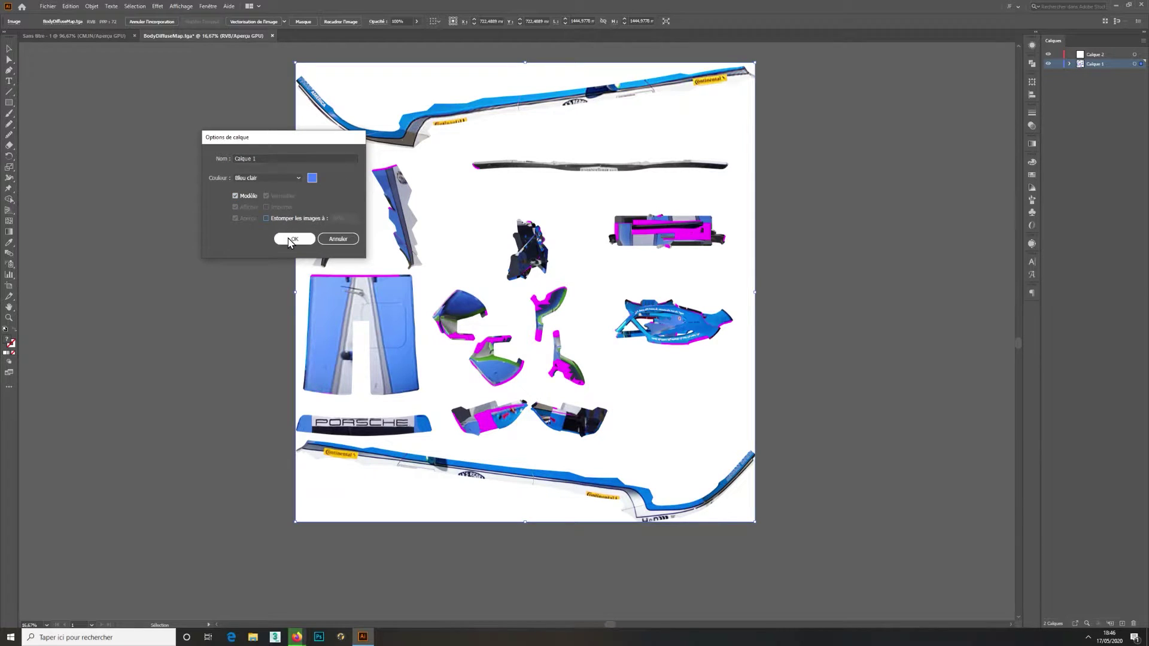
left_click(292, 238)
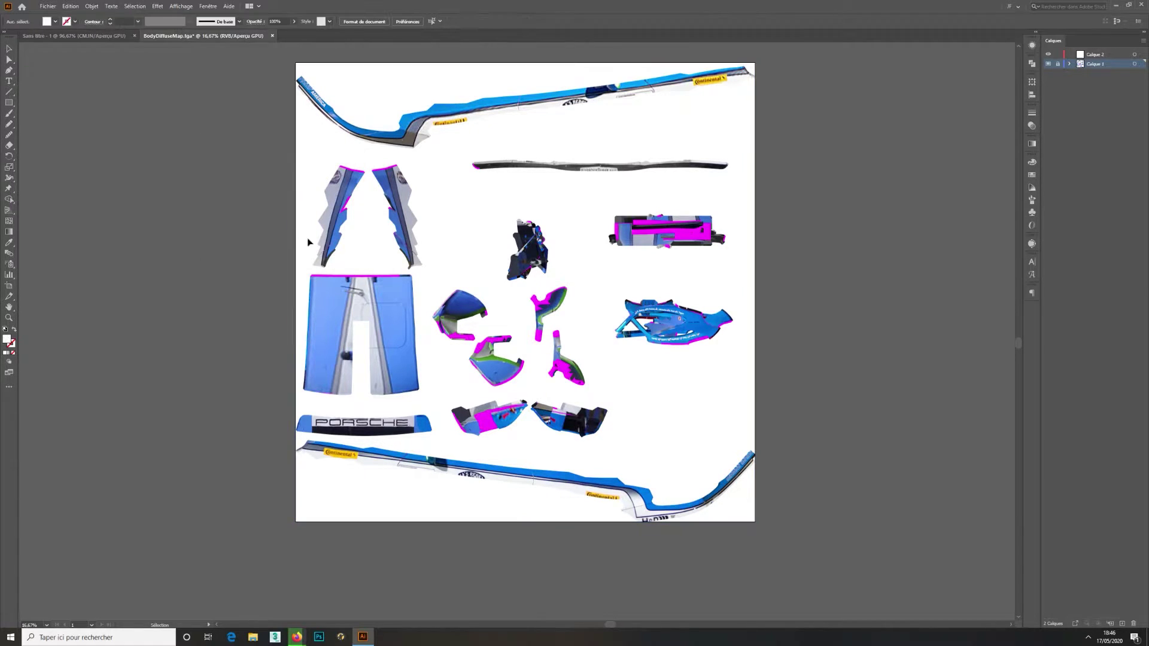
scroll(631, 323, "up", 1)
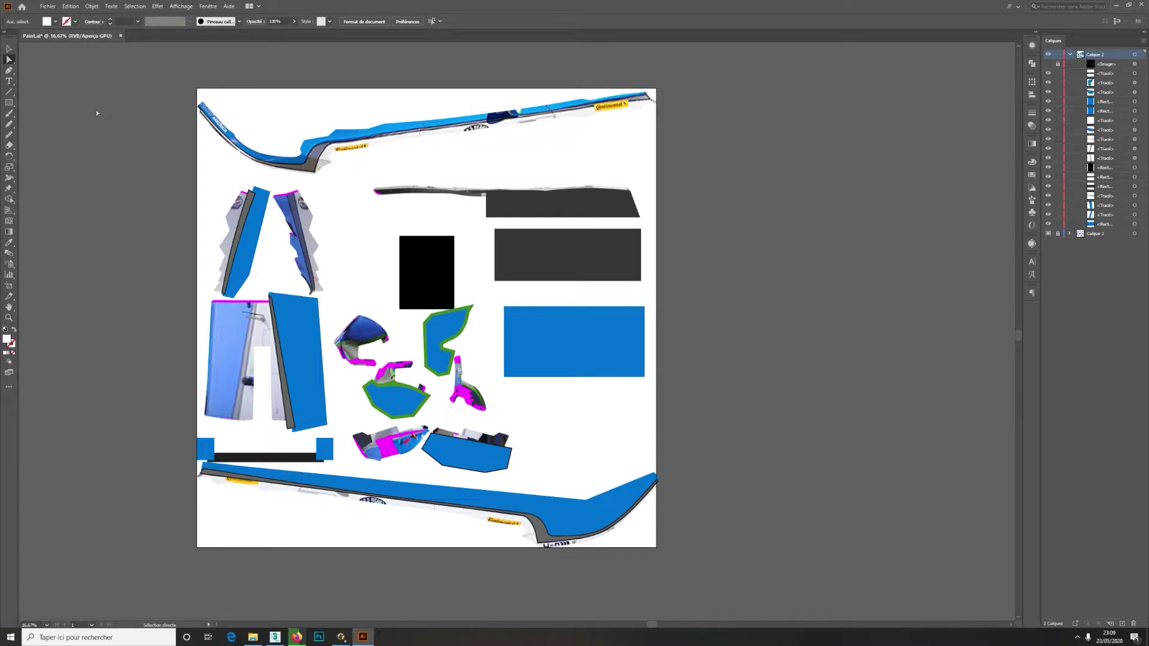
Export the paint artwork for the web as a transparent 4096 × 4096 px PNG-24, overwriting Paint.png, and save the Illustrator document
left_click(48, 6)
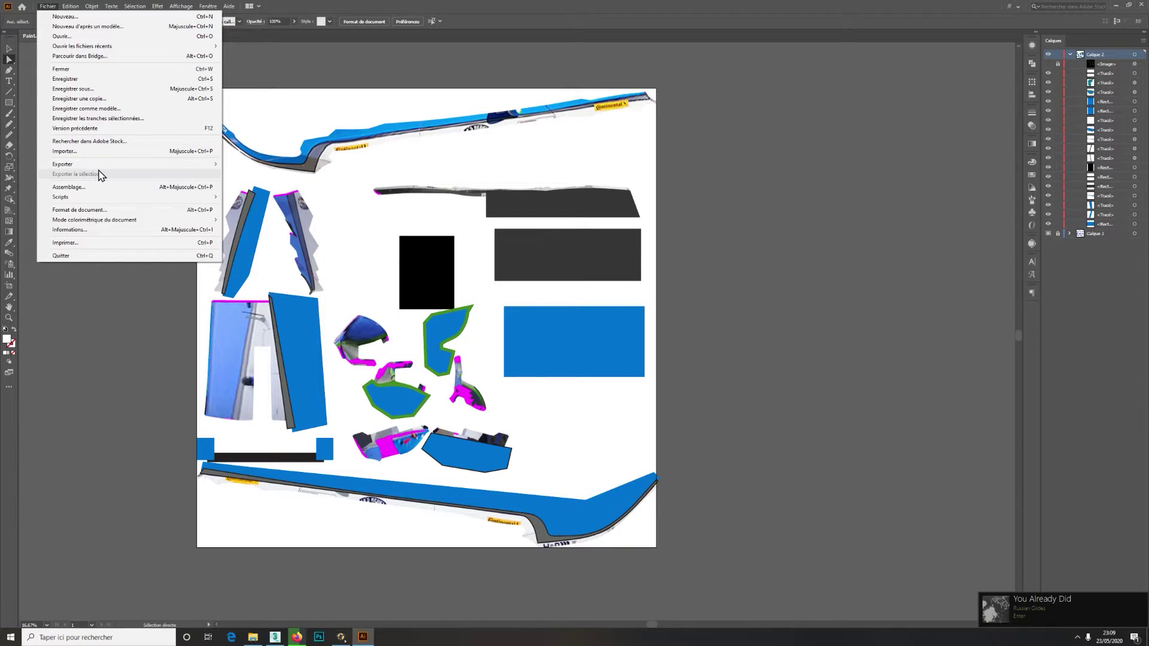
mouse_move(96, 164)
left_click(281, 184)
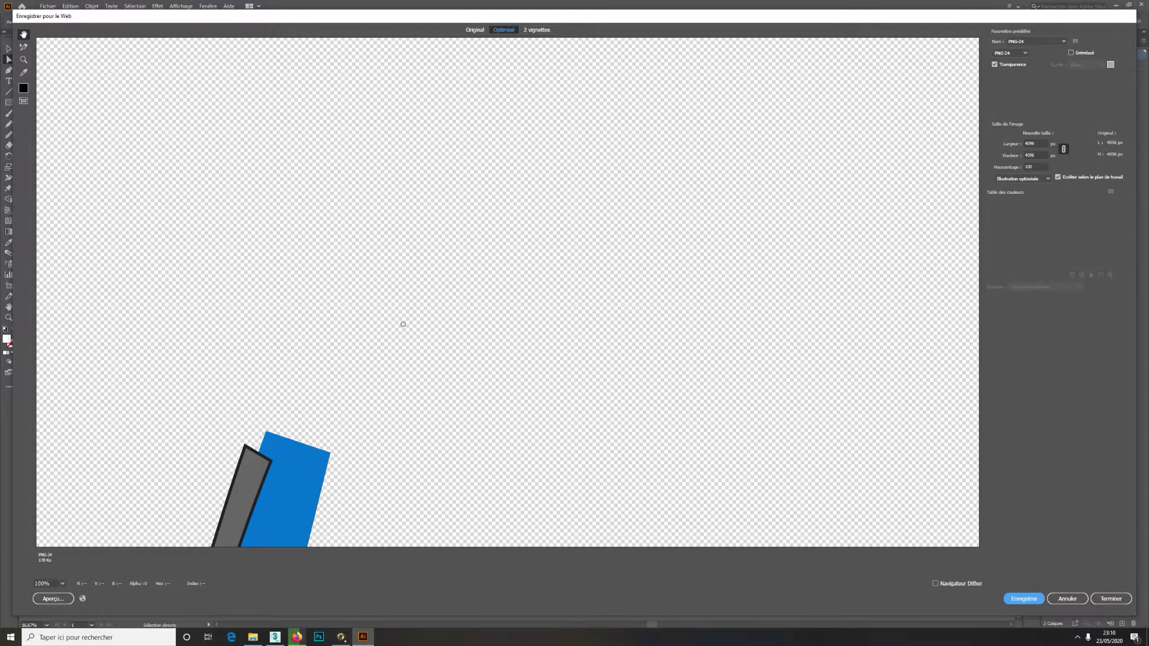
scroll(469, 314, "down", 3)
scroll(472, 257, "down", 2)
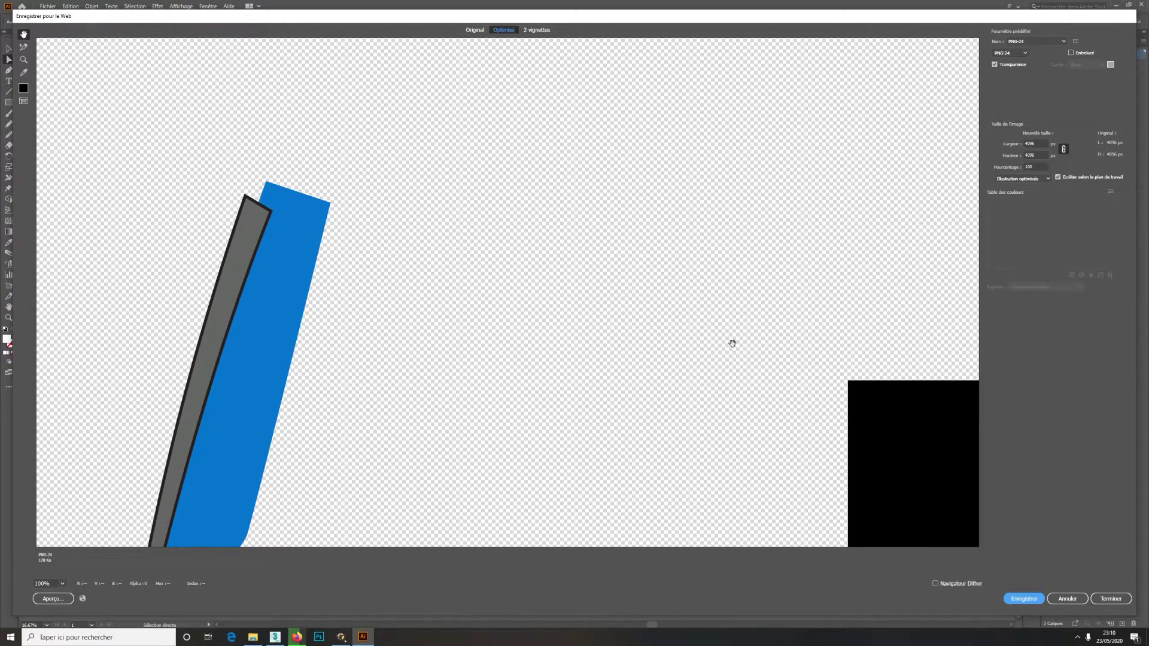
double_click(1036, 143)
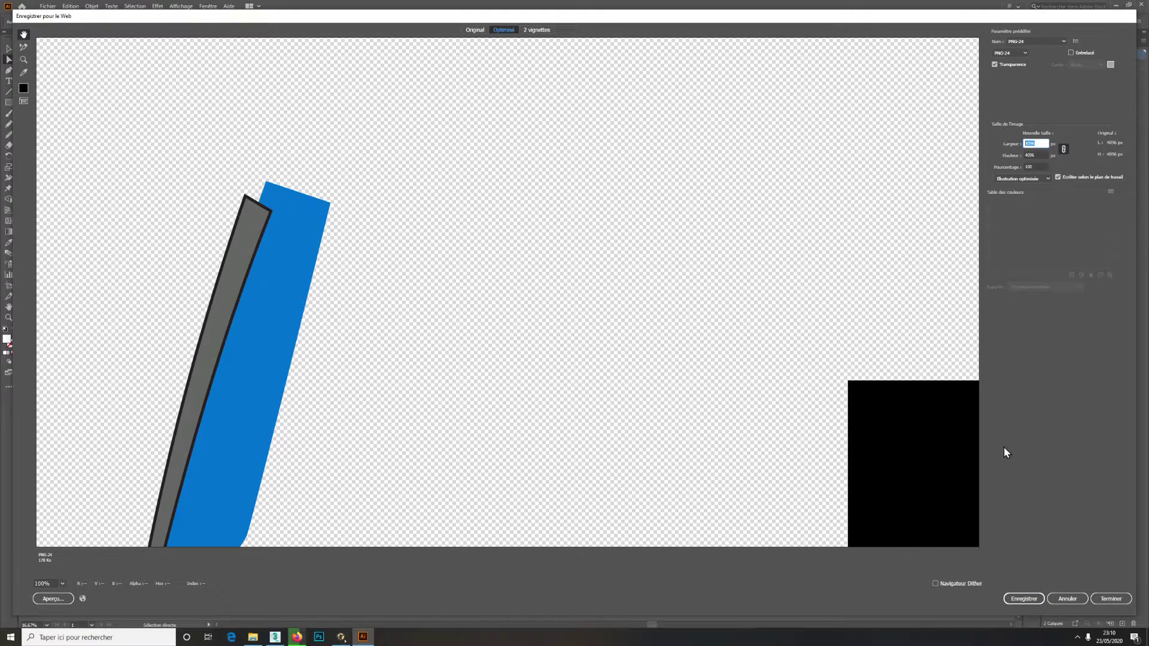
left_click(1036, 599)
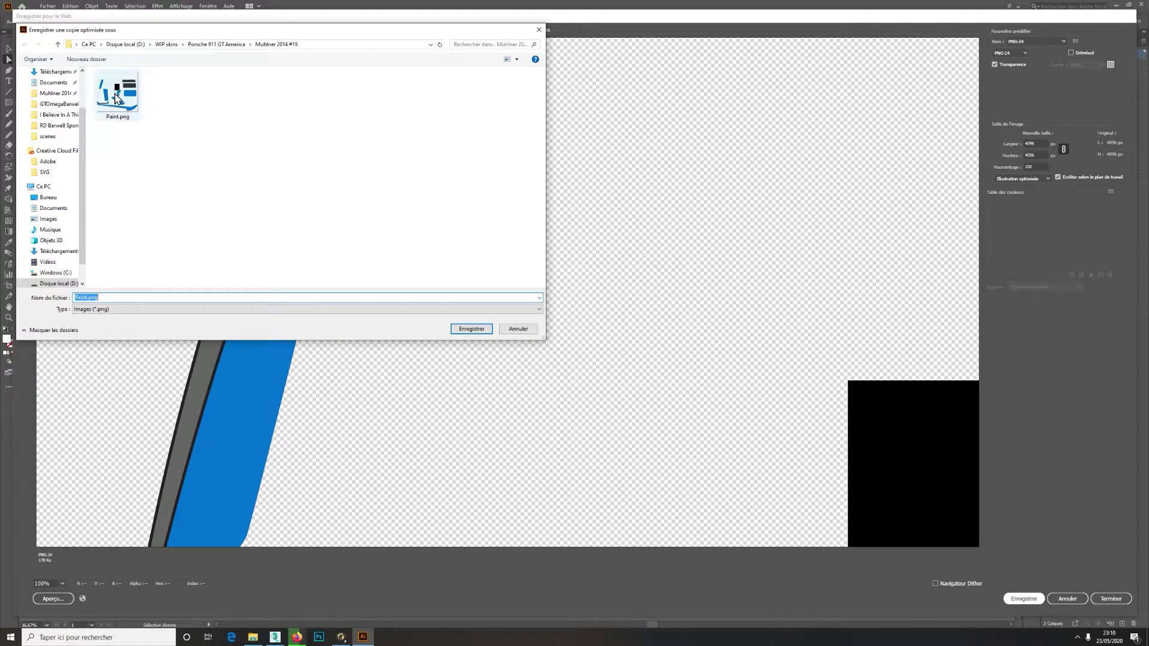
left_click(117, 97)
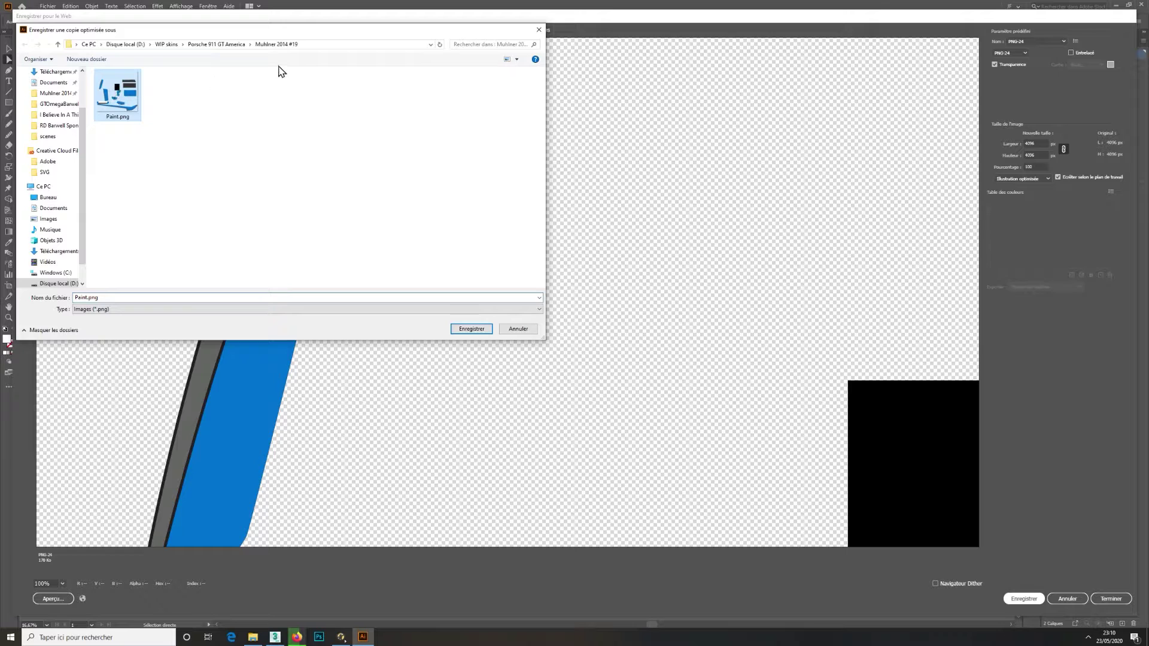
left_click(471, 329)
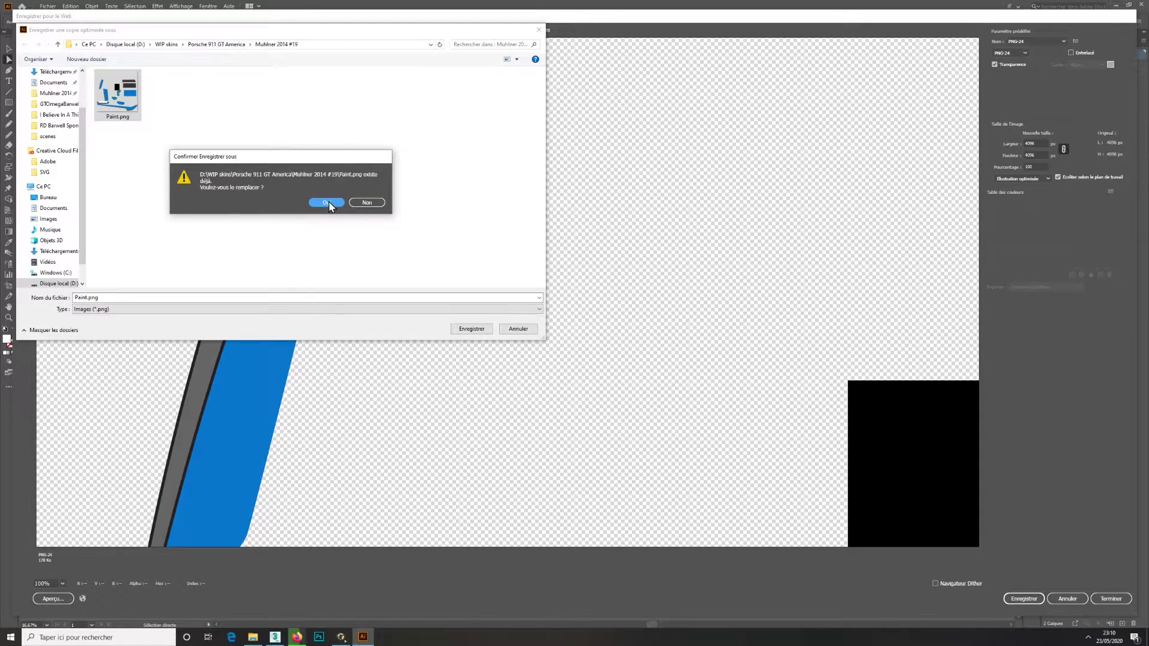
left_click(330, 207)
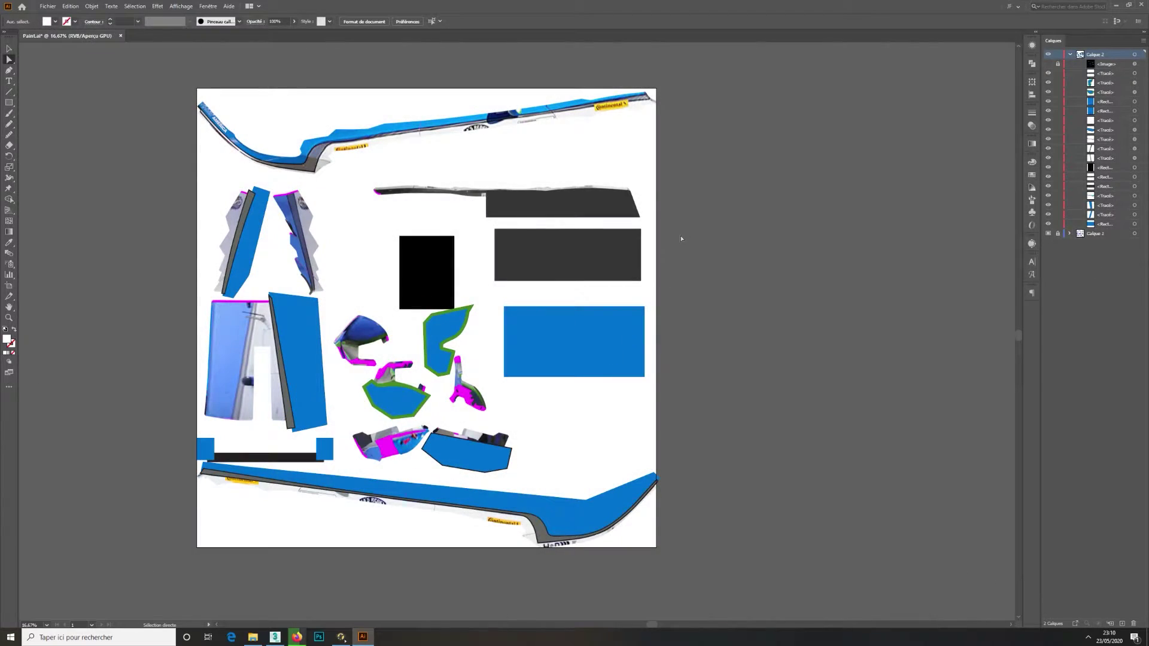
left_click(48, 6)
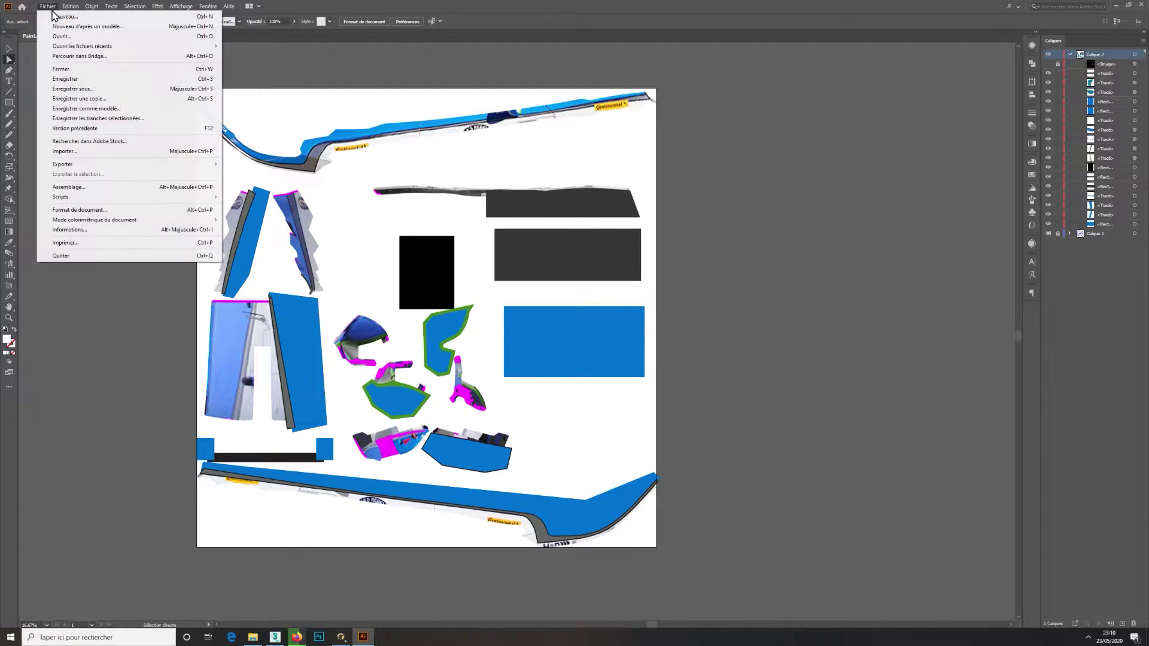
left_click(60, 80)
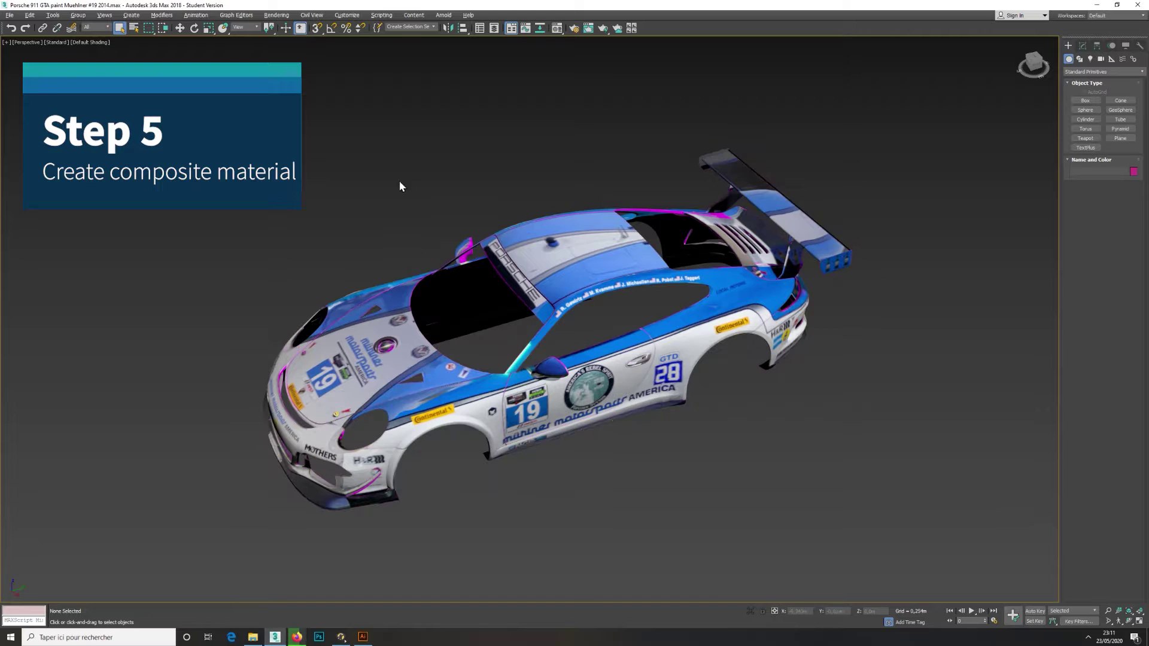
In 3ds Max, open the Material Editor and set the diffuse color of the unused 03 - Default material to pure white
left_click(556, 28)
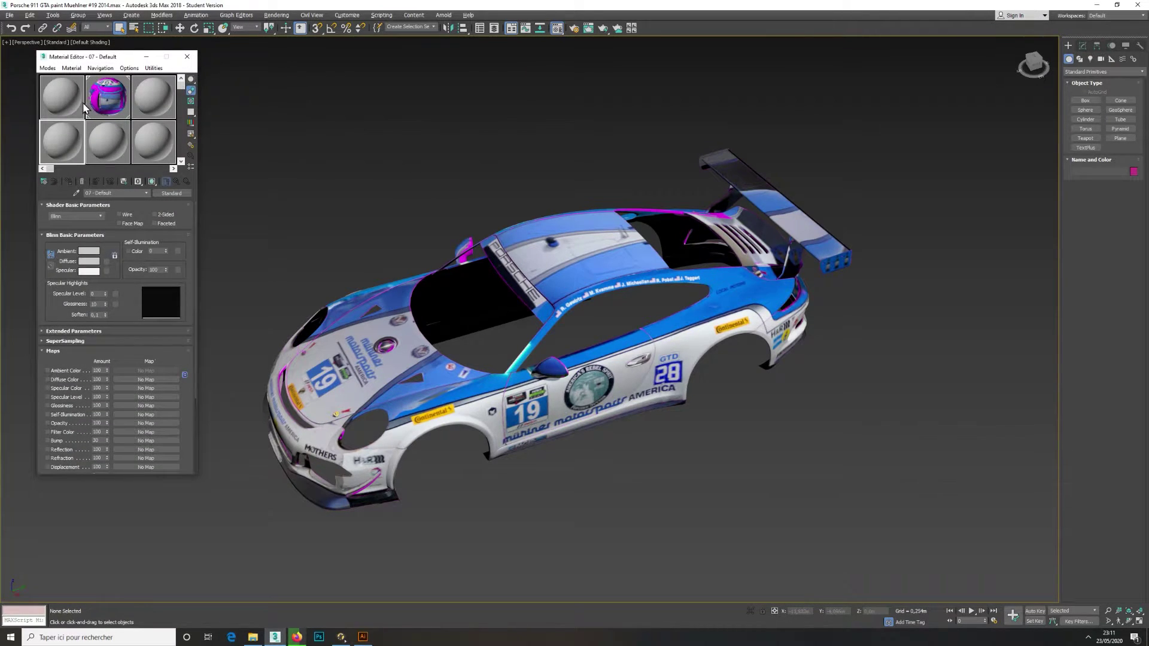
left_click(144, 108)
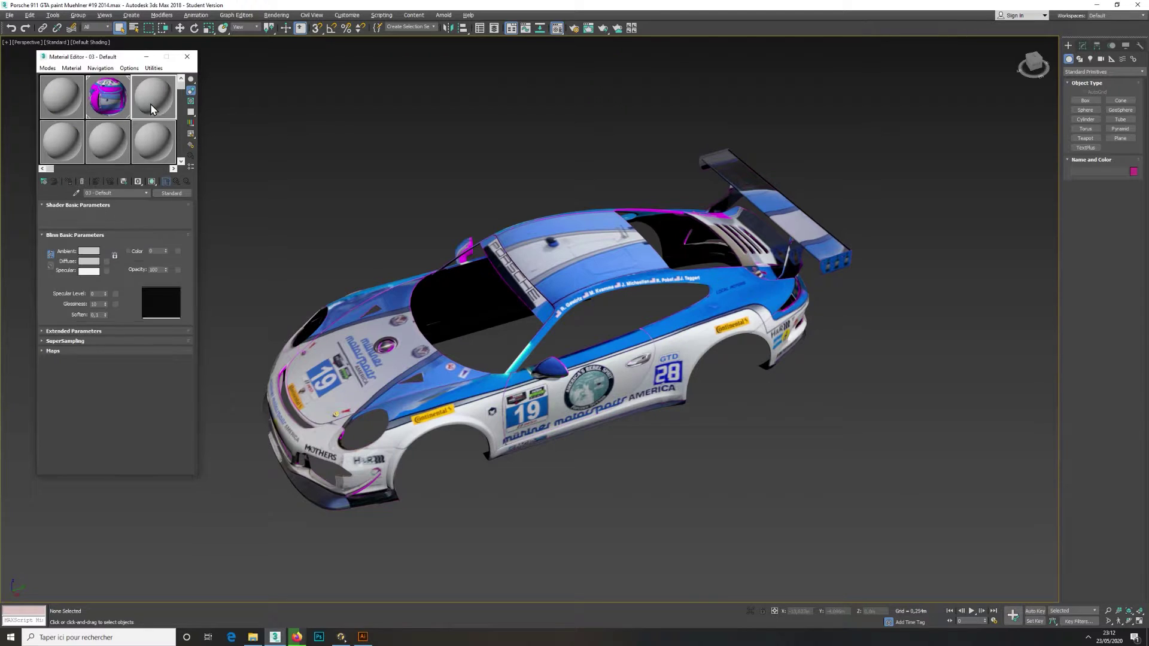
left_click(86, 264)
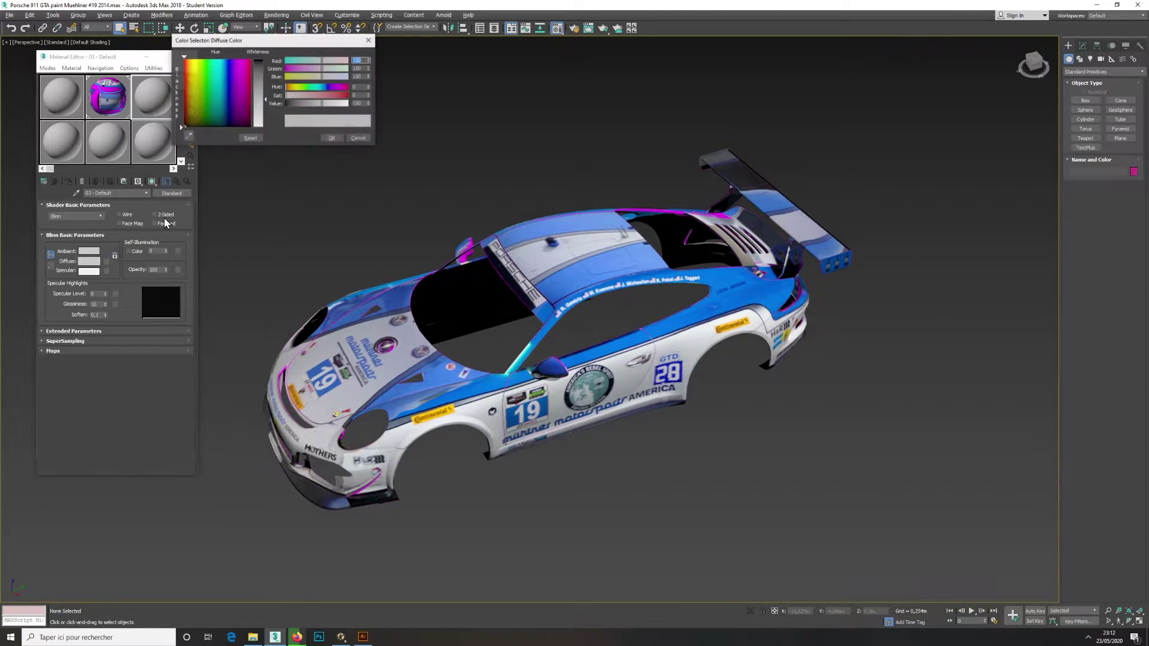
left_click_drag(265, 100, 266, 128)
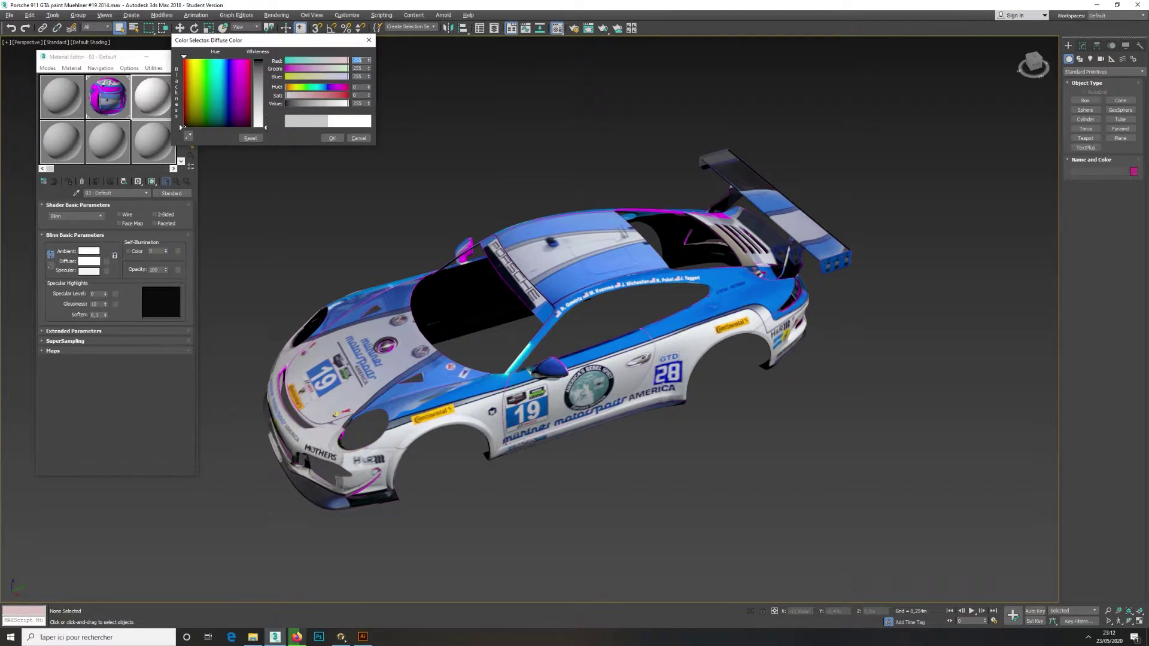
left_click(332, 138)
Assign the bitmap base-color.png to the diffuse color map of the 03 - Default material
left_click(42, 350)
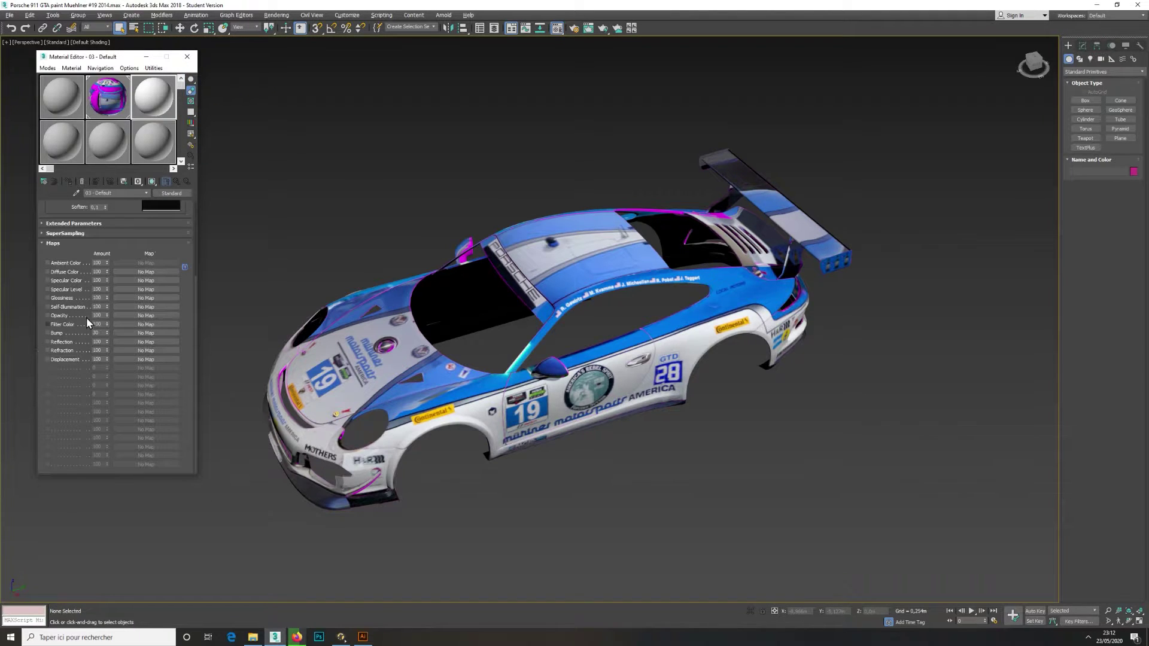
left_click(131, 271)
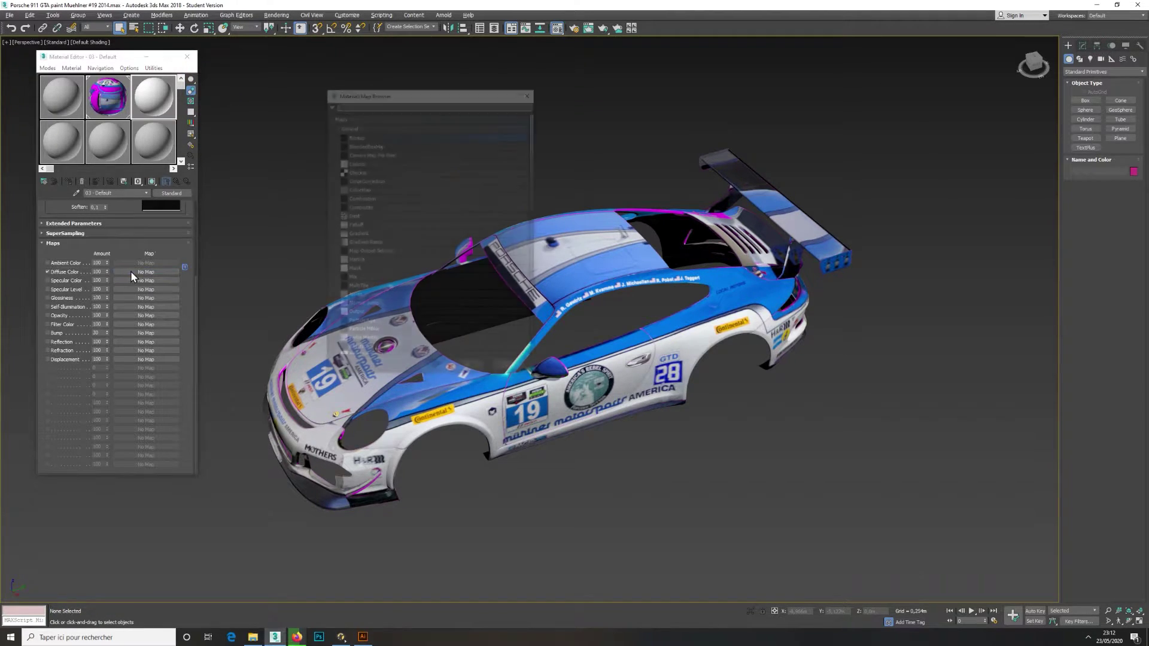
double_click(387, 135)
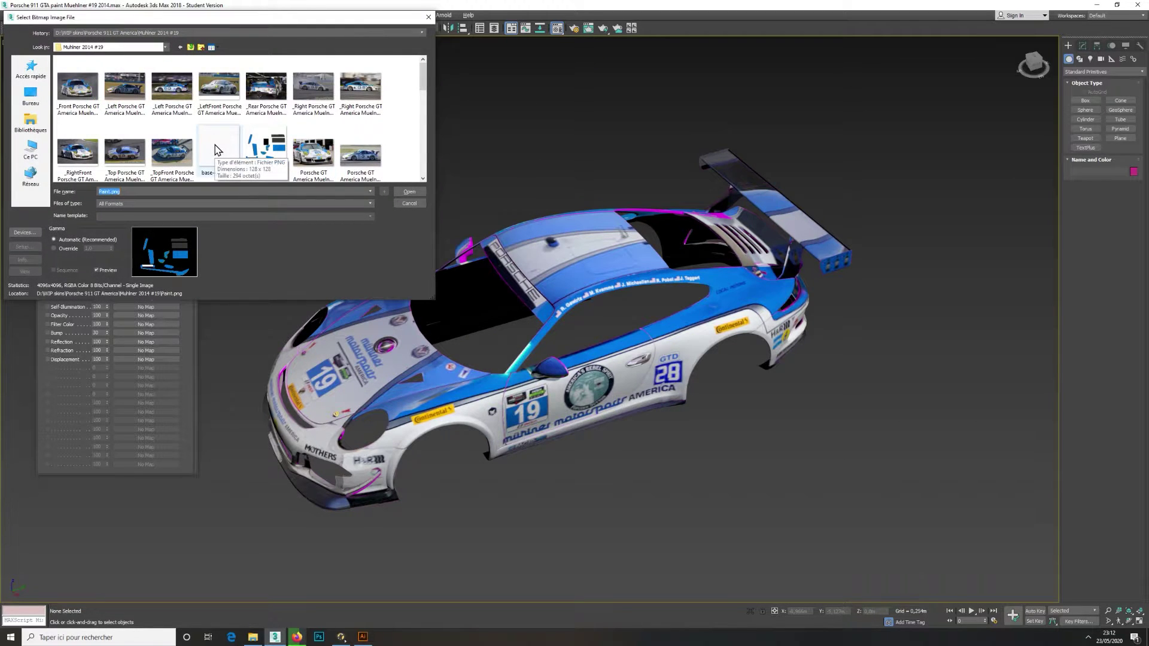
left_click(217, 150)
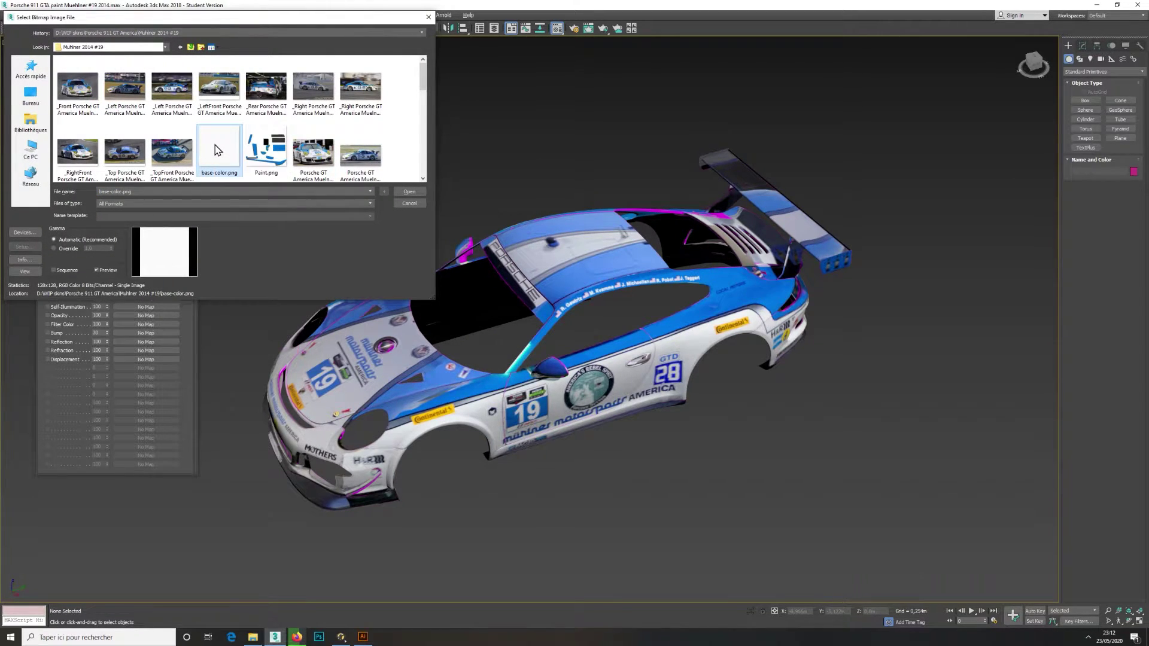
double_click(217, 149)
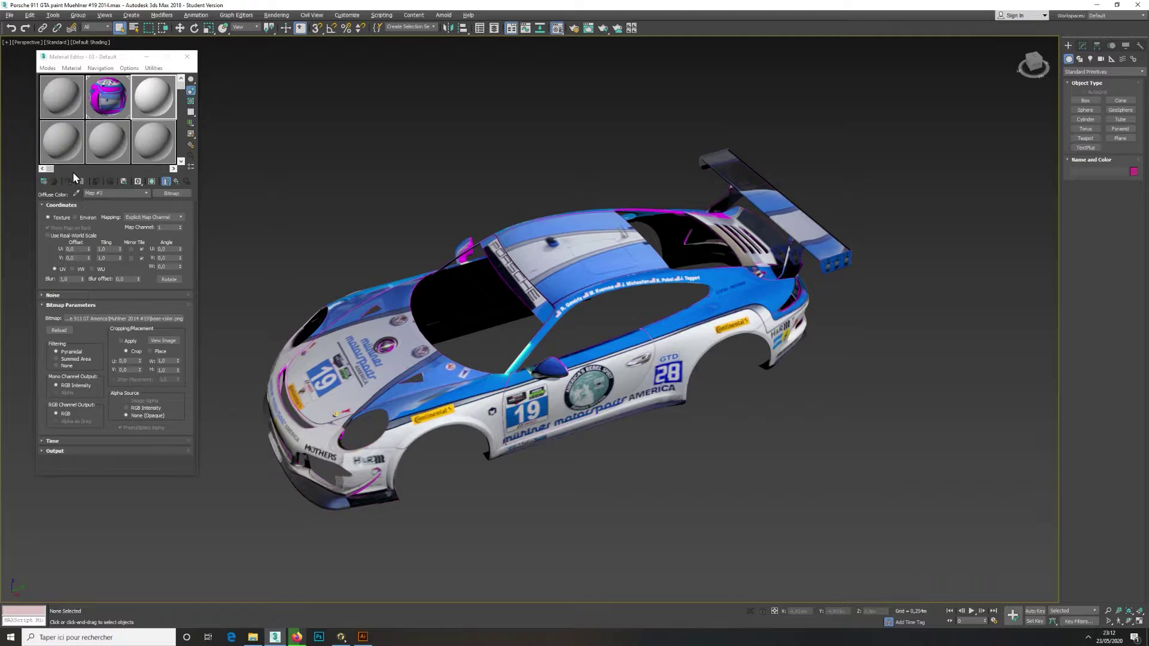
left_click(175, 181)
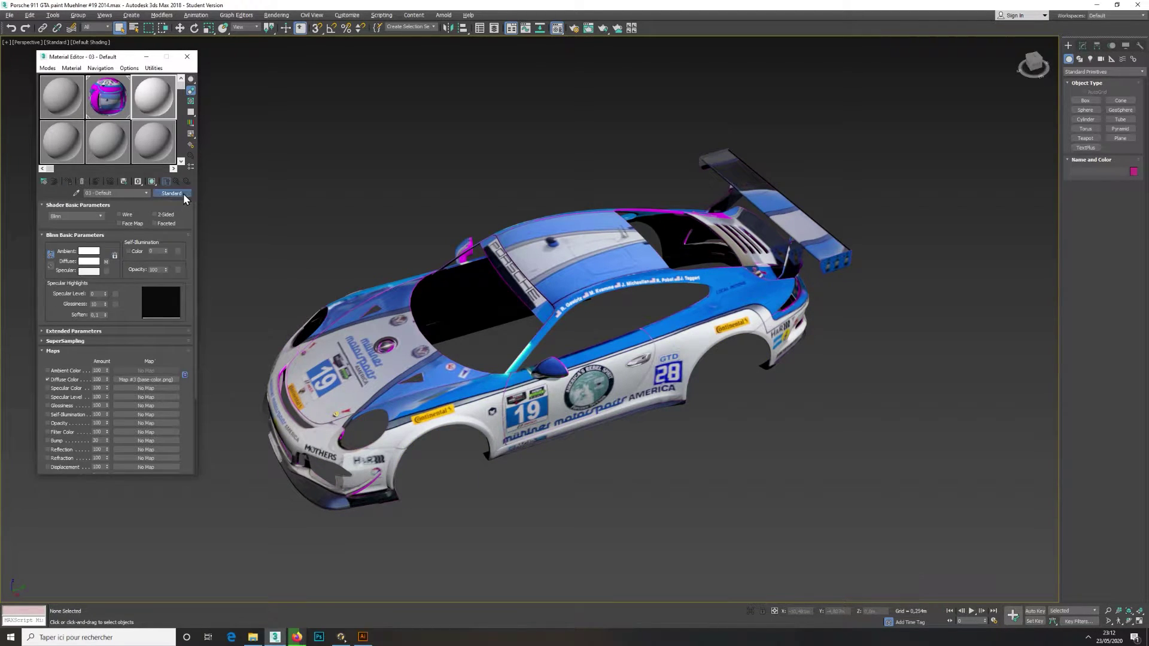
Convert the 03 - Default material to a Composite material, keeping the old material as a sub-material
left_click(183, 193)
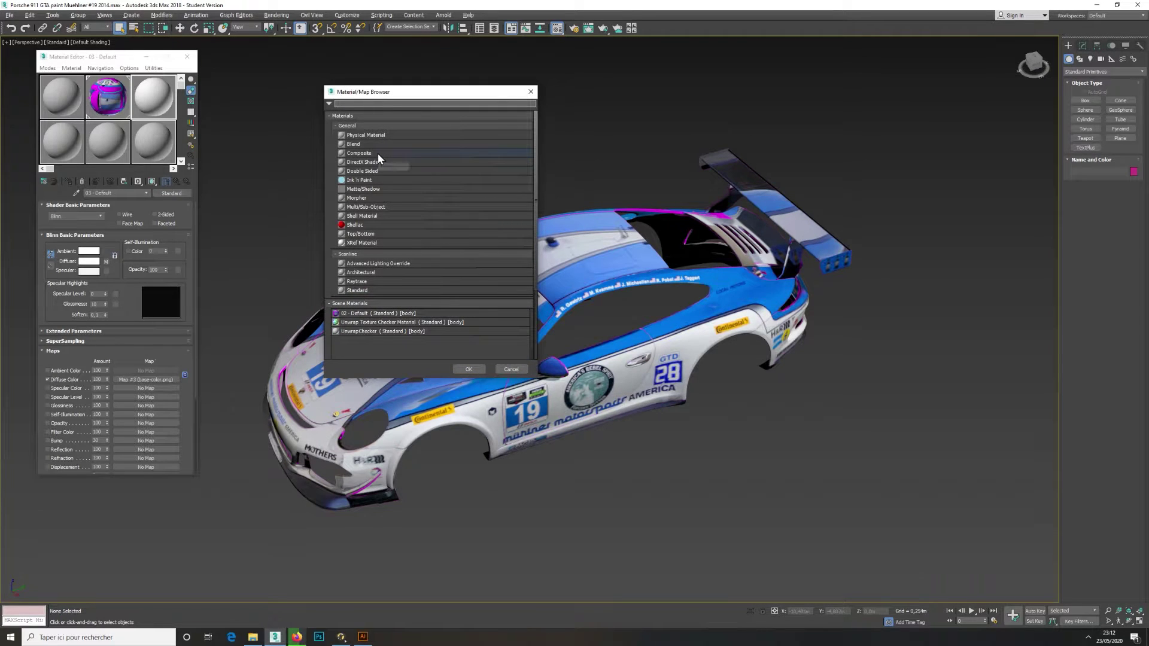
double_click(359, 154)
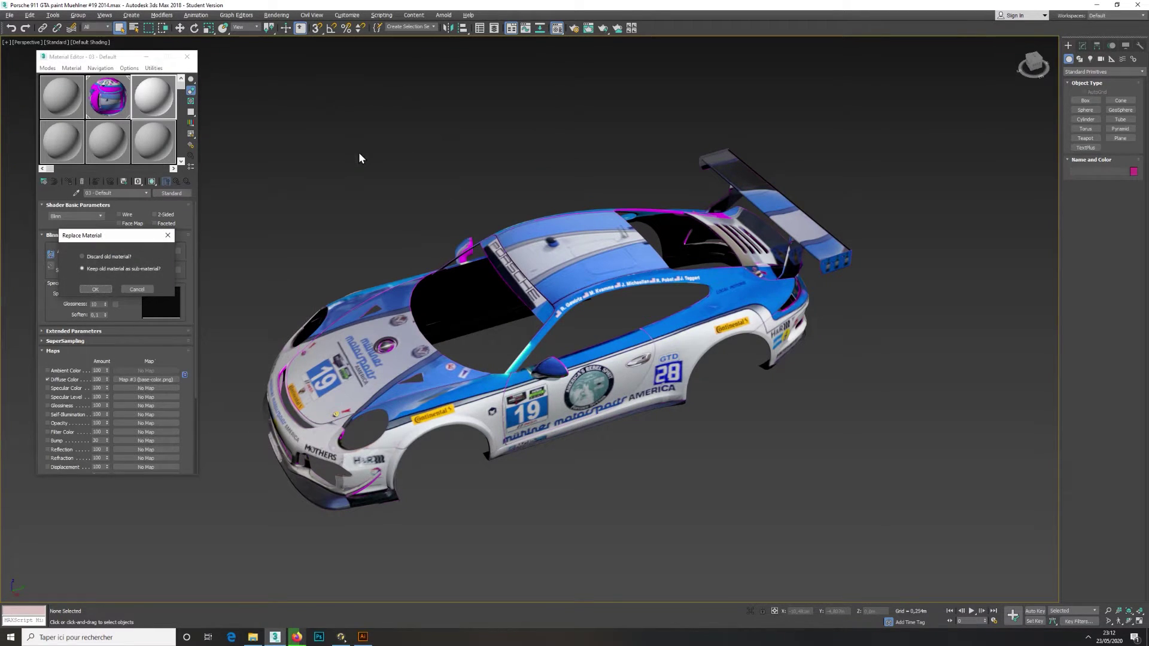
left_click(96, 289)
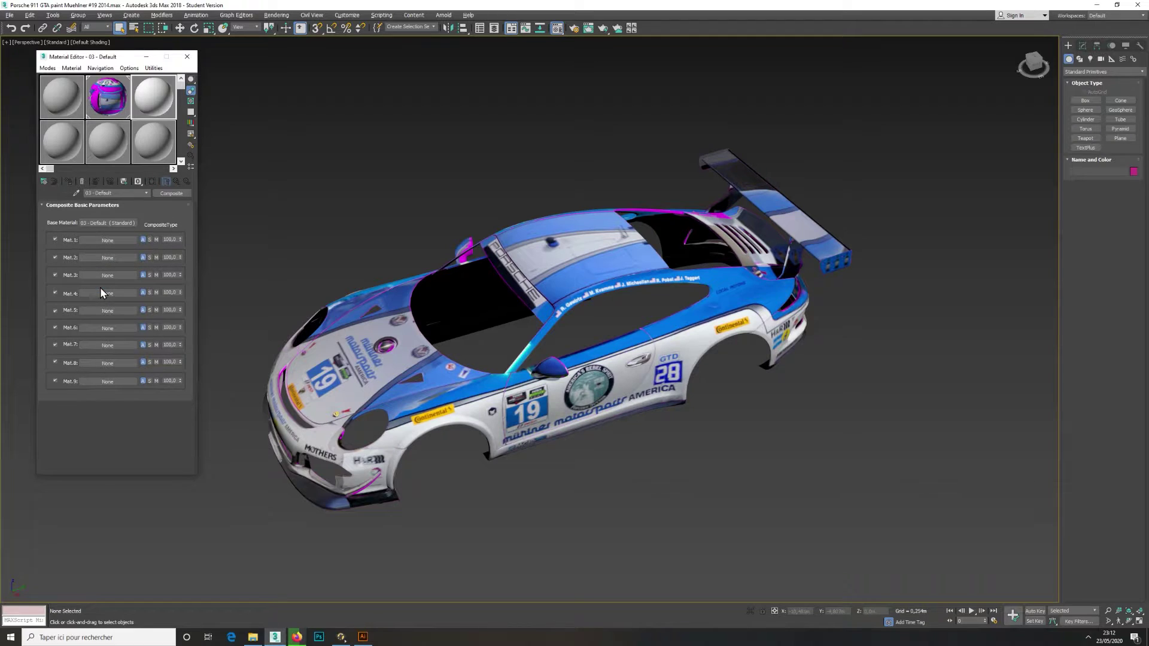
Add a Standard material as Mat. 1 of the composite and set its diffuse color to black
left_click(103, 240)
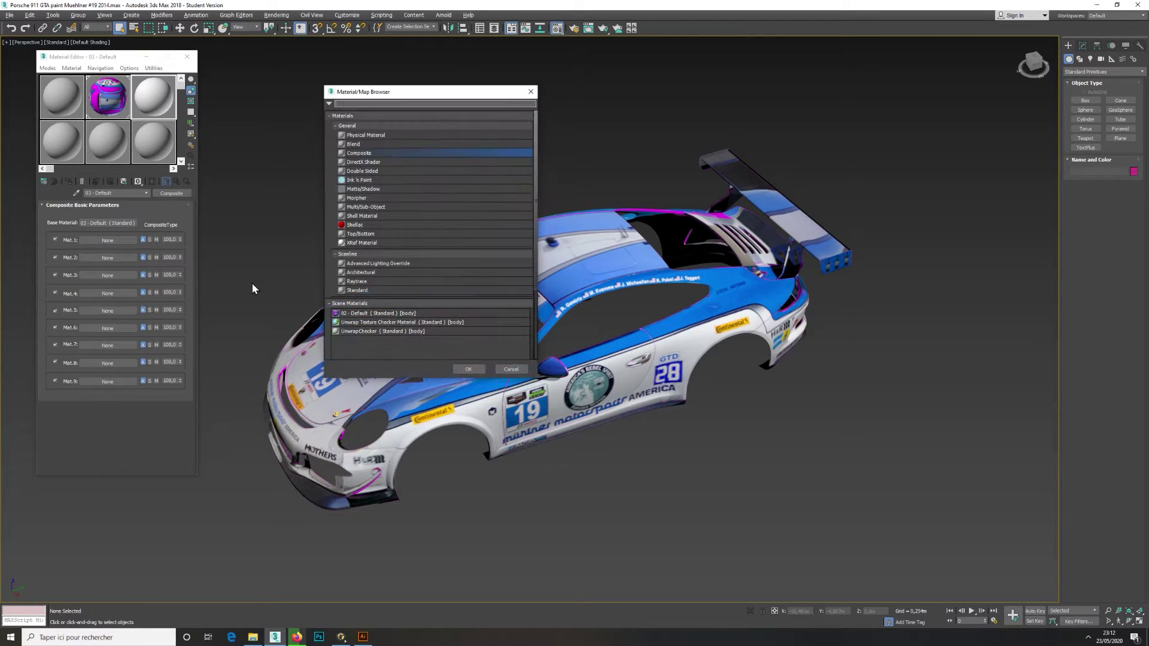
double_click(356, 290)
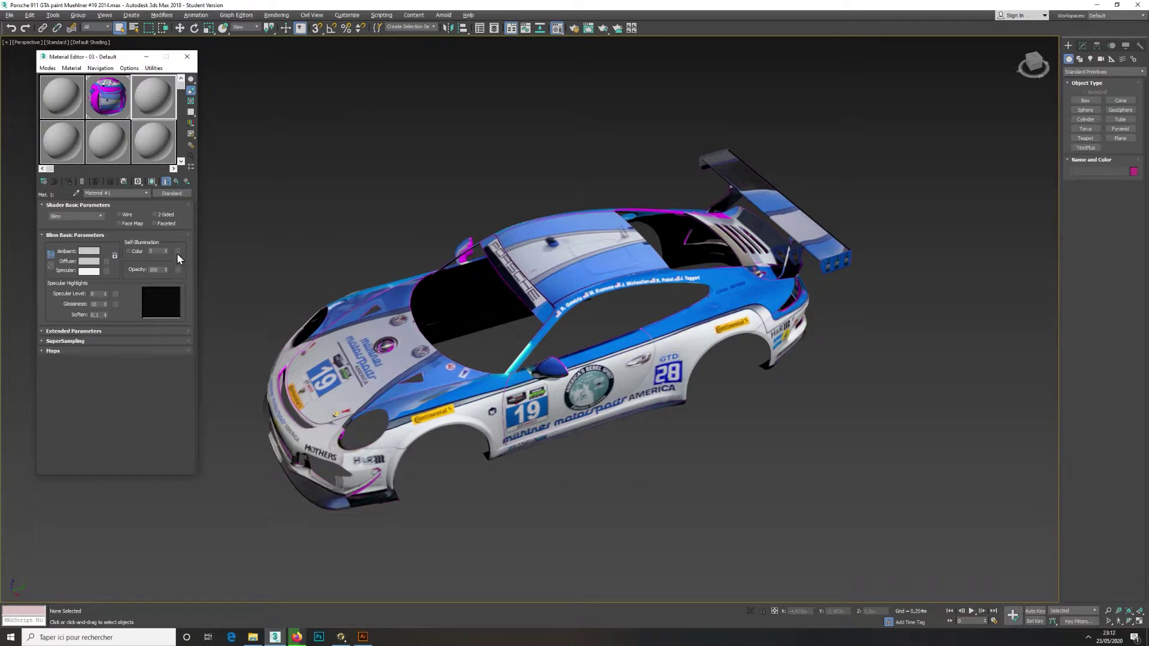
left_click(89, 261)
left_click_drag(315, 103, 285, 104)
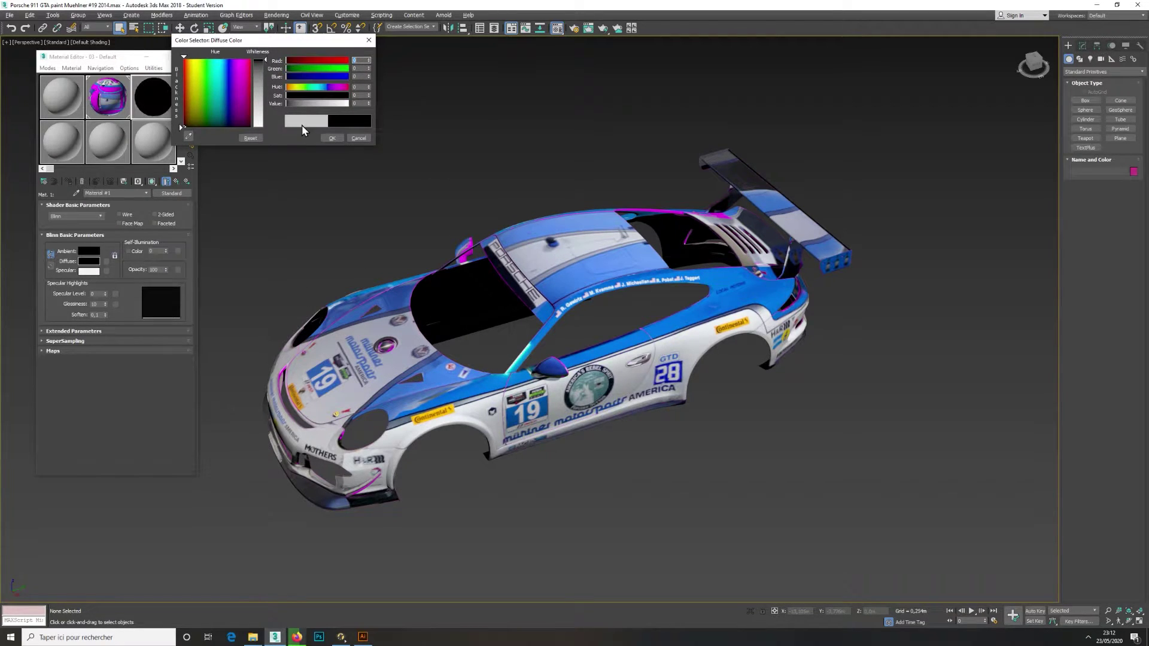
left_click(332, 138)
Load Paint.png as a bitmap in the diffuse color map of the Mat. 1 sub-material
left_click(67, 350)
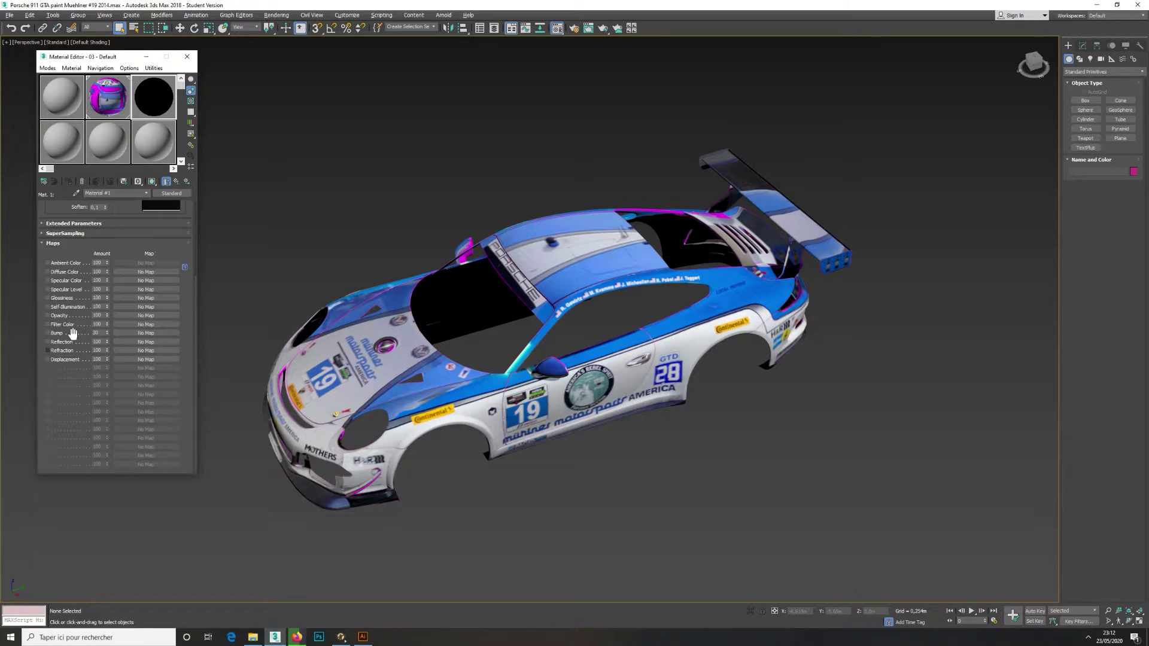
left_click(146, 271)
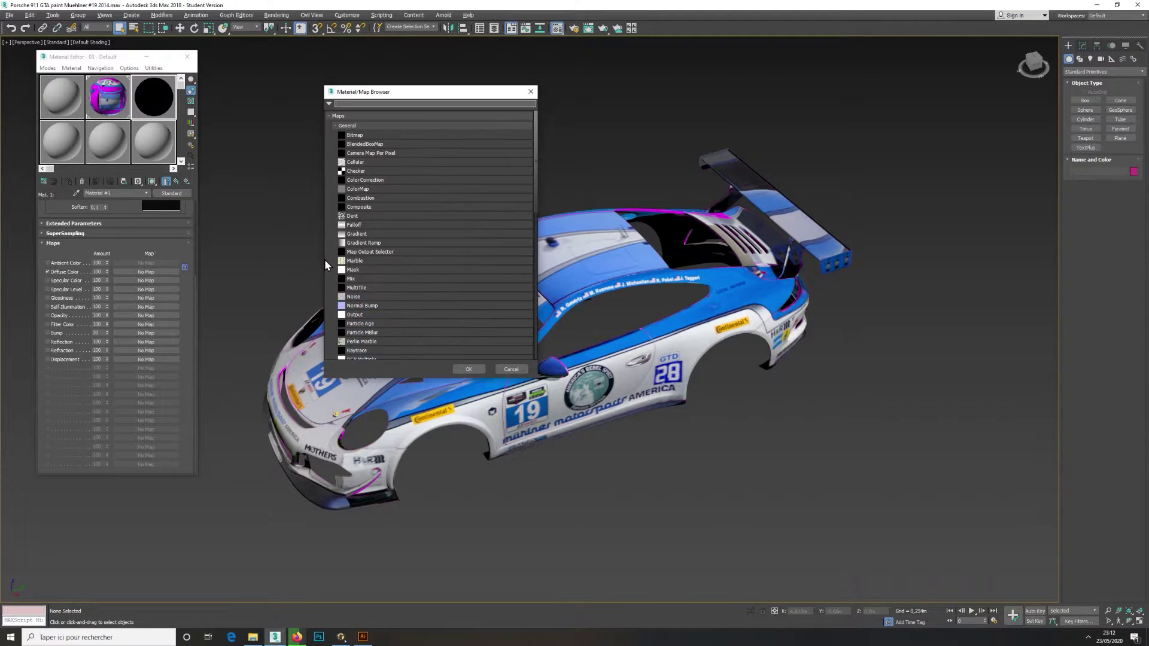
double_click(376, 134)
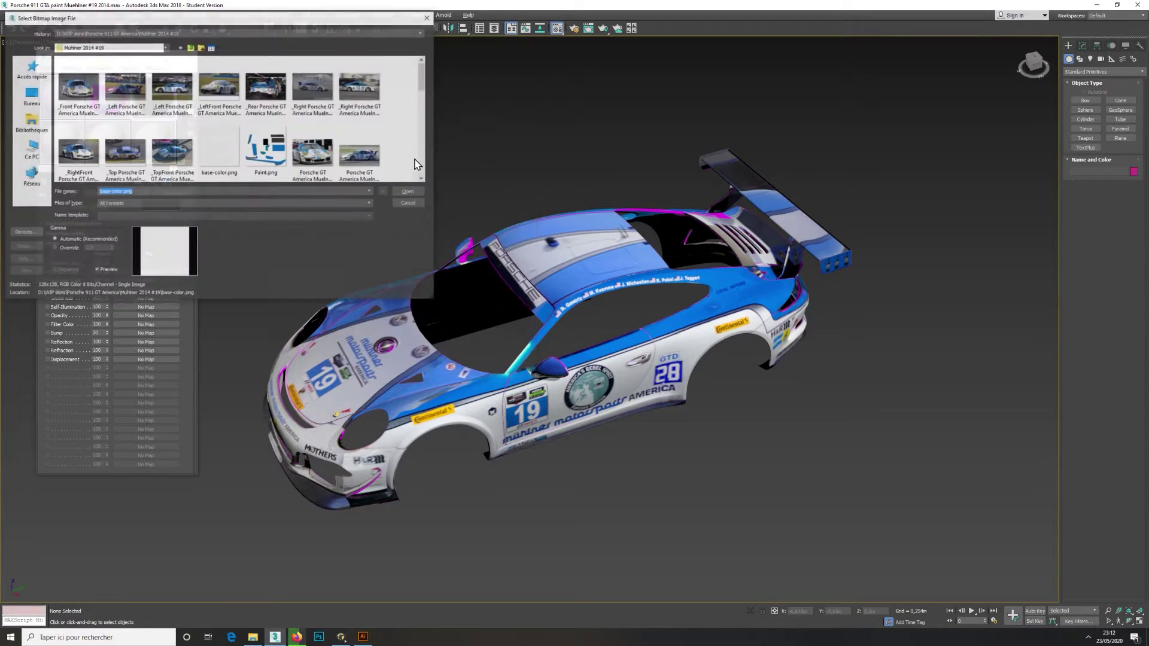
double_click(264, 146)
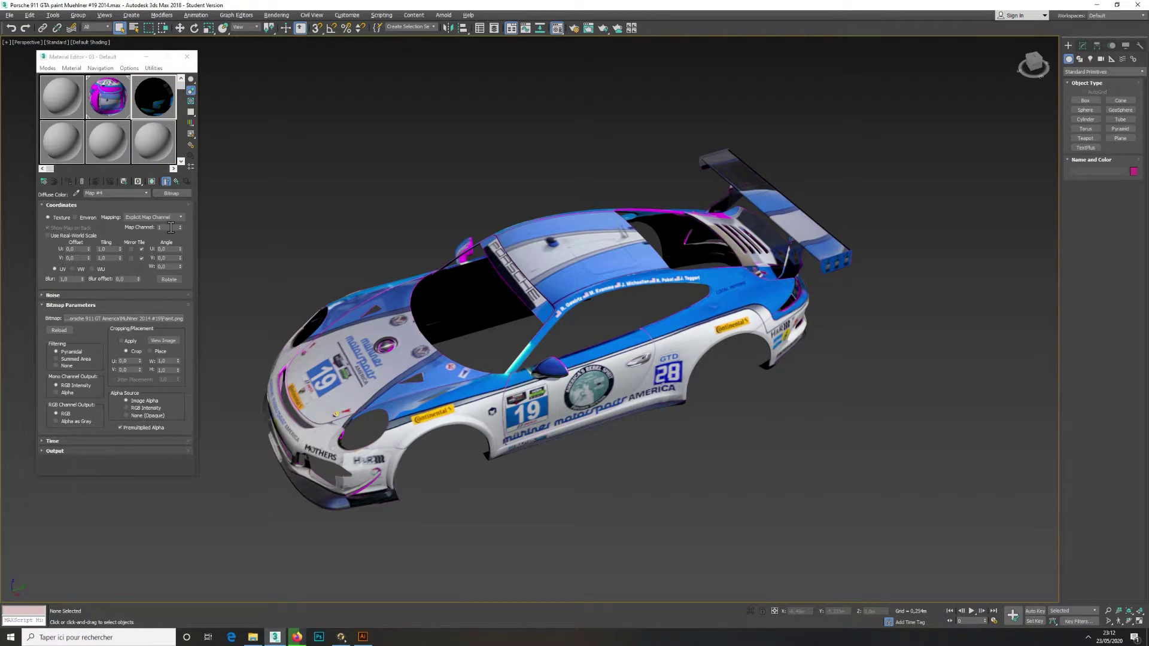
Check the map channel of the car body's Unwrap UVW modifier, then set the Paint.png map to channel 2 with tiling off
left_click(537, 233)
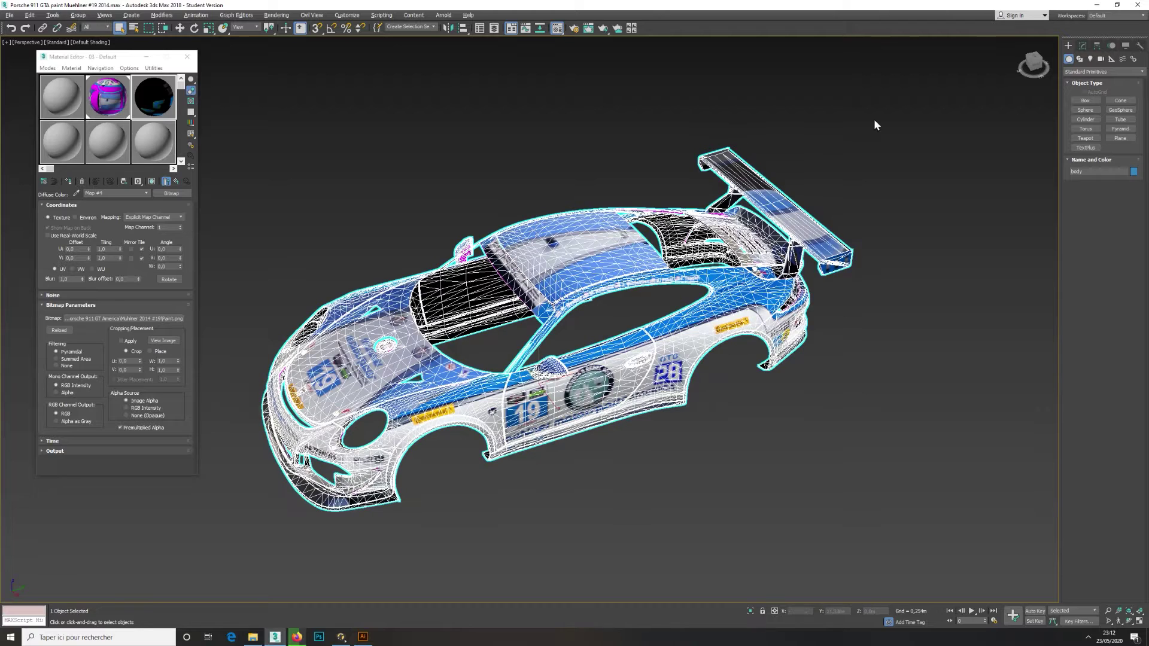
left_click(1082, 45)
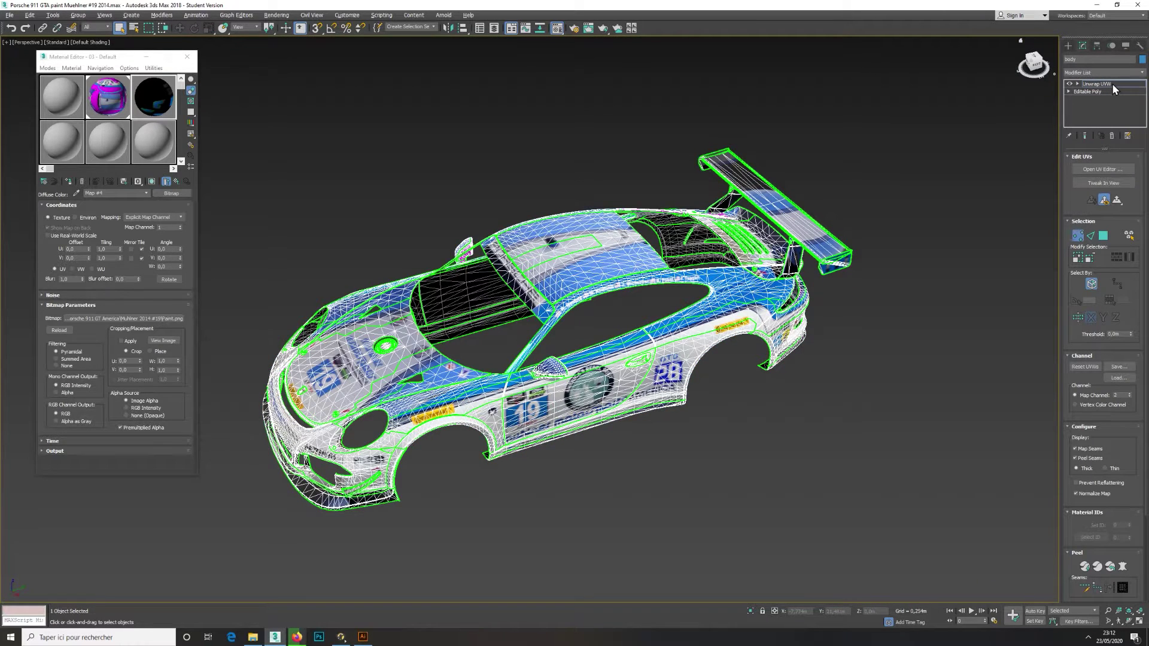
left_click(1112, 83)
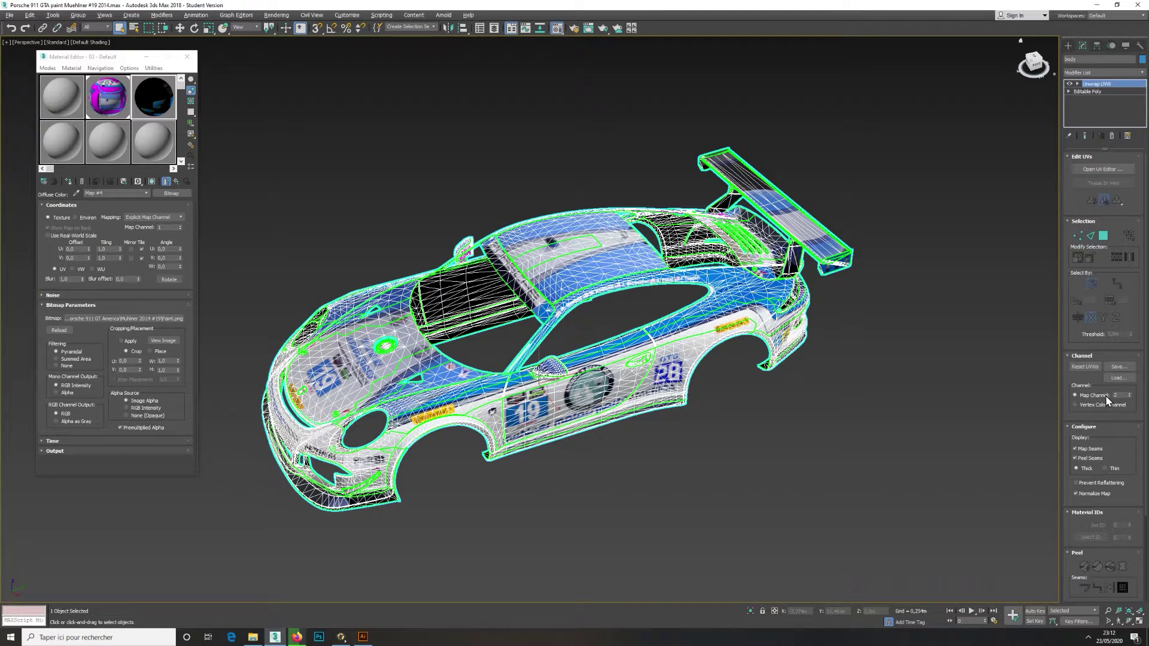
left_click(179, 225)
left_click(140, 260)
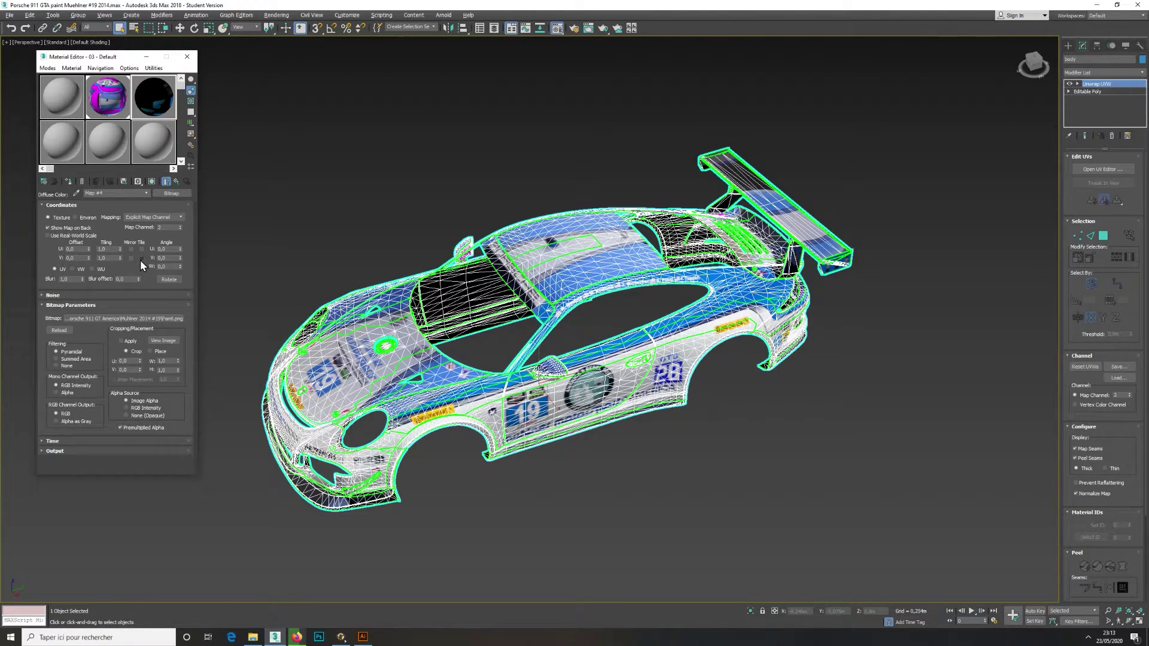
Copy the Paint.png diffuse map to the opacity map of the Mat. 1 sub-material as an instance
left_click(187, 180)
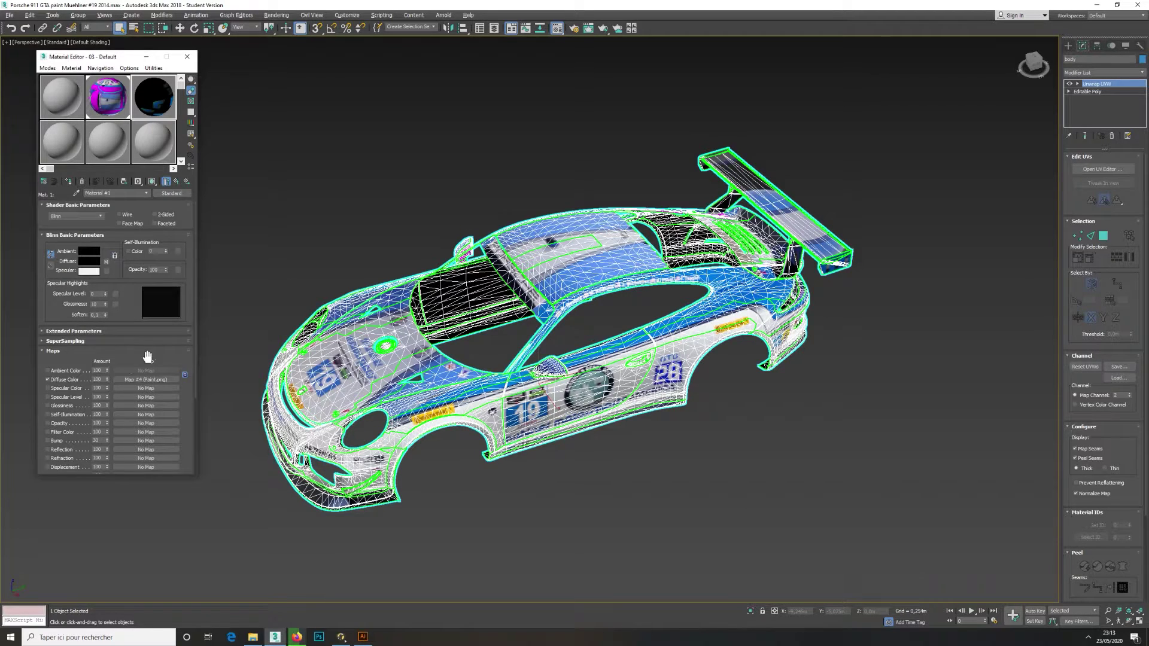
scroll(149, 359, "down", 3)
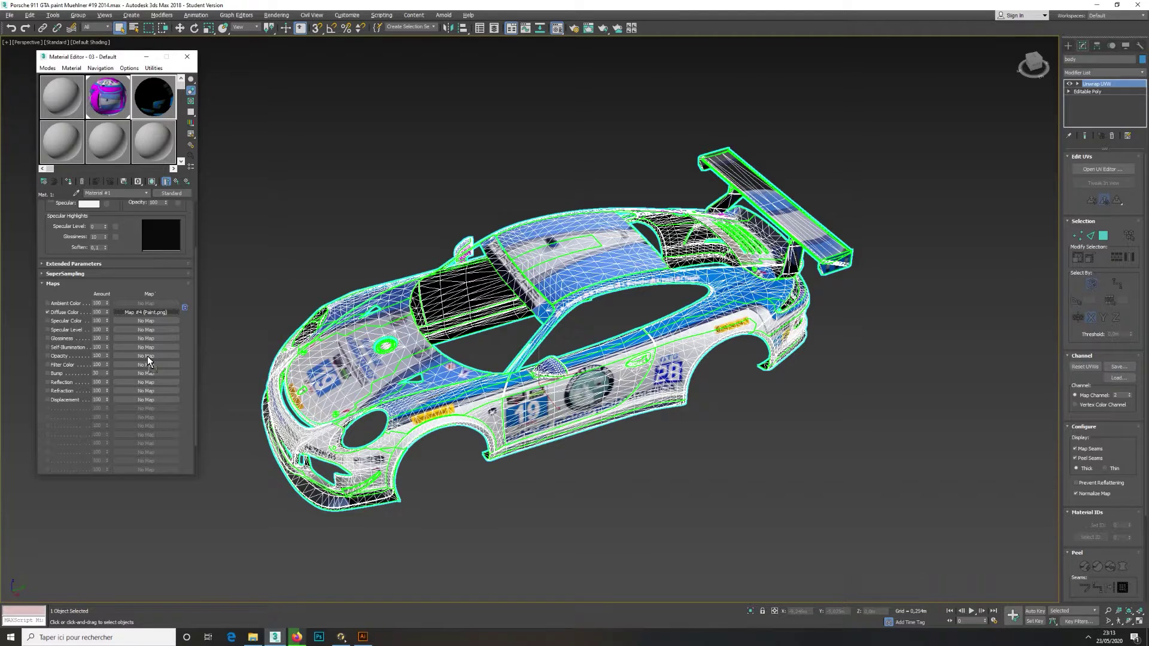
left_click_drag(148, 359, 148, 356)
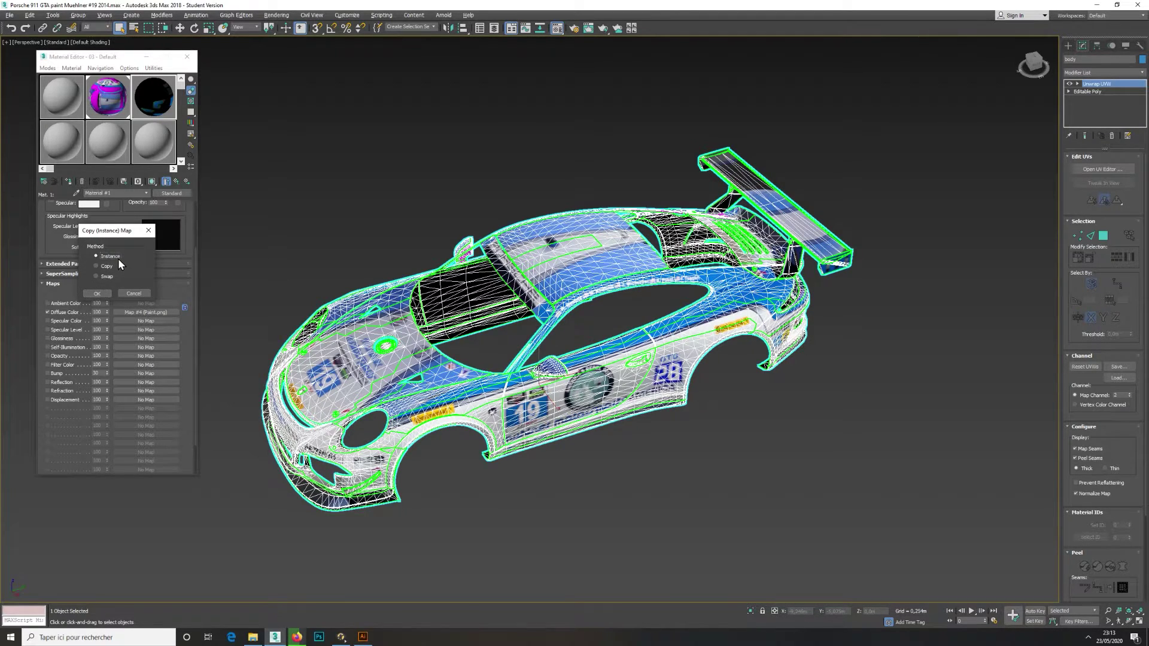
left_click(105, 294)
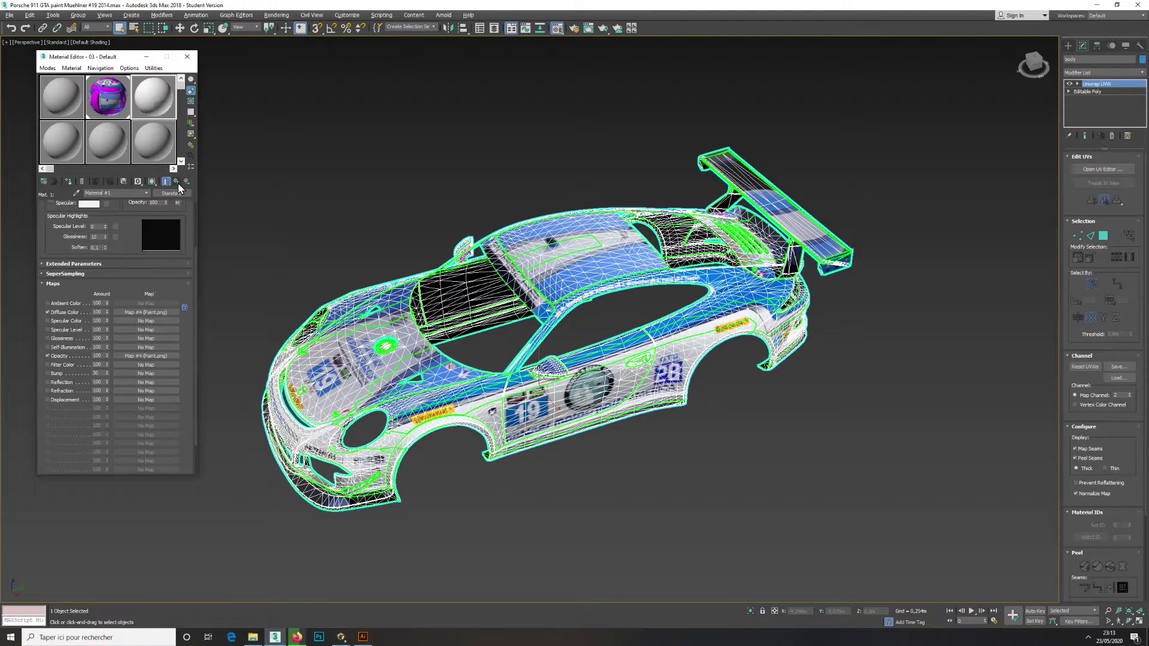
Set the Paint.png map's mono channel output to Alpha and return to the composite material's basic parameters
left_click(147, 310)
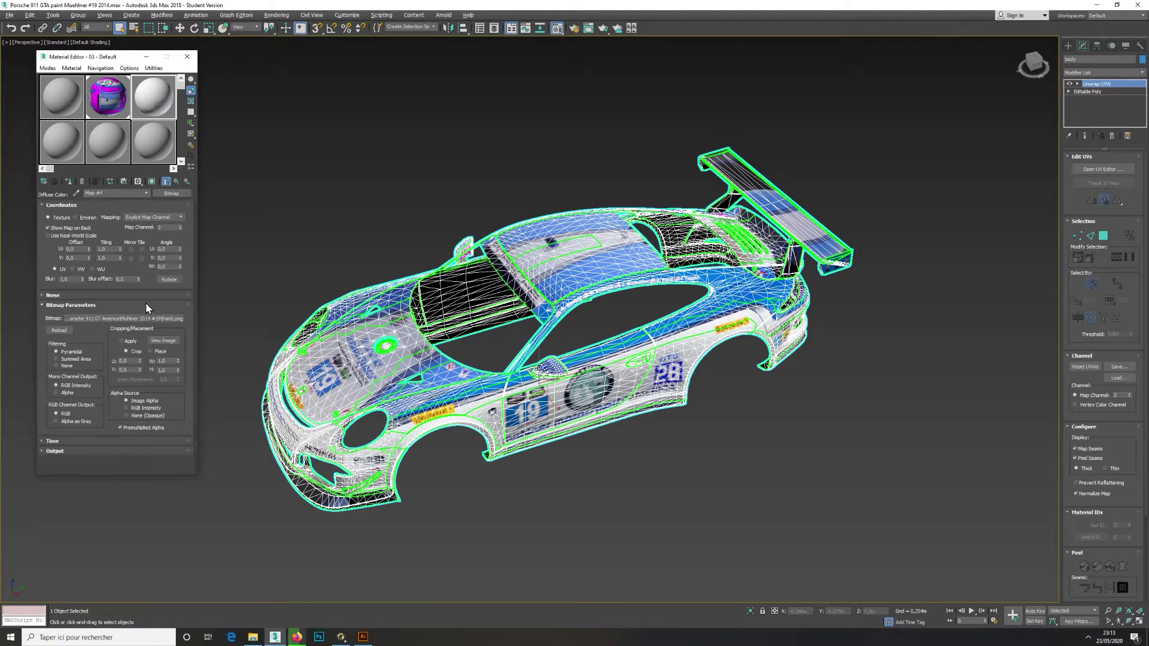
left_click(57, 392)
left_click(175, 182)
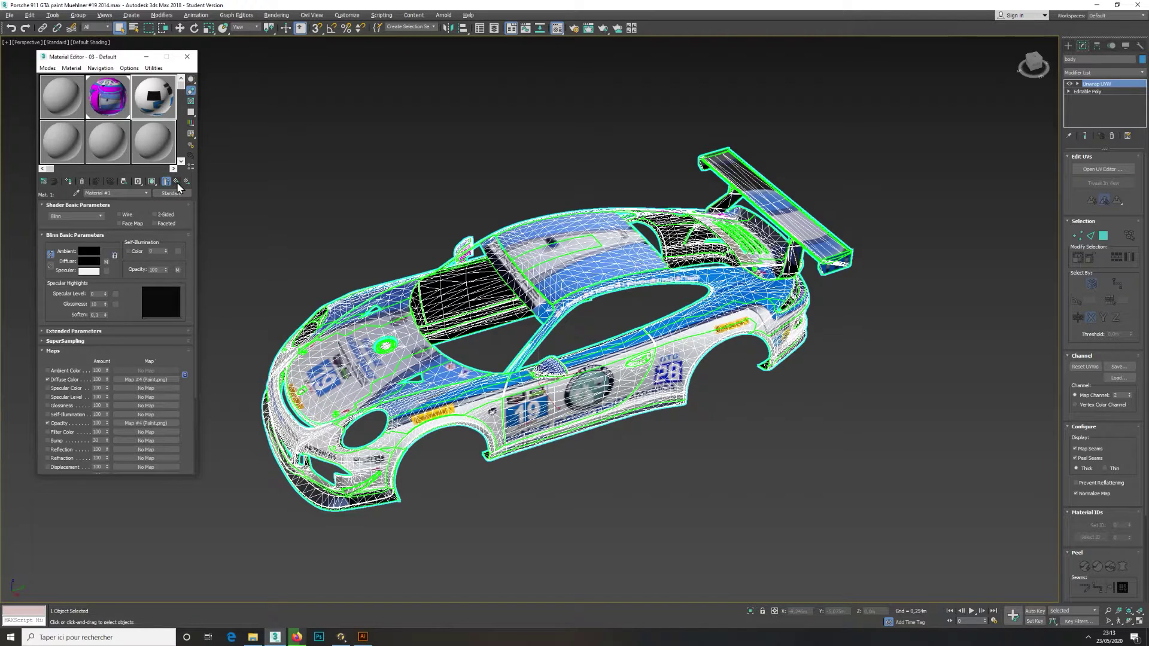
left_click(176, 182)
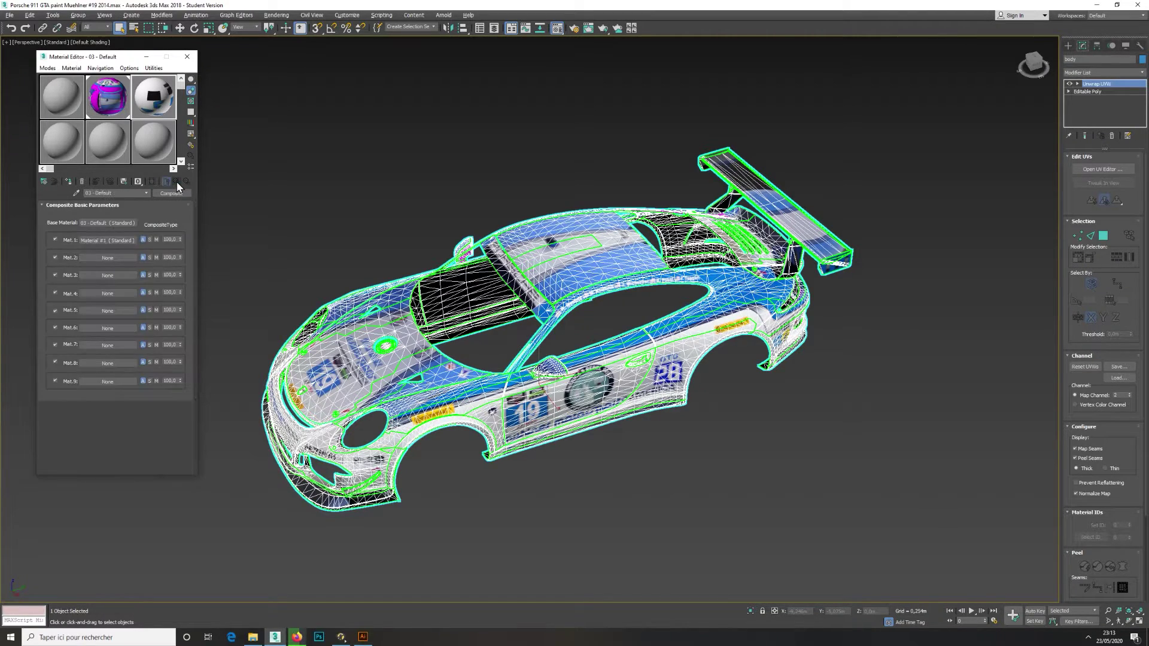
Assign the composite material to the selected car body and render the perspective view to inspect the paint
left_click(68, 180)
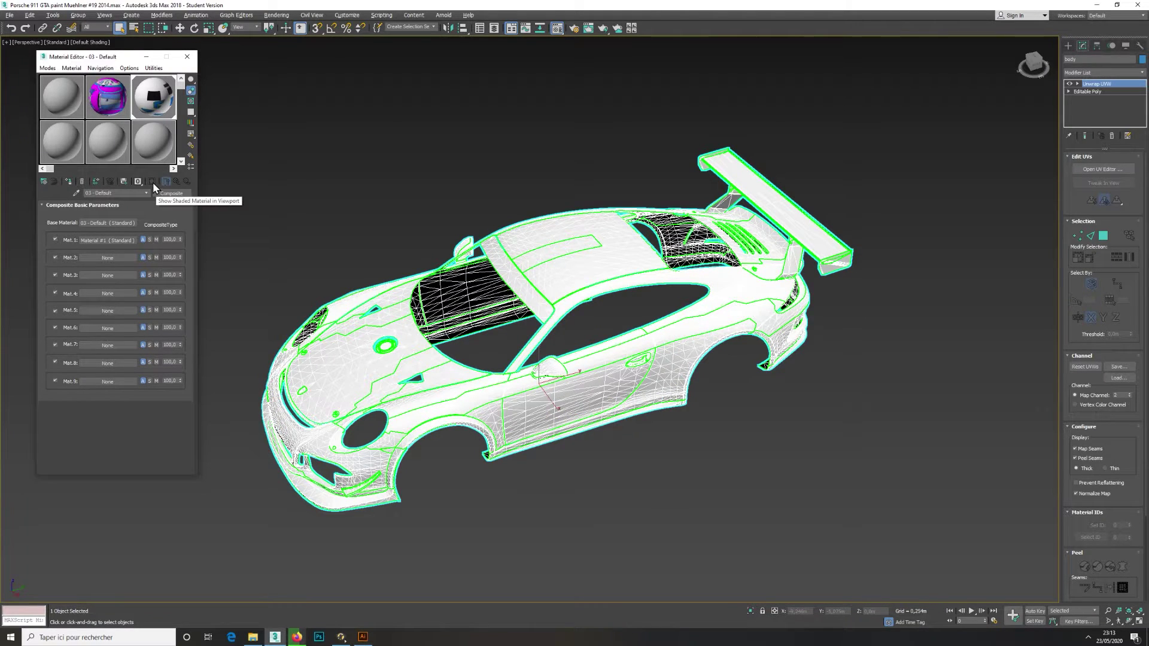
middle_click_drag(659, 401, 679, 409, "alt")
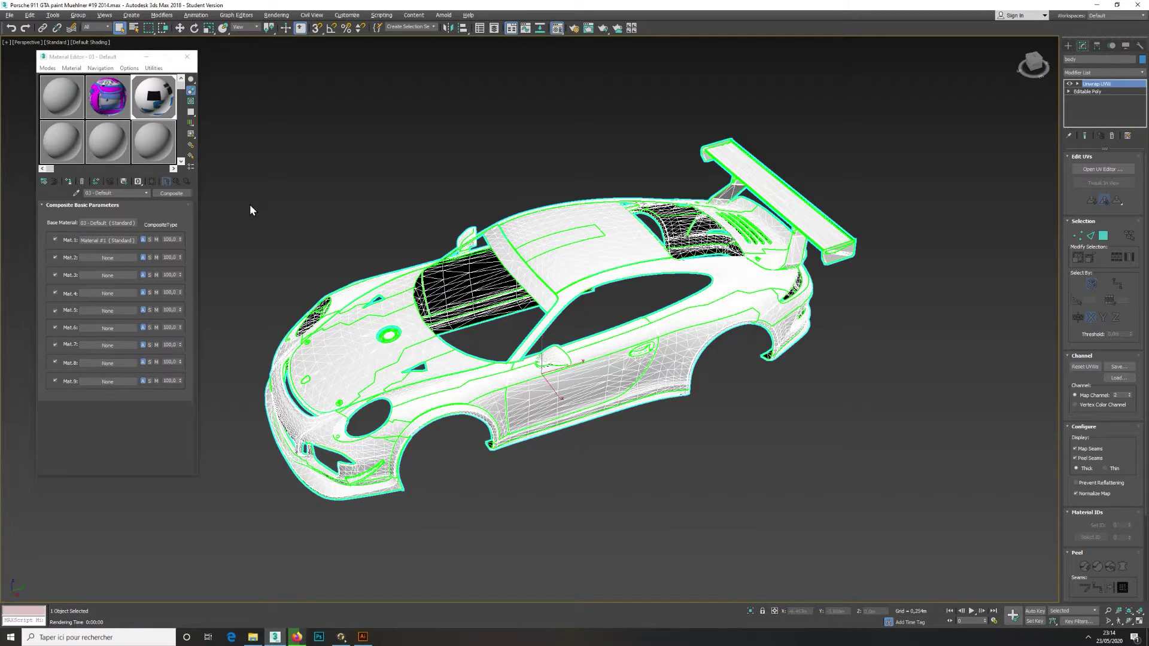
key("shift+q")
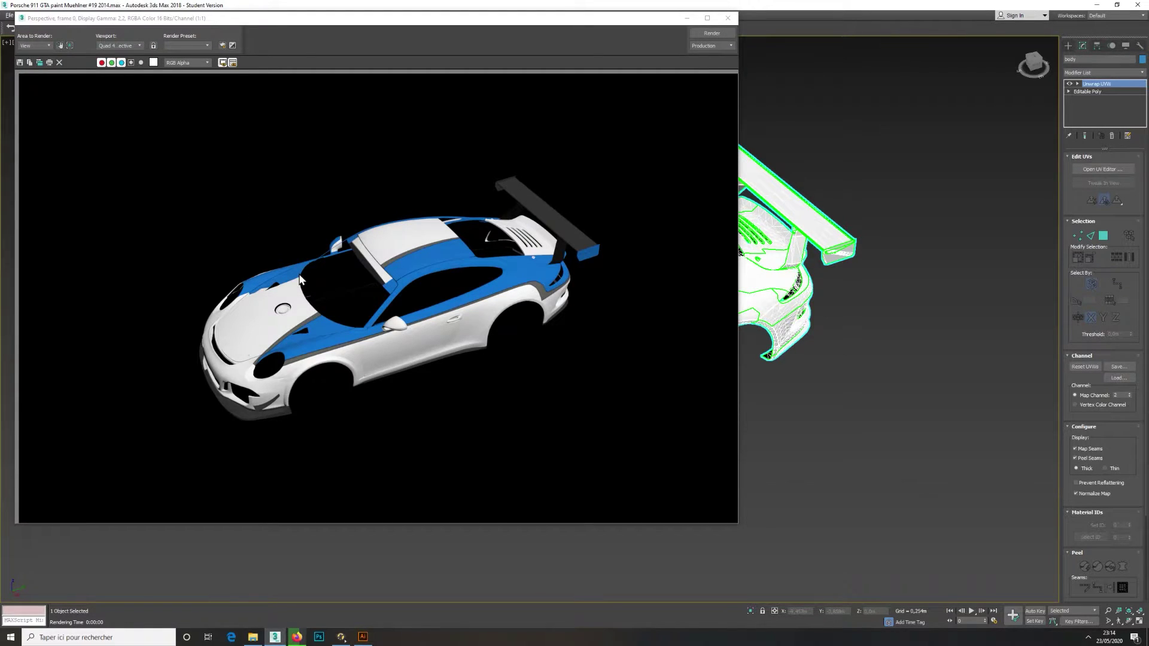
scroll(402, 308, "up", 2)
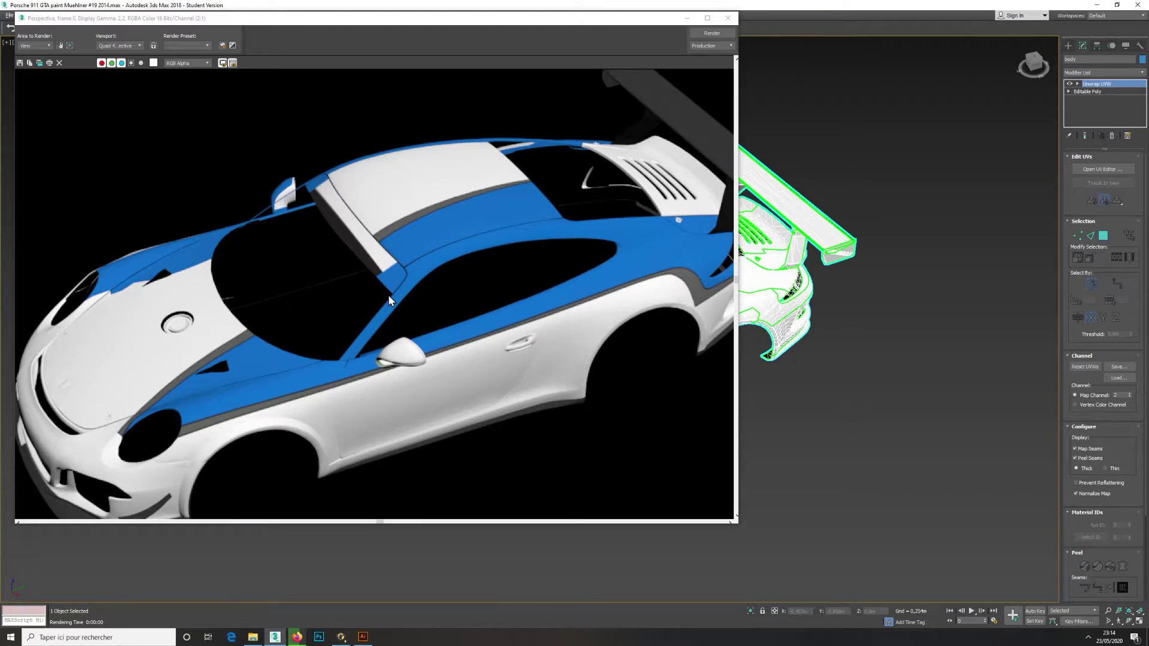
scroll(389, 299, "down", 2)
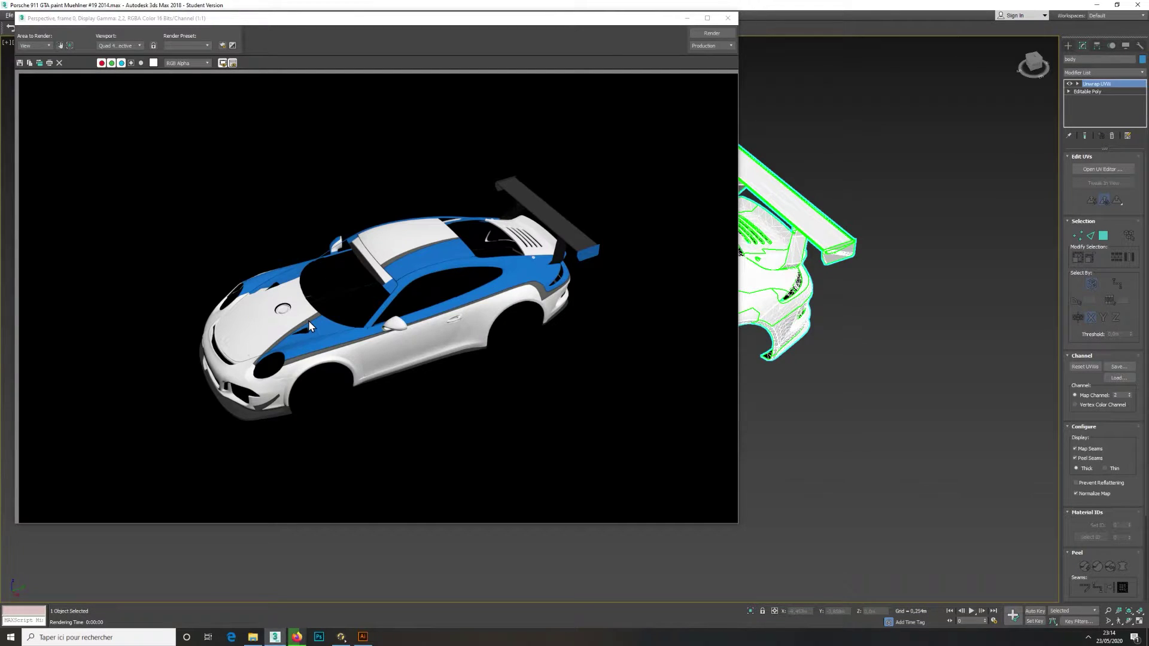
left_click(725, 21)
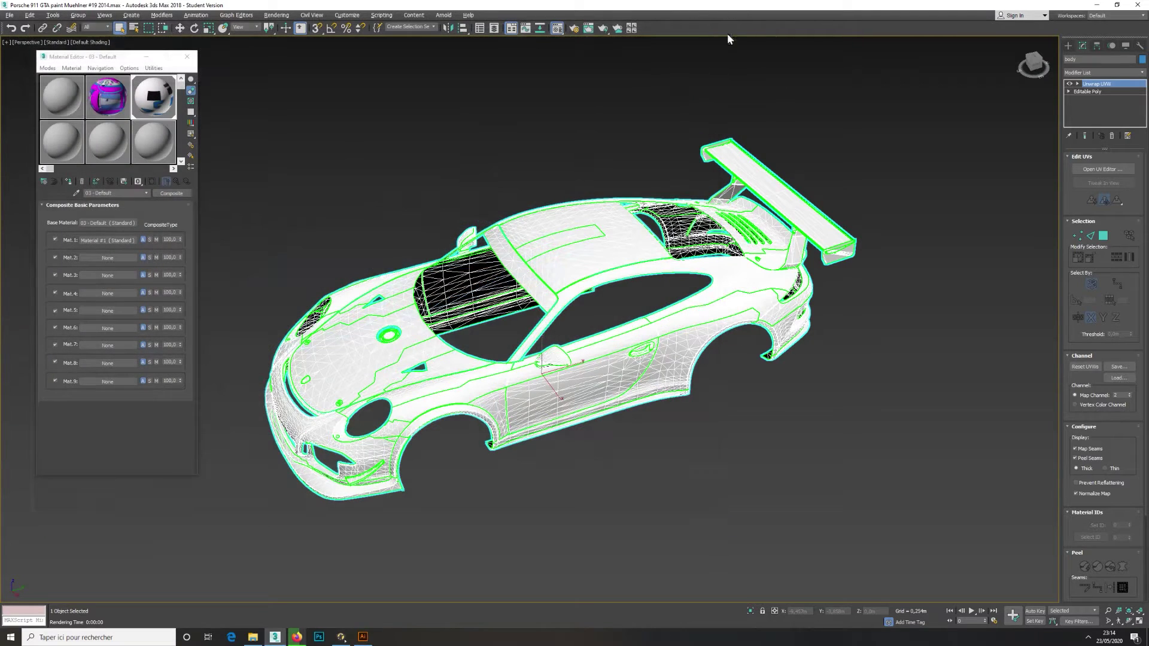
Open the UV editor for the car body's Unwrap UVW and enlarge its window for a closer view of the paint layout
left_click(1098, 171)
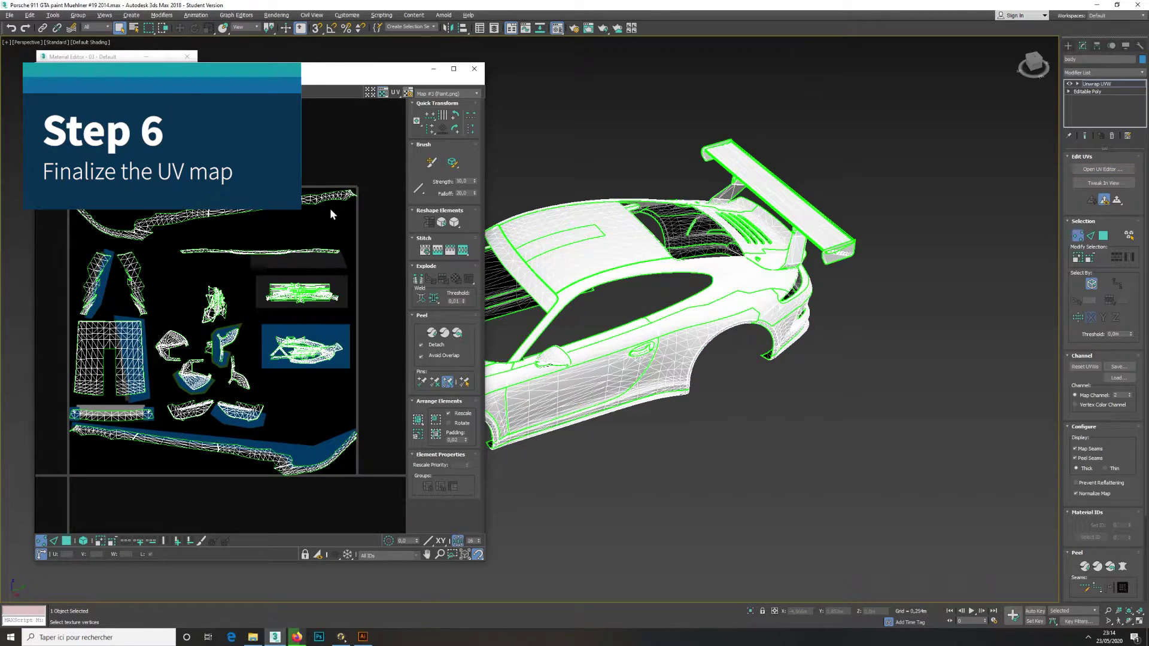
scroll(331, 214, "down", 2)
left_click_drag(484, 560, 779, 581)
scroll(418, 383, "up", 6)
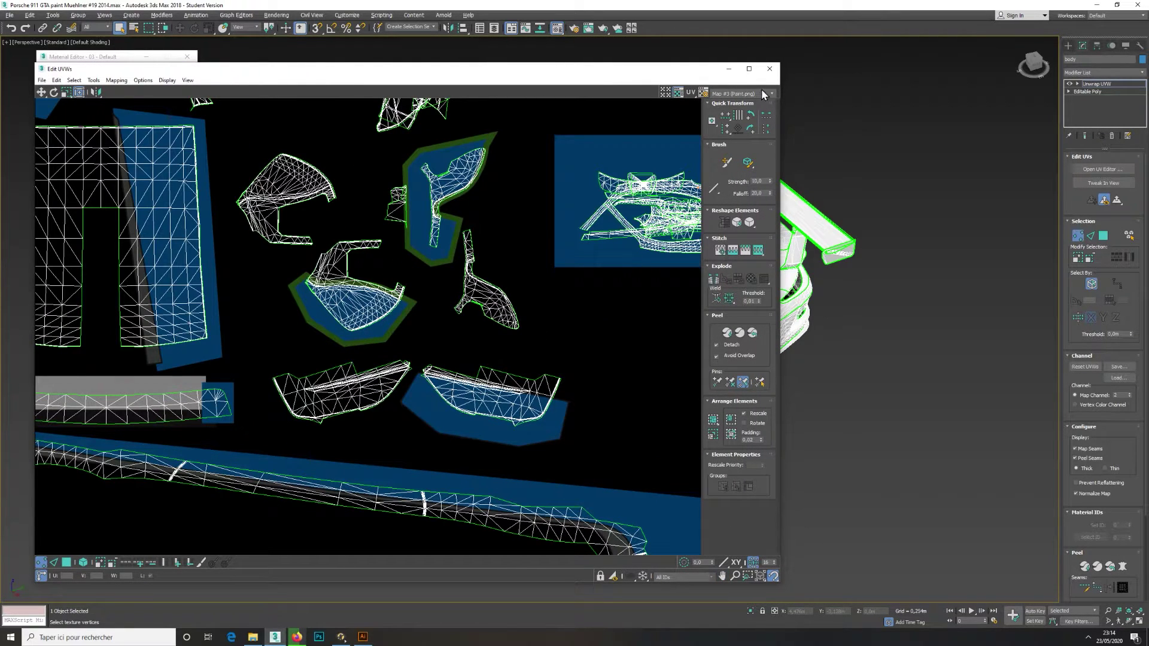
Reset the UV editor's texture list and show the Paint.png map as the background
left_click(763, 94)
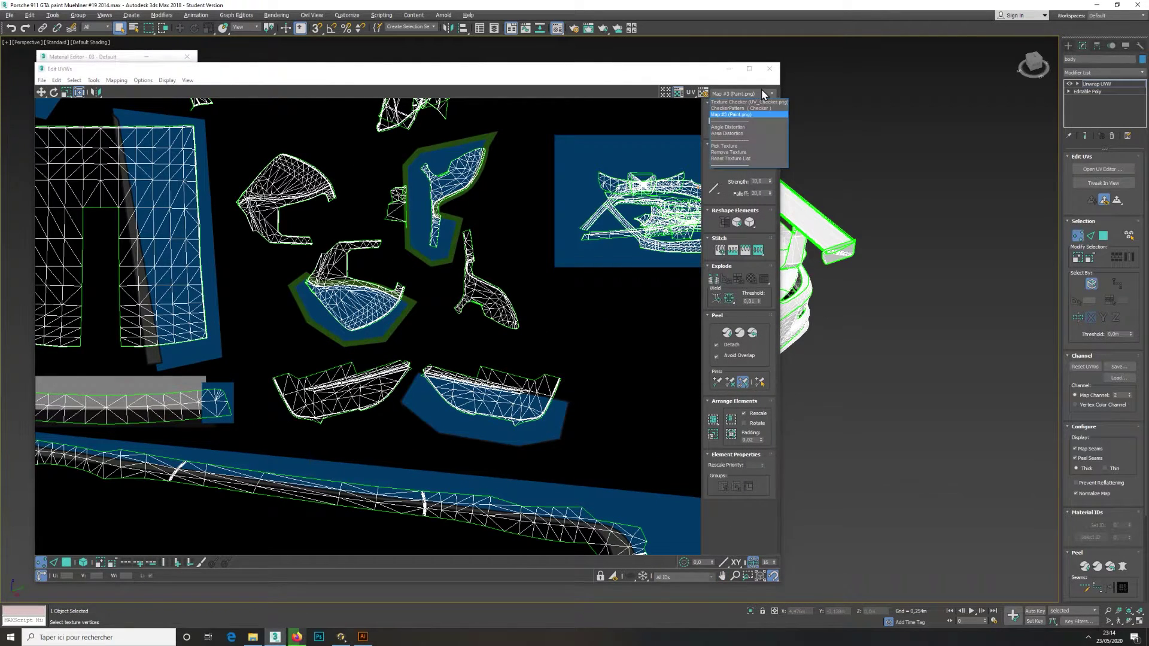
left_click(742, 158)
left_click(752, 94)
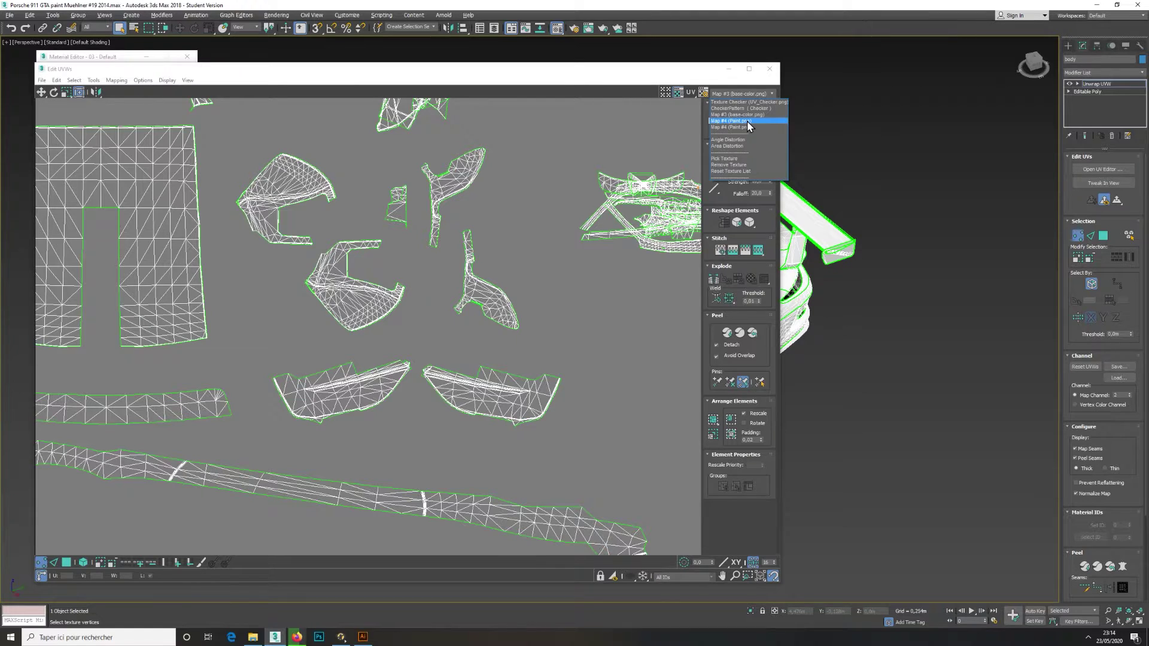
left_click(746, 121)
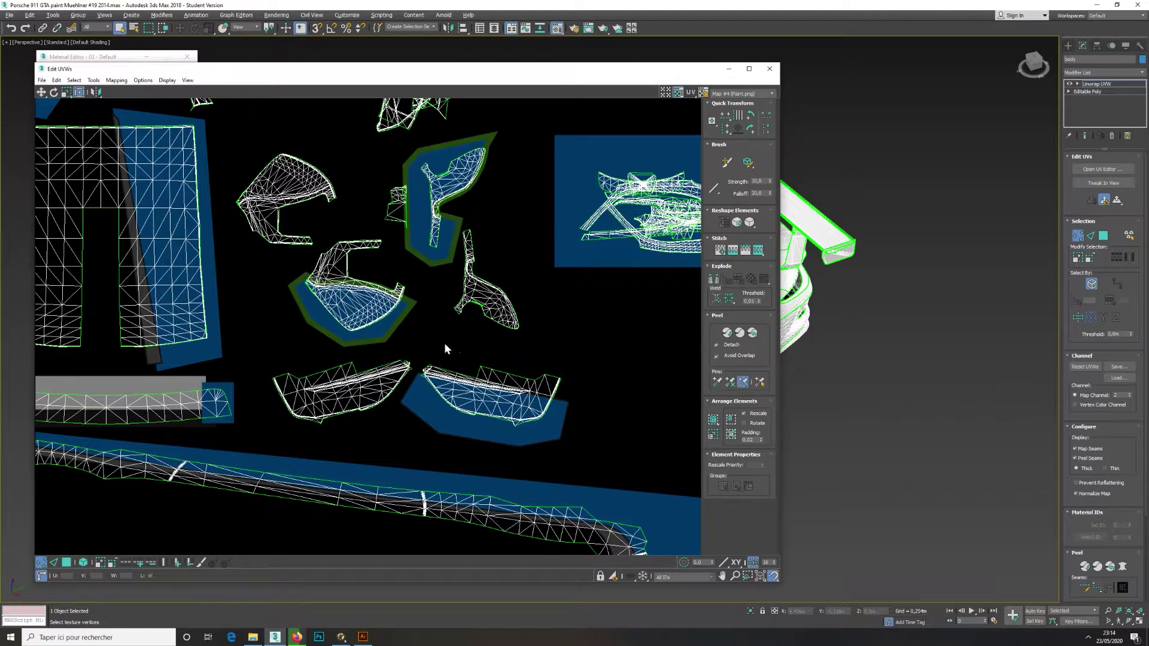
Select the whole unpainted curved UV island beside its matching blue-painted island and flip it horizontally
scroll(390, 388, "up", 2)
left_click_drag(245, 352, 354, 435)
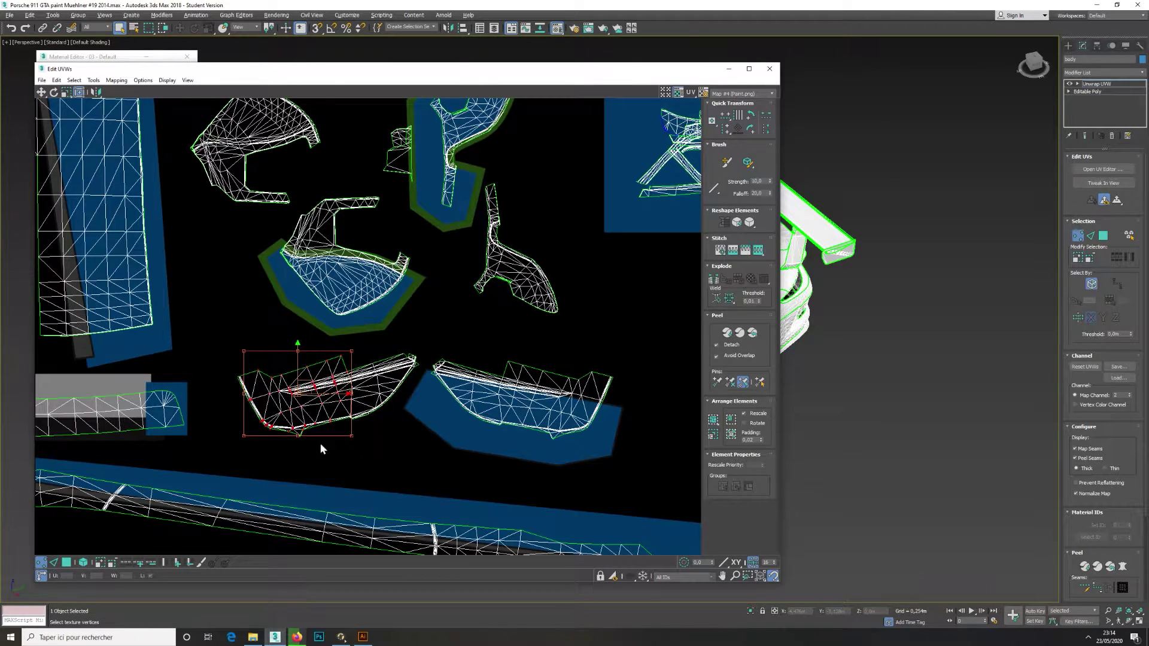
left_click(83, 563)
left_click(328, 411)
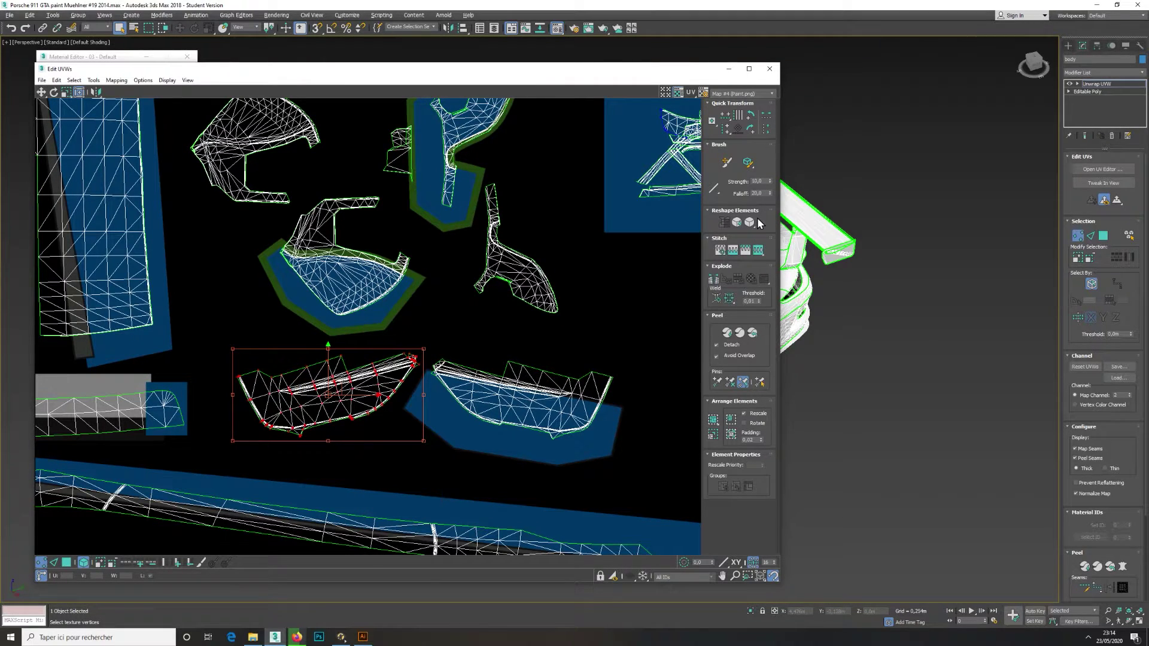
left_click(94, 80)
left_click(105, 91)
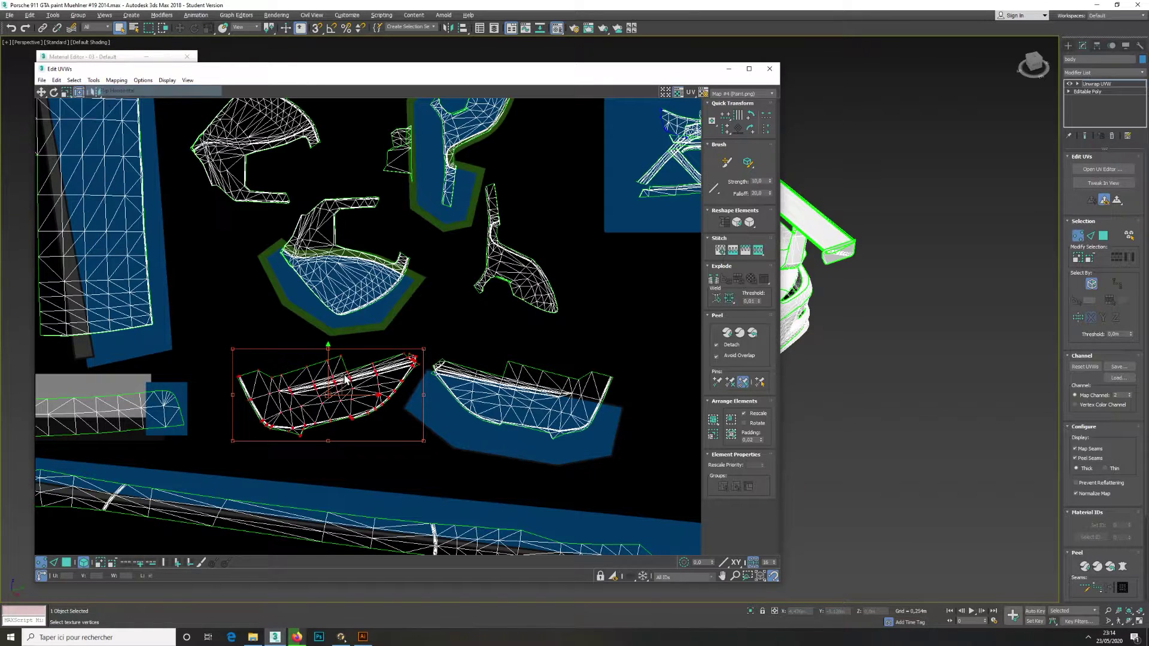
Move the flipped curved island onto its blue-painted counterpart and fine-tune its fit so both outlines overlap
middle_click_drag(418, 403, 373, 377)
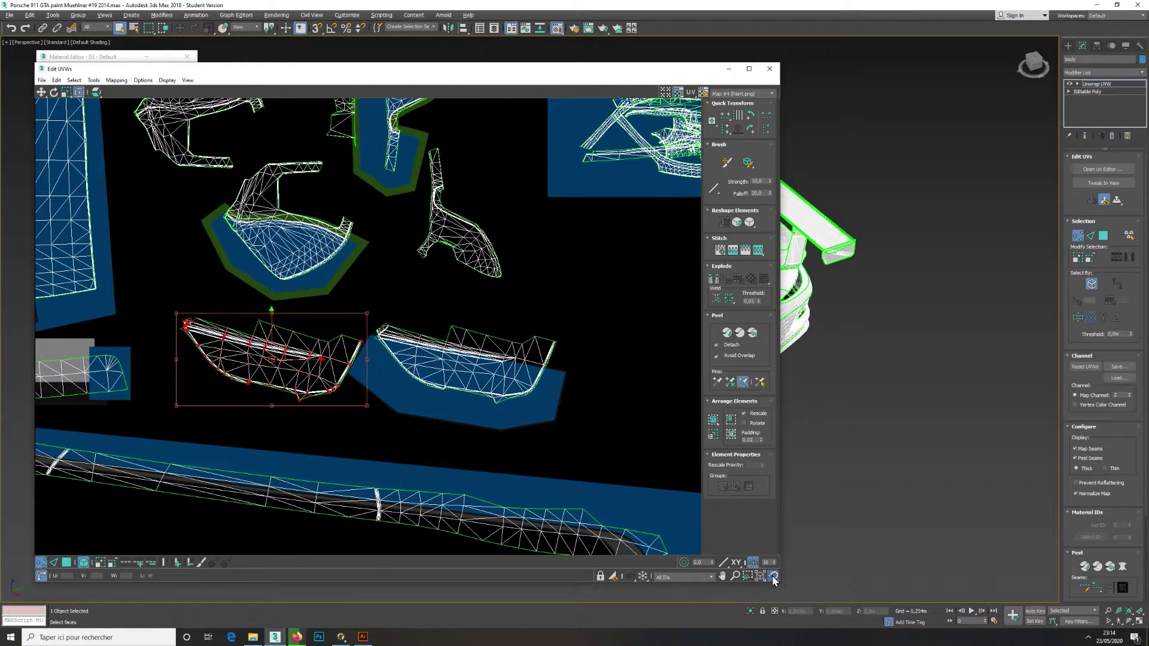
left_click(773, 576)
left_click_drag(331, 345, 524, 345)
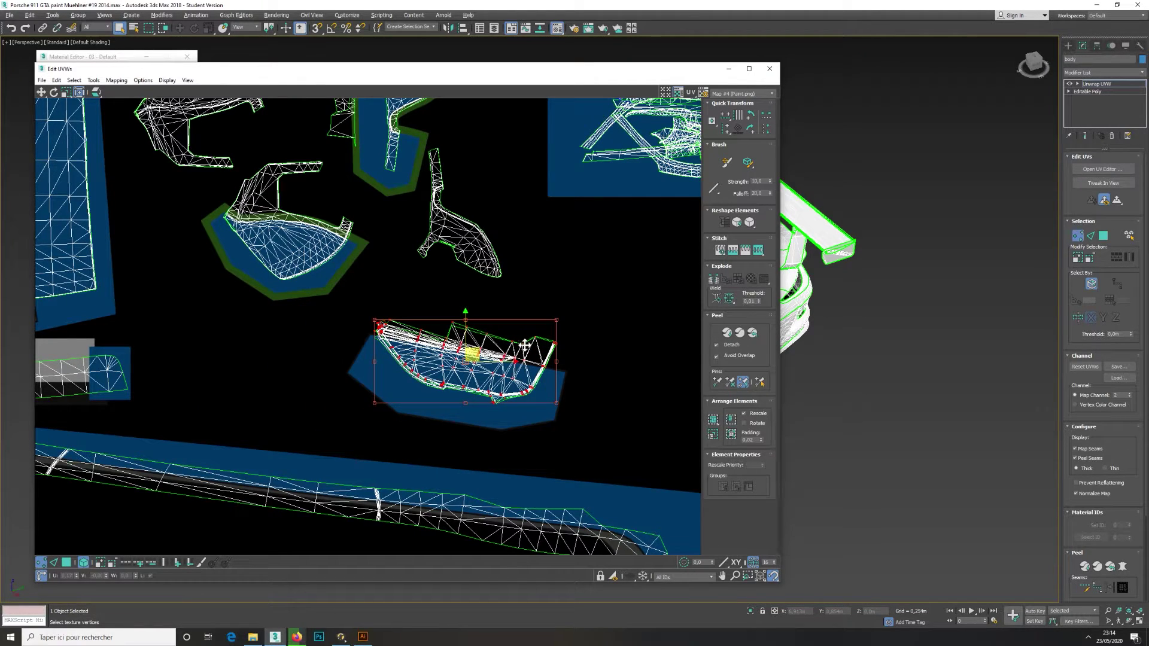
scroll(512, 371, "up", 5)
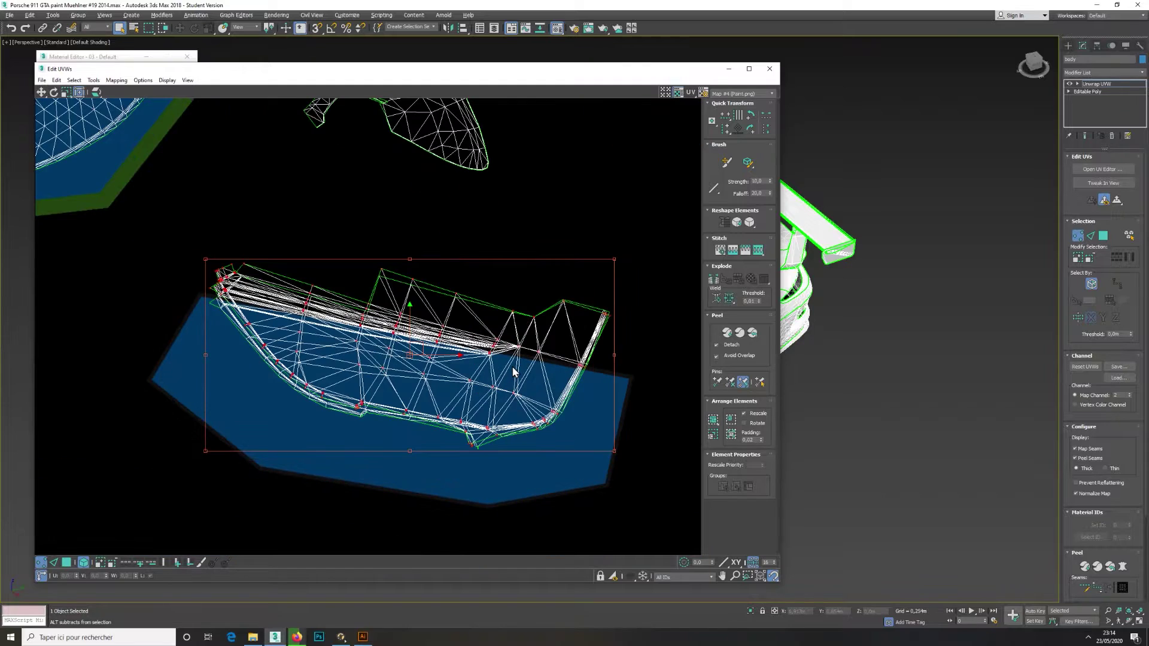
scroll(512, 367, "up", 2)
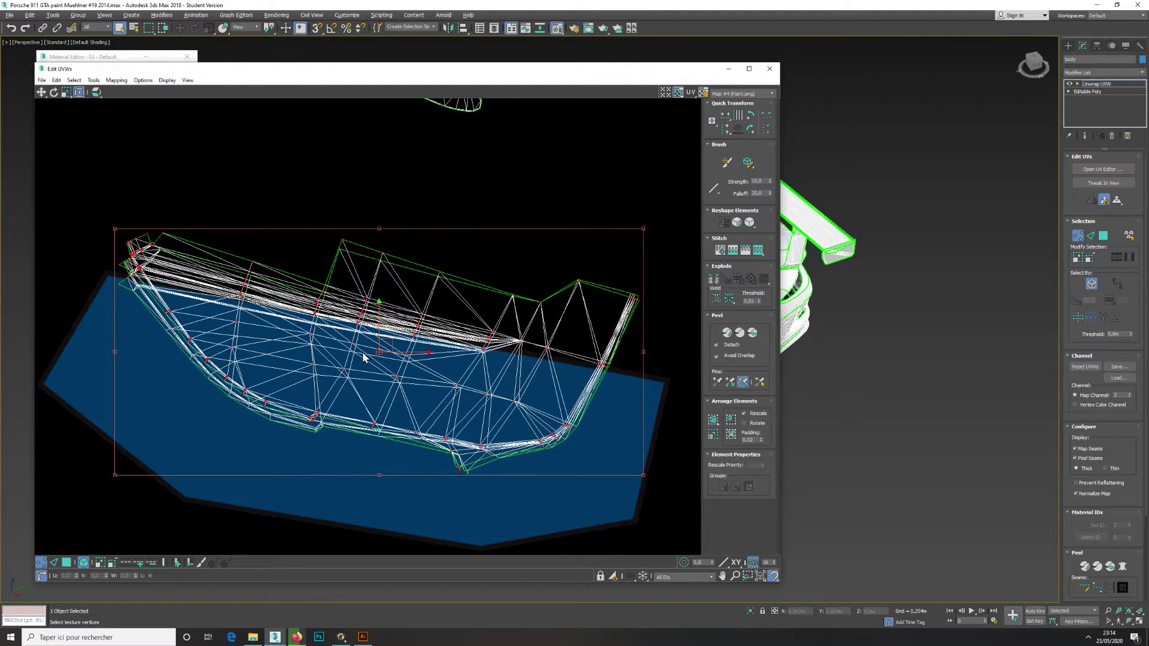
left_click_drag(379, 351, 540, 301)
left_click_drag(116, 352, 120, 371)
left_click(407, 178)
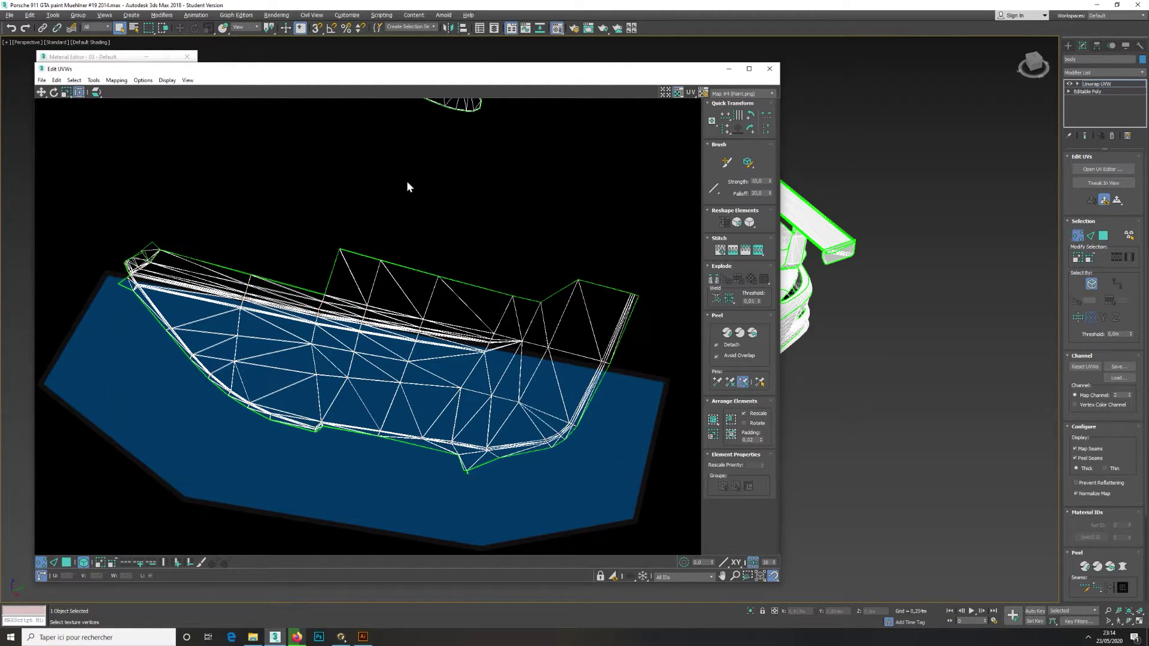
Flip the unpainted wing-shaped UV island vertically and place it over its matching island on the blue and green paint
scroll(449, 332, "down", 4)
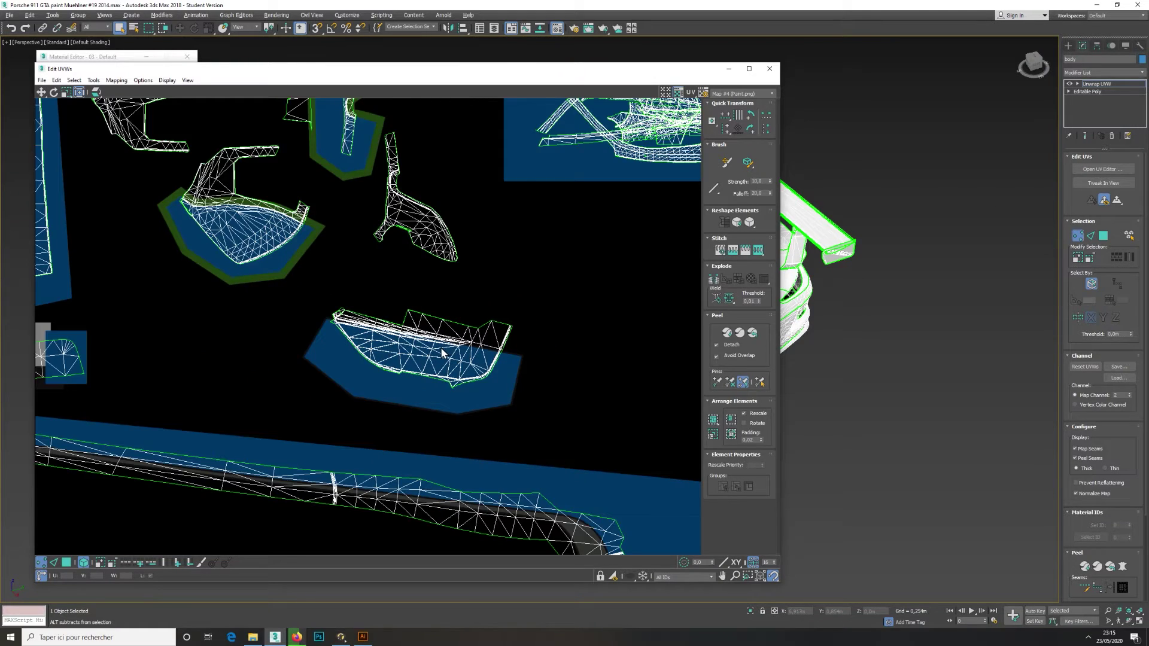
scroll(356, 150, "up", 3)
left_click(451, 345)
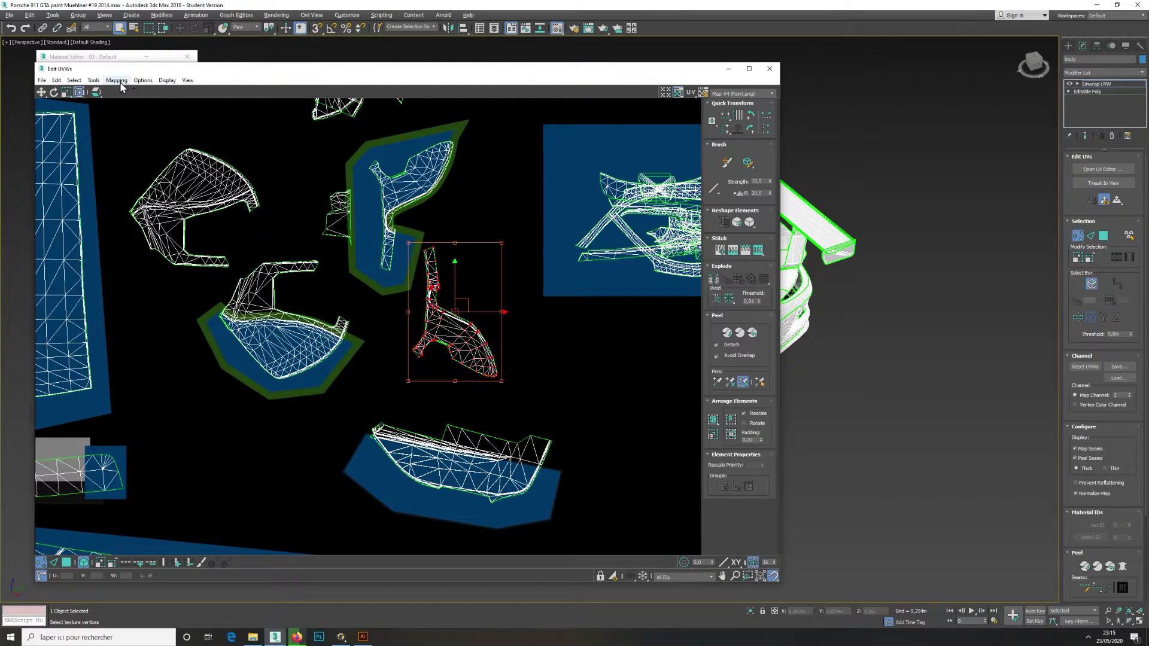
left_click(93, 80)
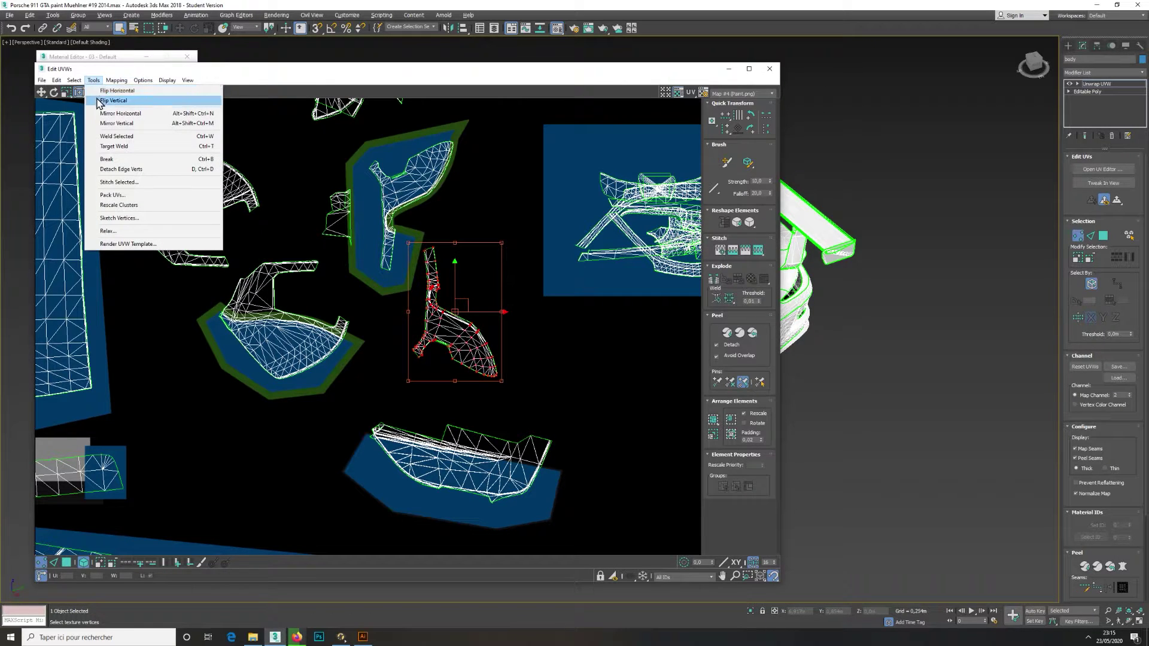
left_click(104, 100)
scroll(433, 325, "up", 5)
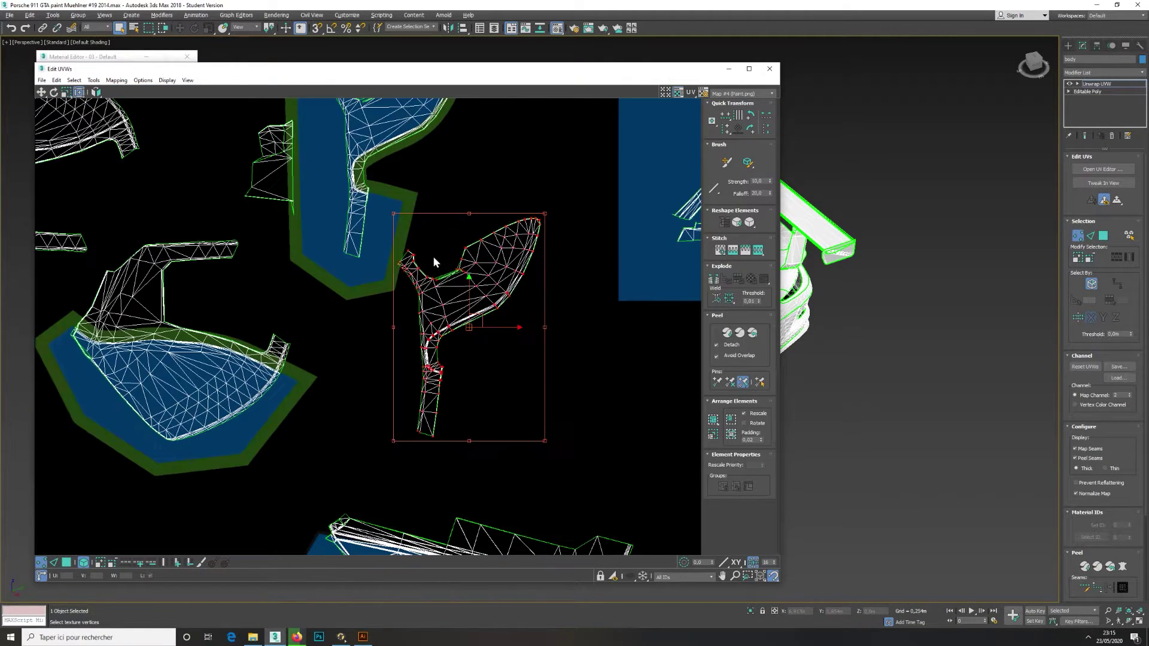
left_click_drag(458, 383, 390, 204)
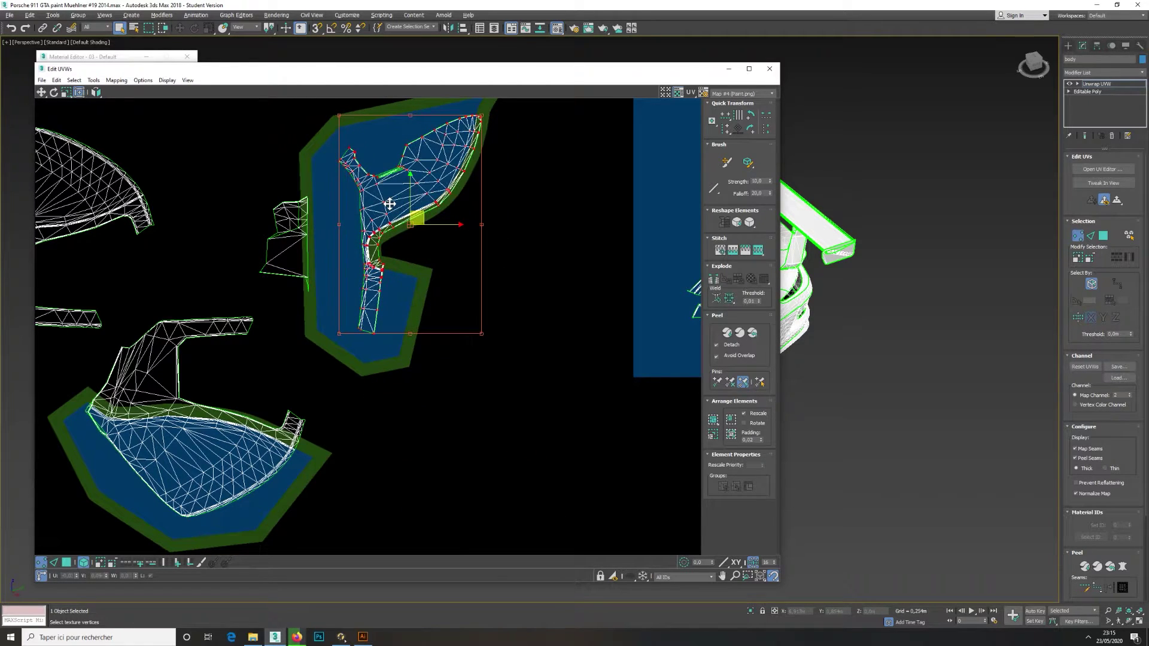
Close the UV editor and save the scene
scroll(390, 210, "down", 5)
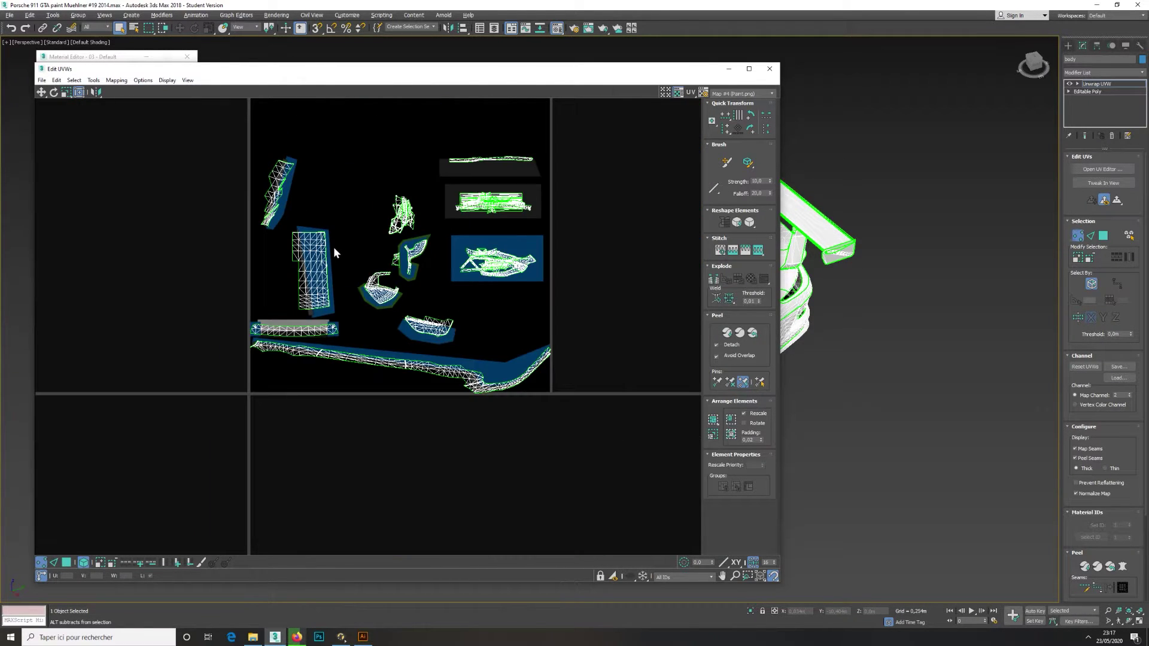
left_click(769, 69)
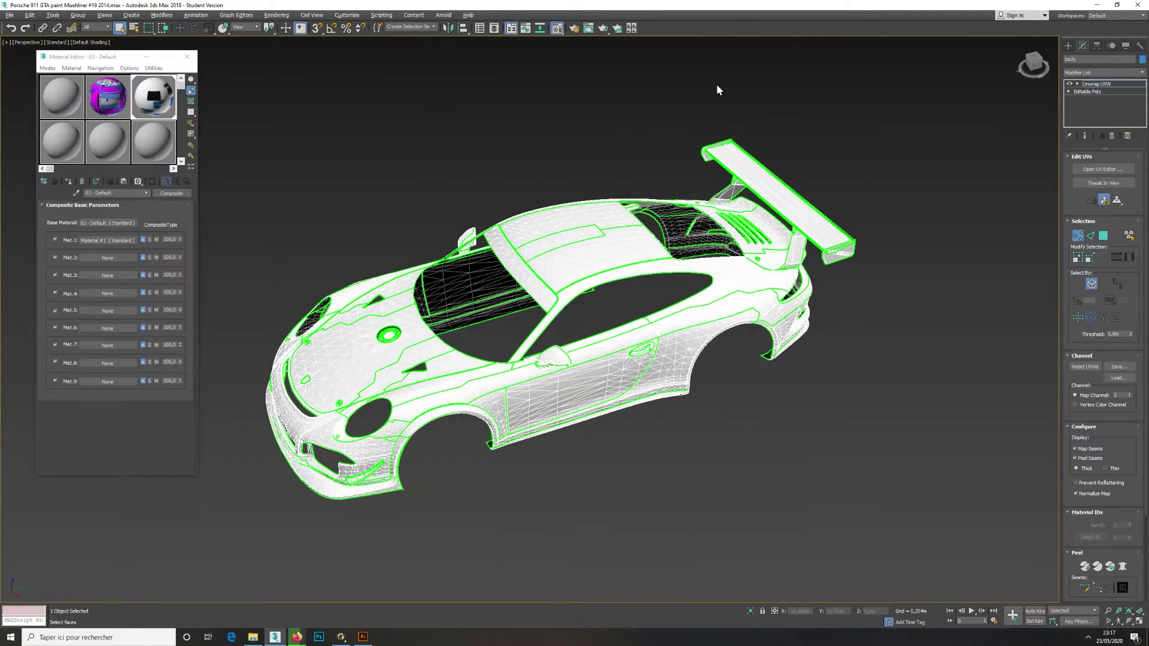
left_click(10, 15)
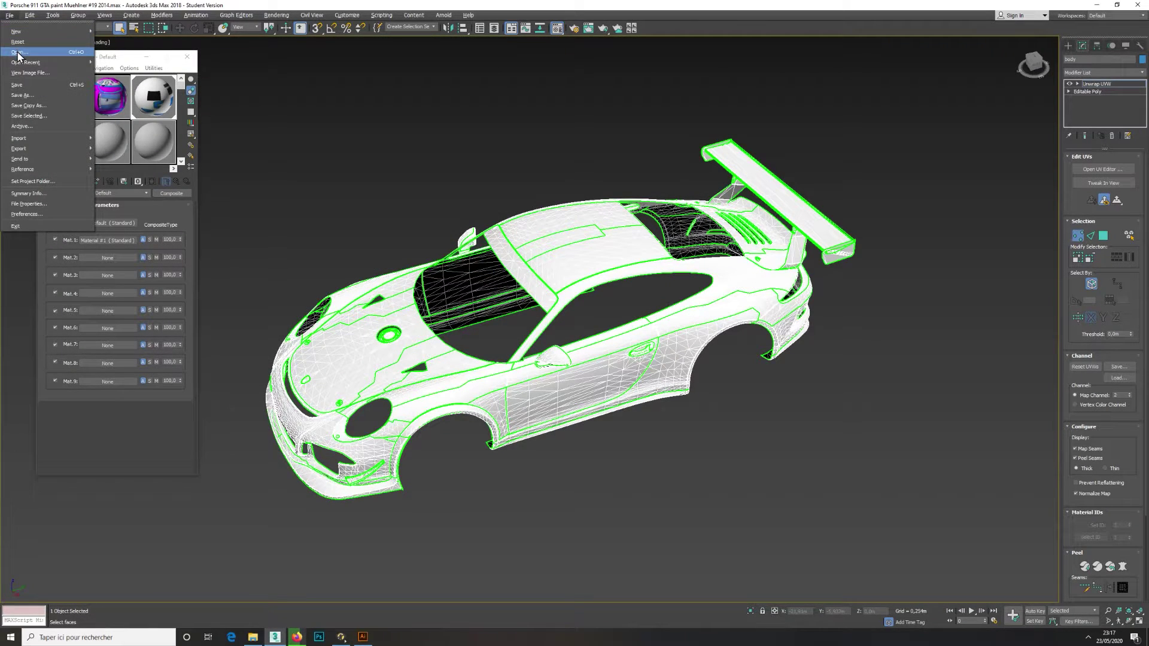
left_click(18, 85)
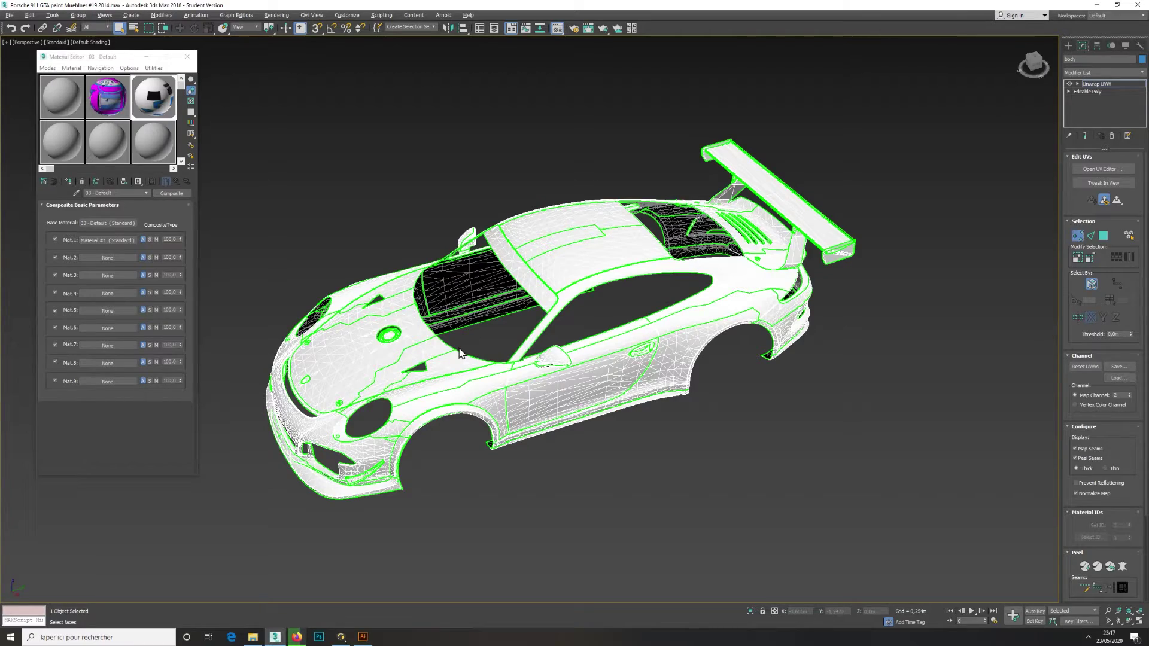
Render the car body from the front to inspect the paint, then close the render
middle_click_drag(471, 350, 502, 342, "alt")
key("shift+q")
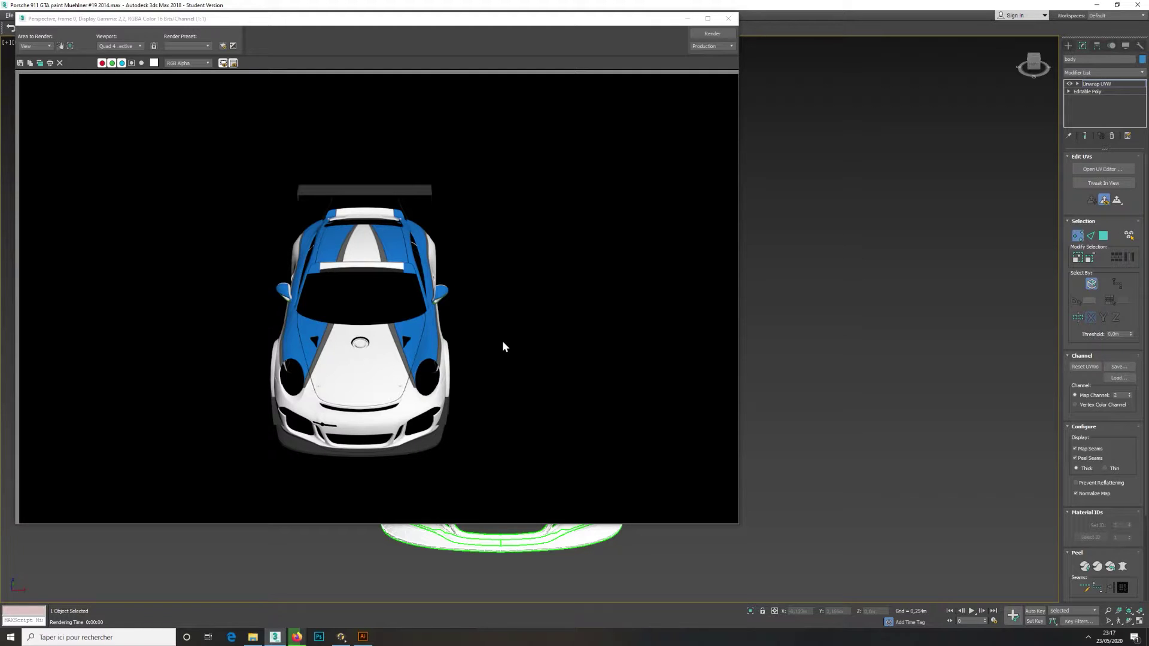
left_click(728, 19)
Render the car body from its side to inspect the paint along the doors and roof, and close the render
middle_click_drag(460, 299, 653, 289, "alt")
scroll(598, 275, "up", 2)
scroll(596, 280, "down", 2)
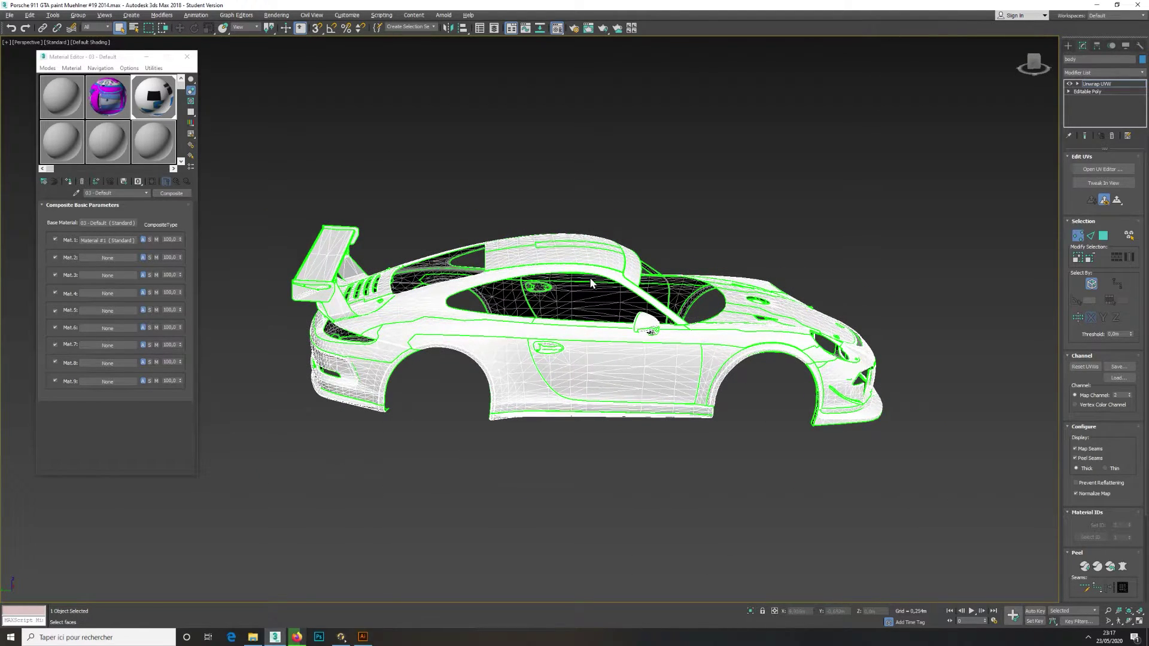
key("shift+q")
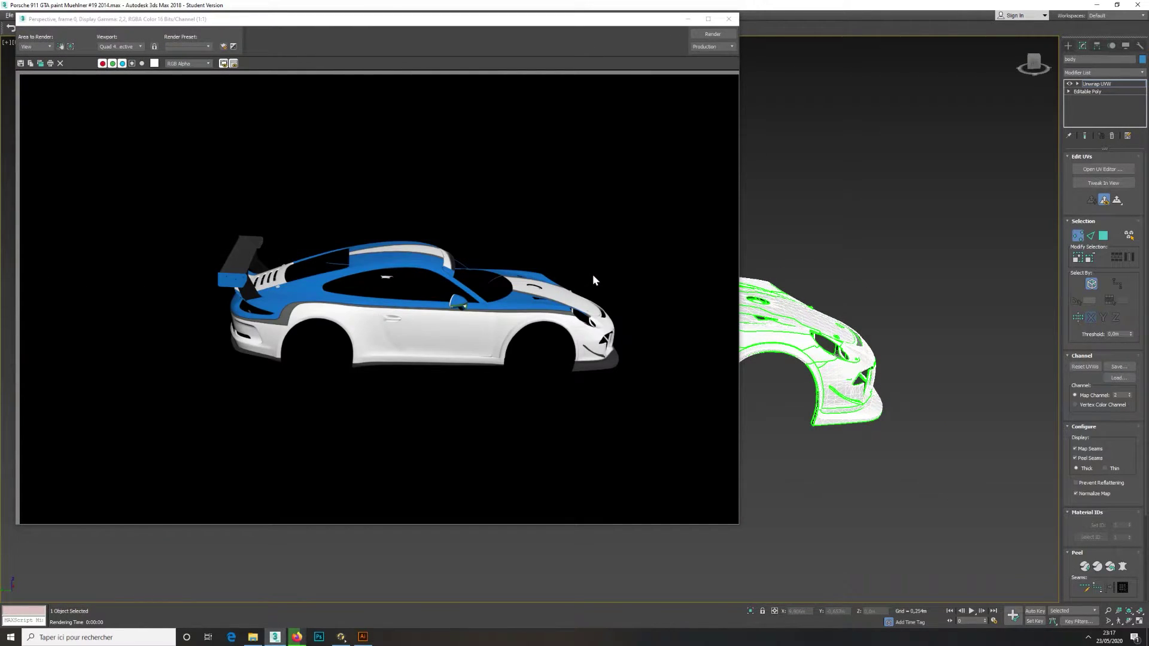
left_click(729, 19)
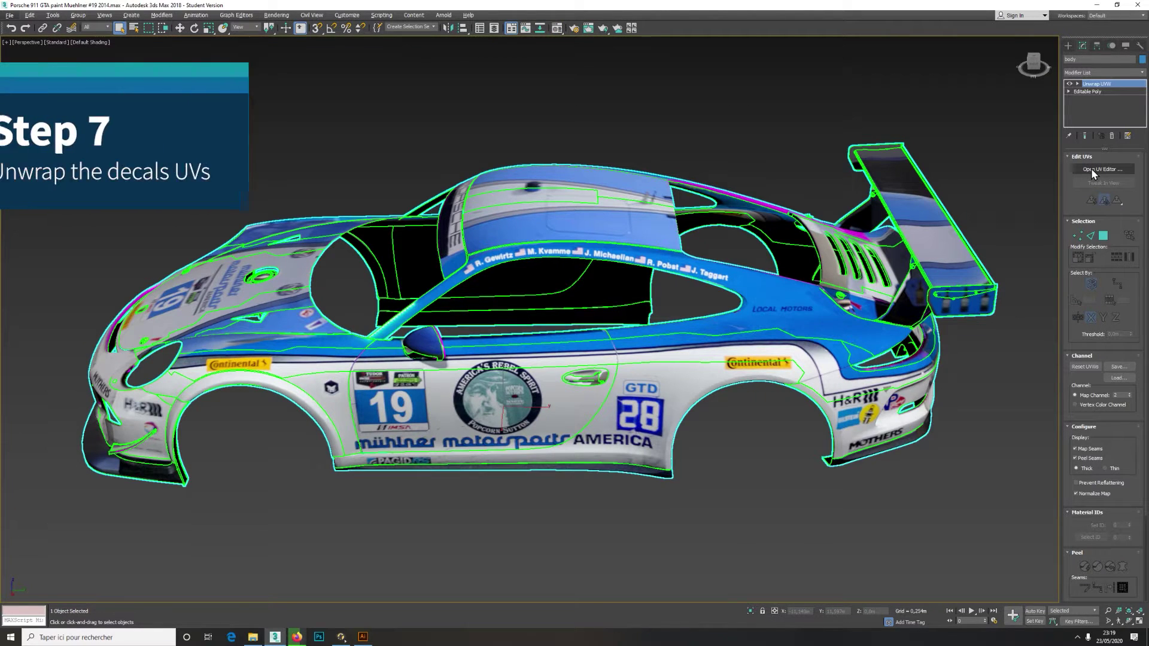
Add a second Unwrap UVW modifier to the car body and open its UV editor
left_click(1143, 72)
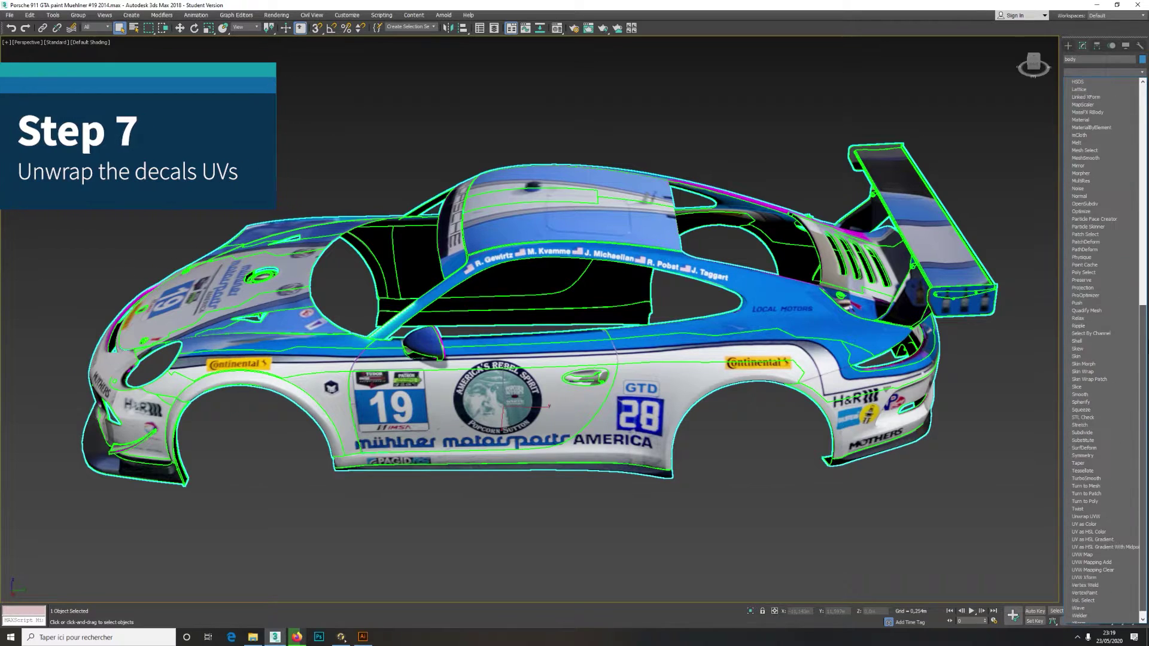
left_click(1095, 509)
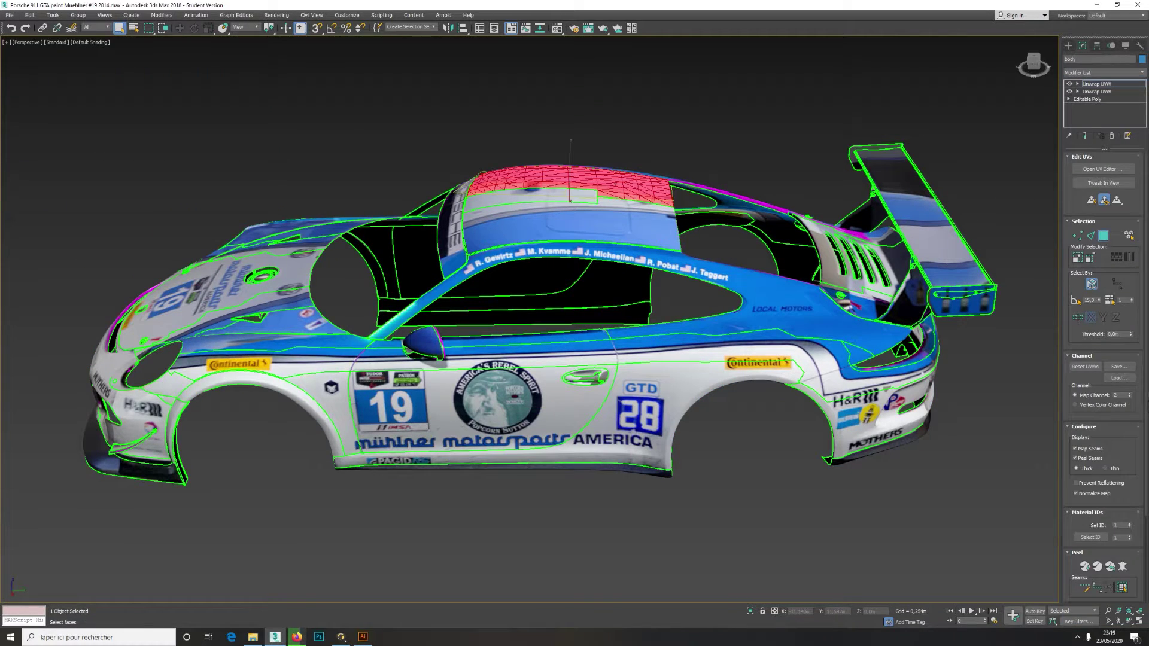
left_click(1103, 169)
Load the existing UVs of map channel 1 with Abandon and move the entire layout outside the texture tile
left_click(1129, 397)
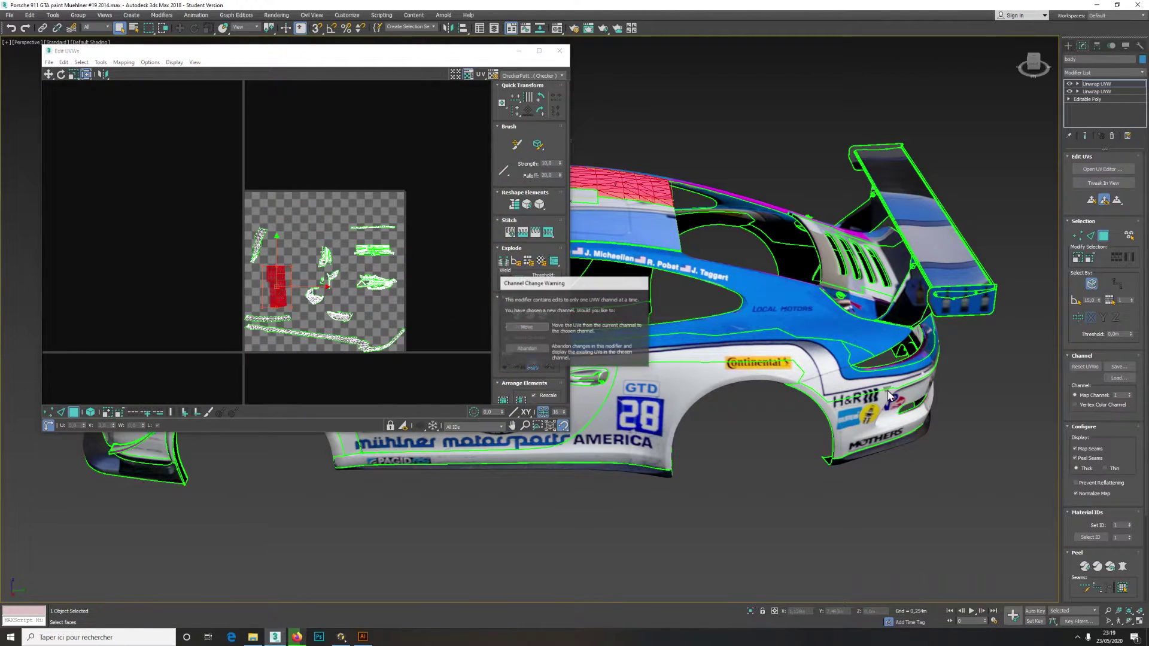
left_click(531, 350)
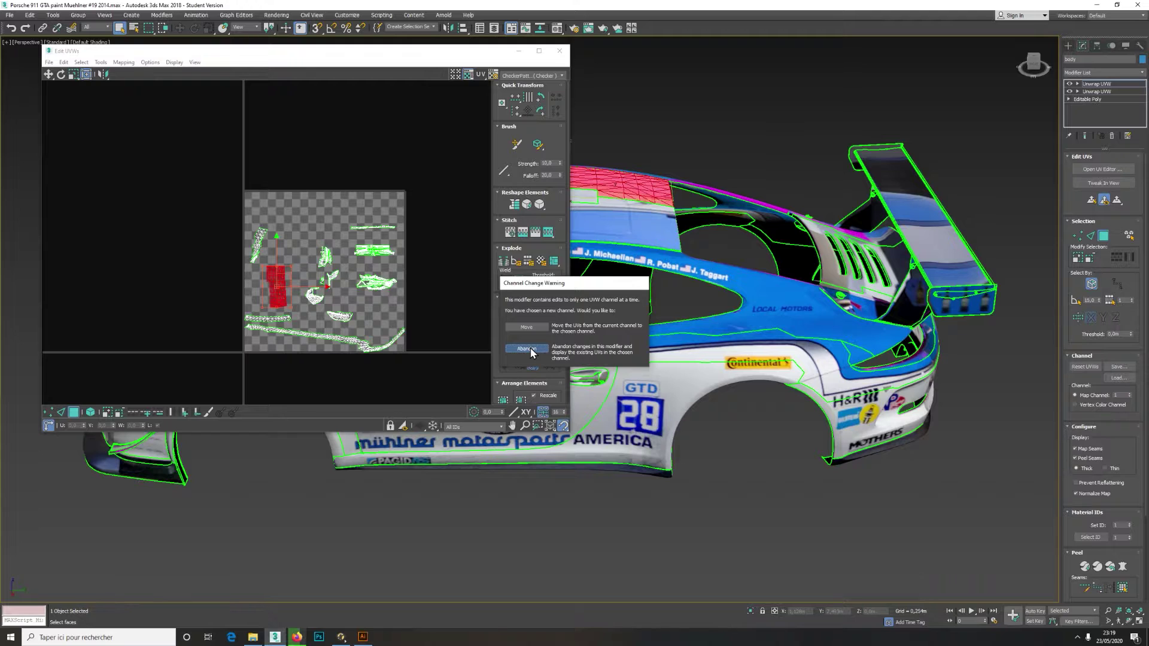
left_click_drag(217, 162, 436, 386)
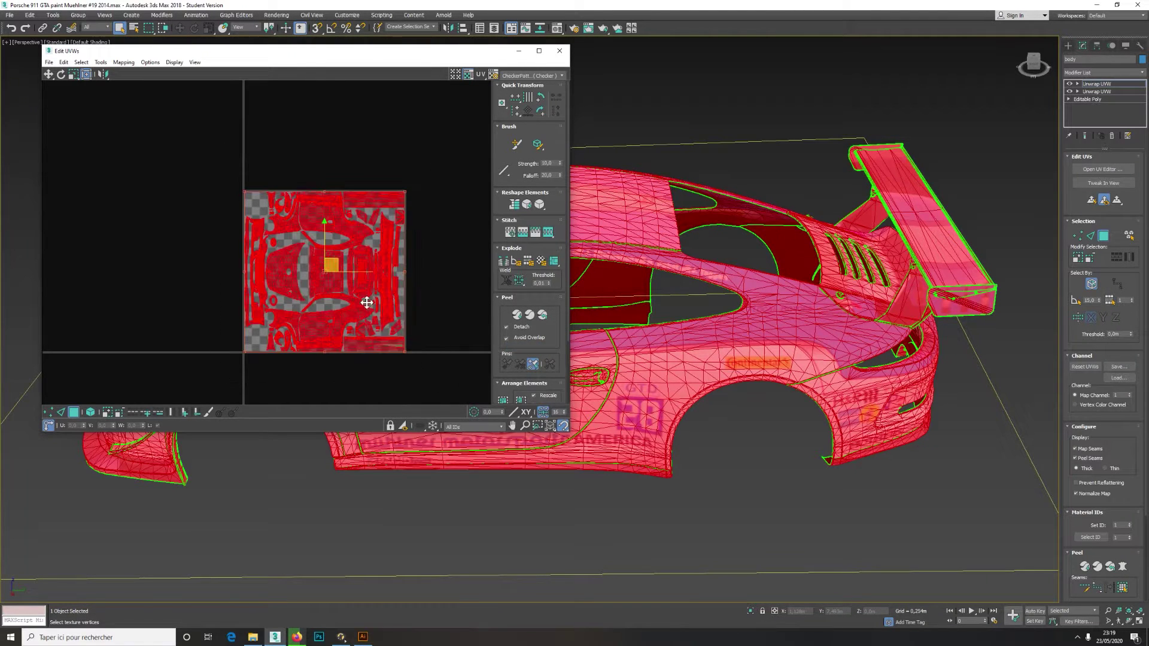
scroll(369, 306, "down", 4)
left_click_drag(350, 277, 226, 247)
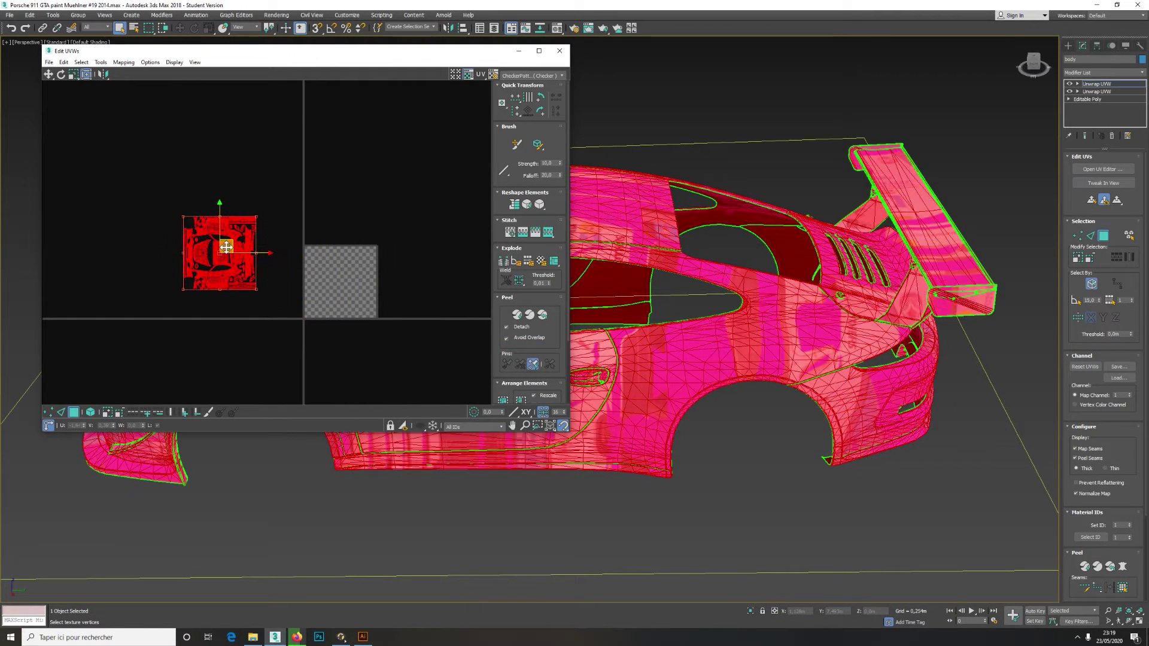
Set the map channel to 3 and move the current UVs into it
left_click(1126, 395)
type("3")
key("Return")
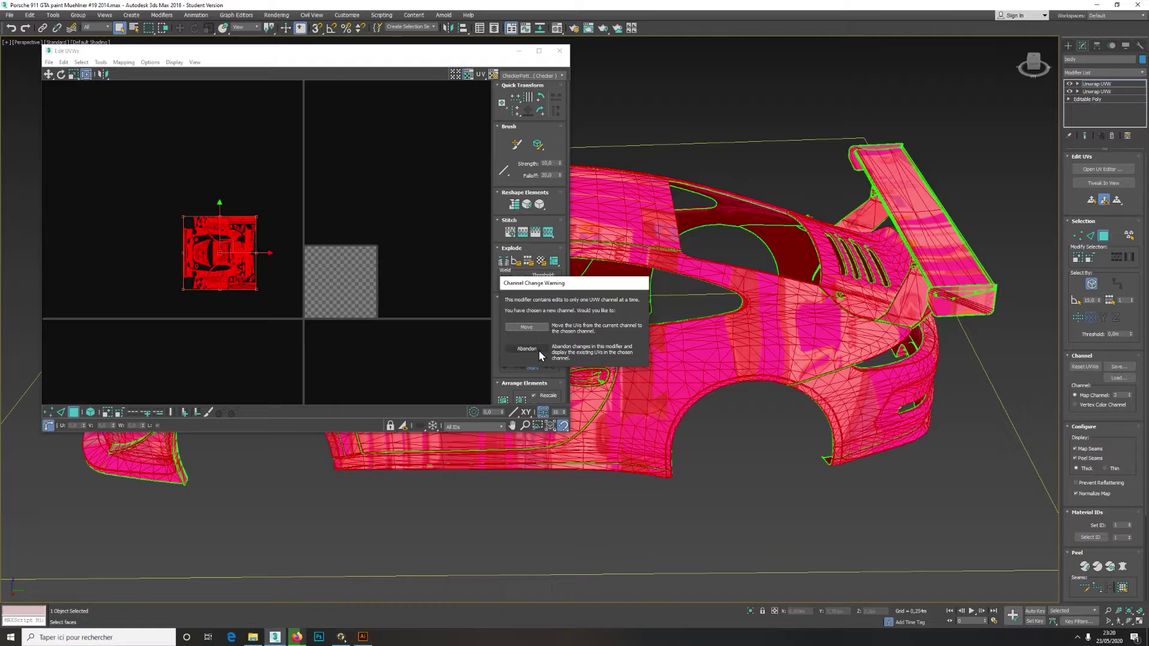
left_click(527, 327)
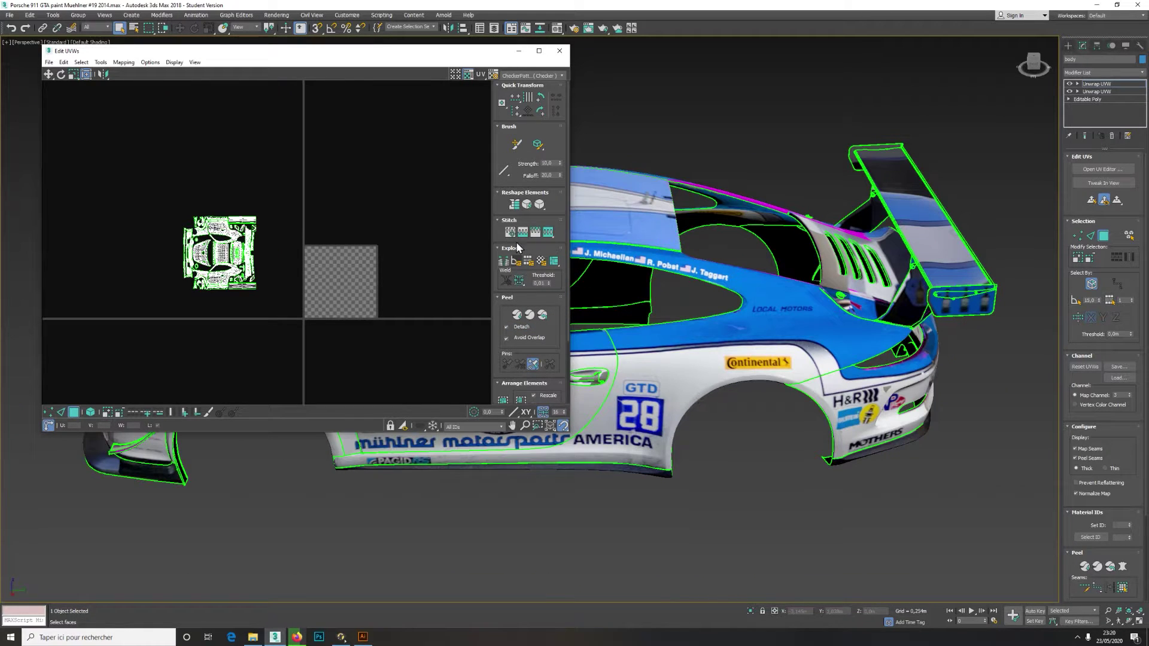
Shift the UV editor aside, switch to the paint selection region and enable symmetrical geometry selection along X
left_click_drag(480, 55, 420, 73)
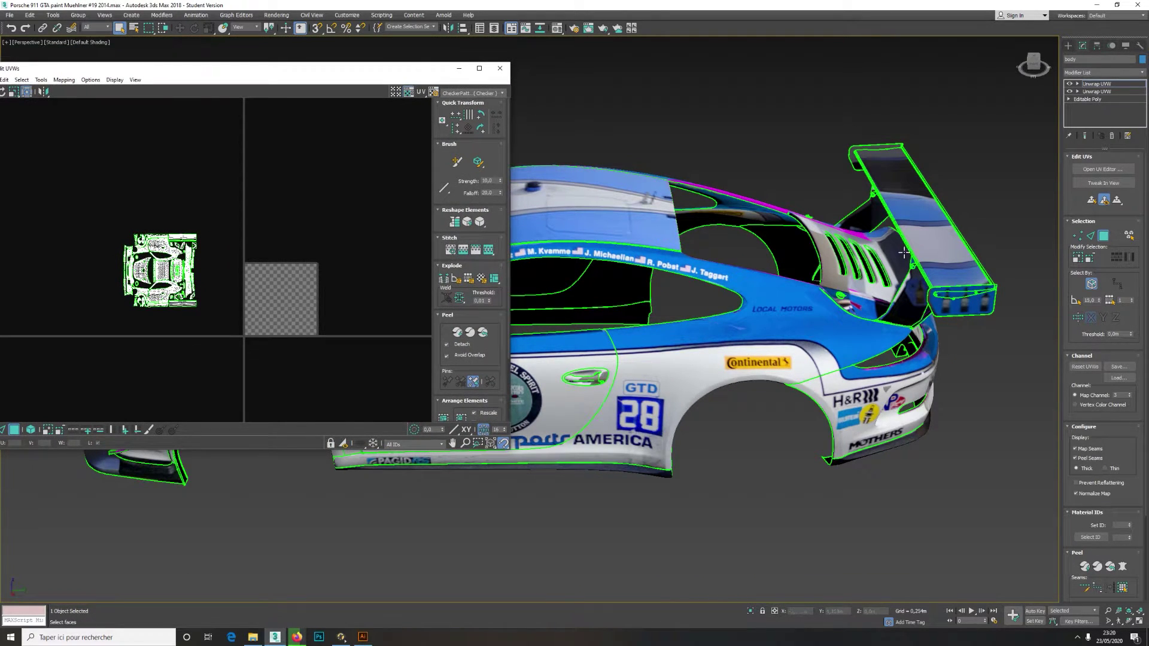
left_click(147, 30)
left_click_drag(147, 30, 148, 99)
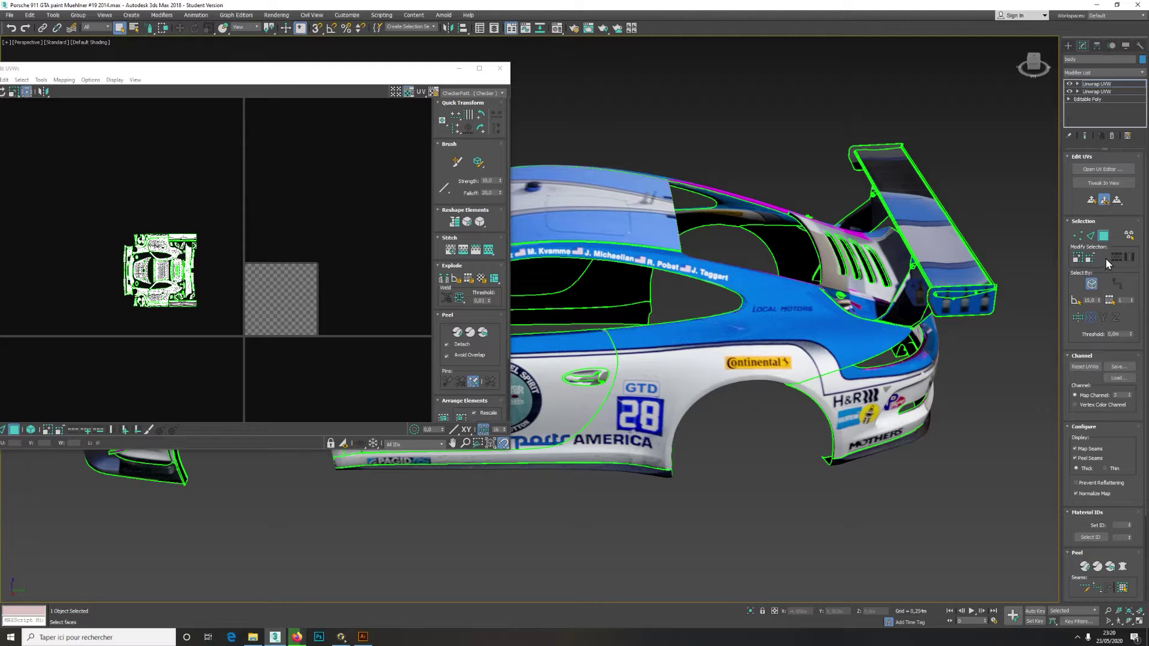
left_click(1078, 317)
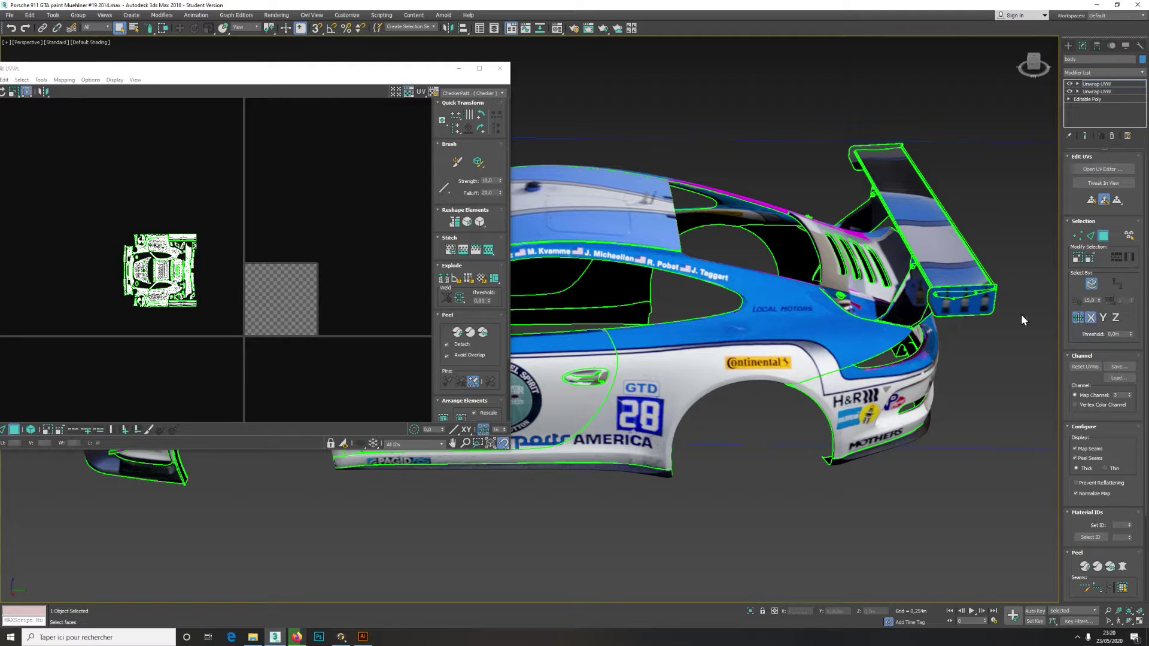
Planar-map the faces around the Continental decals above both rear wheel arches and move the result near the texture tile's origin
middle_click_drag(820, 332, 778, 339)
scroll(709, 362, "up", 3)
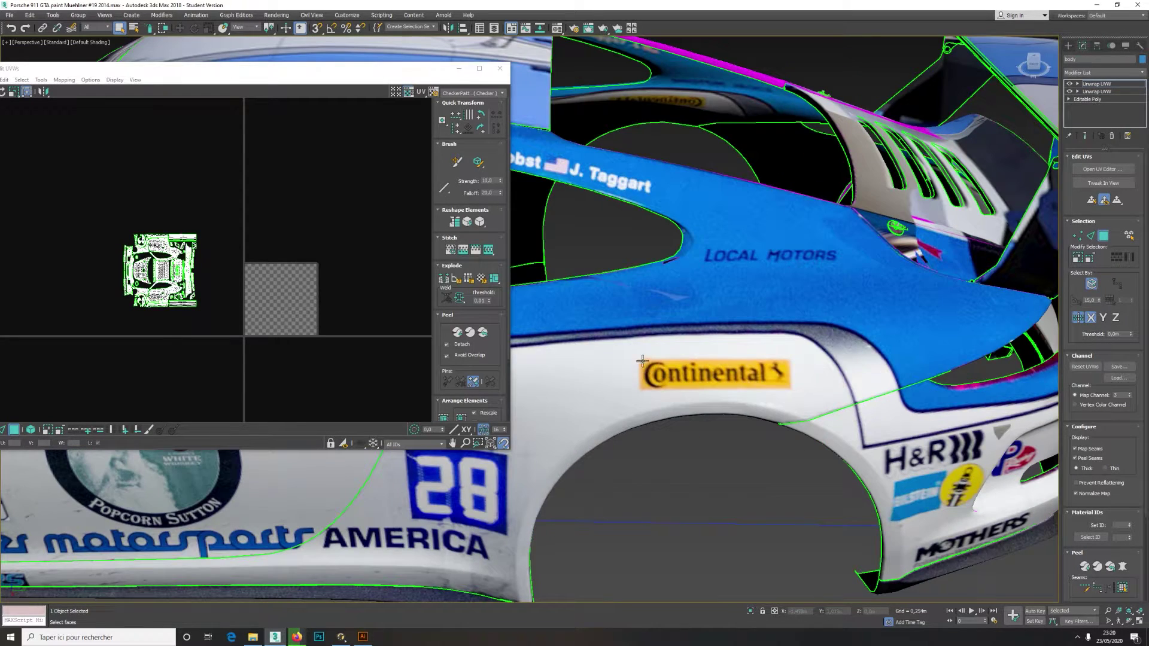
mouse_move(635, 356)
left_mouse_down()
mouse_move(682, 377)
mouse_move(646, 401)
mouse_move(788, 391)
mouse_move(792, 369)
mouse_move(696, 374)
left_mouse_up()
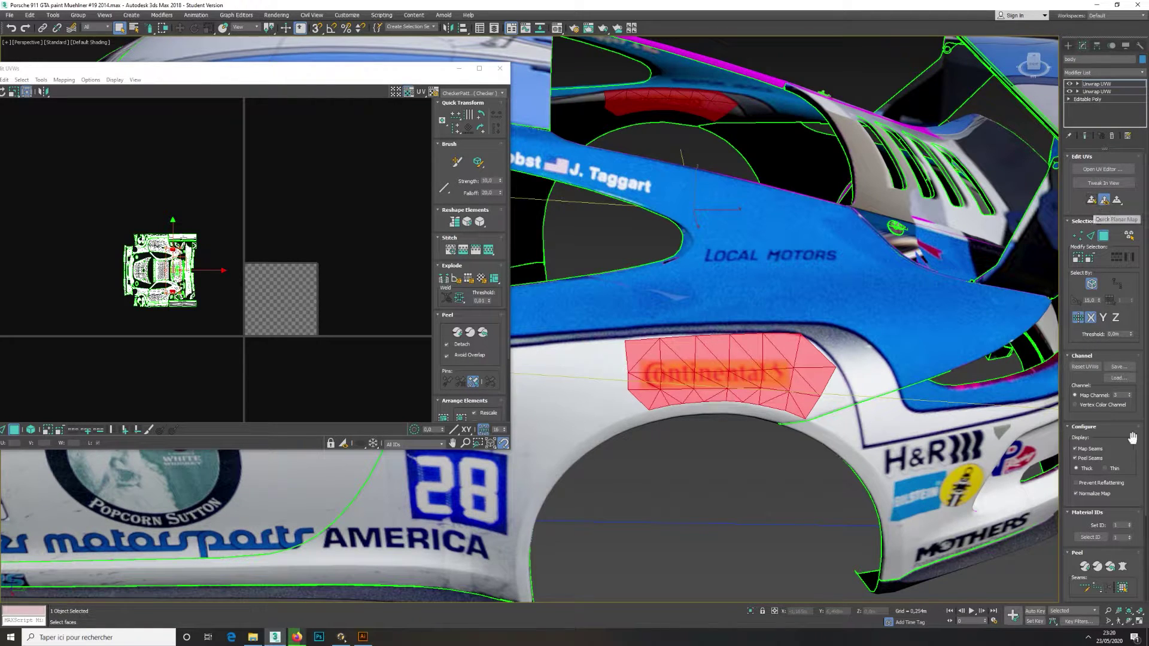
left_click(1090, 201)
scroll(277, 306, "down", 20)
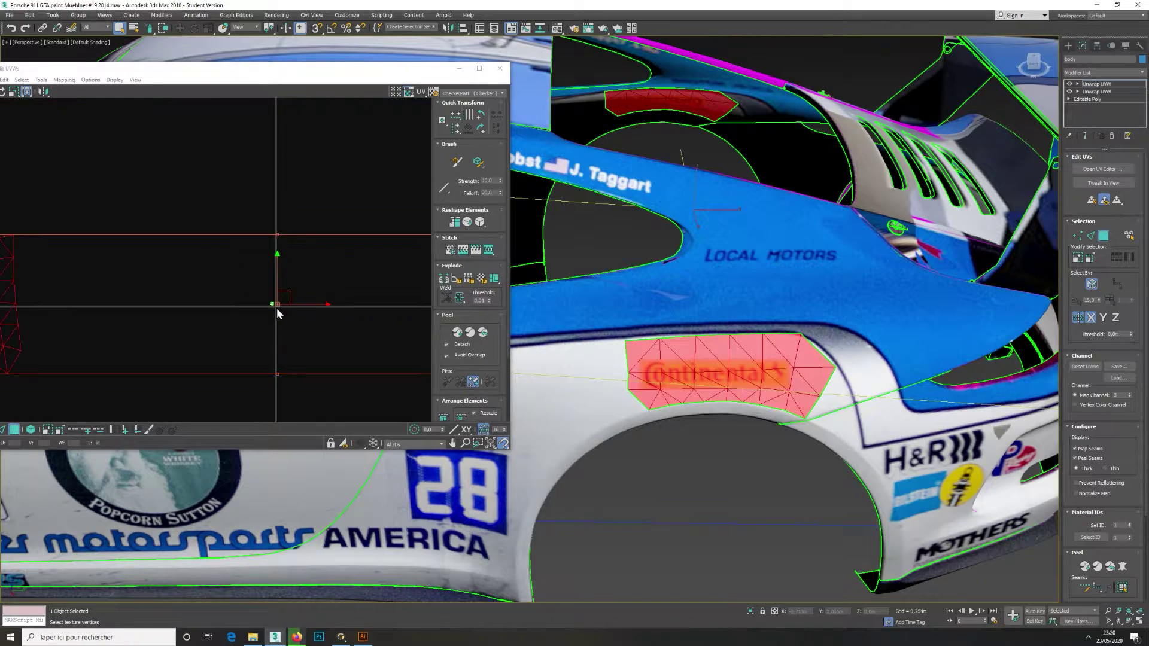
mouse_move(285, 304)
left_mouse_down()
mouse_move(292, 236)
mouse_move(350, 258)
left_mouse_up()
left_click(326, 286)
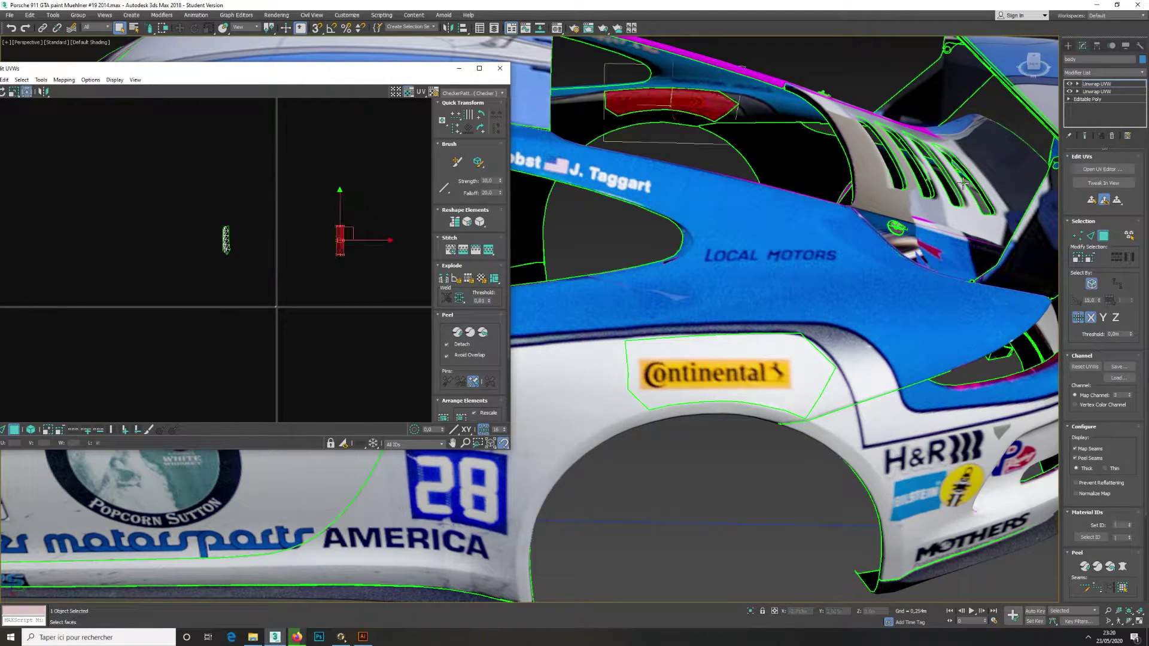
Planar-map each side's Continental cluster separately, move them apart from the old layout, and place the PAGID sill decal's cluster among the decal UVs
left_click(1091, 199)
left_click_drag(285, 294, 352, 201)
left_click(226, 241)
left_click(1104, 201)
left_click_drag(281, 294, 348, 220)
middle_click_drag(575, 369, 612, 371)
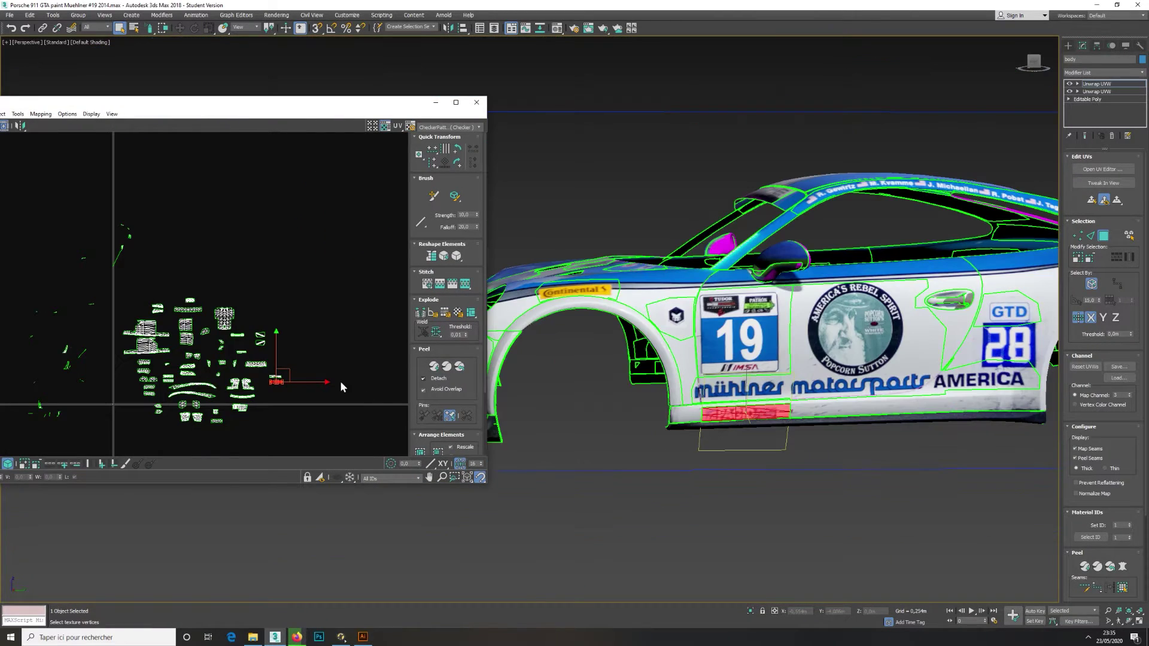
left_click_drag(292, 417, 319, 424)
Select the vertices of all the decal UV clusters and relax them by polygon angles
middle_click_drag(727, 397, 759, 430)
scroll(701, 411, "down", 2)
left_click_drag(156, 105, 426, 90)
scroll(504, 397, "up", 3)
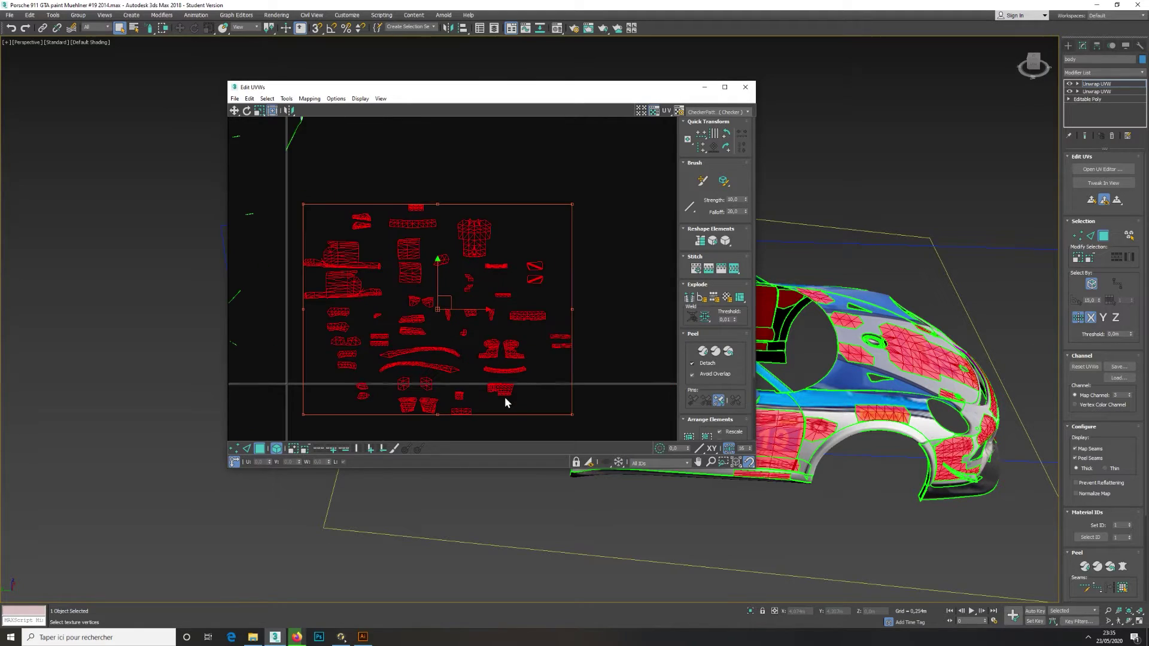
left_click(378, 337)
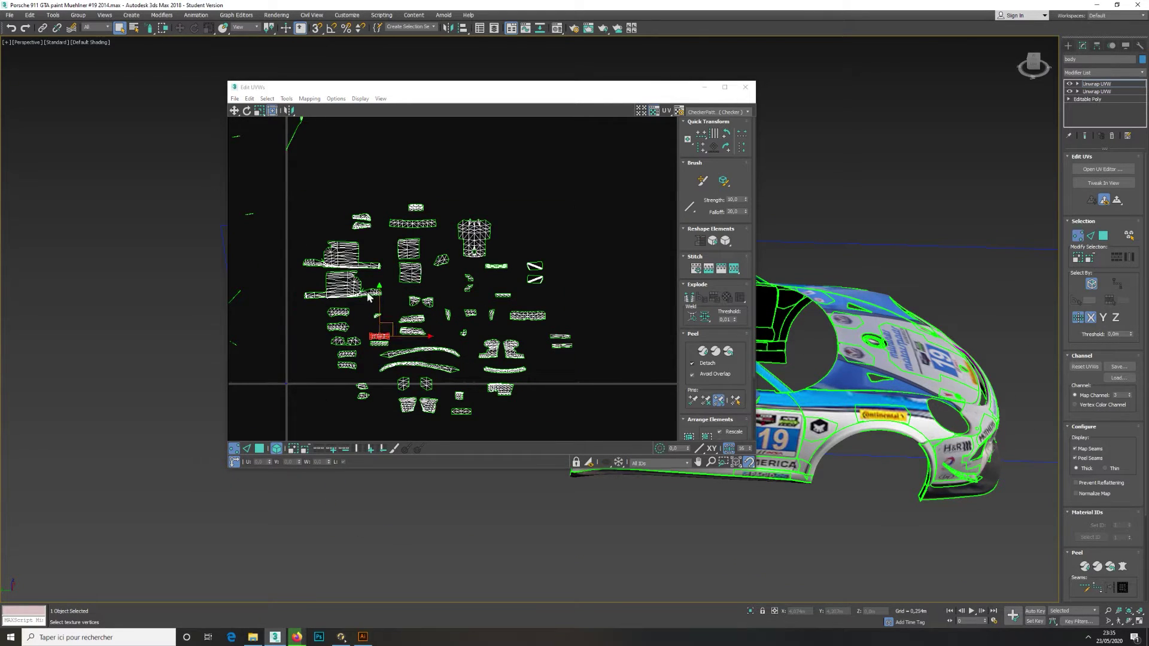
left_click_drag(304, 196, 579, 426)
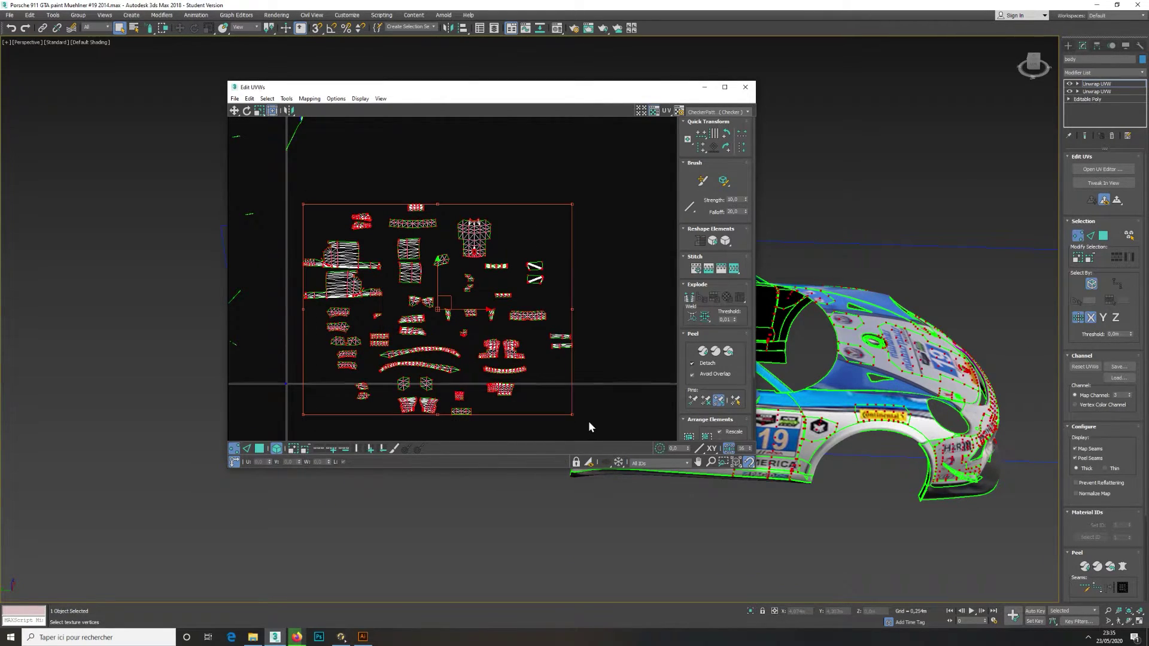
scroll(435, 327, "up", 1)
middle_click_drag(501, 305, 533, 275)
left_click(725, 240)
double_click(276, 147)
left_click(330, 164)
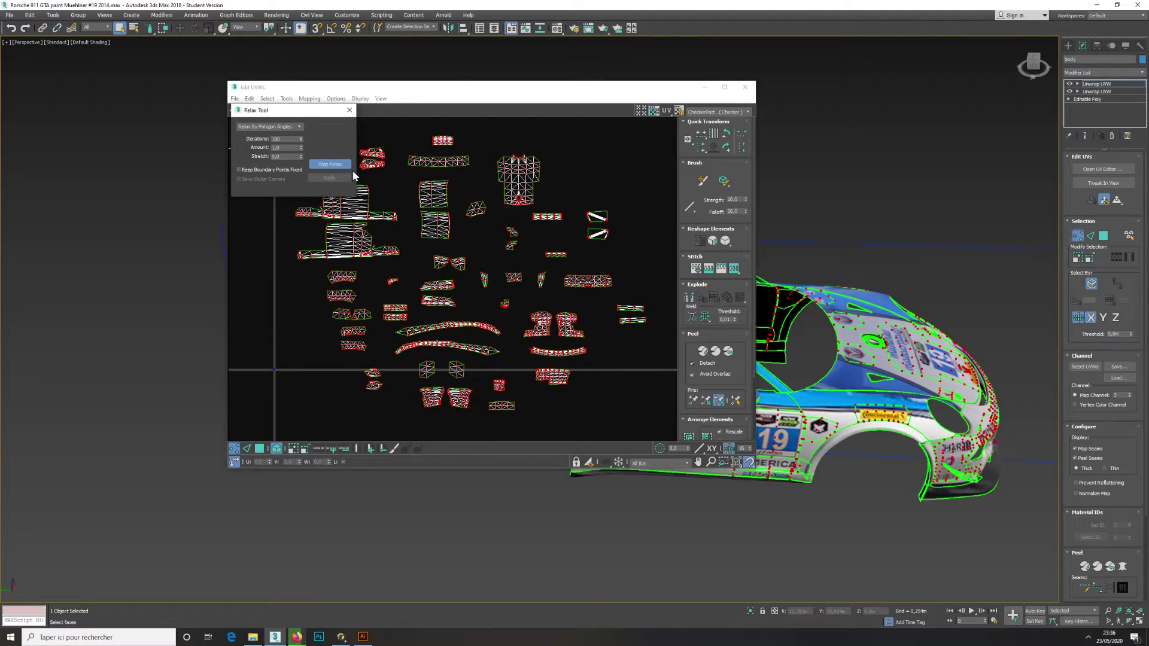
left_click(344, 168)
left_click(350, 110)
Pack all the decal UV faces into the texture tile as Non-Convex, with normalized and rescaled clusters
scroll(365, 217, "down", 4)
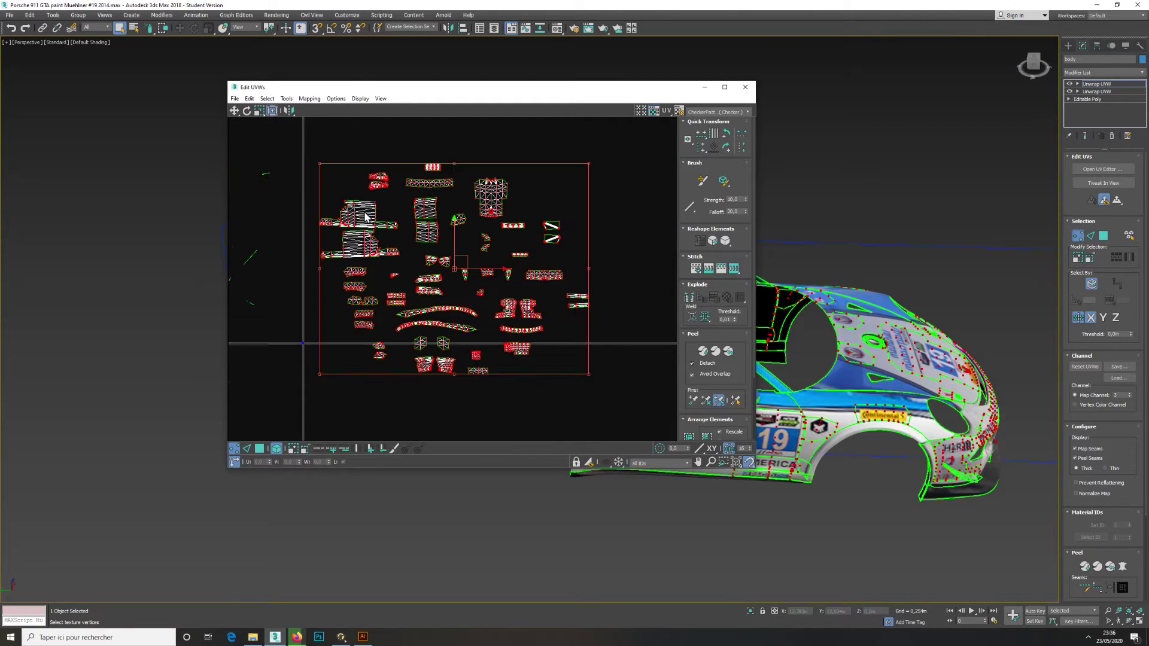
middle_click_drag(365, 216, 385, 226)
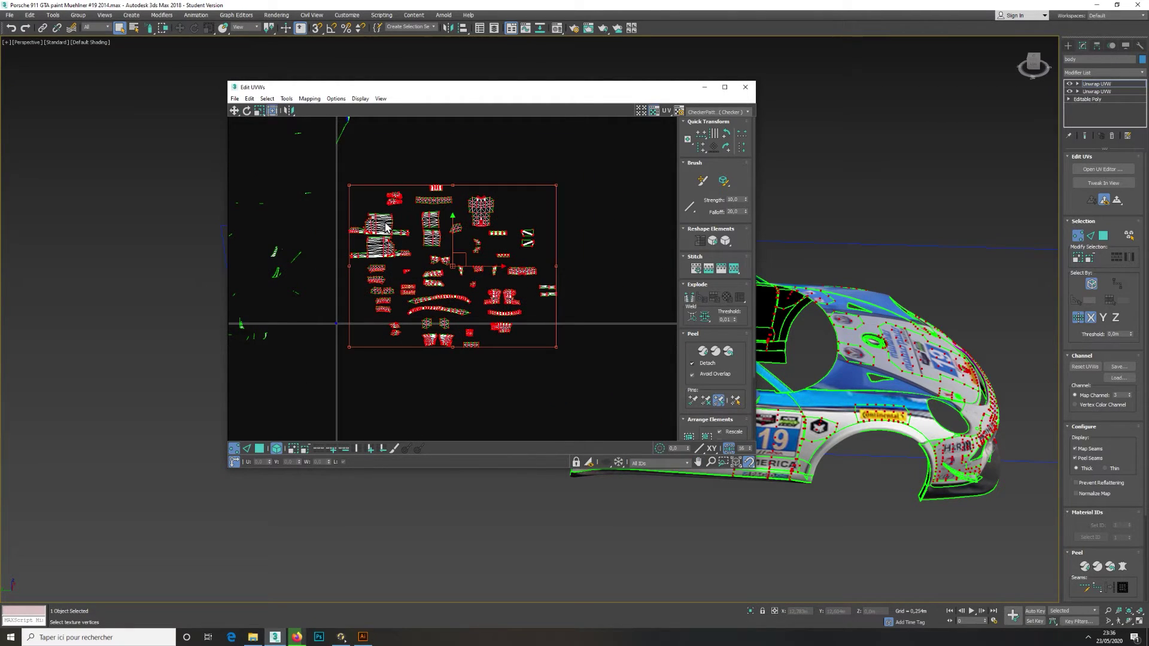
left_click(258, 448)
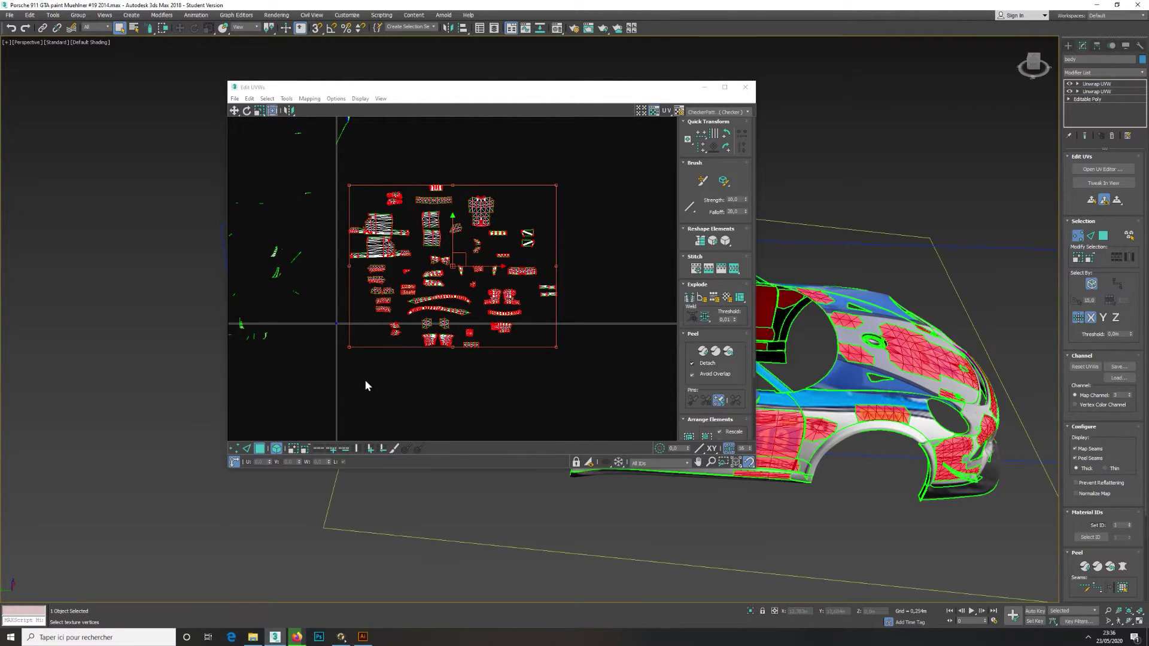
left_click(287, 98)
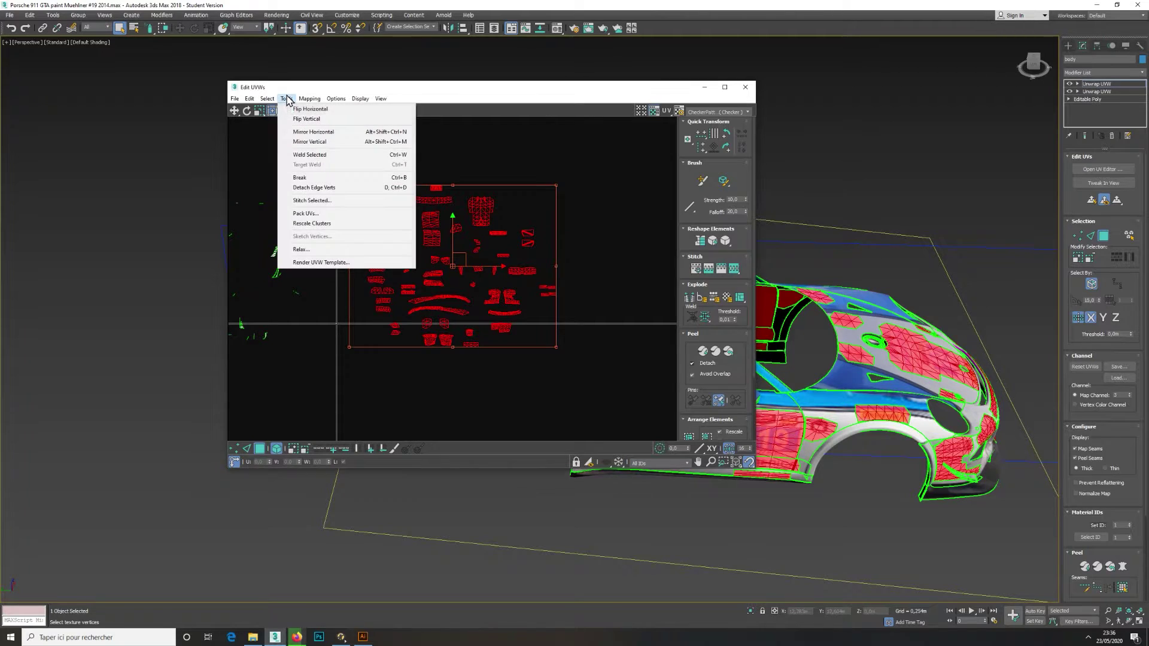
left_click(306, 213)
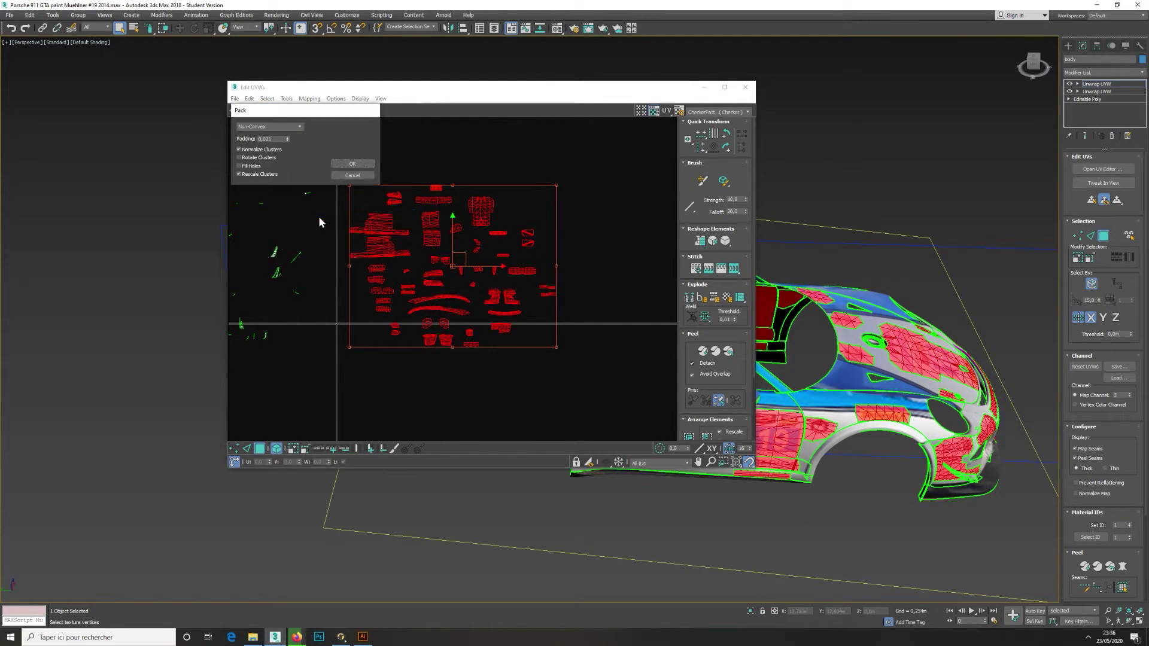
left_click(353, 164)
scroll(366, 293, "down", 1)
scroll(367, 317, "up", 15)
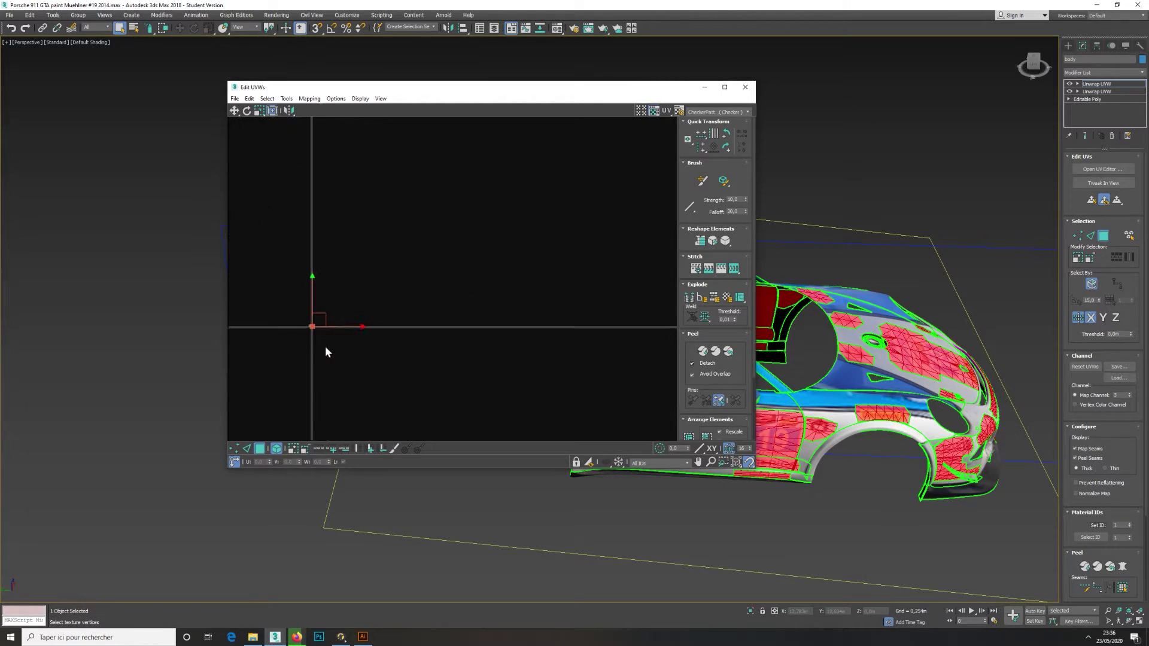
scroll(330, 308, "up", 3)
scroll(530, 262, "up", 8)
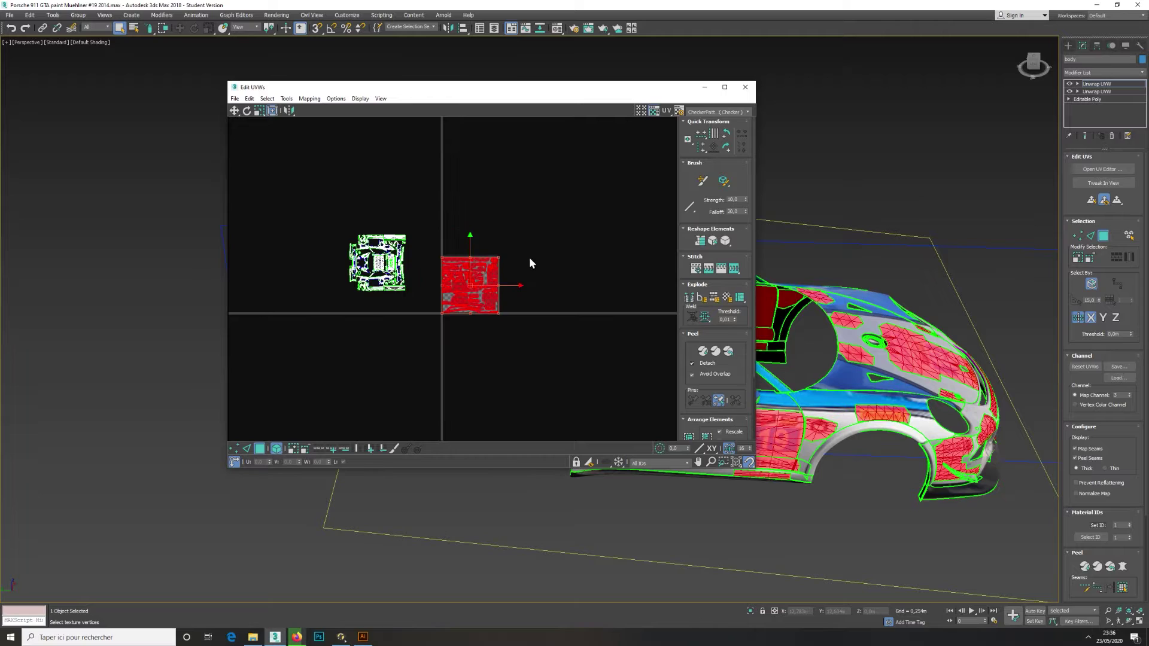
Clear the selection of the packed decal UVs and save the scene
middle_click_drag(507, 280, 565, 239)
left_click(564, 239)
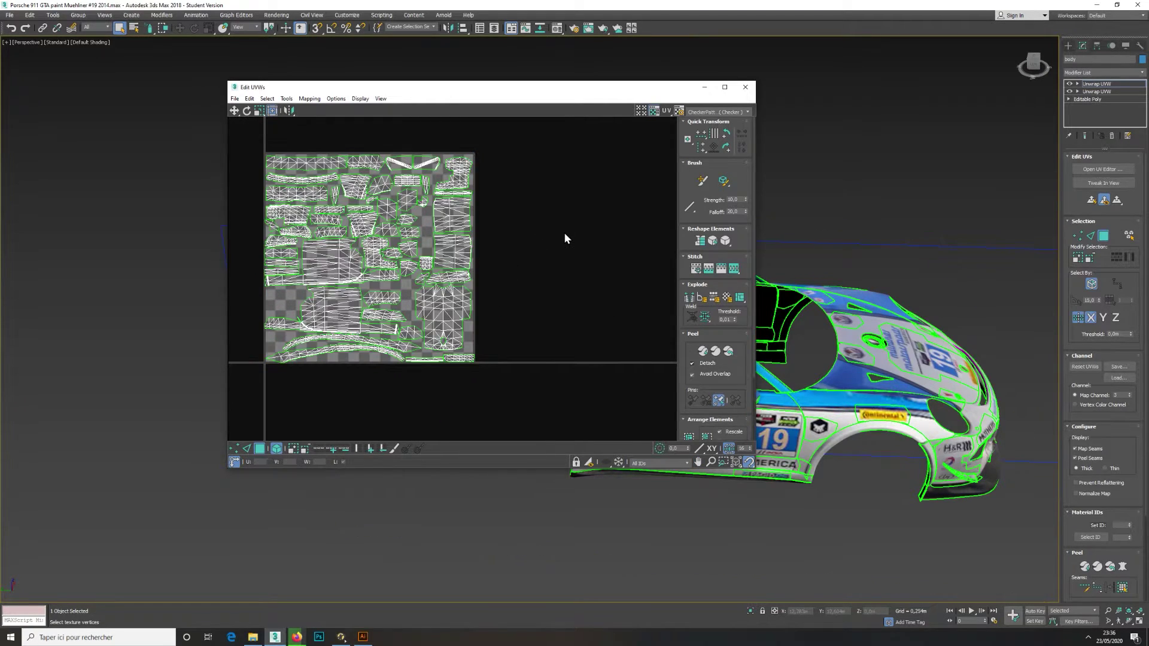
left_click(9, 16)
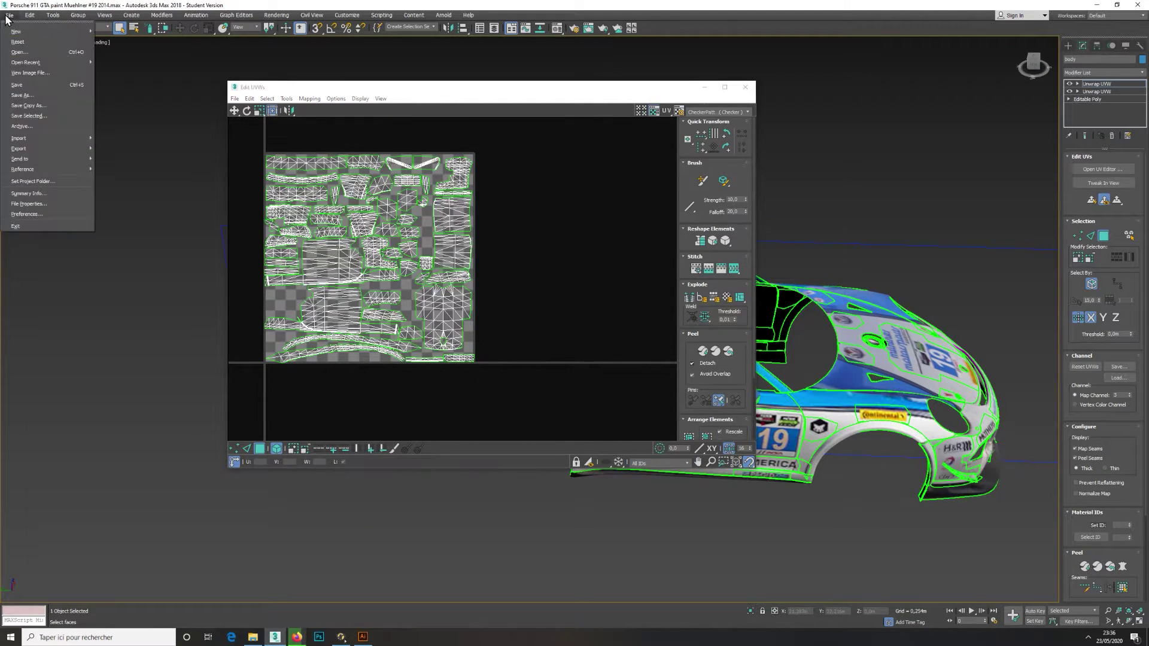
left_click(21, 88)
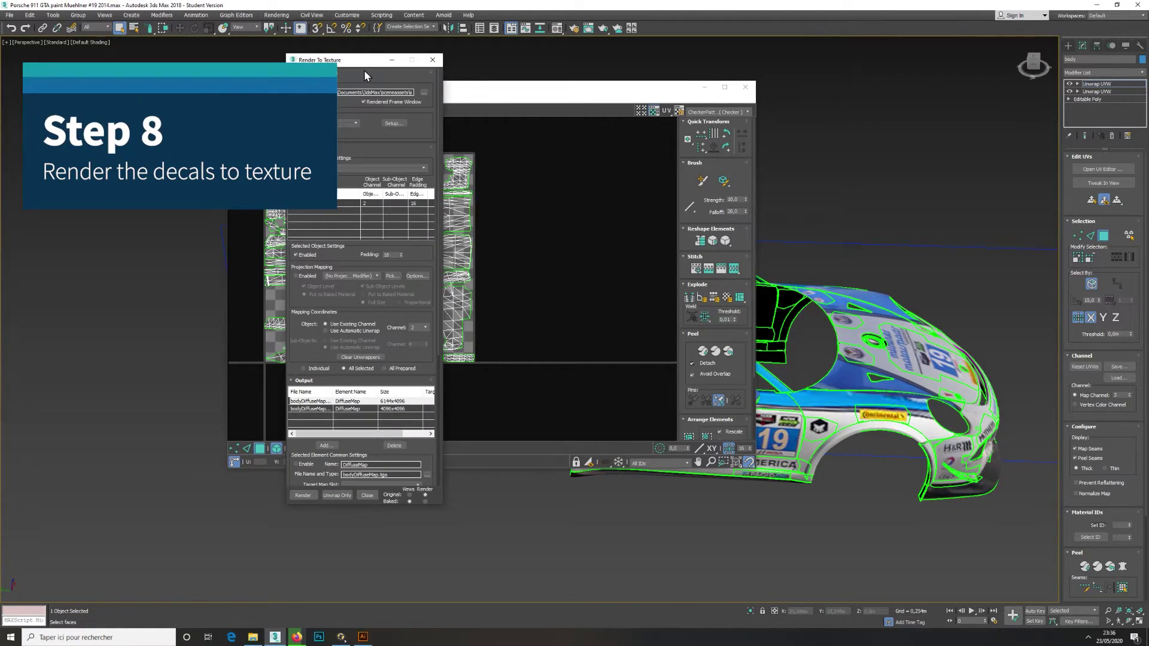
In Render To Texture, set the body's mapping channel to 3 and render the 4096x4096 DiffuseMap without a target map slot
left_click_drag(363, 64, 161, 72)
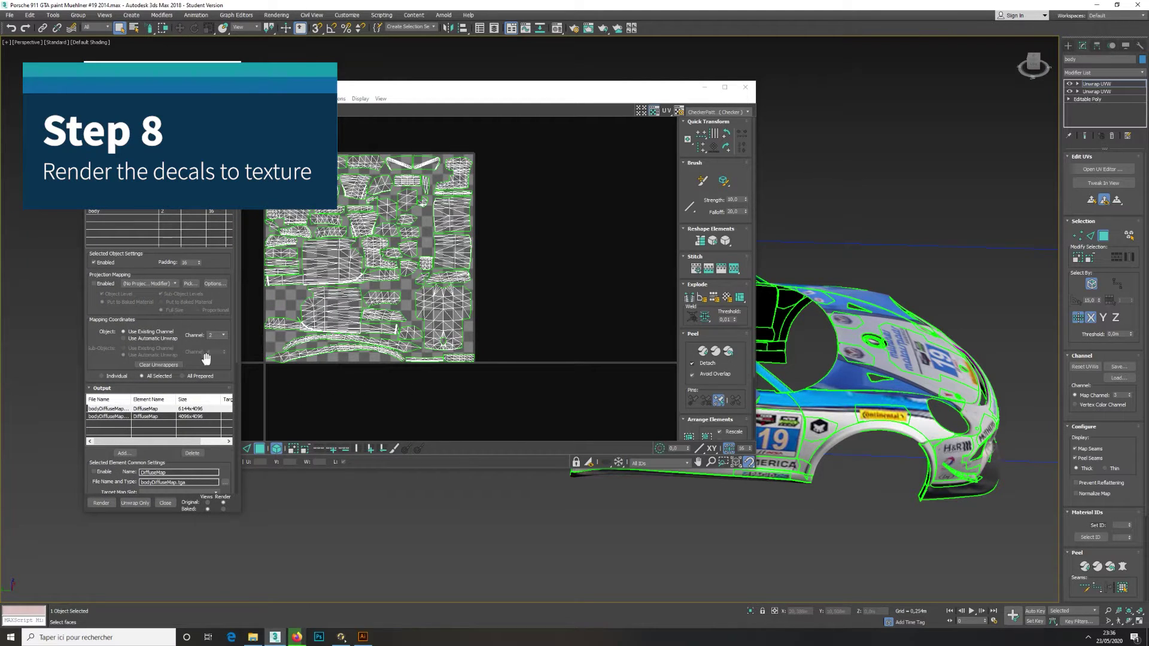
scroll(216, 359, "down", 3)
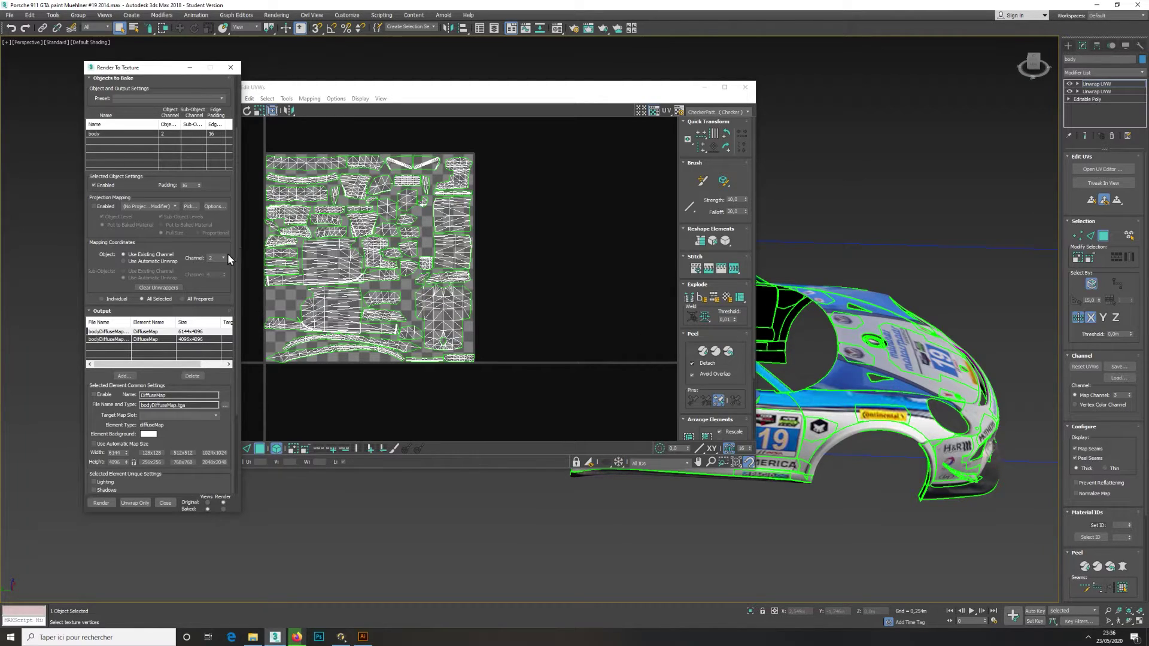
left_click(214, 279)
left_click(128, 339)
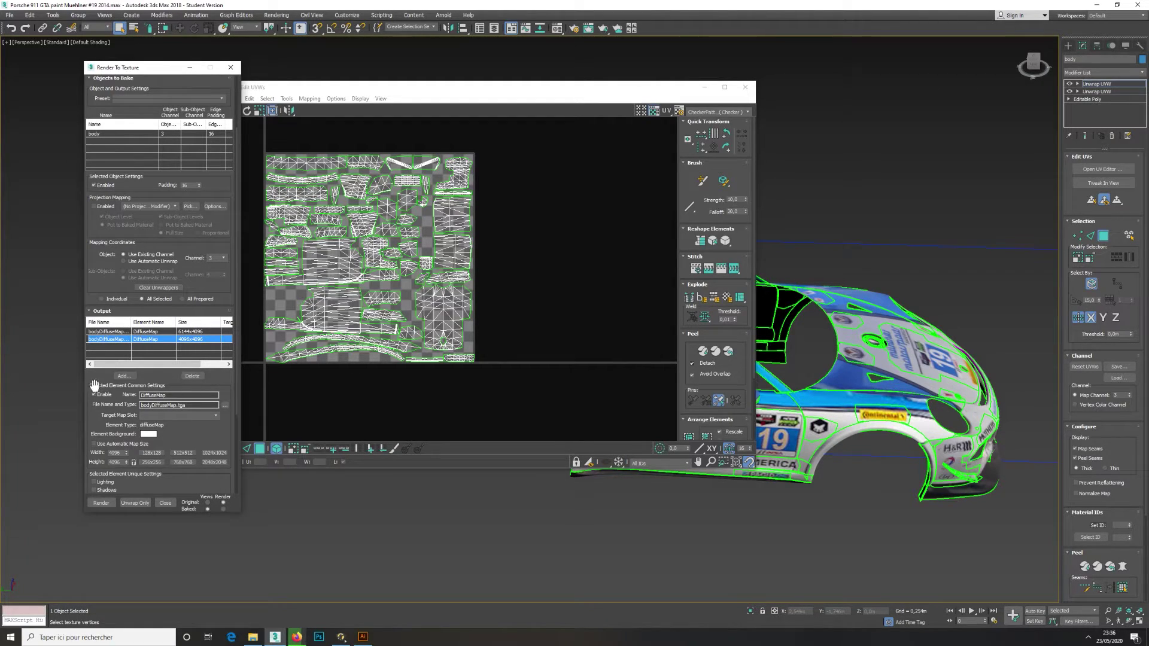
left_click(98, 503)
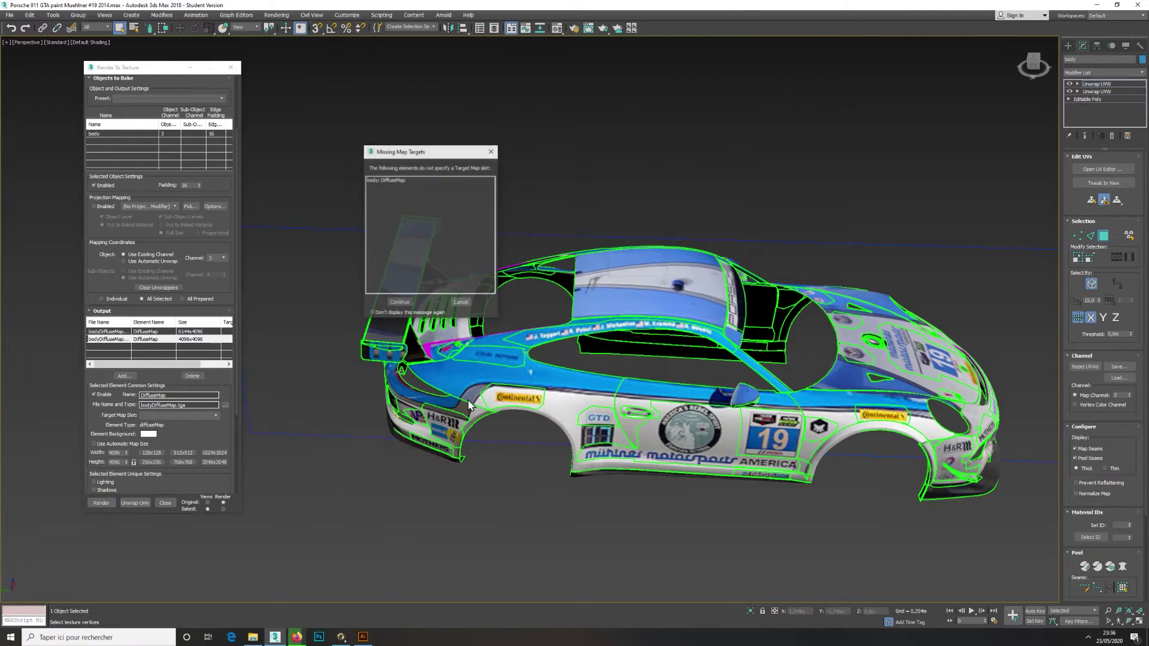
left_click(402, 303)
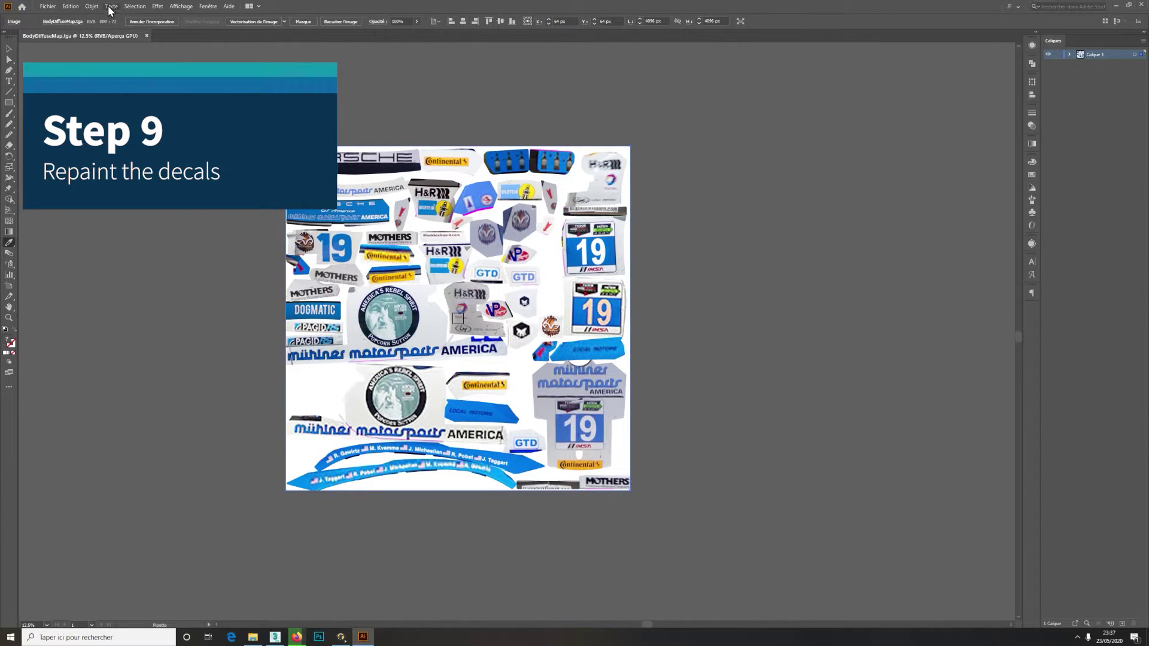
In Illustrator, fit the artboard of BodyDiffuseMap.tga to the bounds of the decal image
left_click(111, 7)
mouse_move(141, 334)
left_click(284, 358)
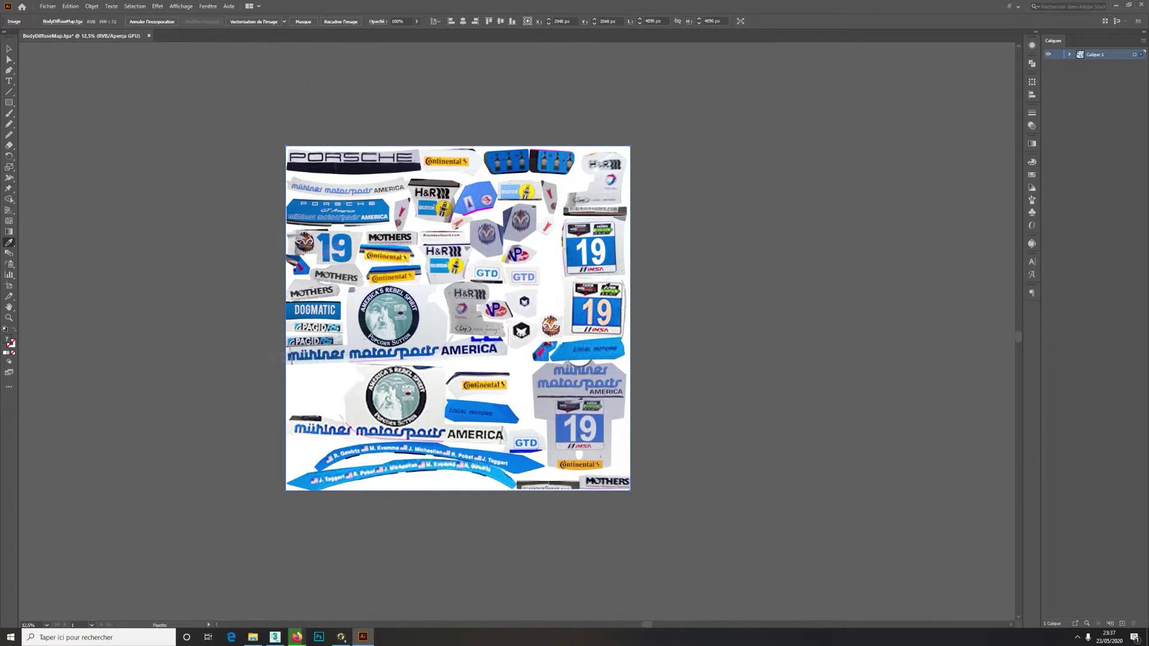
Make the decal image layer Calque 1 a template layer and turn off its image dimming
double_click(1119, 58)
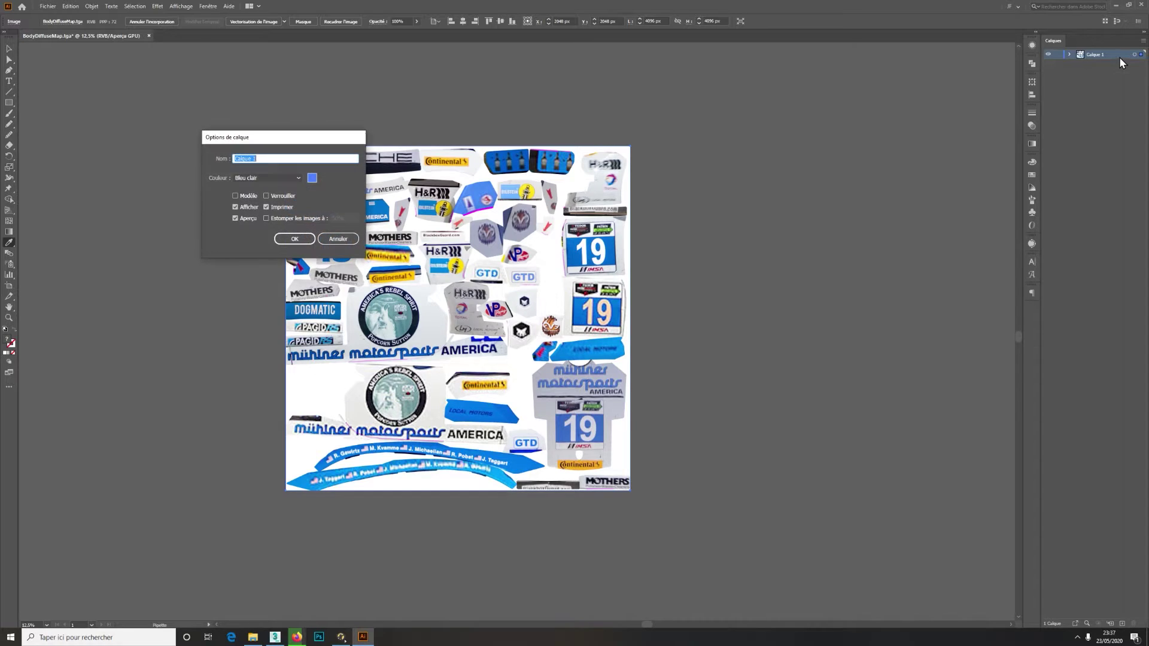
left_click(283, 243)
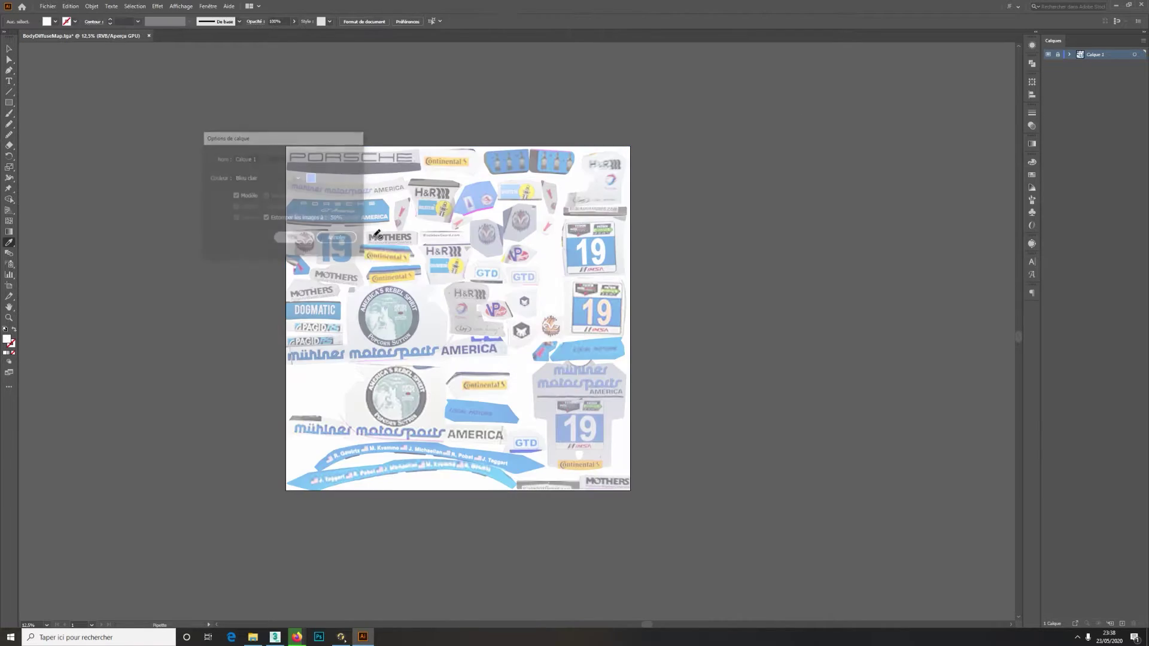
double_click(1110, 56)
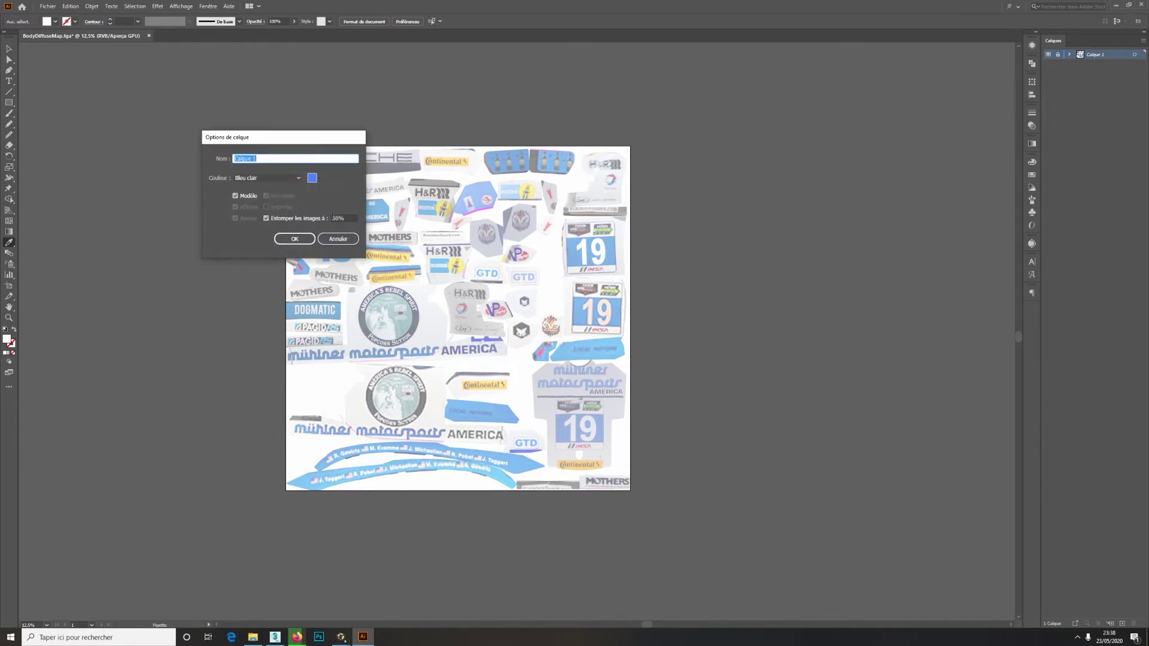
left_click(300, 218)
left_click(295, 239)
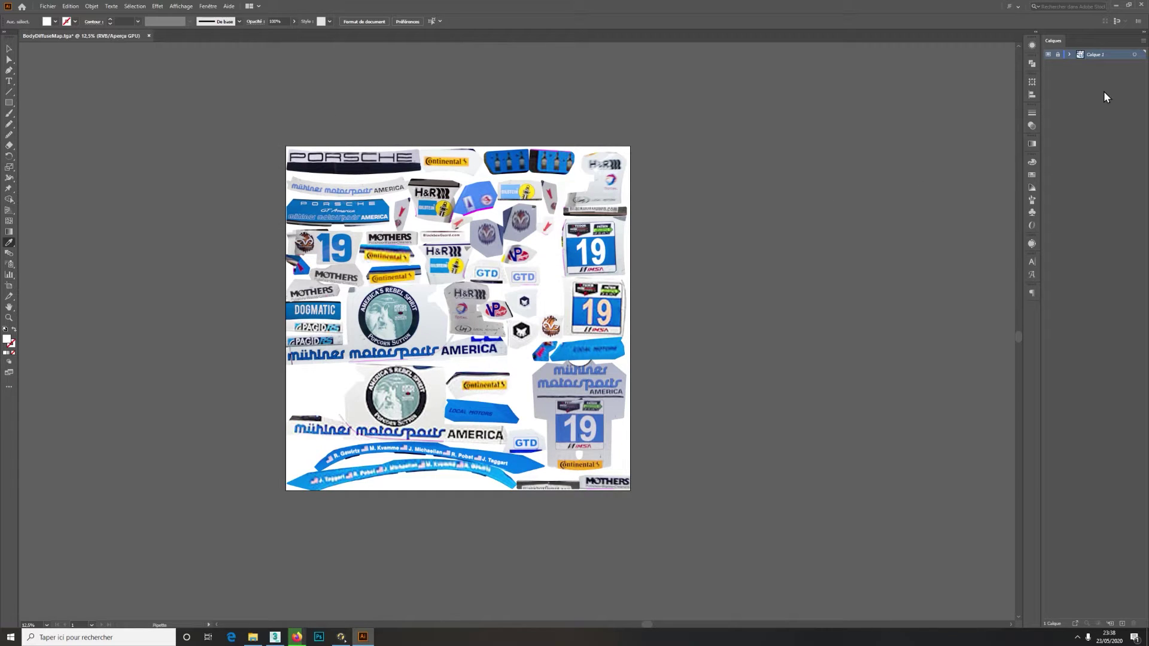
Create a new layer named Calque 2 above the template layer with its default options
left_click(1145, 43)
left_click(1107, 44)
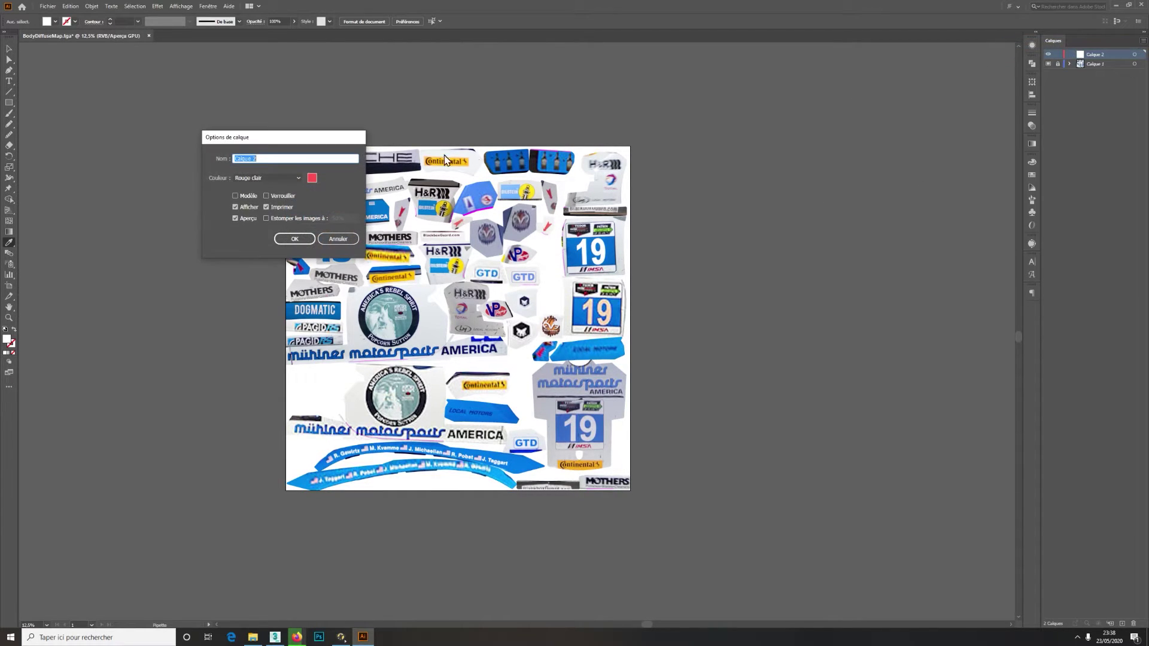
left_click(294, 239)
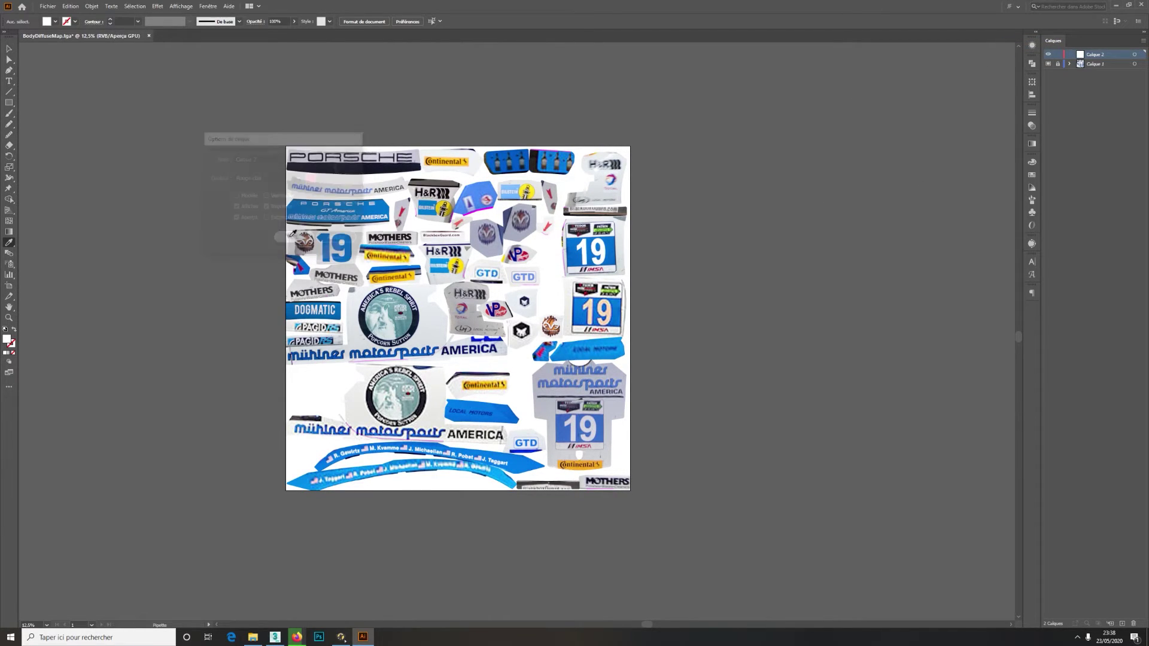
Save the document as the Adobe Illustrator file Decals in the Muhlner 2014 #19 folder, using the Illustrator 2020 version
left_click(48, 6)
left_click(63, 89)
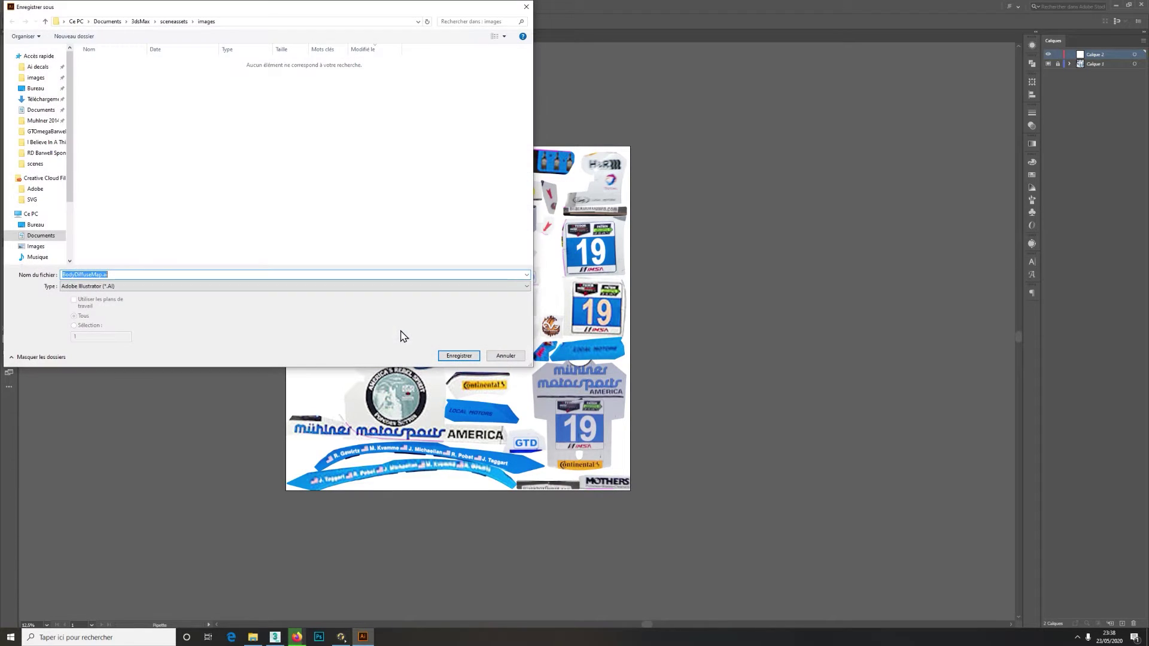
left_click(43, 121)
double_click(240, 274)
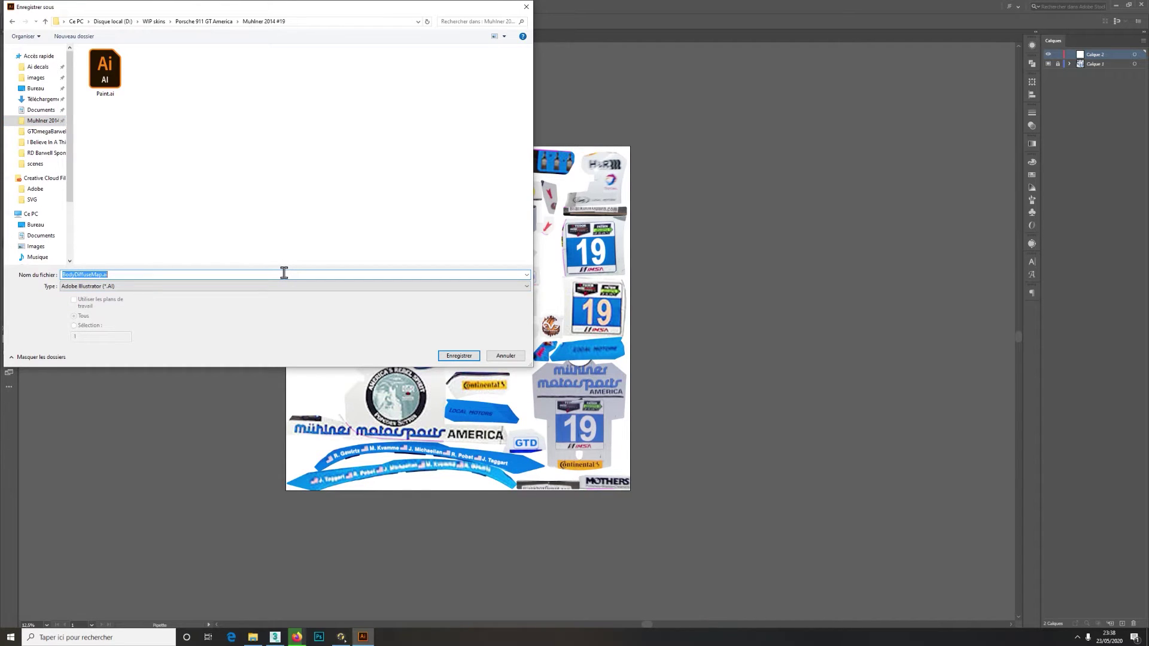
type("Decals")
key("Return")
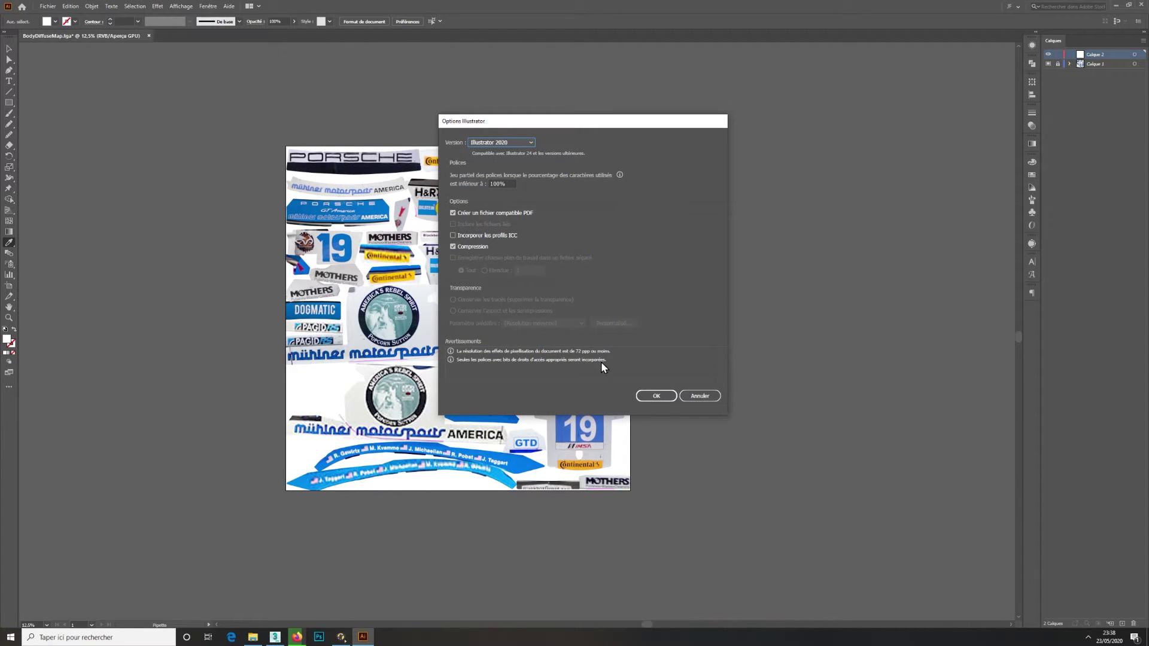
left_click(656, 396)
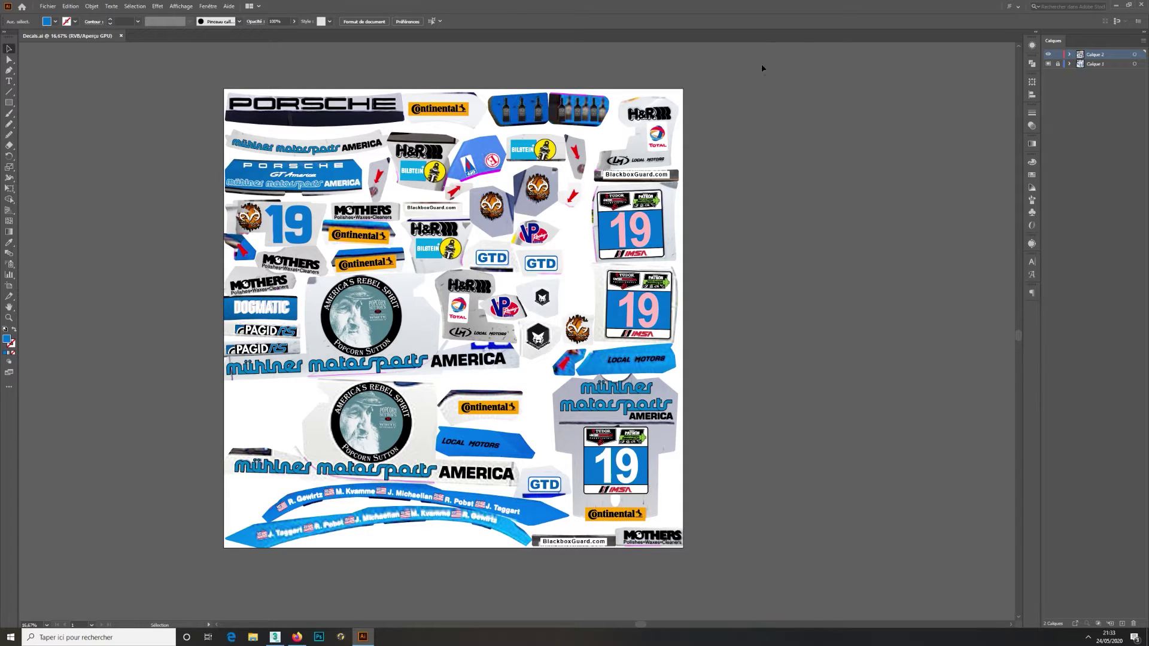
Examine the redrawn vector decals with the template layer Calque 1 hidden, and check their outlines over the template
left_click(1048, 64)
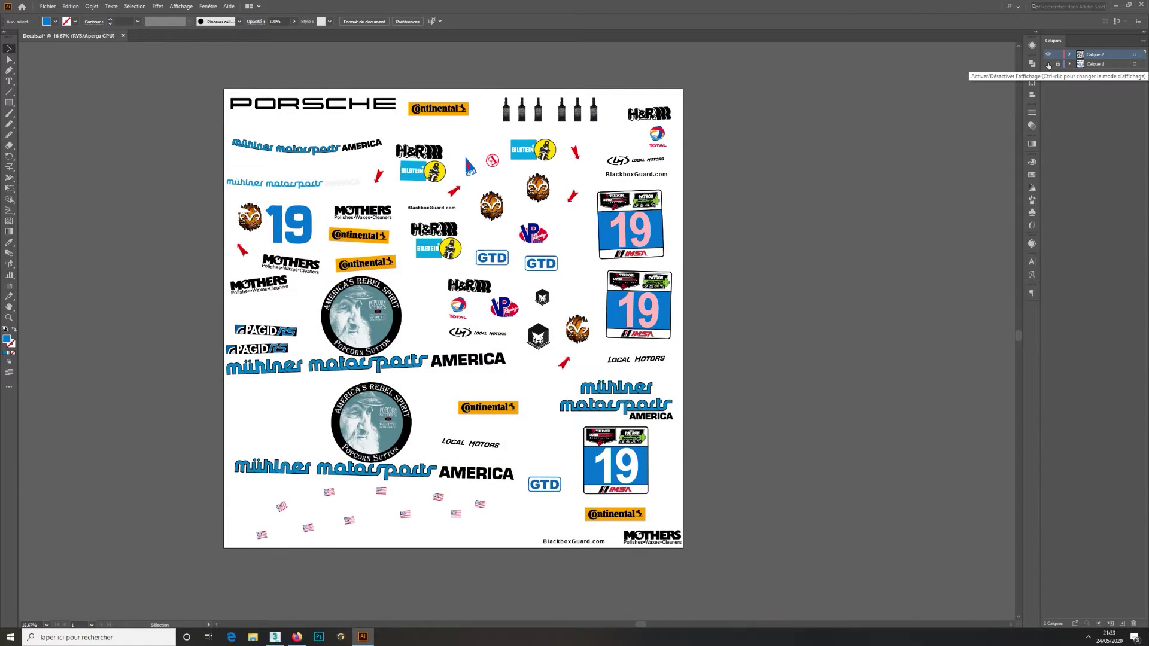
left_click(1049, 64)
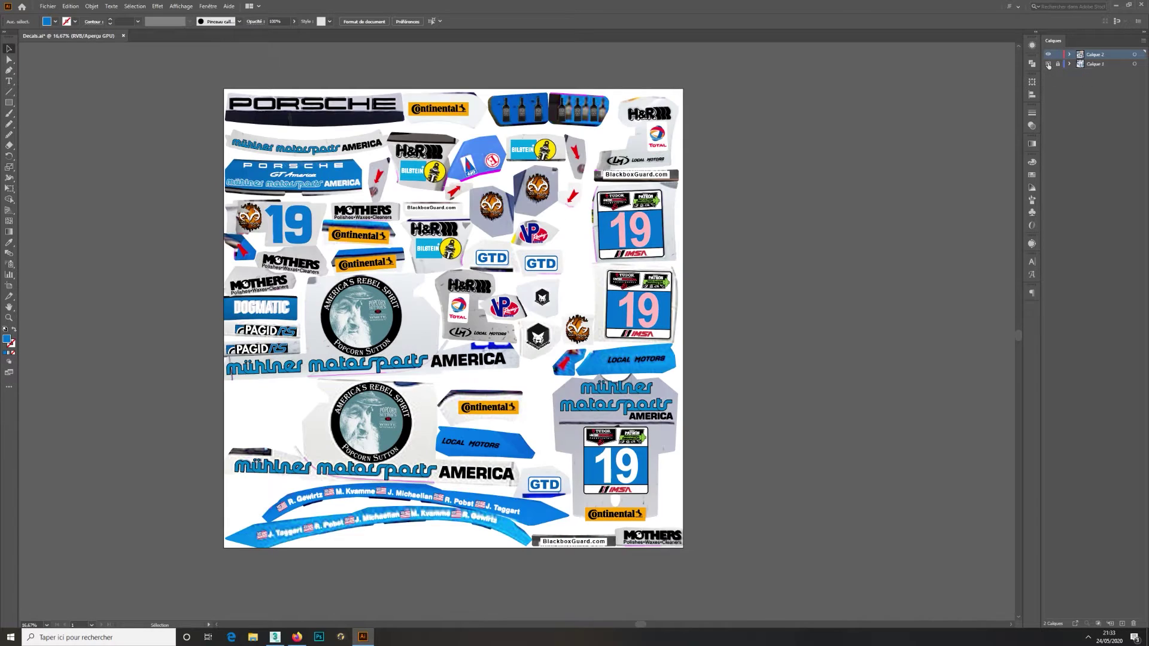
left_click(9, 60)
left_click_drag(809, 572, 810, 570)
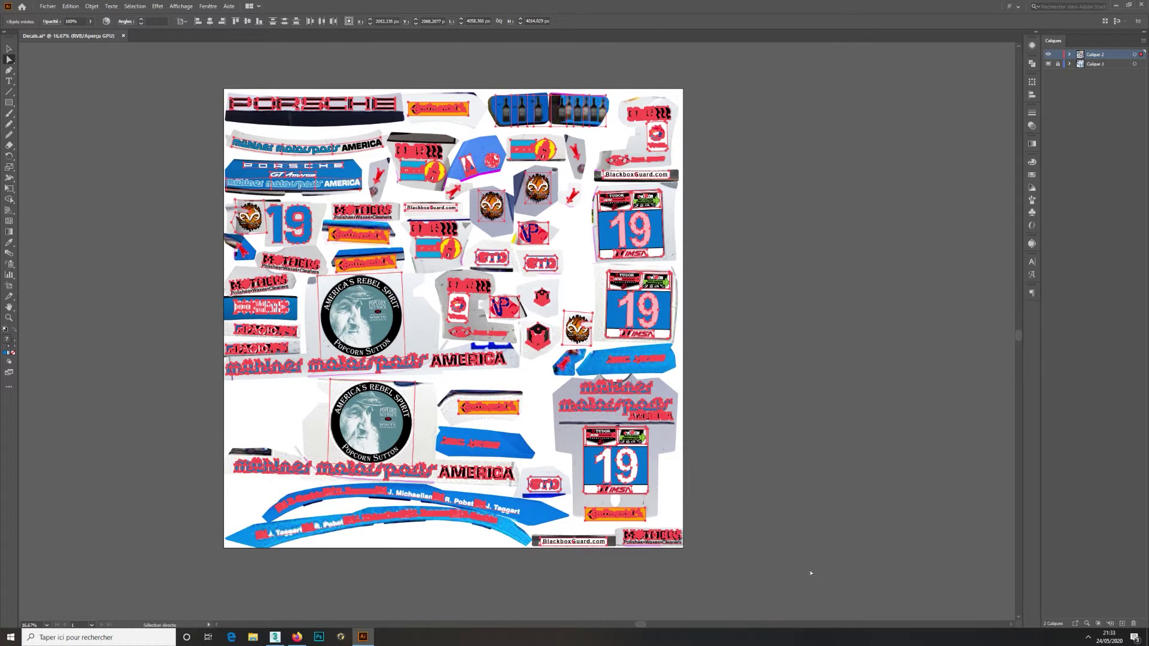
left_click(810, 573)
Export the vector decals for the web as a transparent PNG-24 named Decals.png in the Muhlner 2014 #19 folder
left_click(48, 6)
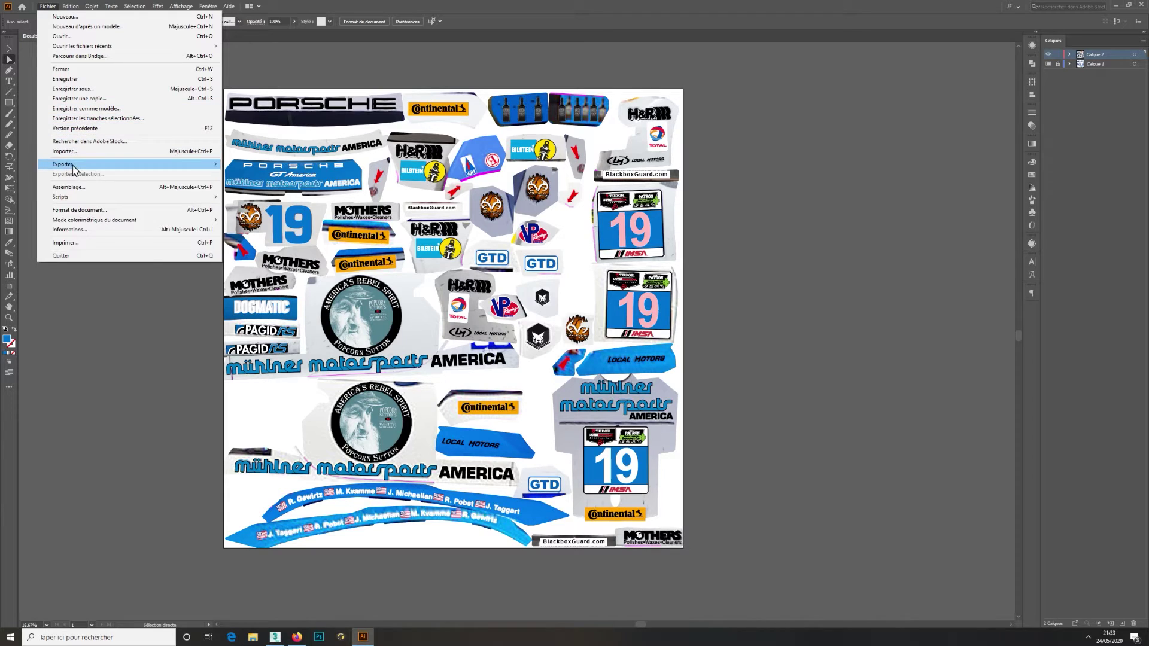
mouse_move(75, 167)
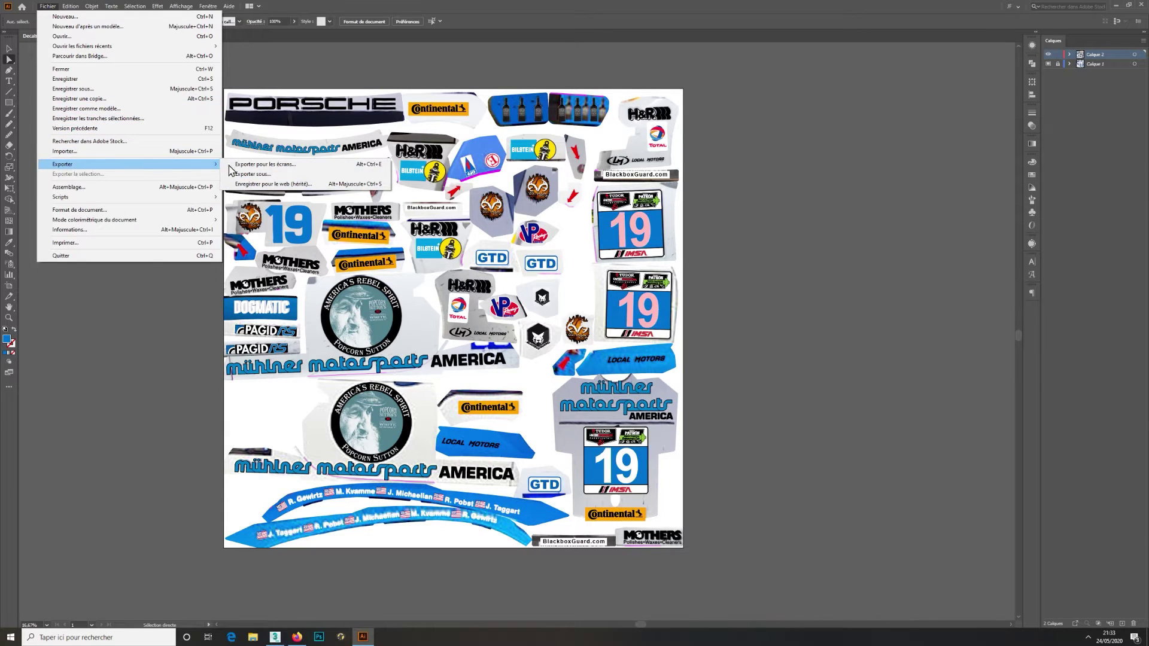
left_click(261, 185)
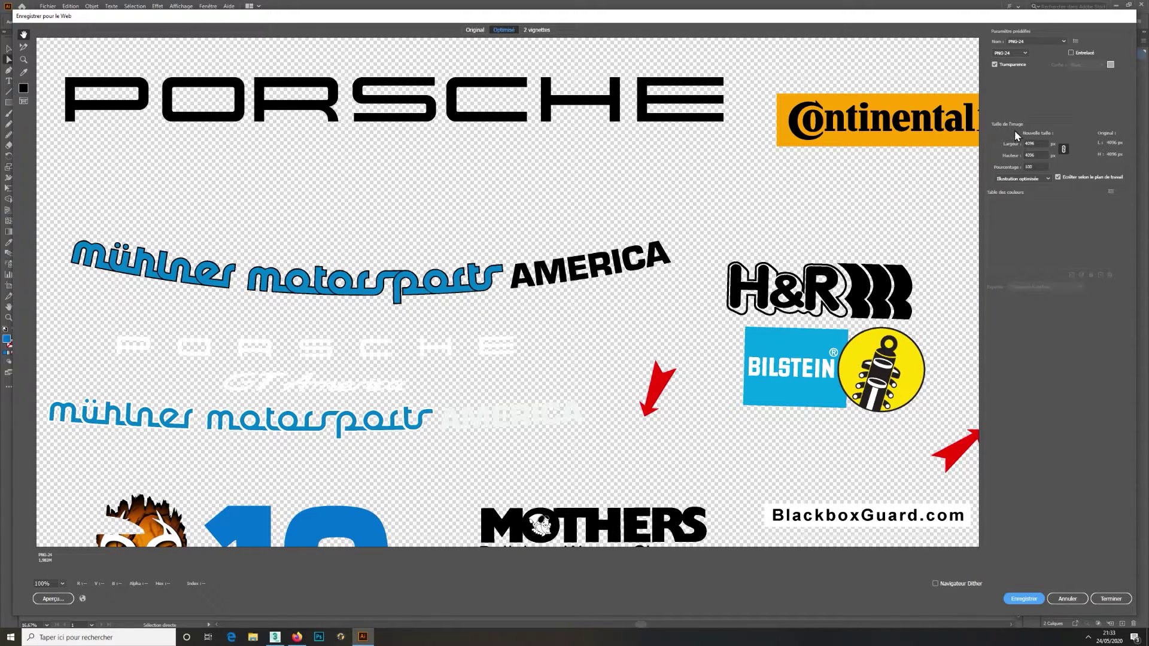
left_click(1023, 598)
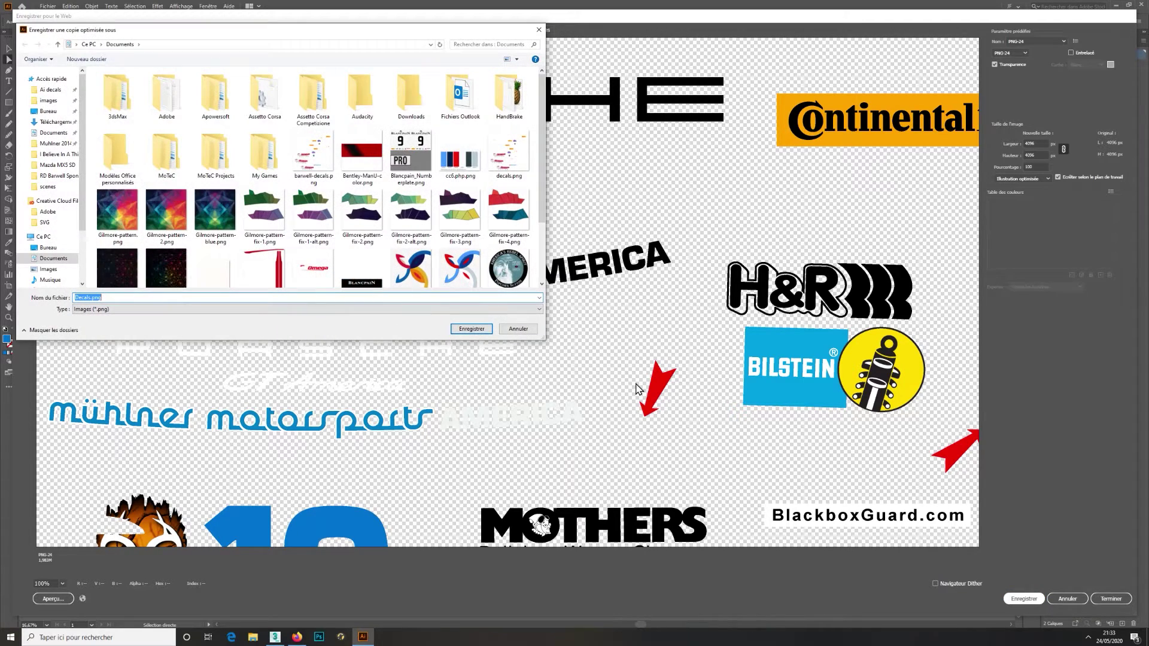
left_click(52, 132)
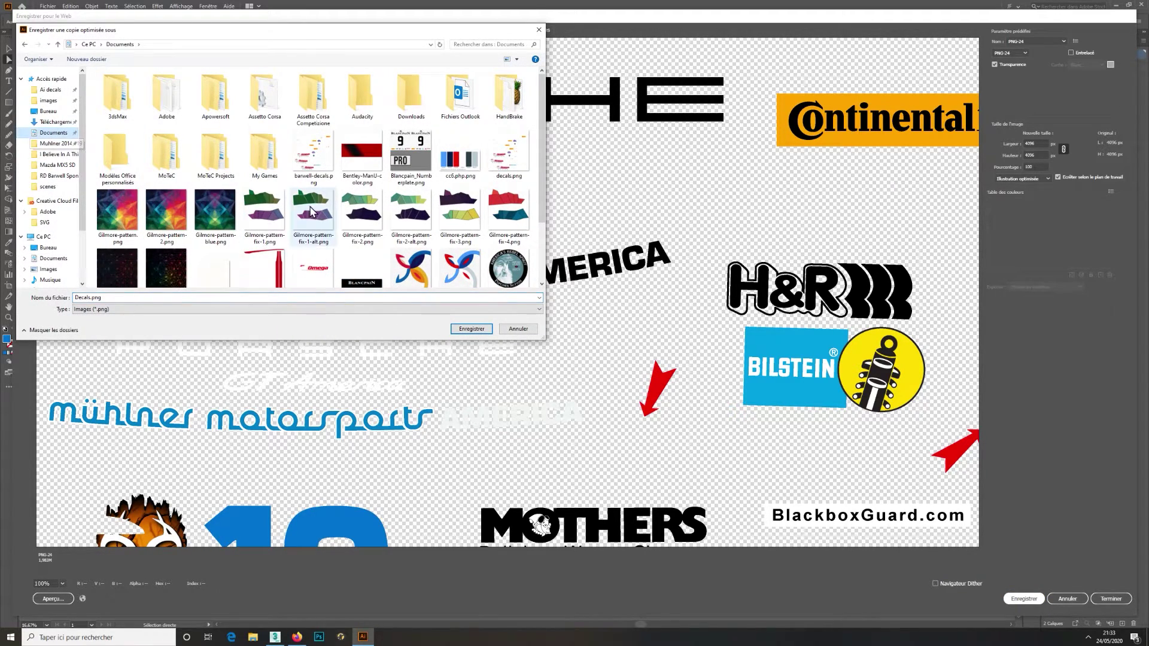
left_click(58, 144)
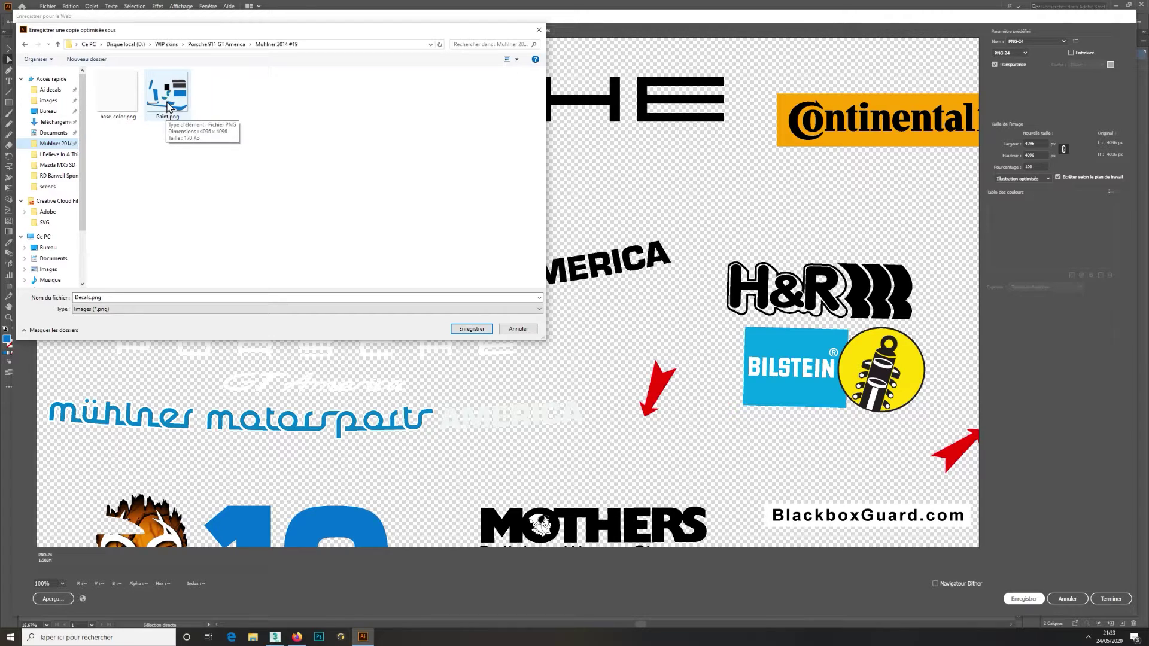
left_click(471, 329)
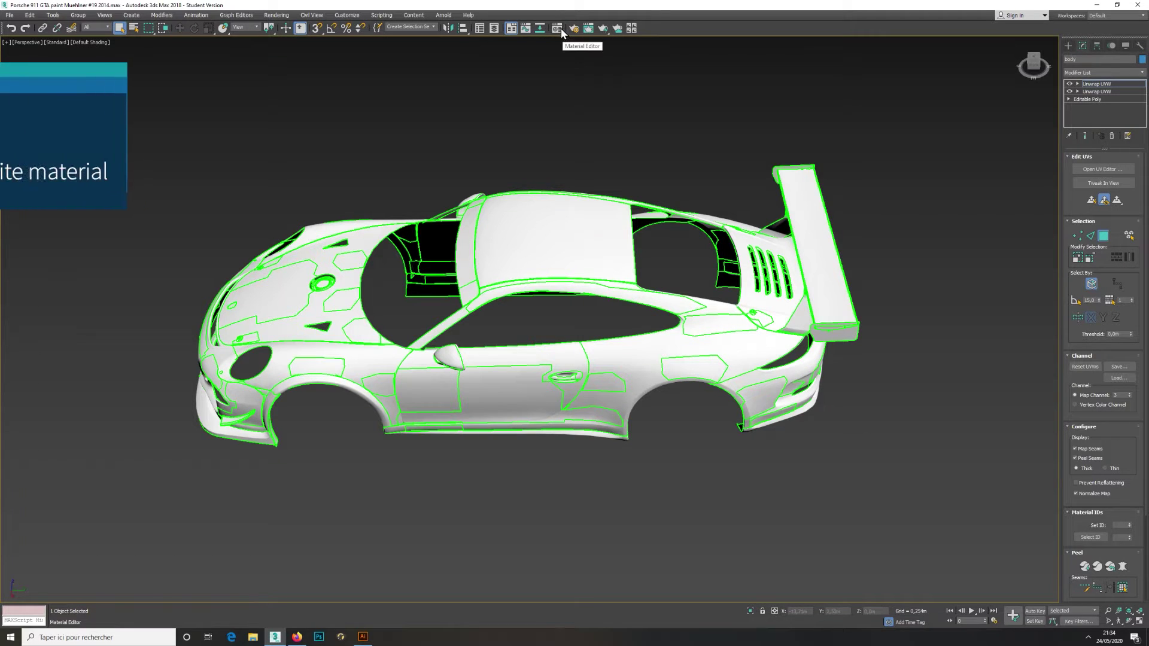
In 3ds Max, copy the Mat.1 submaterial of the composite material 03 - Default into the empty Mat.2 slot
left_click(145, 249)
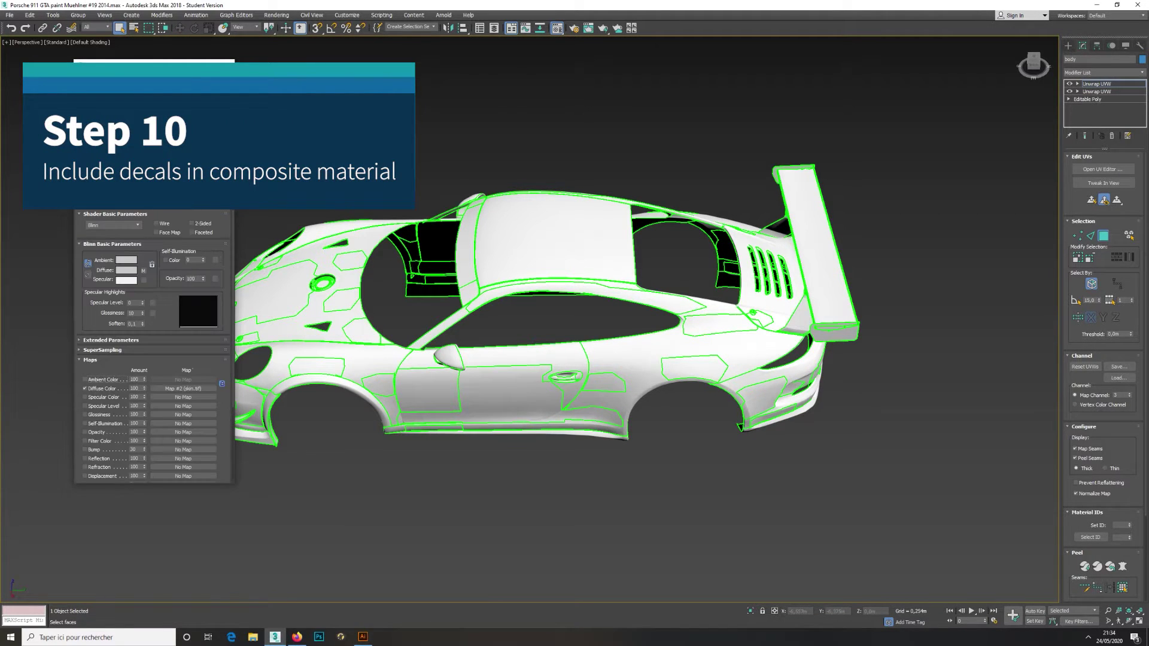
left_click(213, 190)
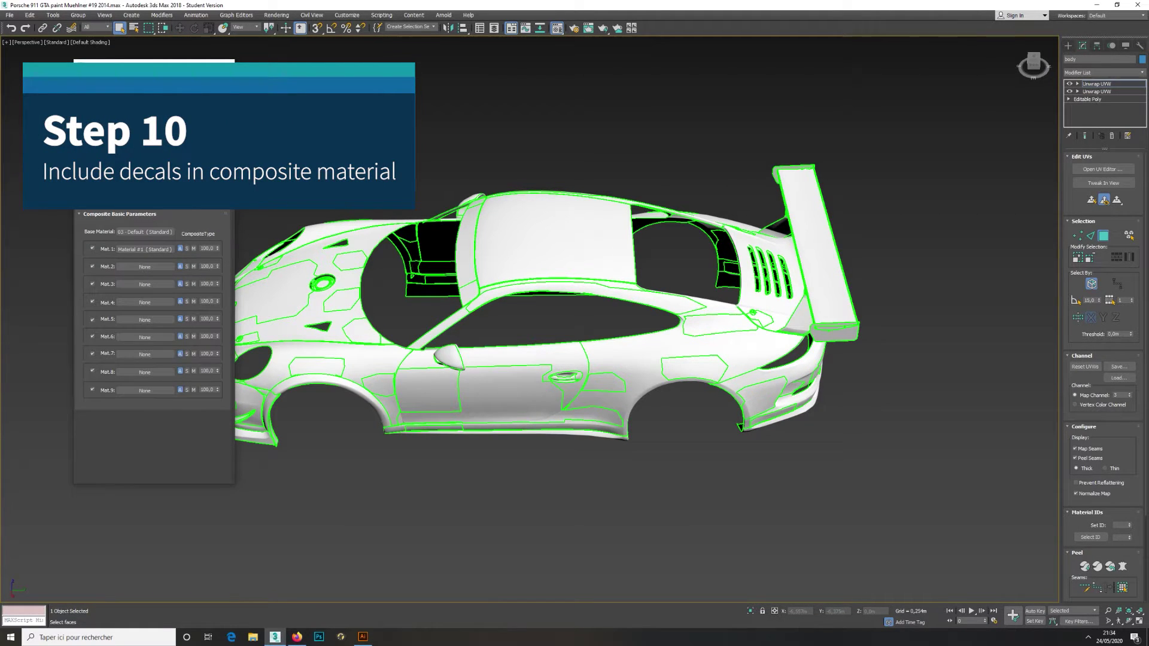
right_click(134, 249)
left_click(157, 262)
right_click(148, 266)
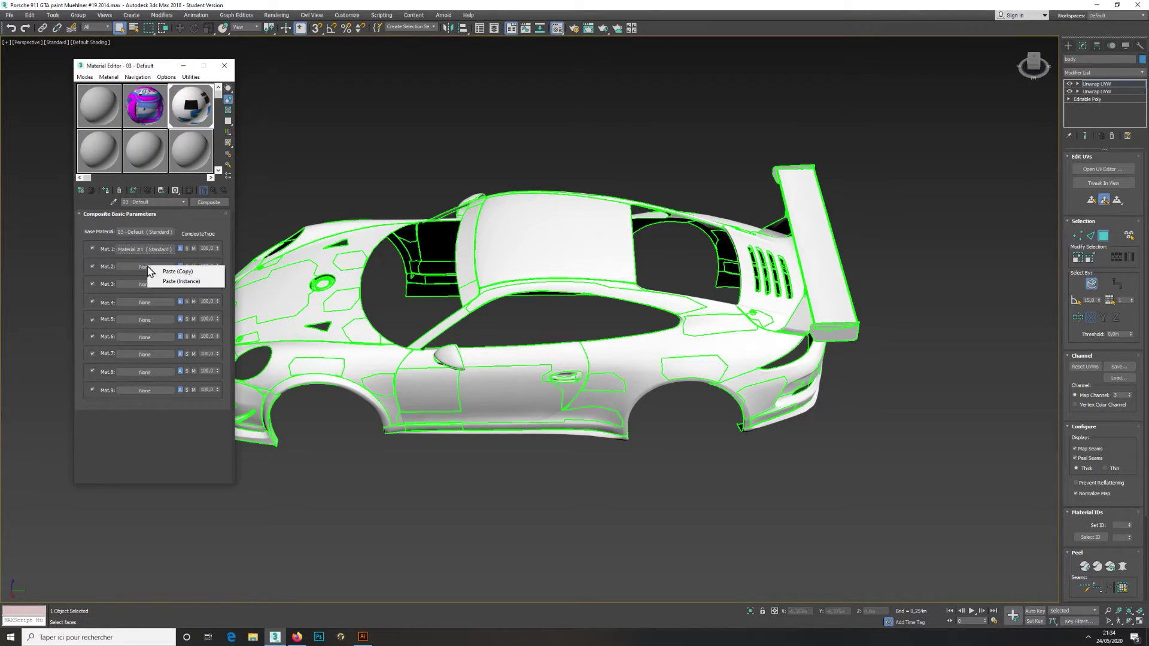
left_click(166, 272)
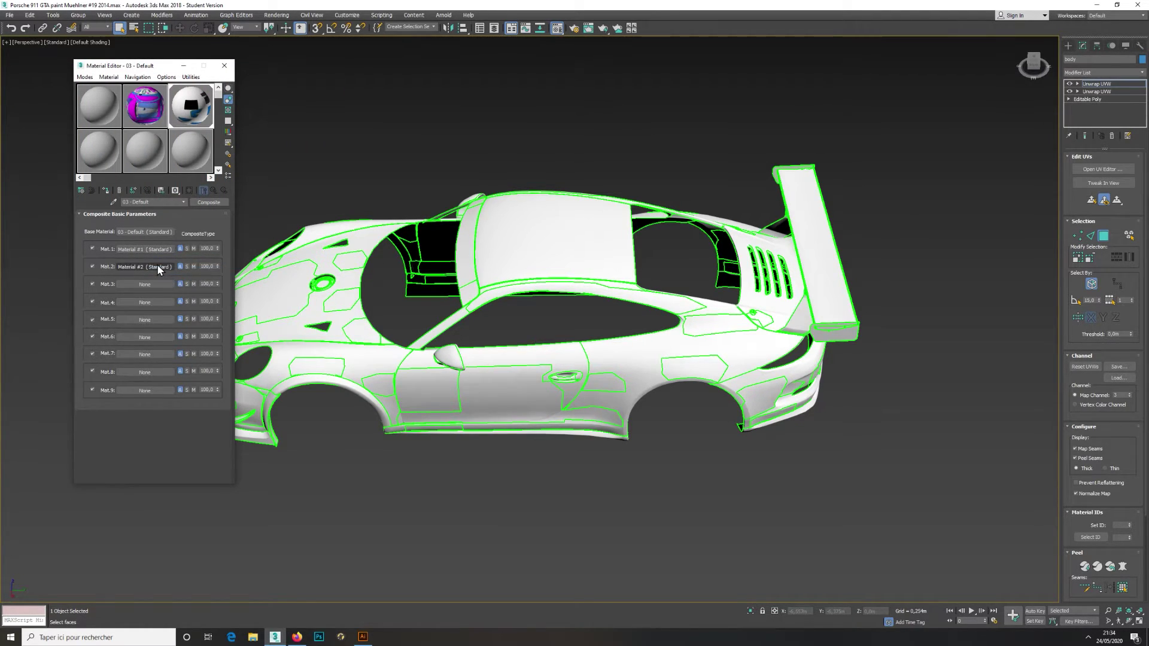
Load Decals.png as the diffuse bitmap of Material #2 on map channel 3 and test-render the car in perspective
left_click(156, 263)
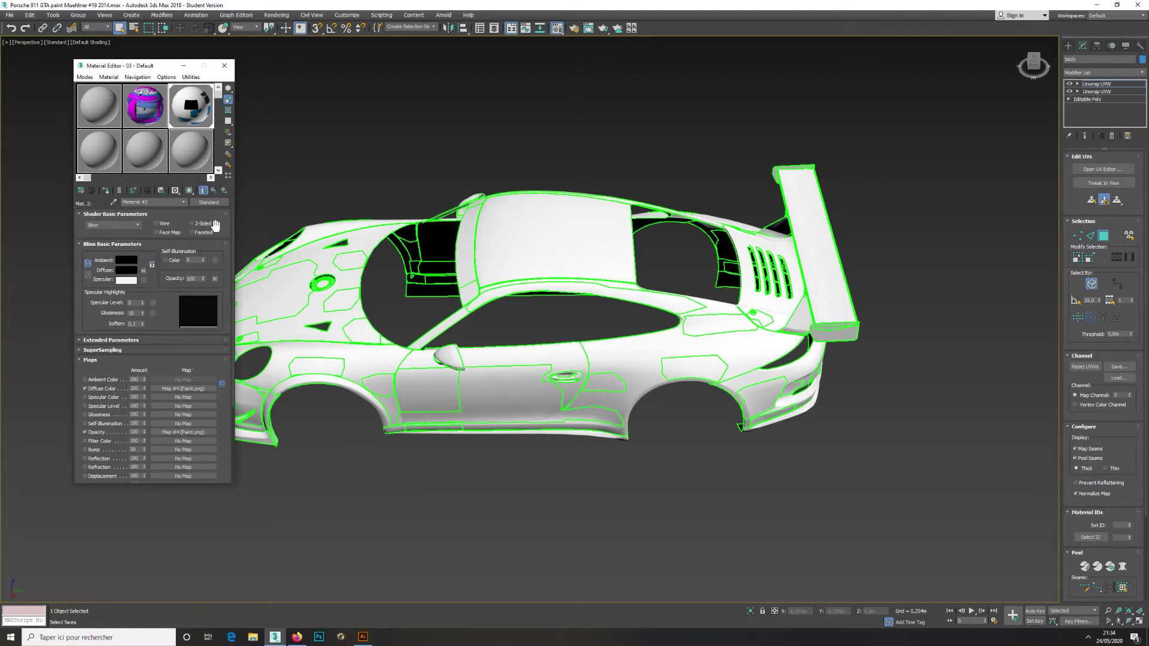
left_click(177, 388)
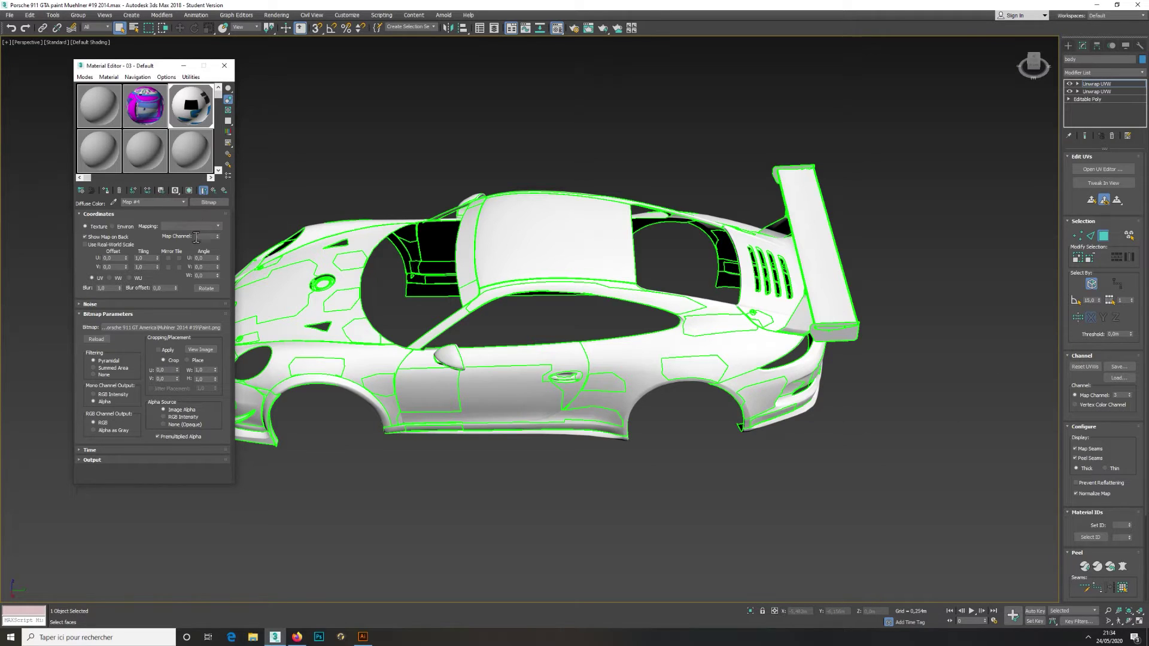
left_click(183, 327)
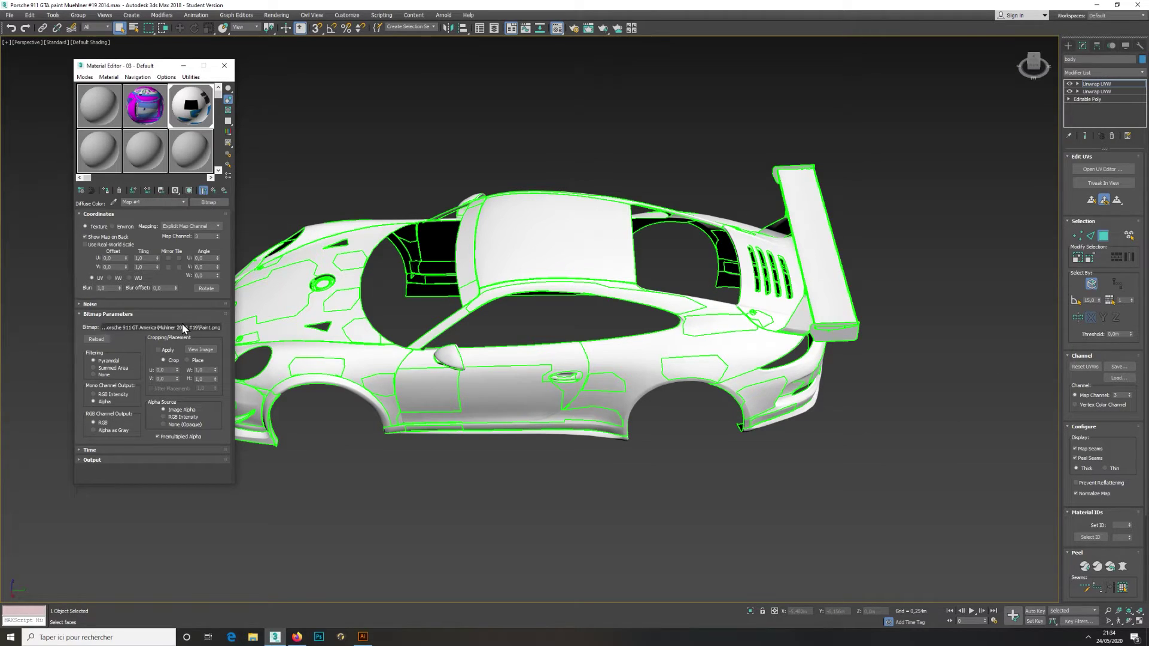
double_click(340, 223)
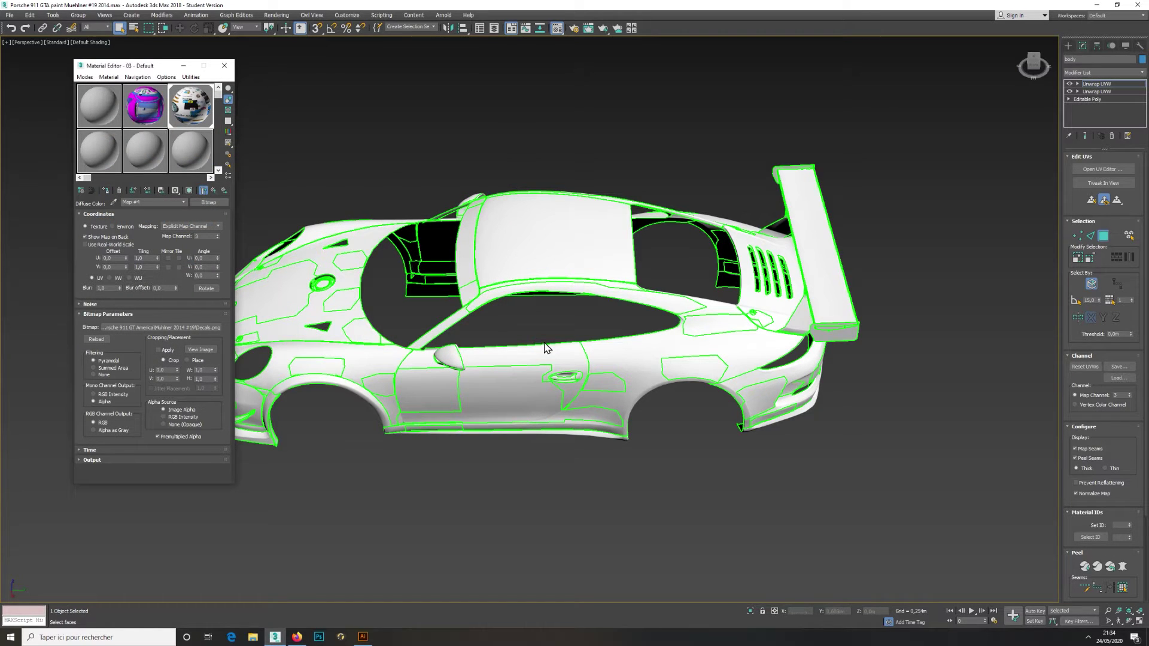
key("shift+q")
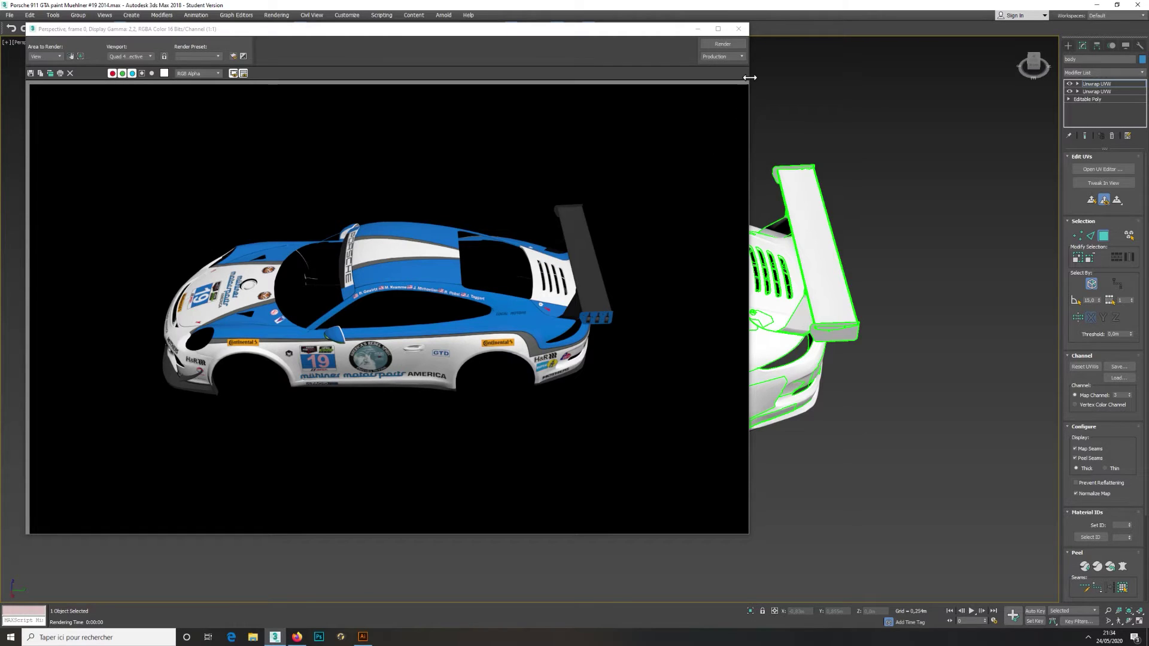
left_click(738, 28)
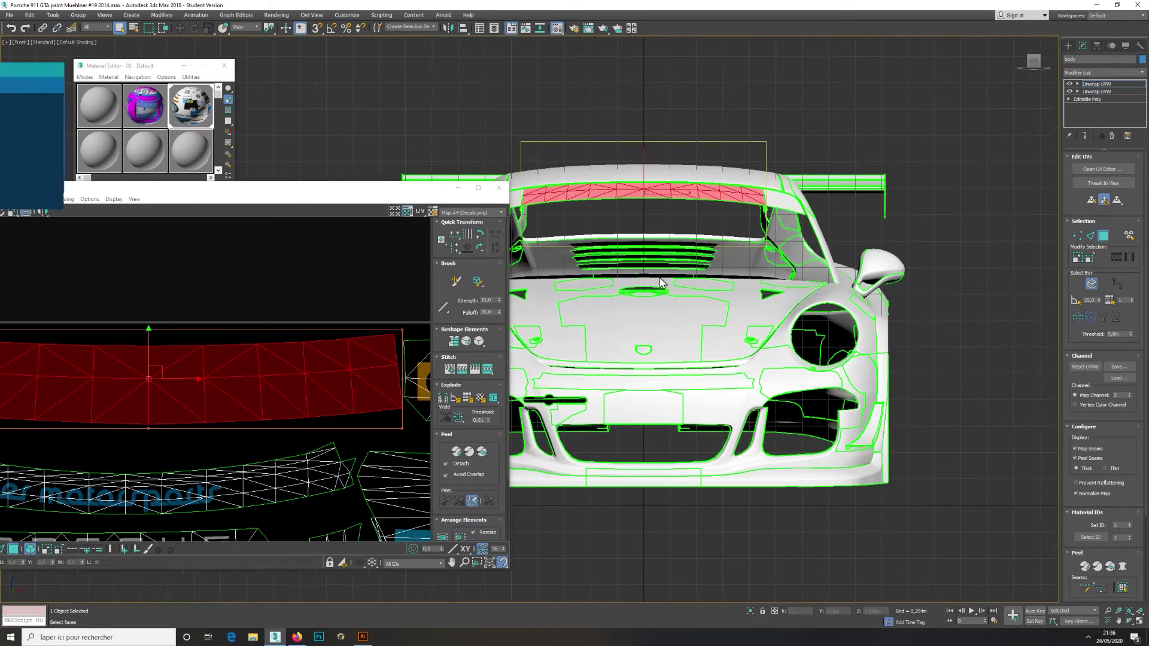
Render the car's front view and compare the decal placement with the UV layout
left_click(648, 226)
key("shift+q")
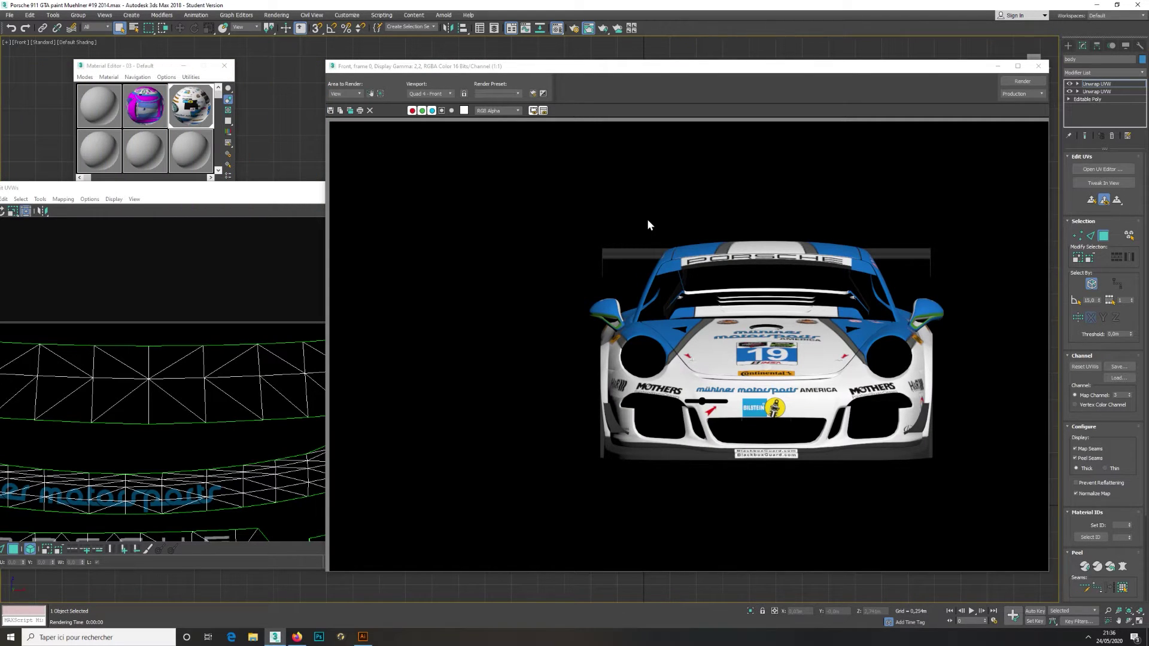
left_click_drag(288, 187, 466, 136)
scroll(362, 242, "down", 4)
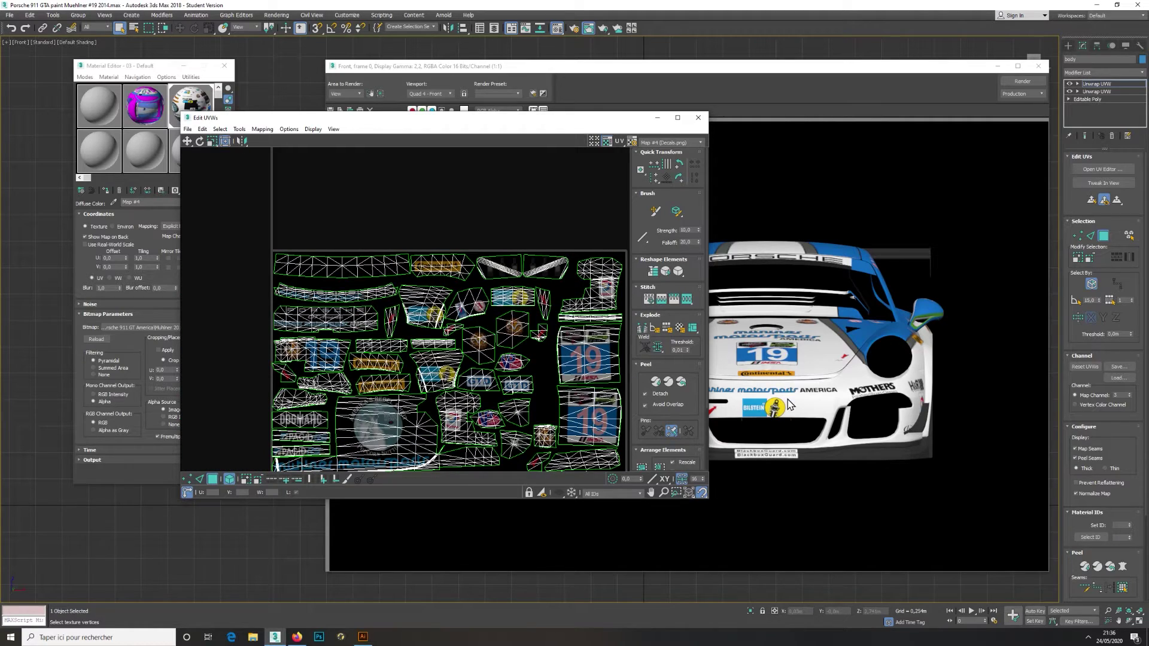
left_click(1011, 92)
left_click(1038, 65)
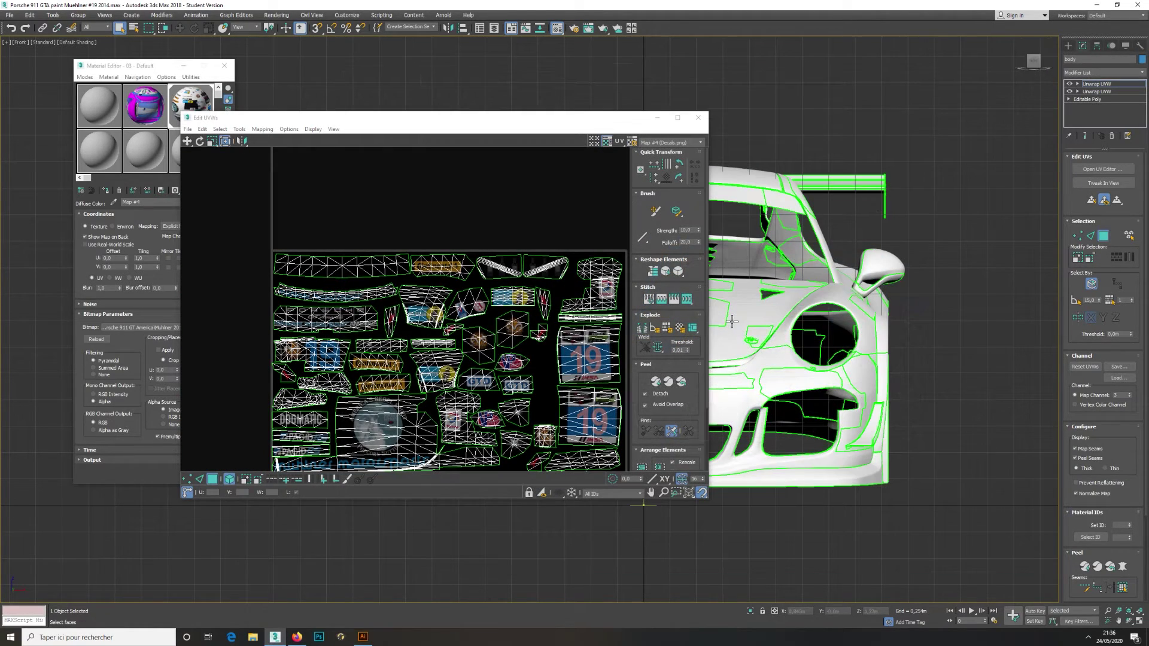
Nudge the UVs of the front bumper's Bilstein decal slightly to the left and render the view again
left_click_drag(544, 124, 436, 131)
left_click(622, 405)
scroll(365, 305, "up", 8)
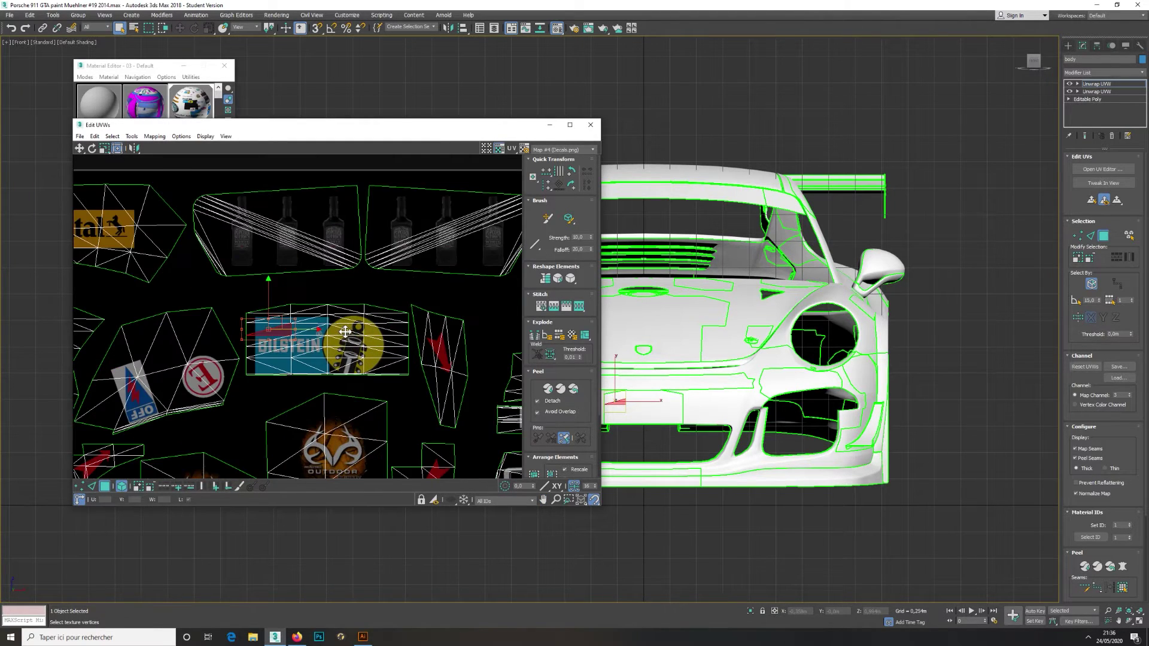
scroll(324, 325, "up", 1)
left_click_drag(214, 272, 443, 427)
left_click_drag(365, 353, 361, 352)
key("shift+q")
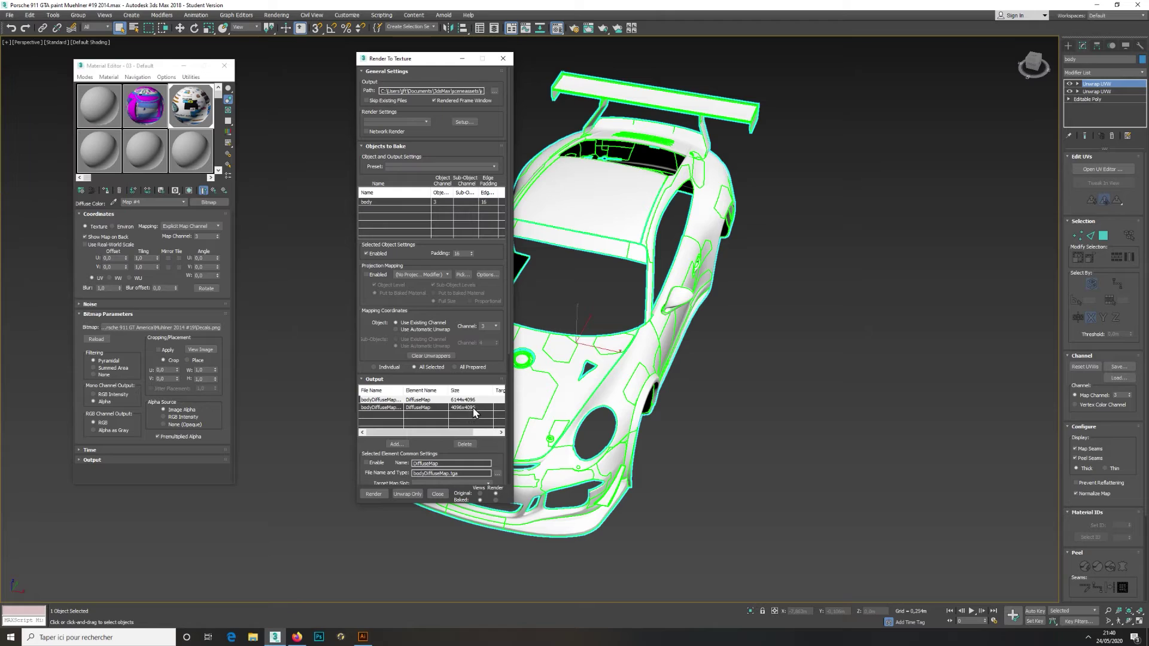
In Render To Texture, disable the 4096x4096 diffuse output, select the 6144x4096 one and set the object's mapping channel to 1
left_click(442, 407)
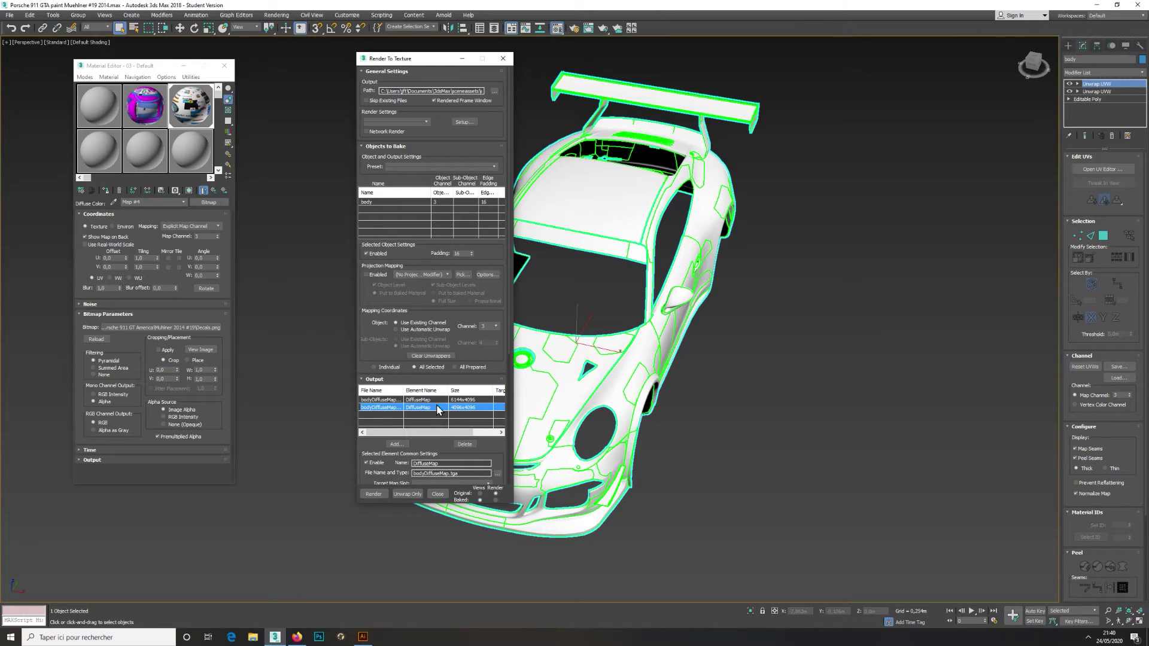
left_click(366, 462)
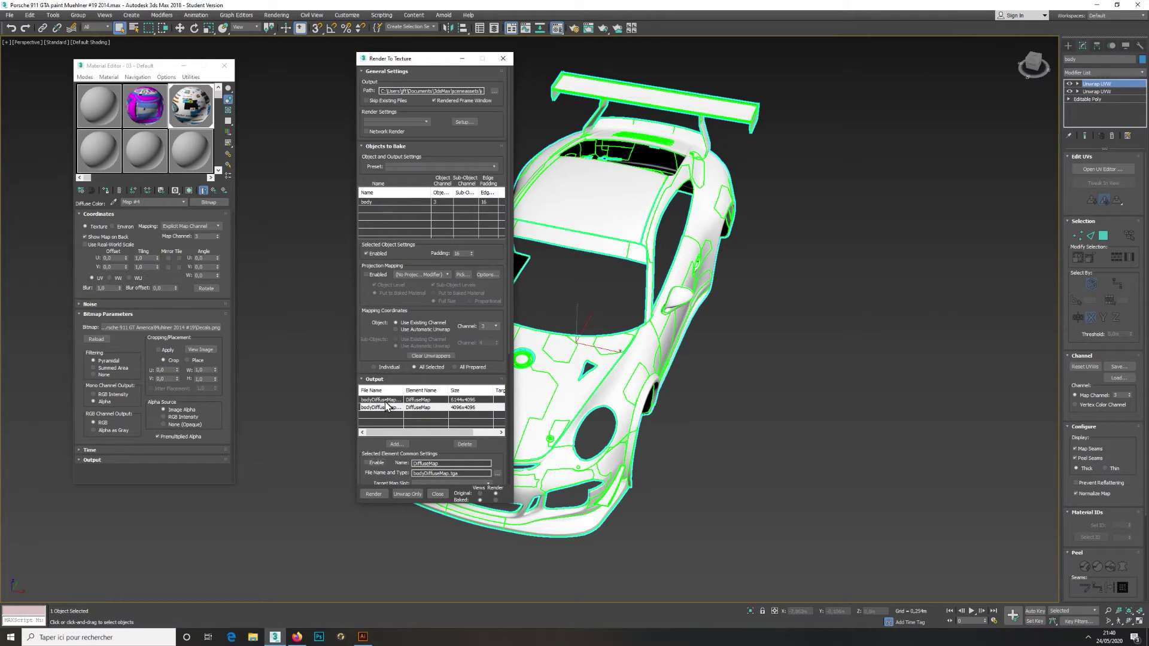
left_click(386, 402)
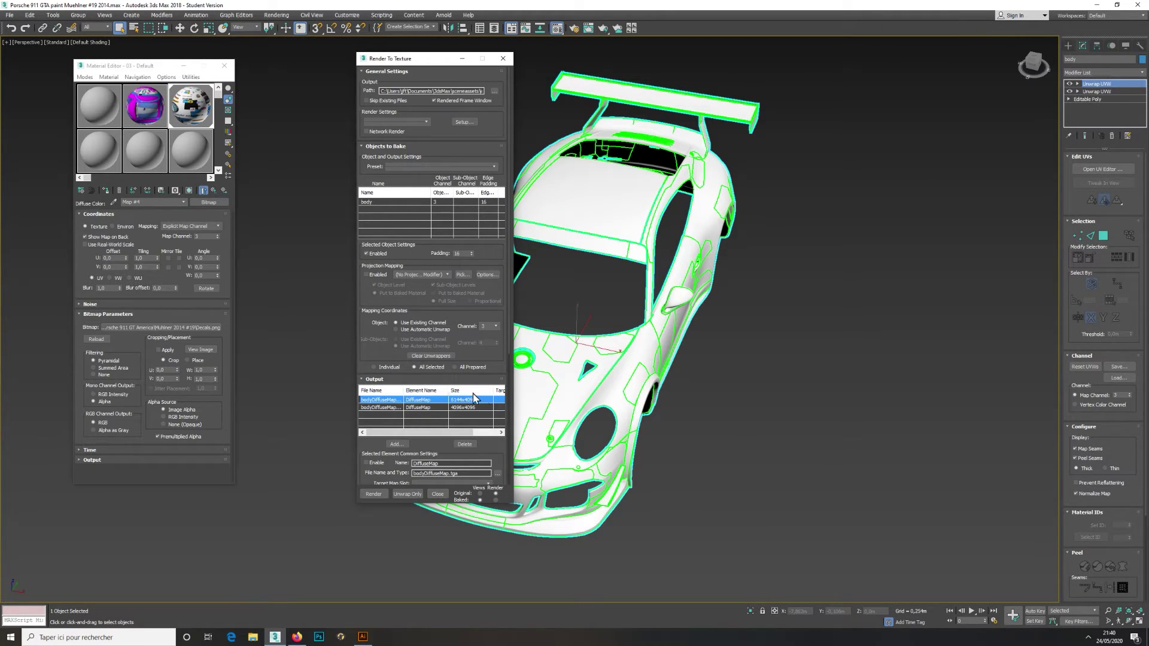
left_click(494, 326)
left_click(488, 334)
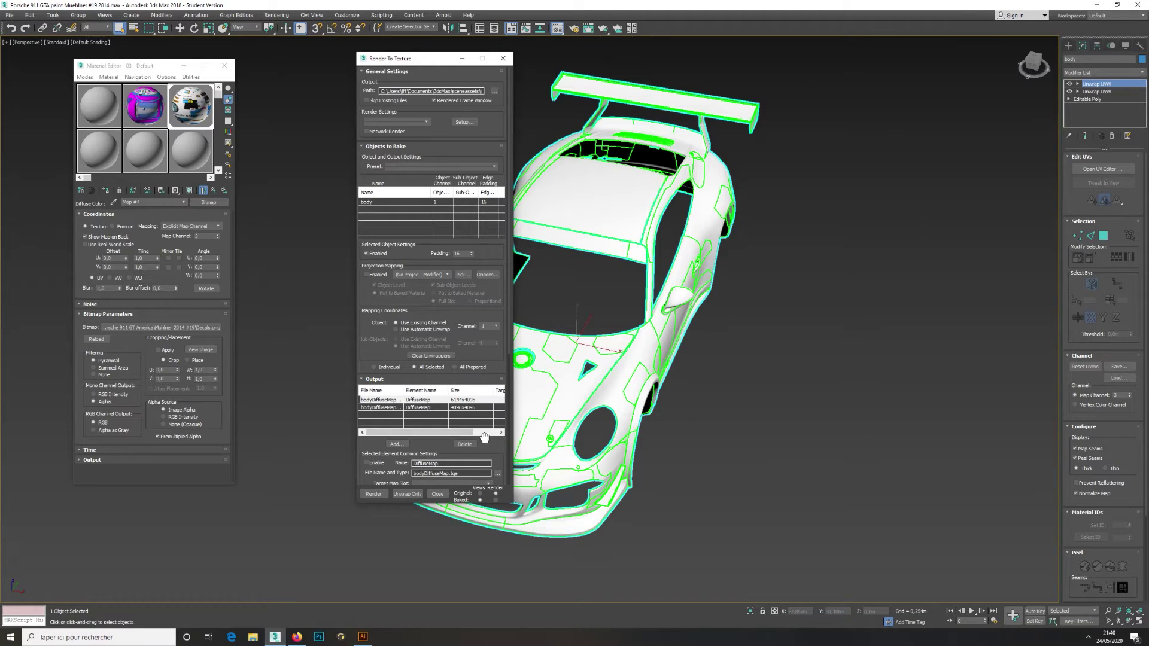
Bake the 6144x4096 diffuse map to bodyDiffuseMap.tga, overwriting the existing file
scroll(463, 250, "down", 5)
left_click_drag(437, 65, 325, 76)
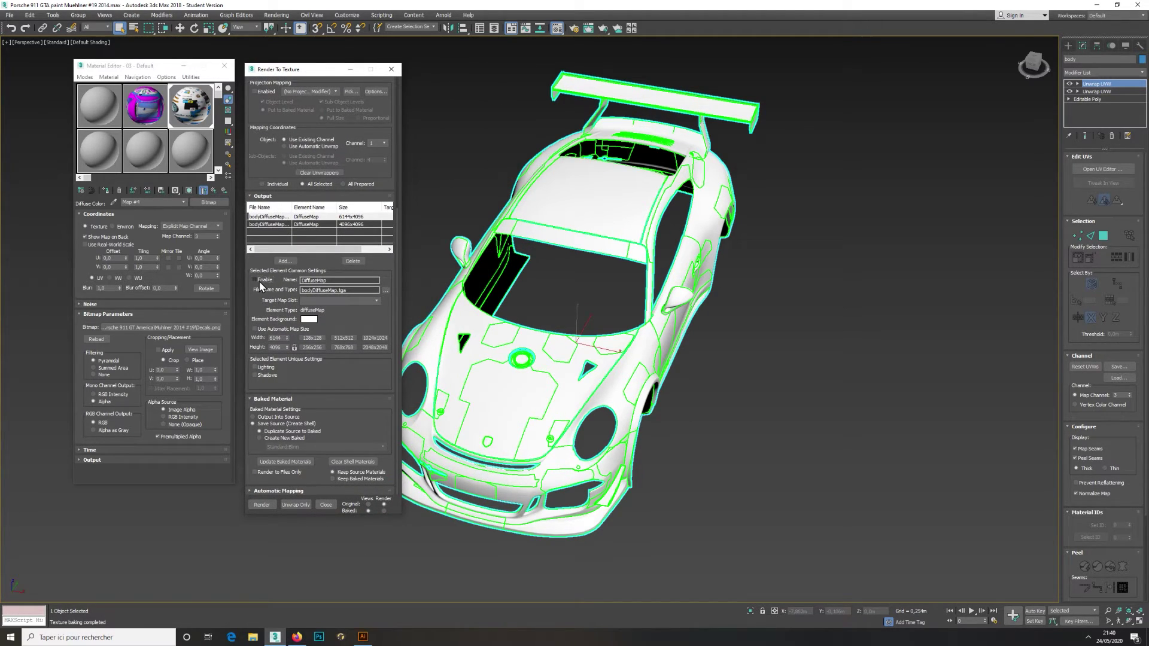
left_click(263, 504)
left_click(399, 302)
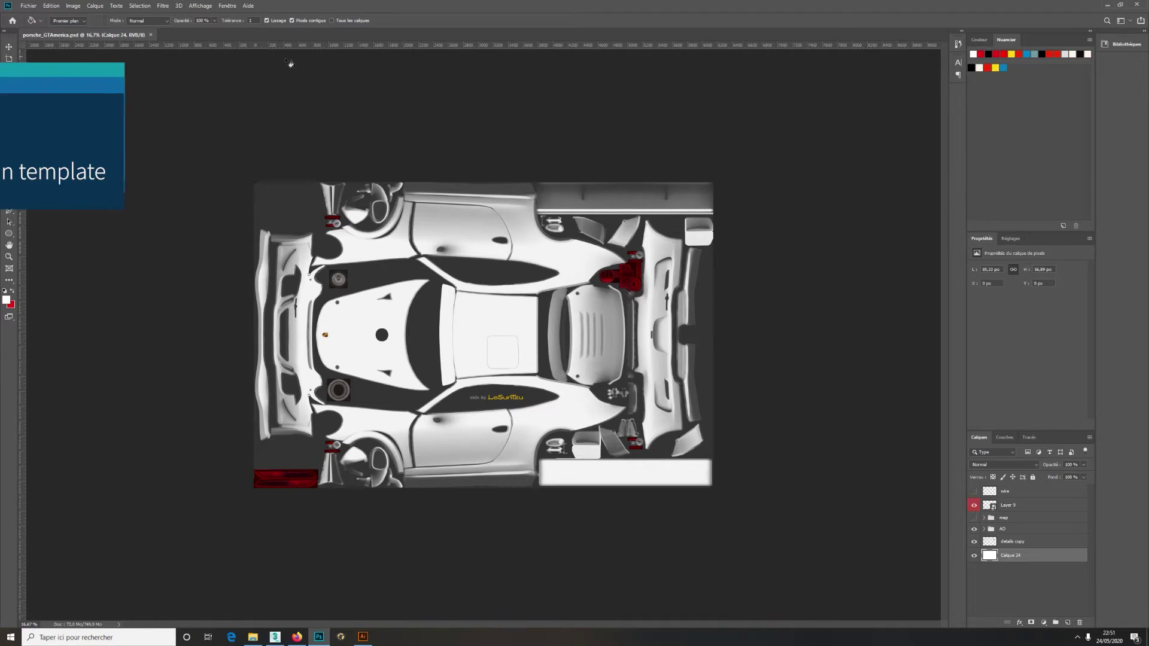
In Photoshop, open the baked texture BodyDiffuseMap.tga from the sceneassets images folder
left_click(29, 6)
left_click(35, 25)
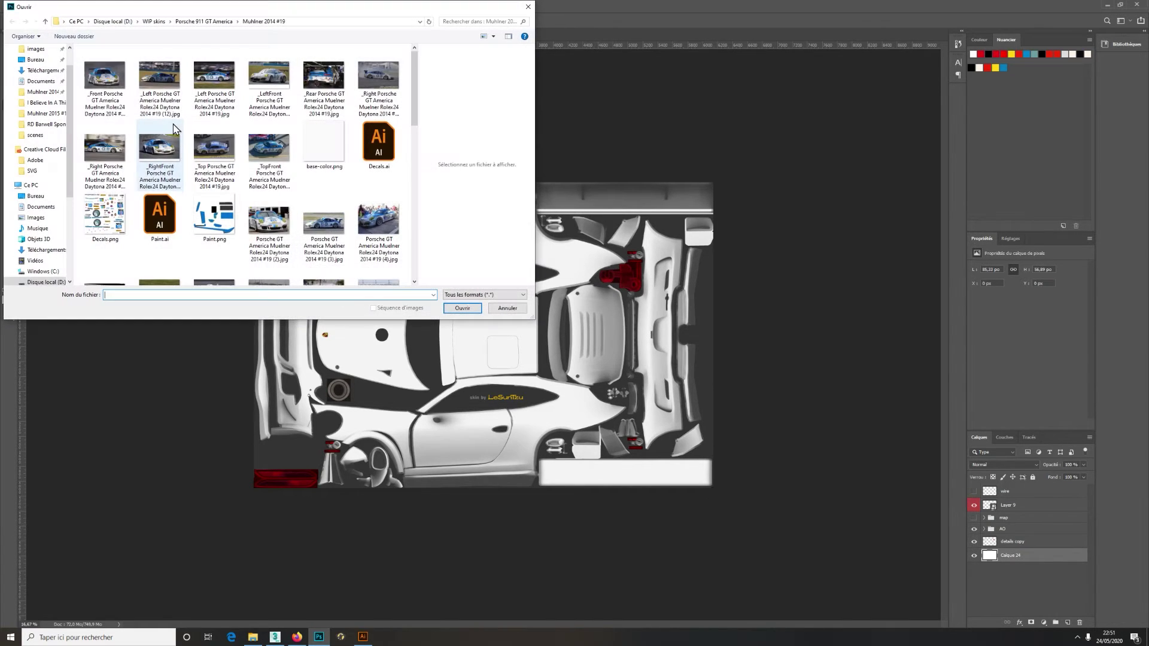
left_click(49, 51)
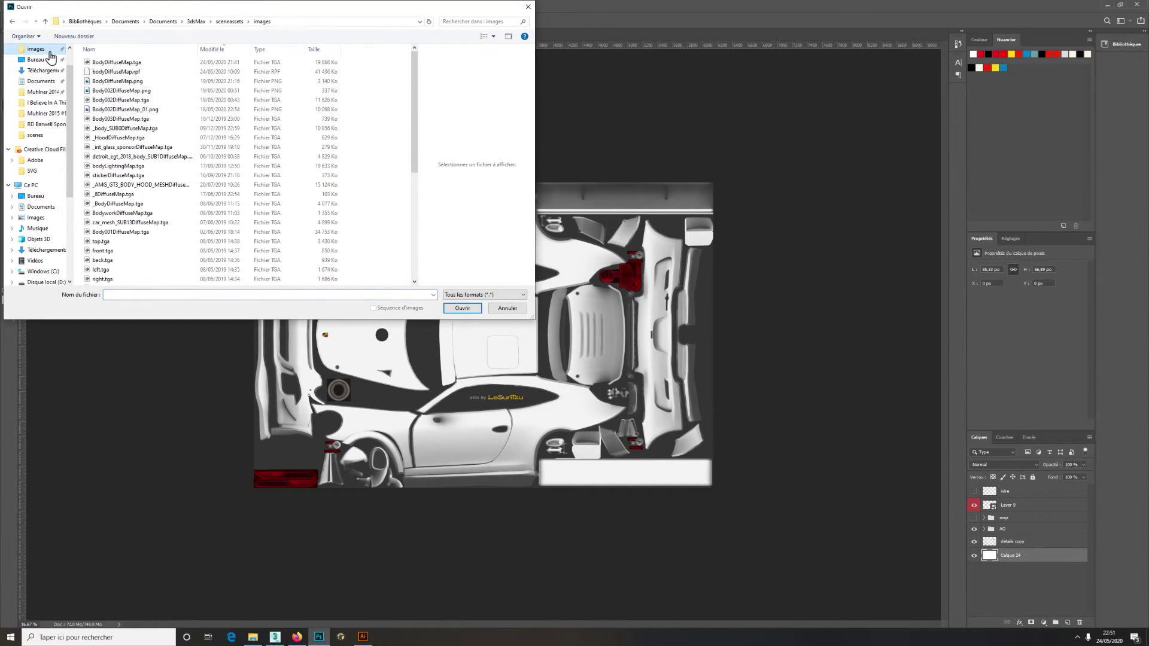
double_click(116, 63)
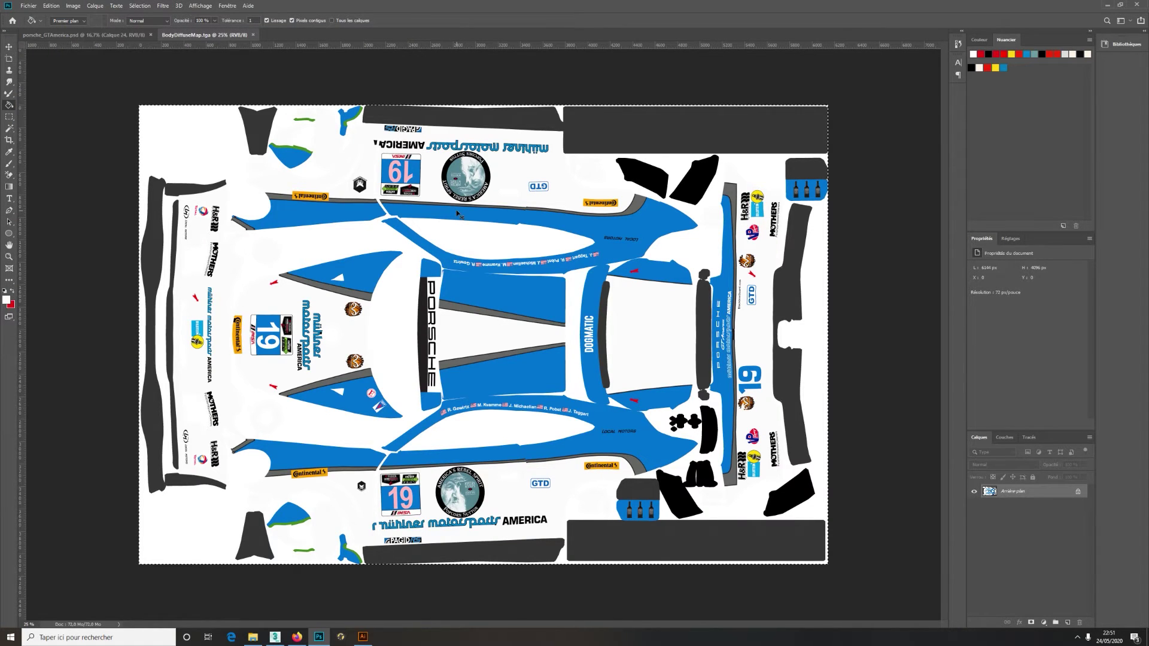
Close BodyDiffuseMap.tga and paste its copied image as a new layer directly above Calque 24 in porsche_GTAmerica.psd
left_click(254, 35)
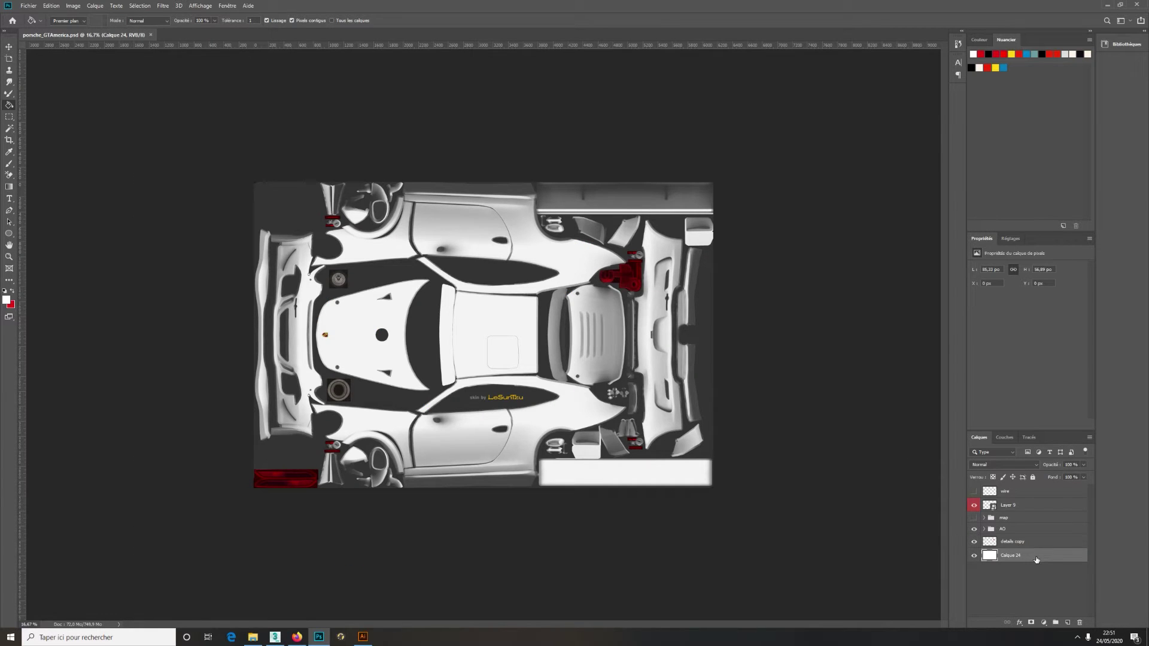
key("ctrl+v")
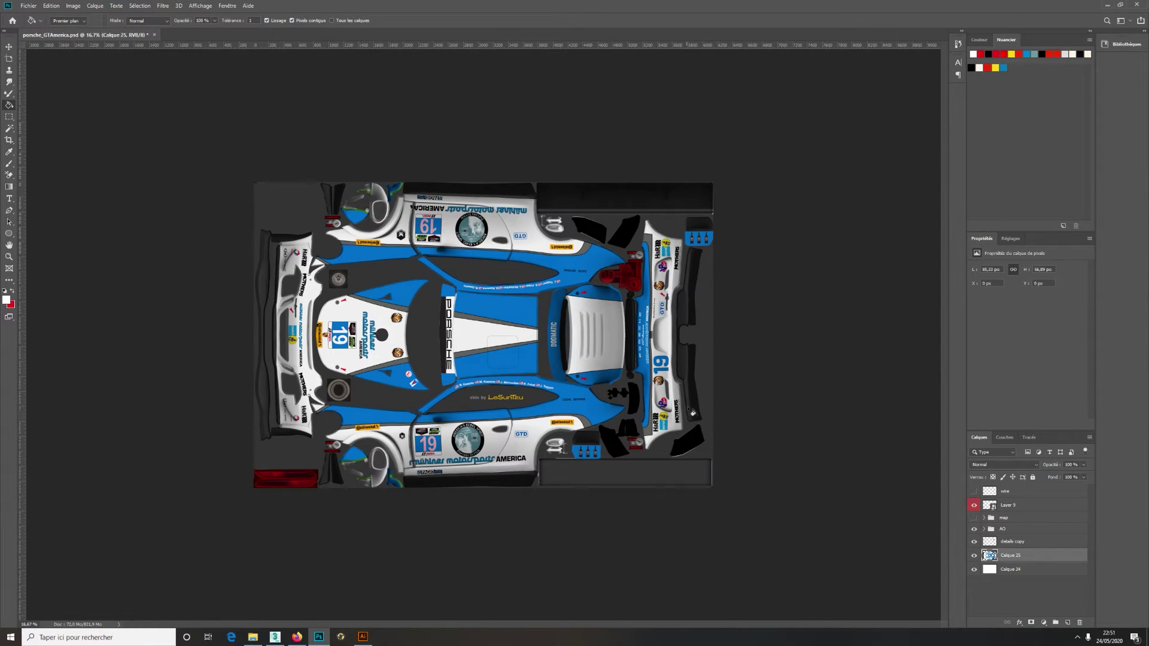
scroll(625, 389, "up", 3)
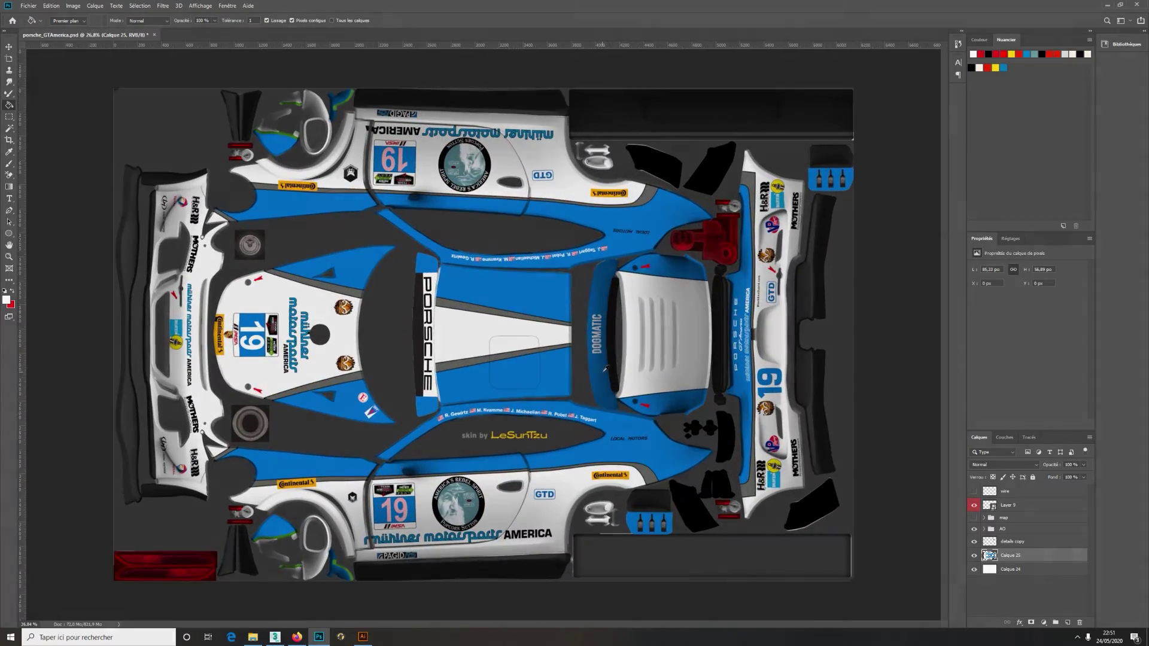